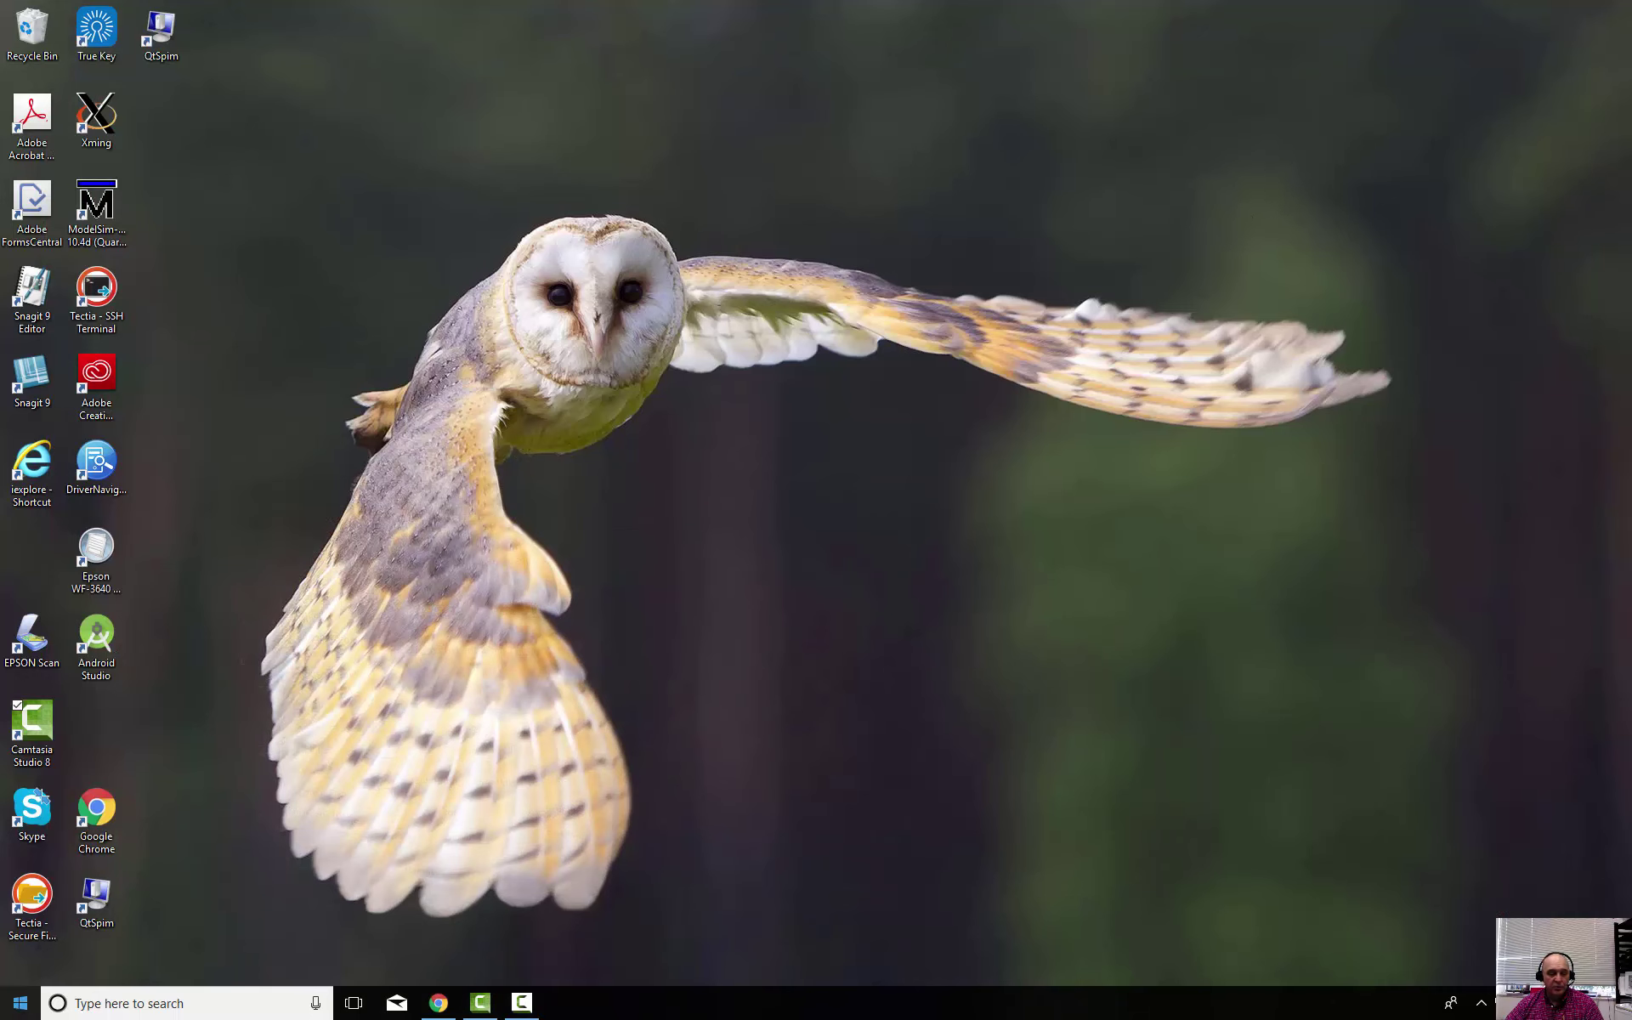
# Launch Word from the Start menu and create a new blank document
pyautogui.click(20, 1003)
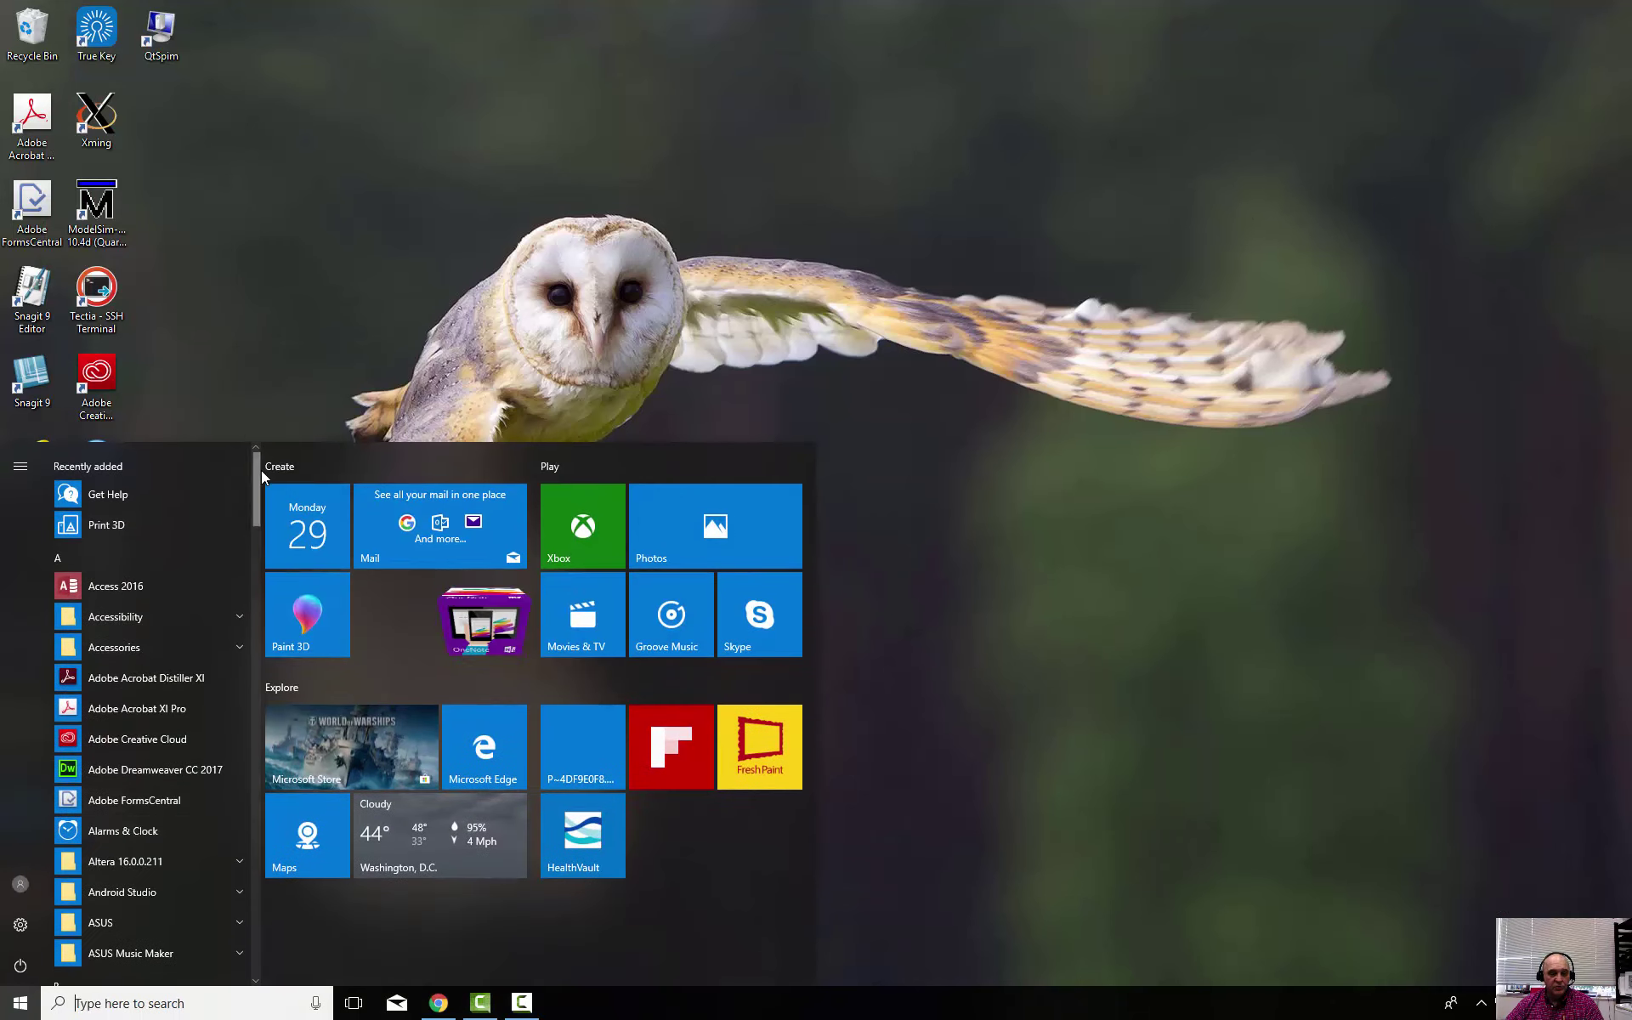
pyautogui.moveTo(255, 477); pyautogui.dragTo(319, 940)
pyautogui.click(128, 832)
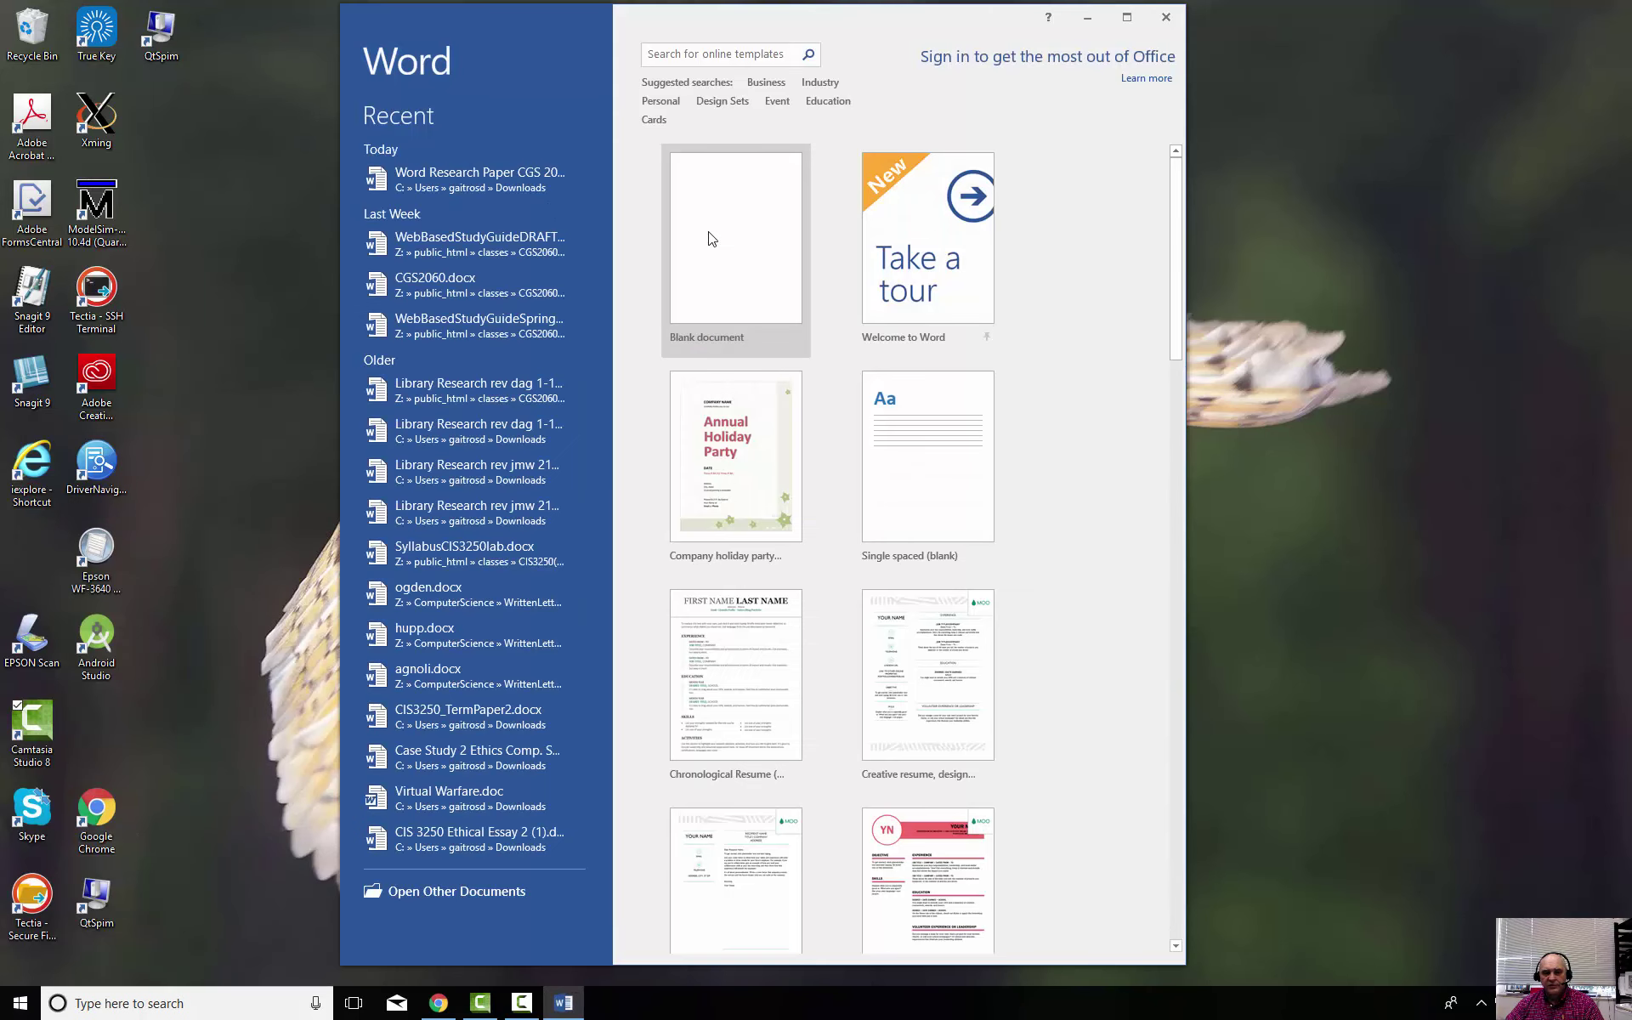
pyautogui.click(711, 238)
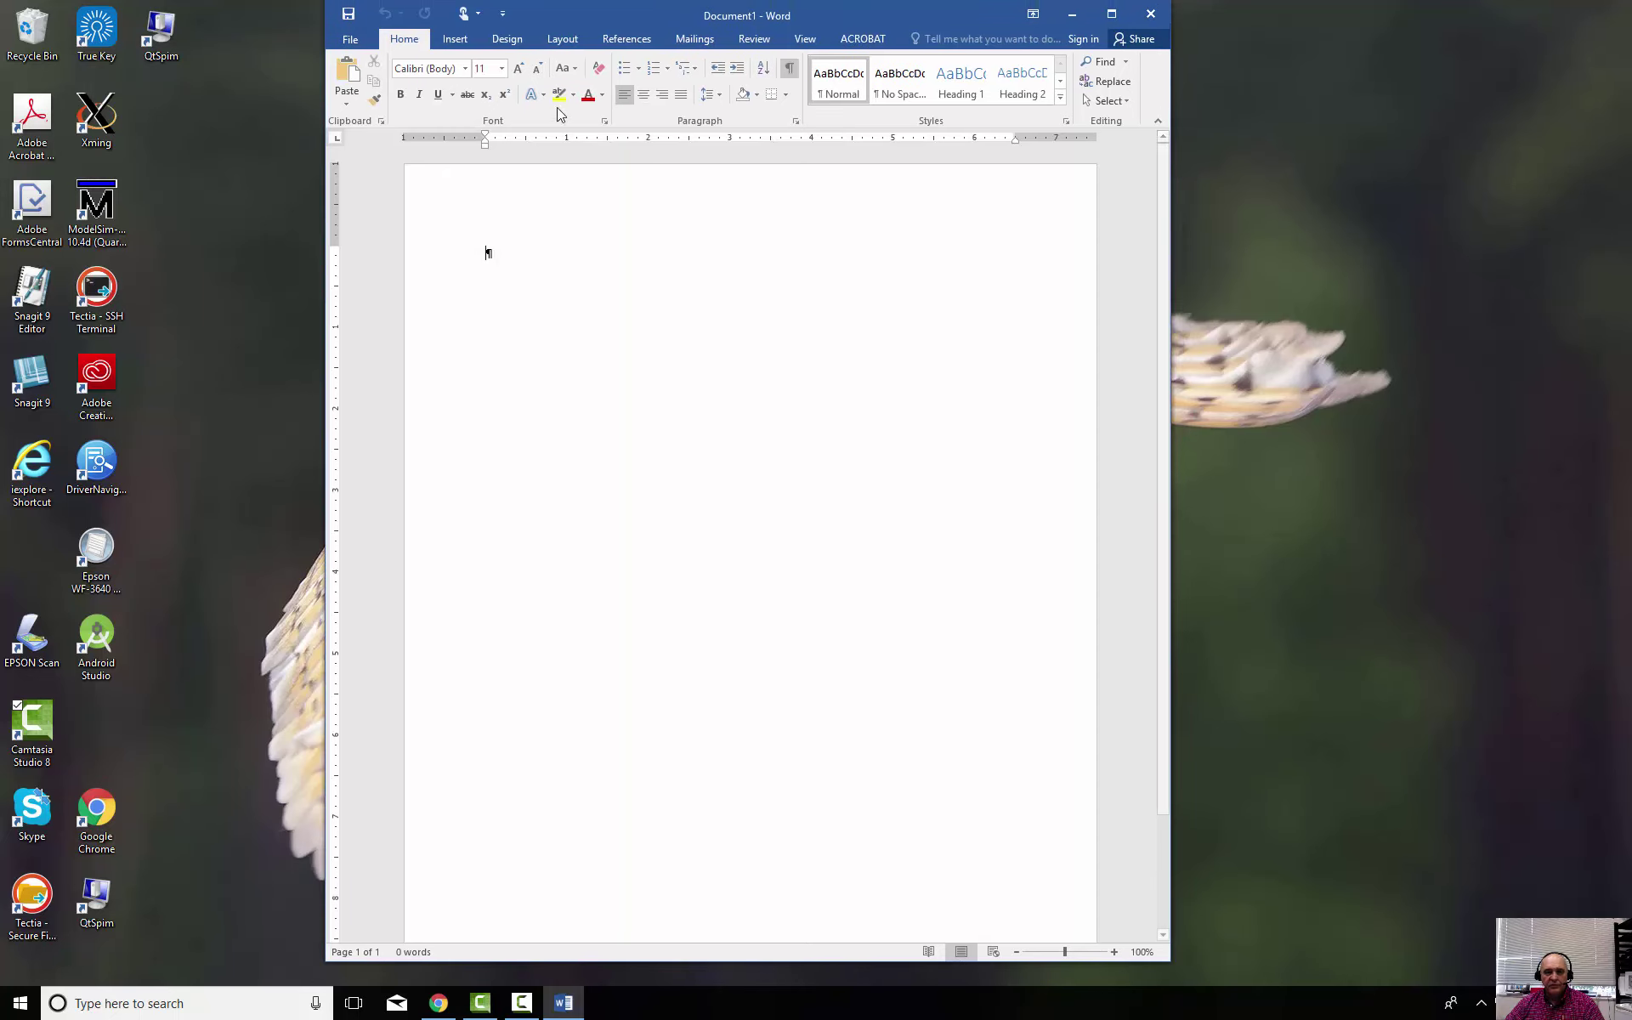
# Insert a 3-column by 8-row table and set its font to Times New Roman 12
pyautogui.click(455, 40)
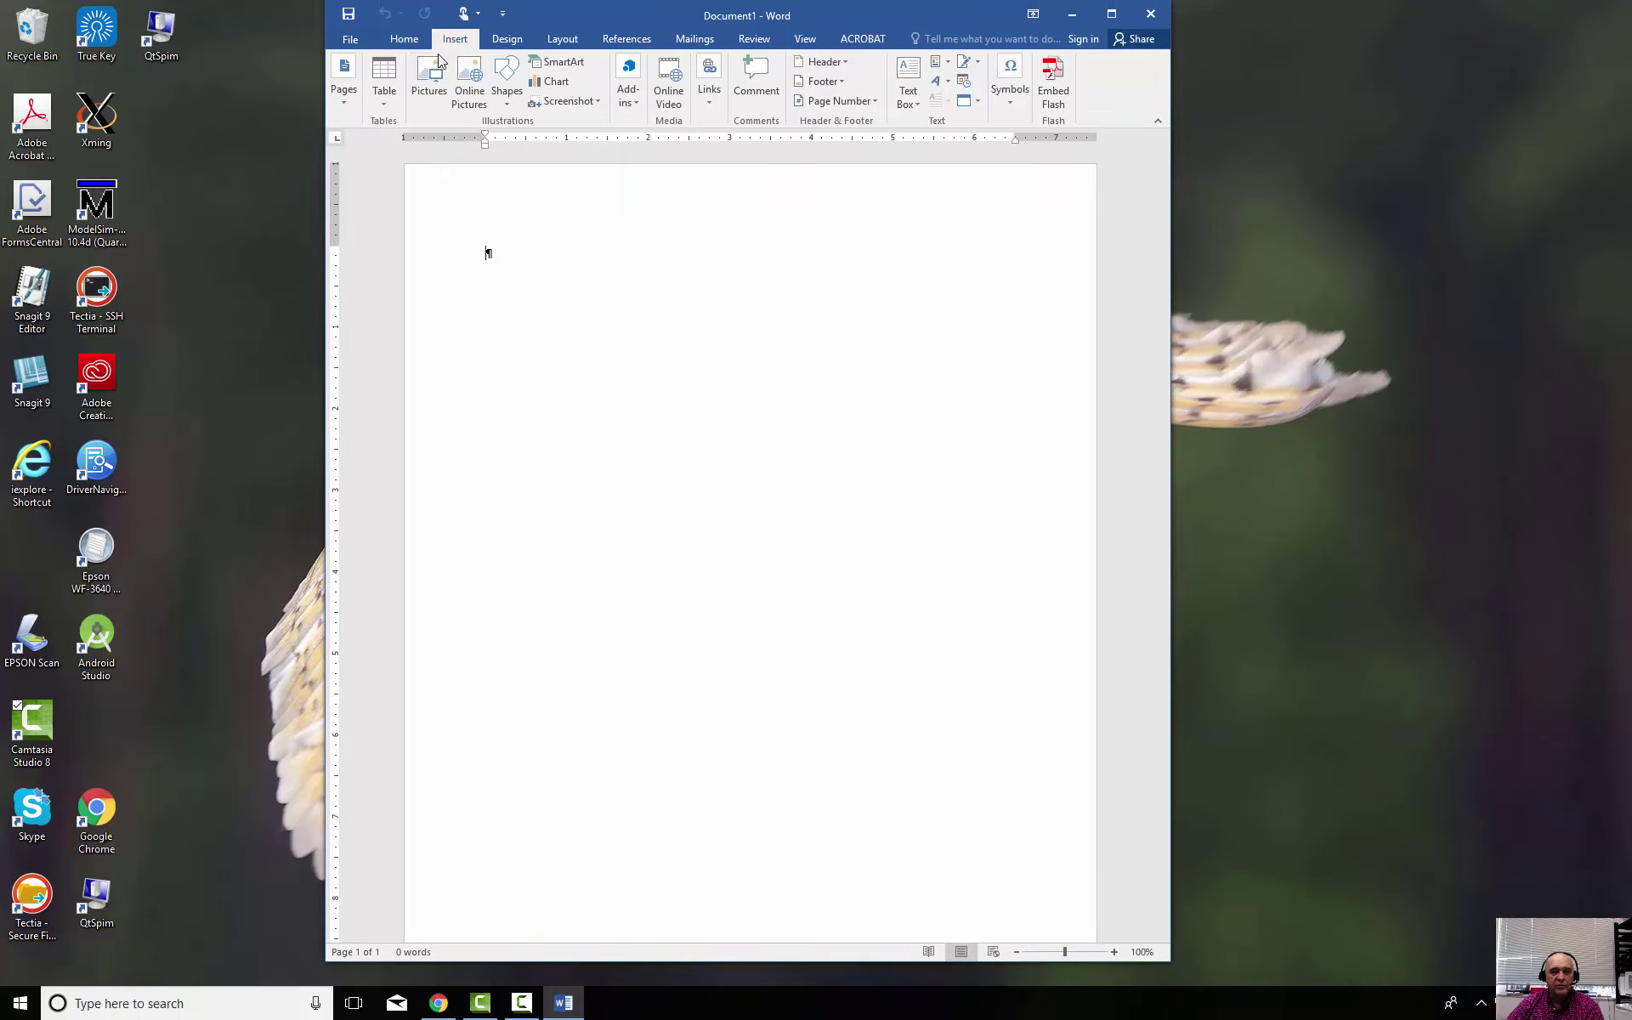
pyautogui.click(385, 104)
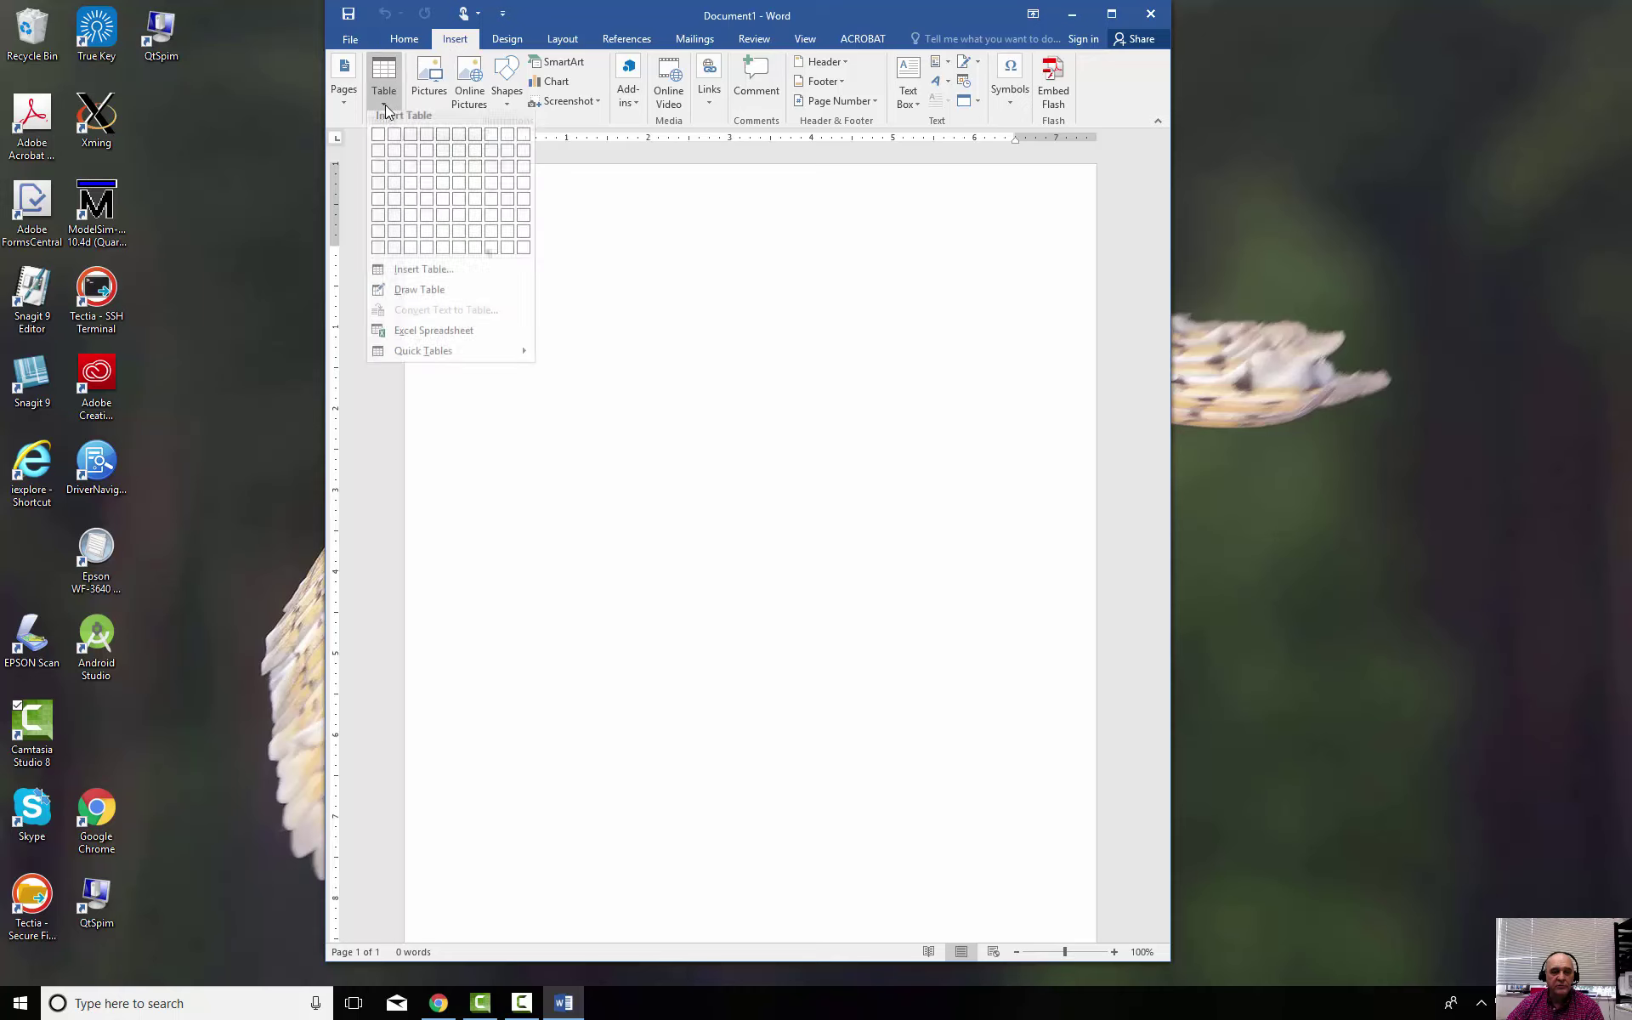
pyautogui.click(412, 252)
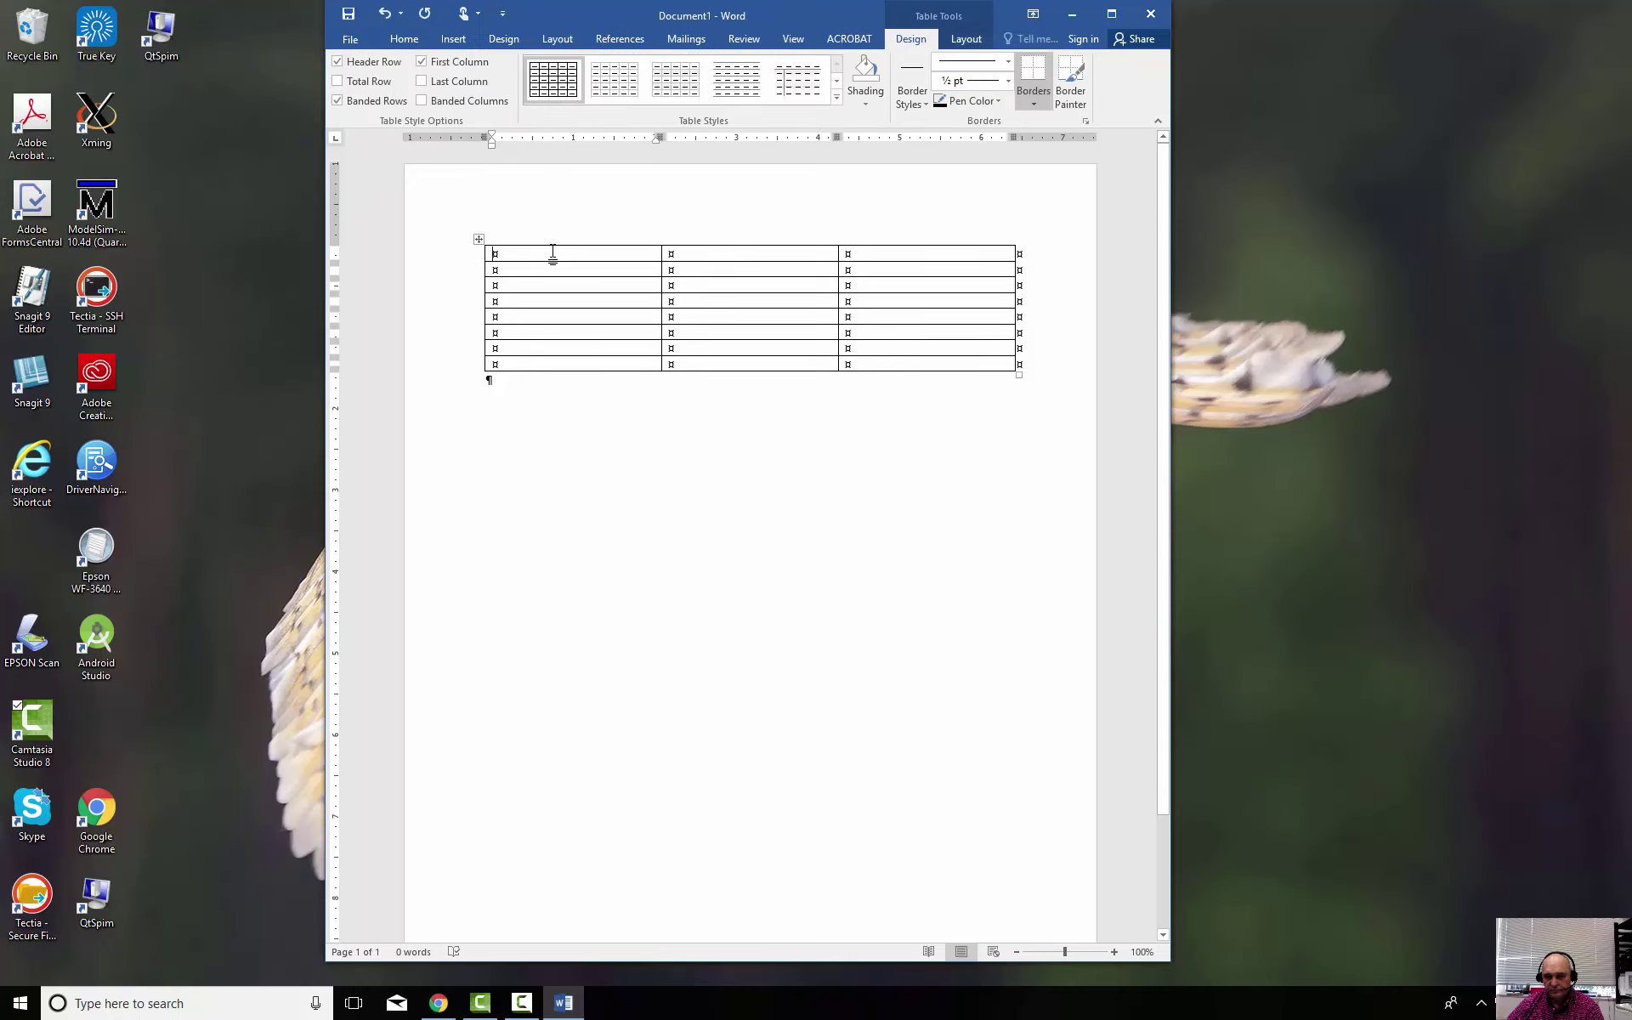
pyautogui.moveTo(552, 252); pyautogui.dragTo(936, 361)
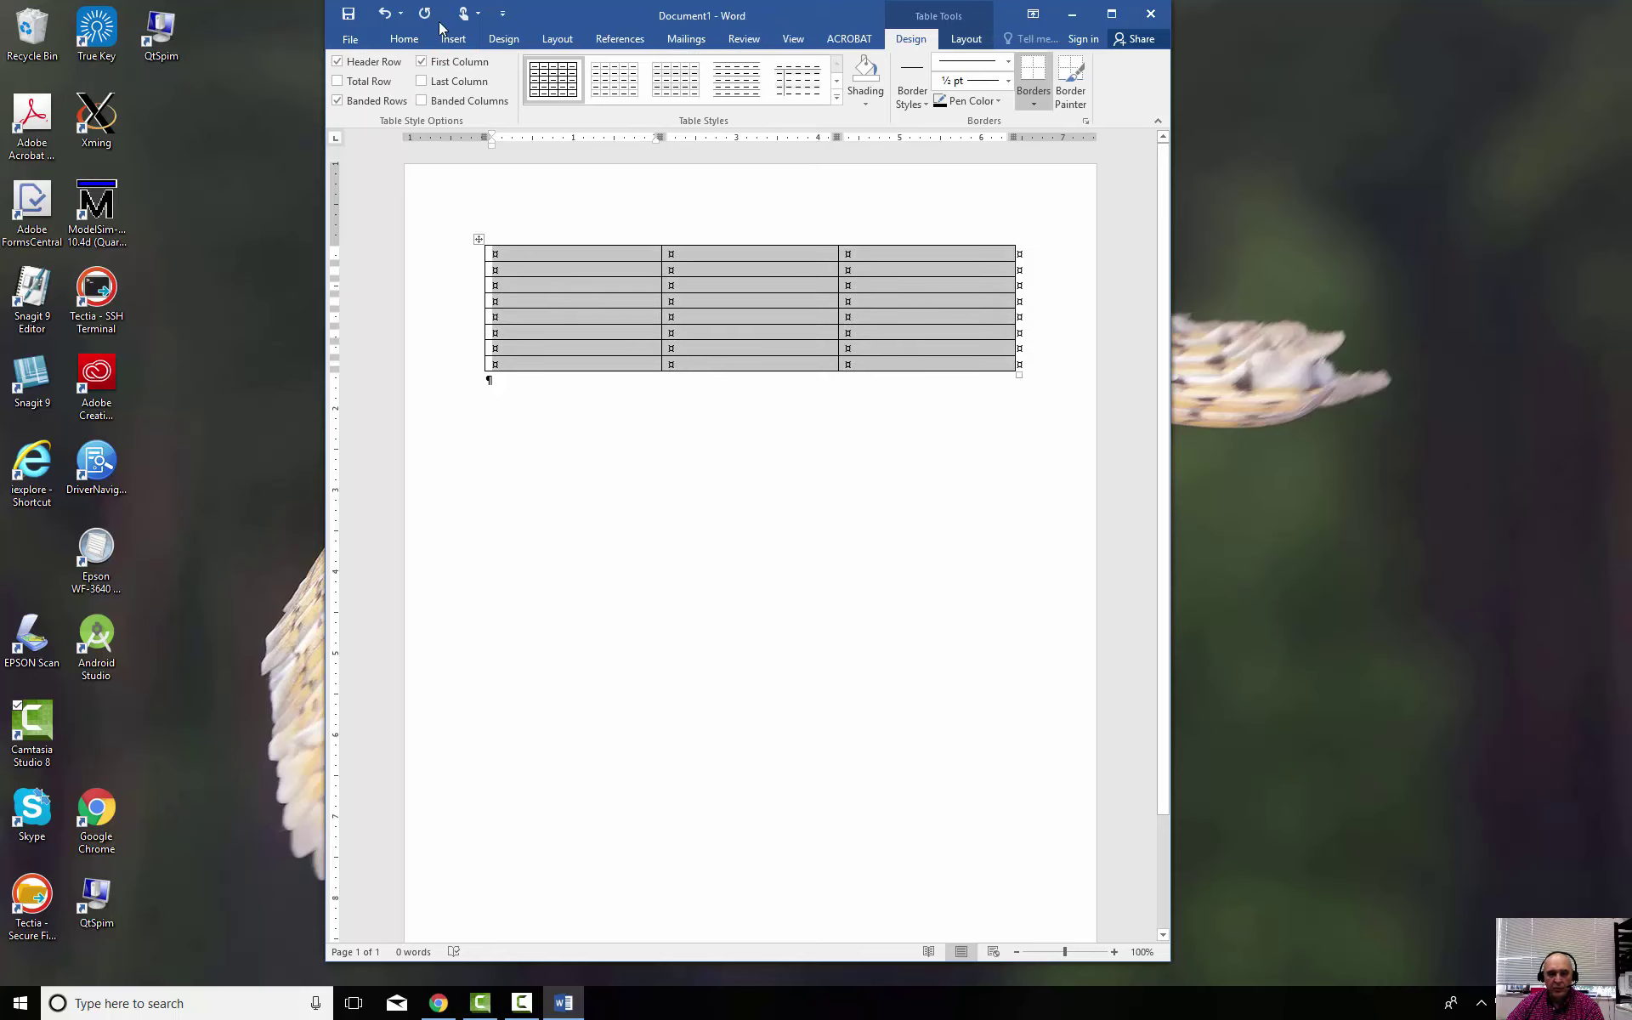
pyautogui.click(403, 40)
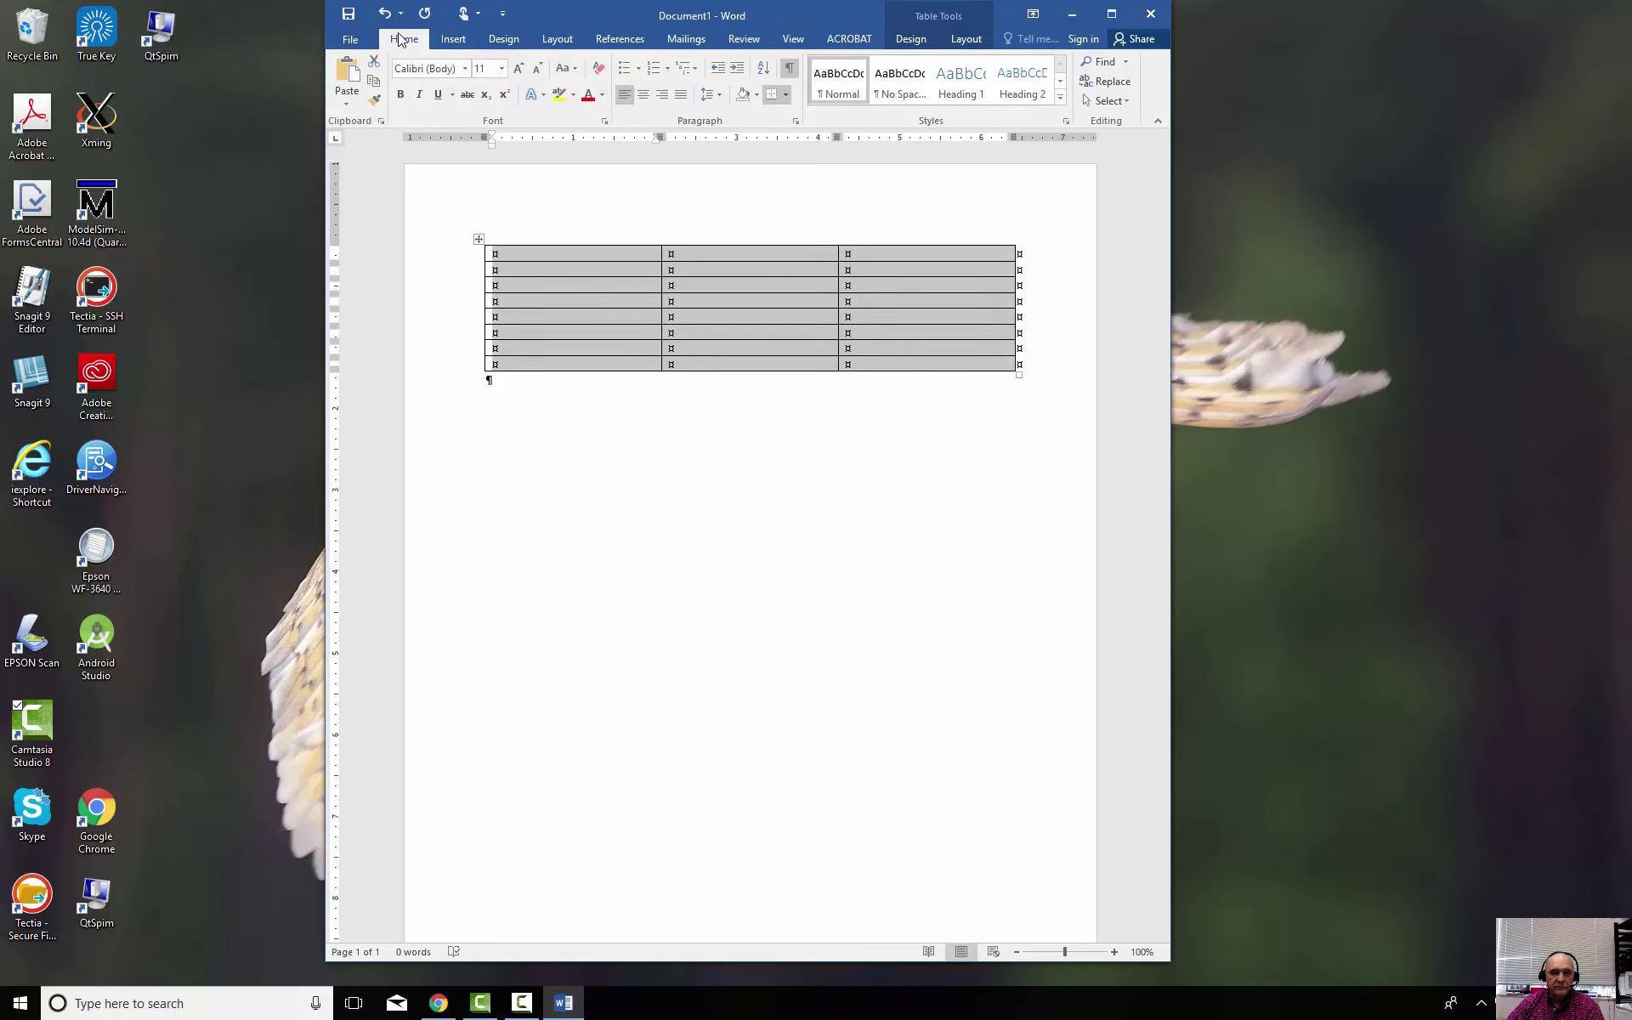
pyautogui.click(465, 68)
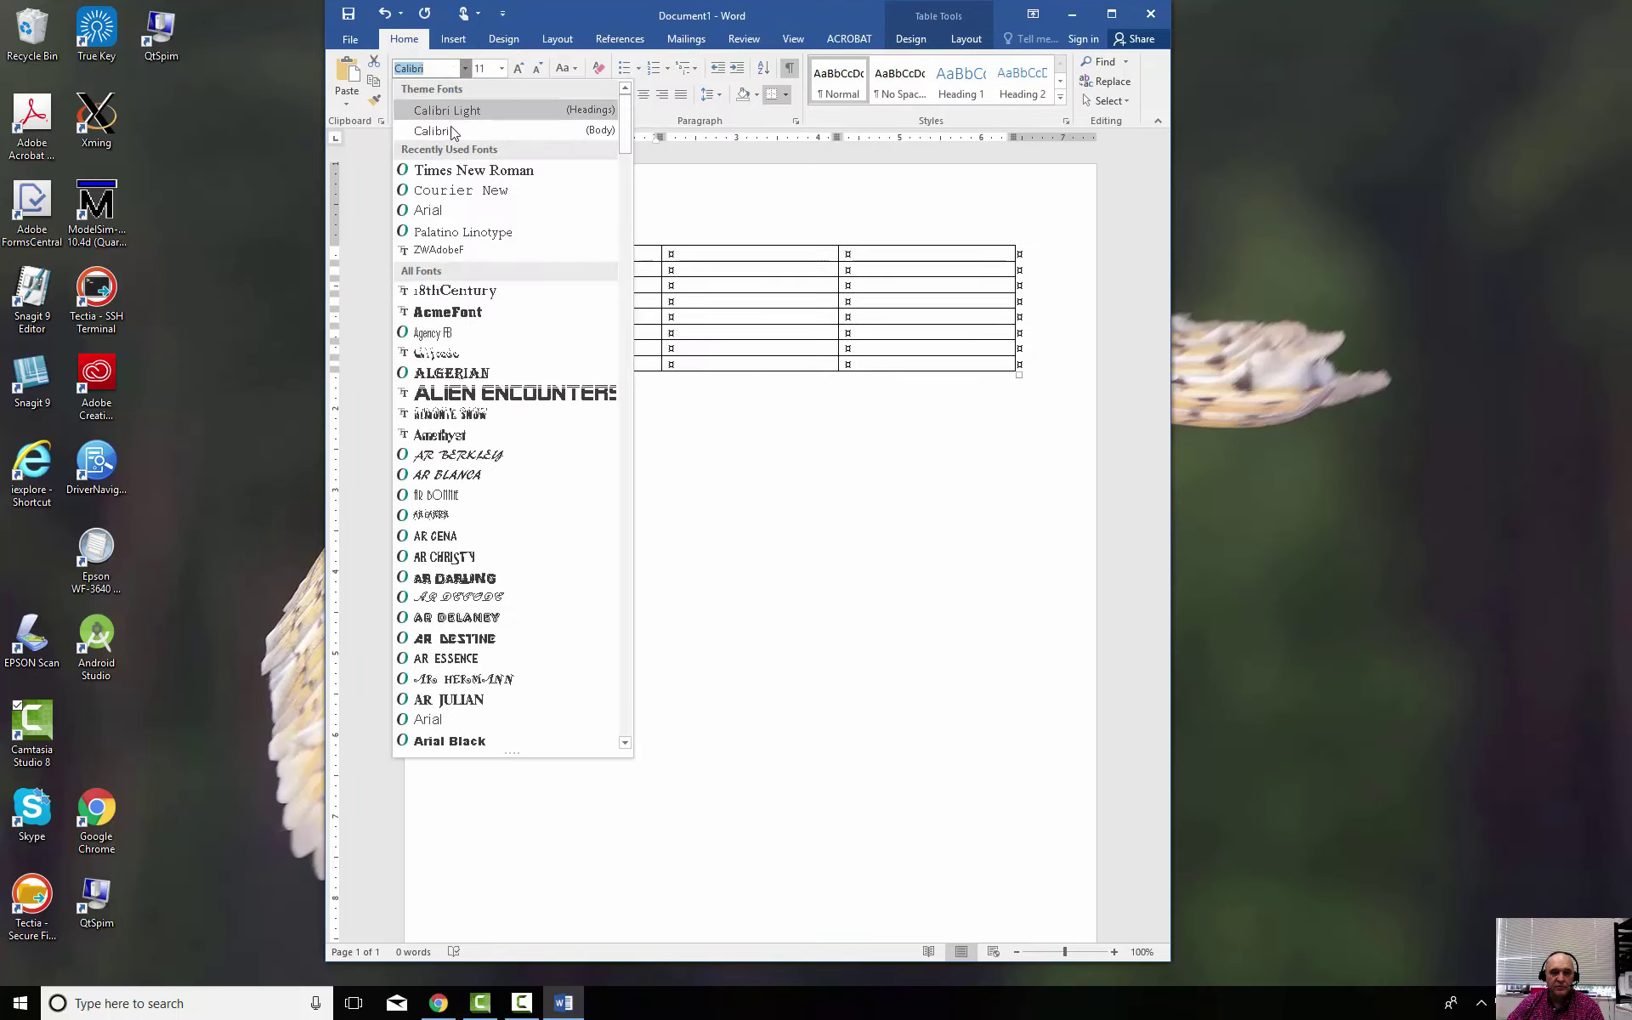
pyautogui.click(464, 170)
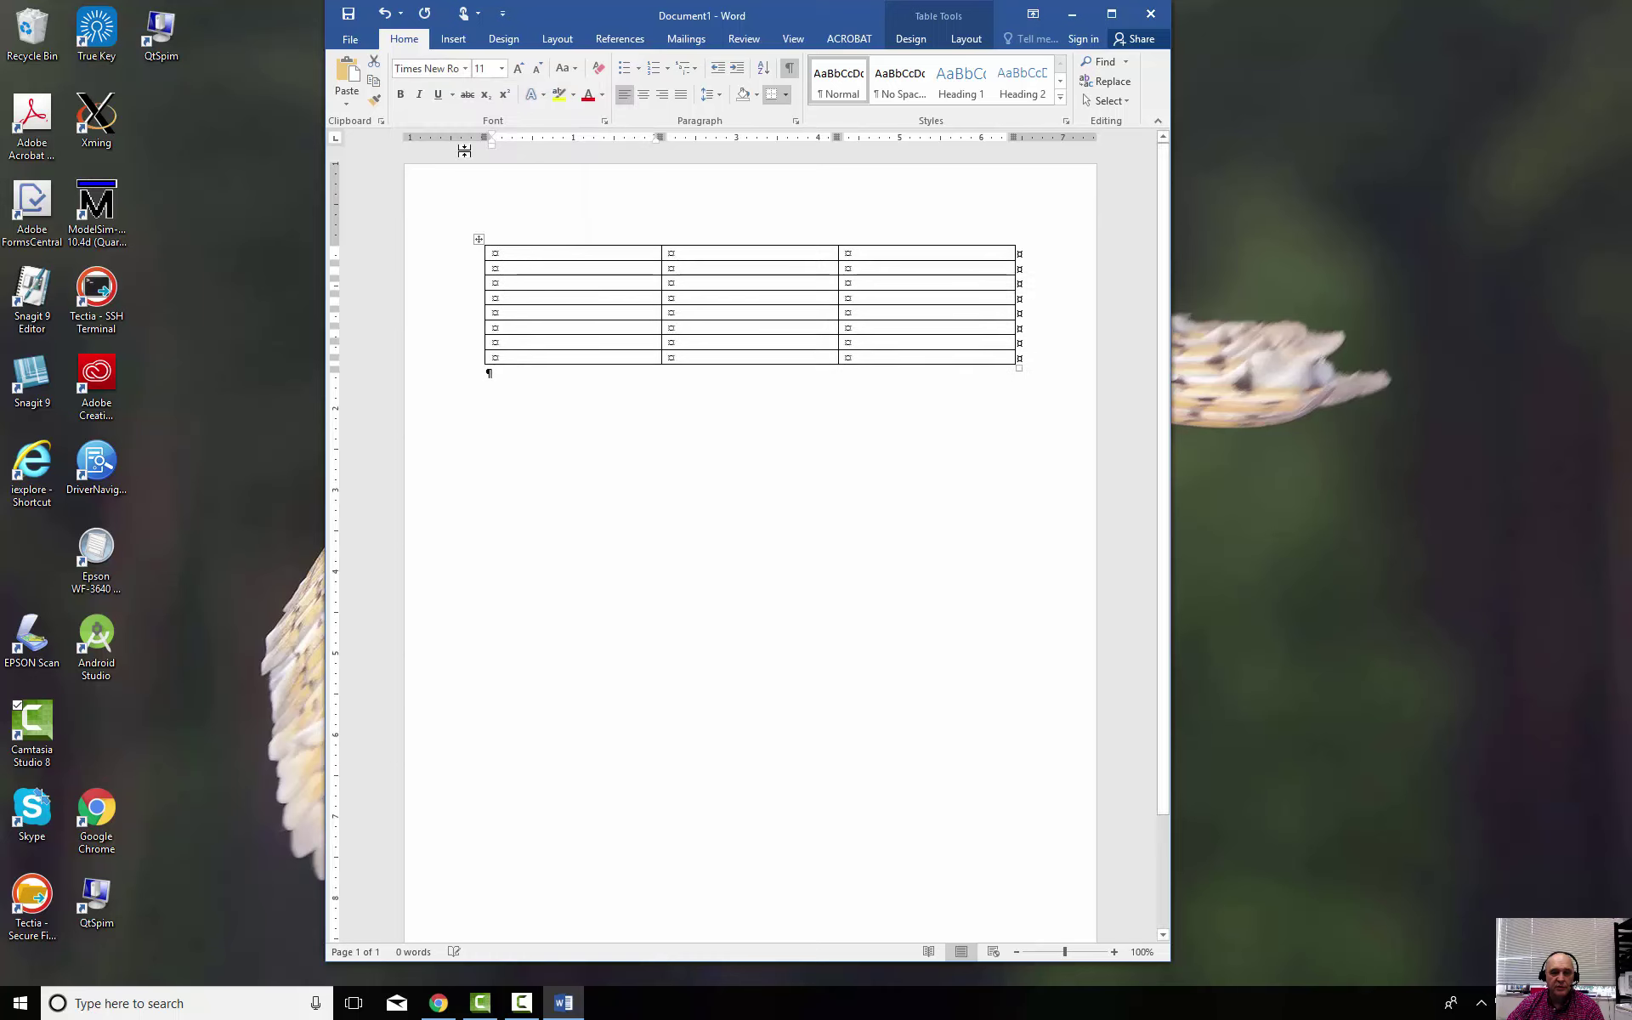
pyautogui.click(502, 68)
pyautogui.click(491, 156)
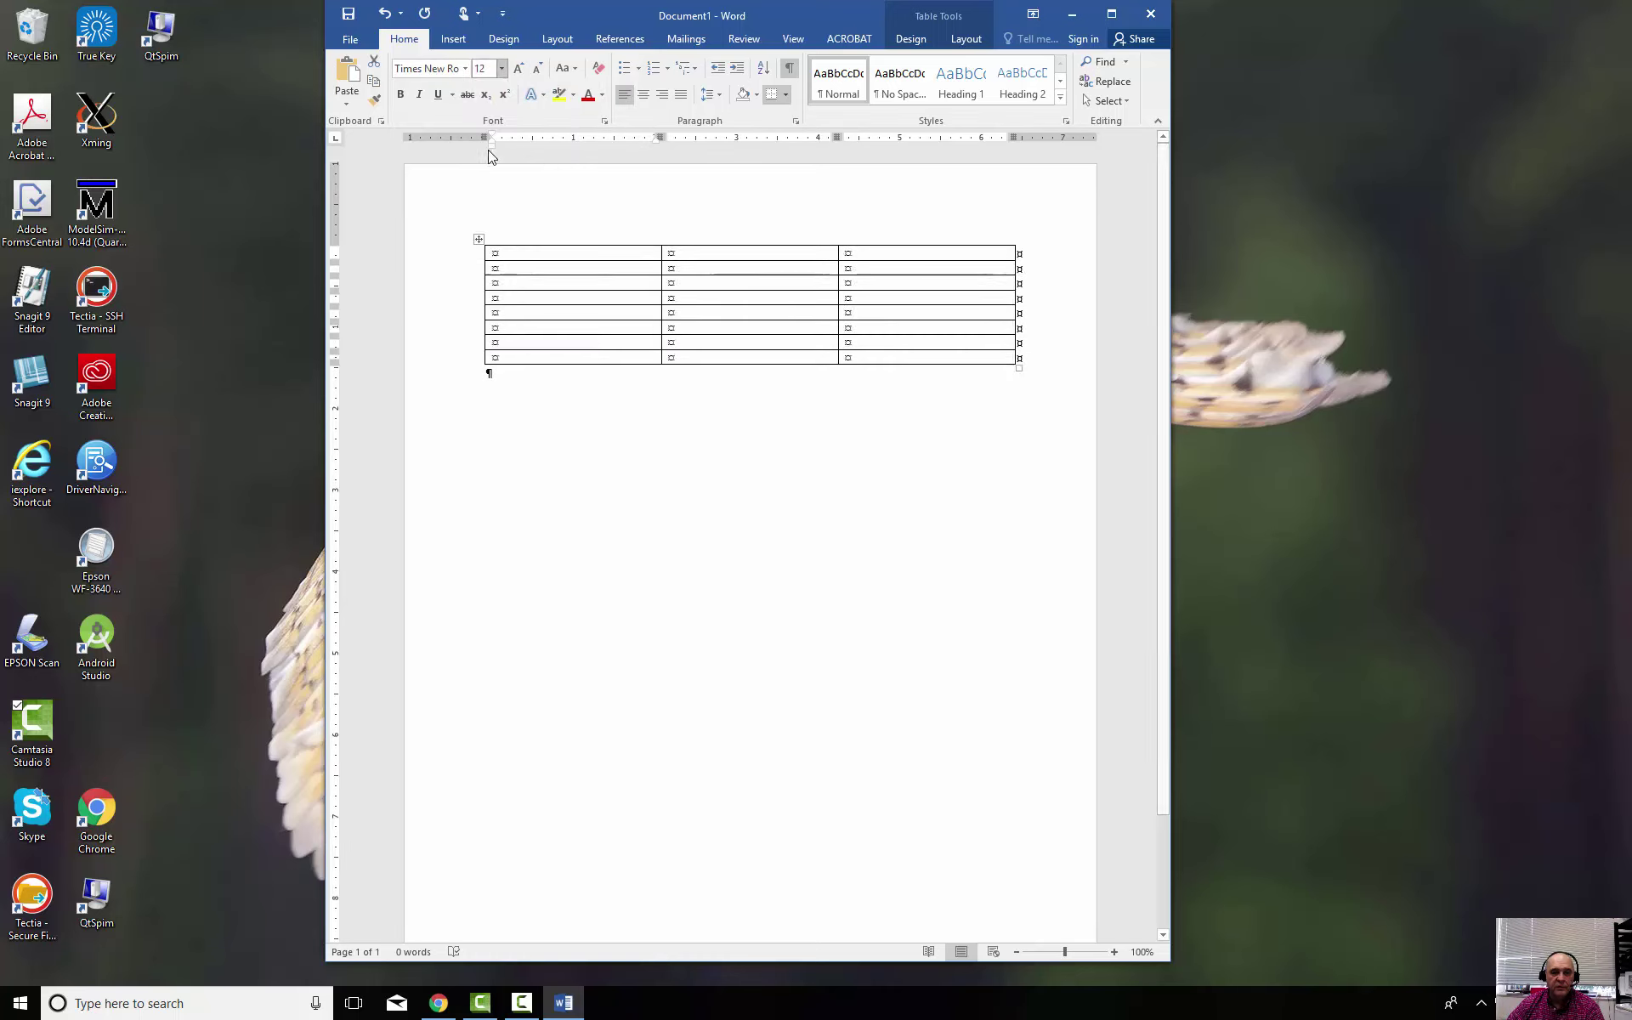
# Add extra rows from the table's last cell with Tab, then select the new bottom row
pyautogui.click(697, 449)
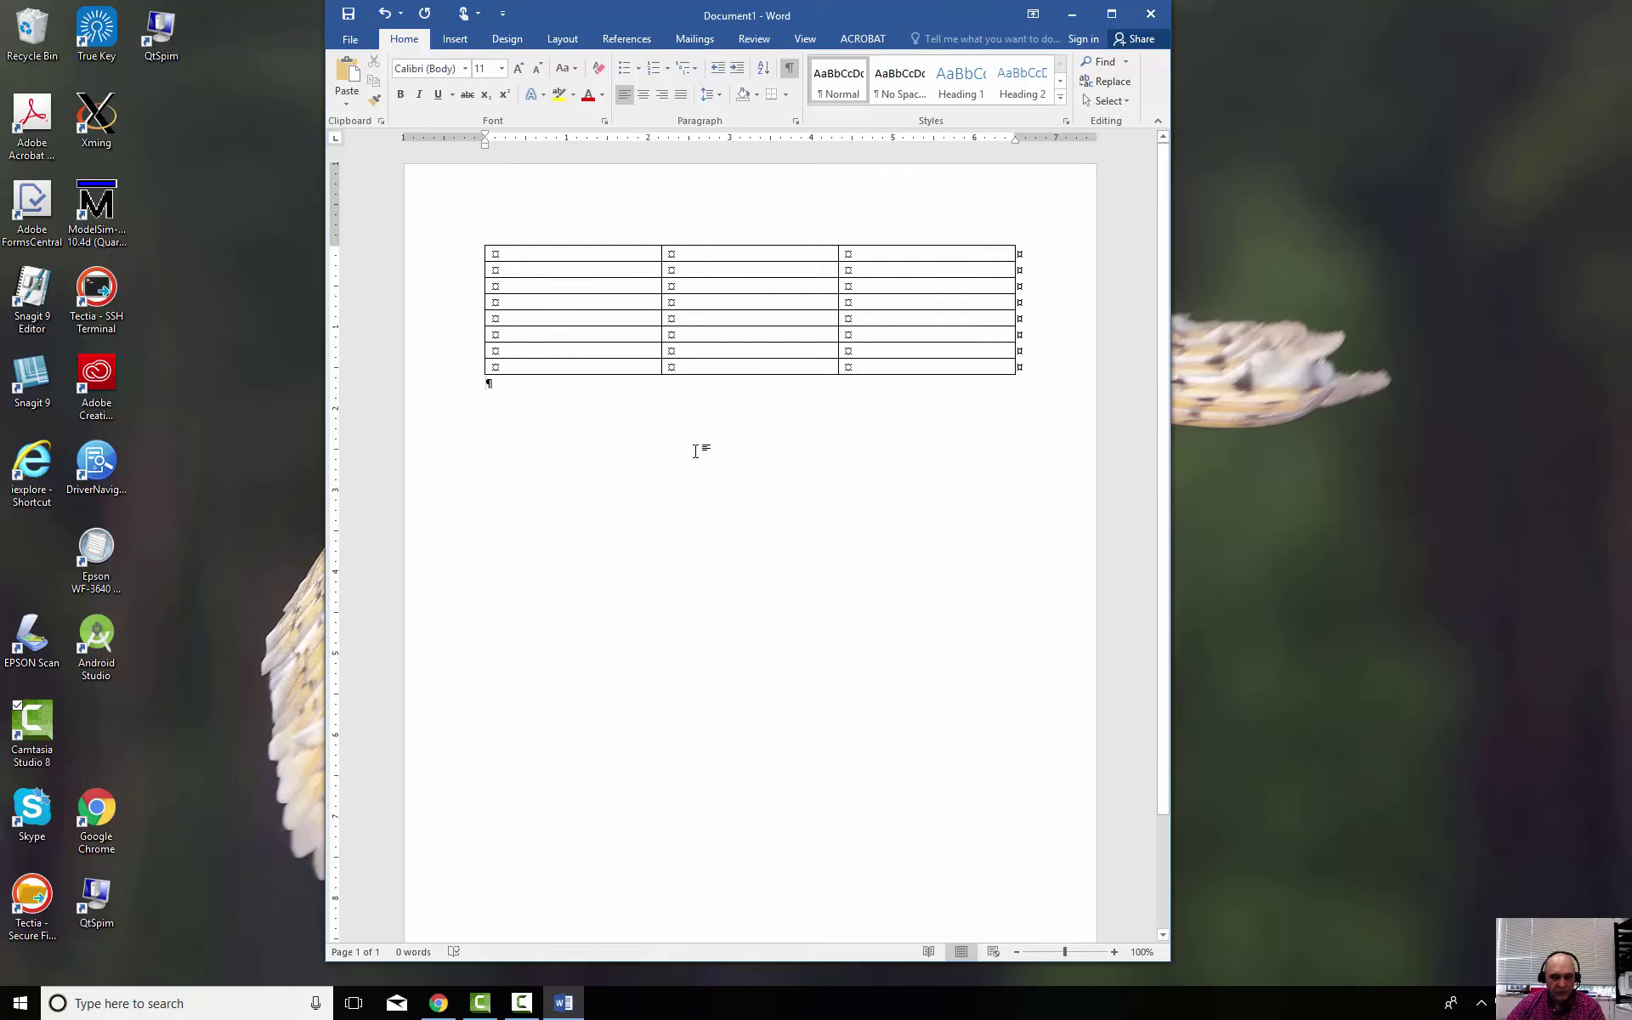
pyautogui.click(893, 367)
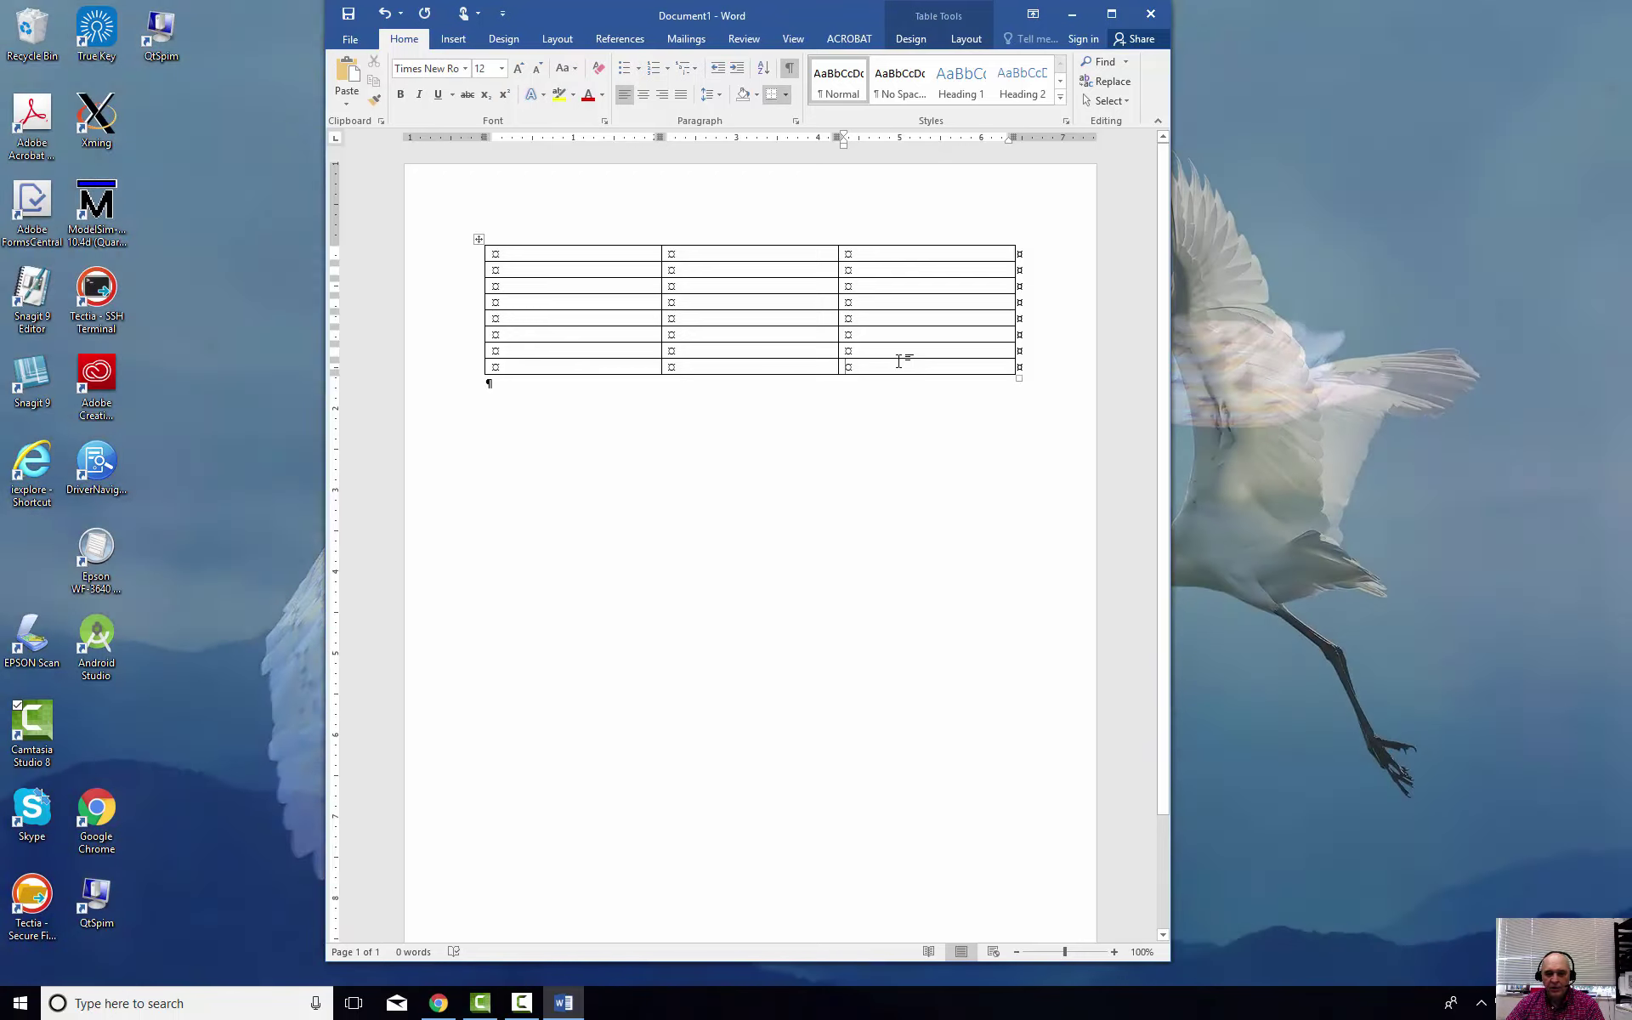
pyautogui.press('Tab')
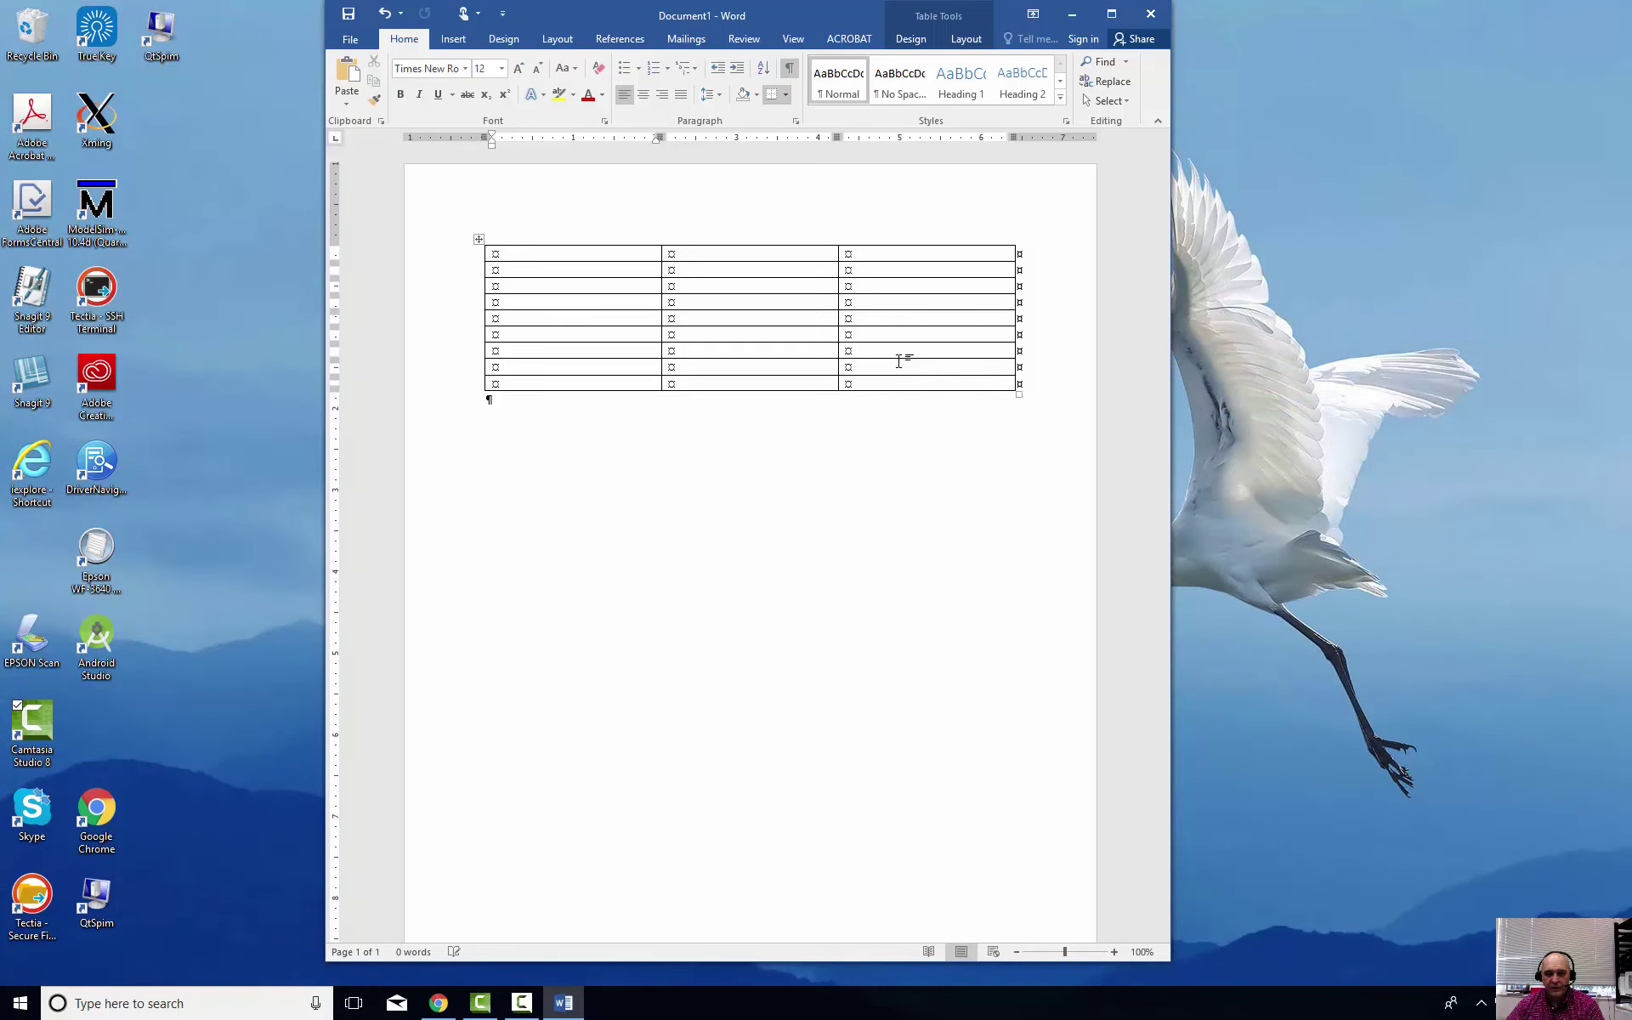
pyautogui.press('Tab')
pyautogui.press('Tab')
pyautogui.press('Tab')
pyautogui.press('Tab')
pyautogui.press('Tab')
pyautogui.press('Tab')
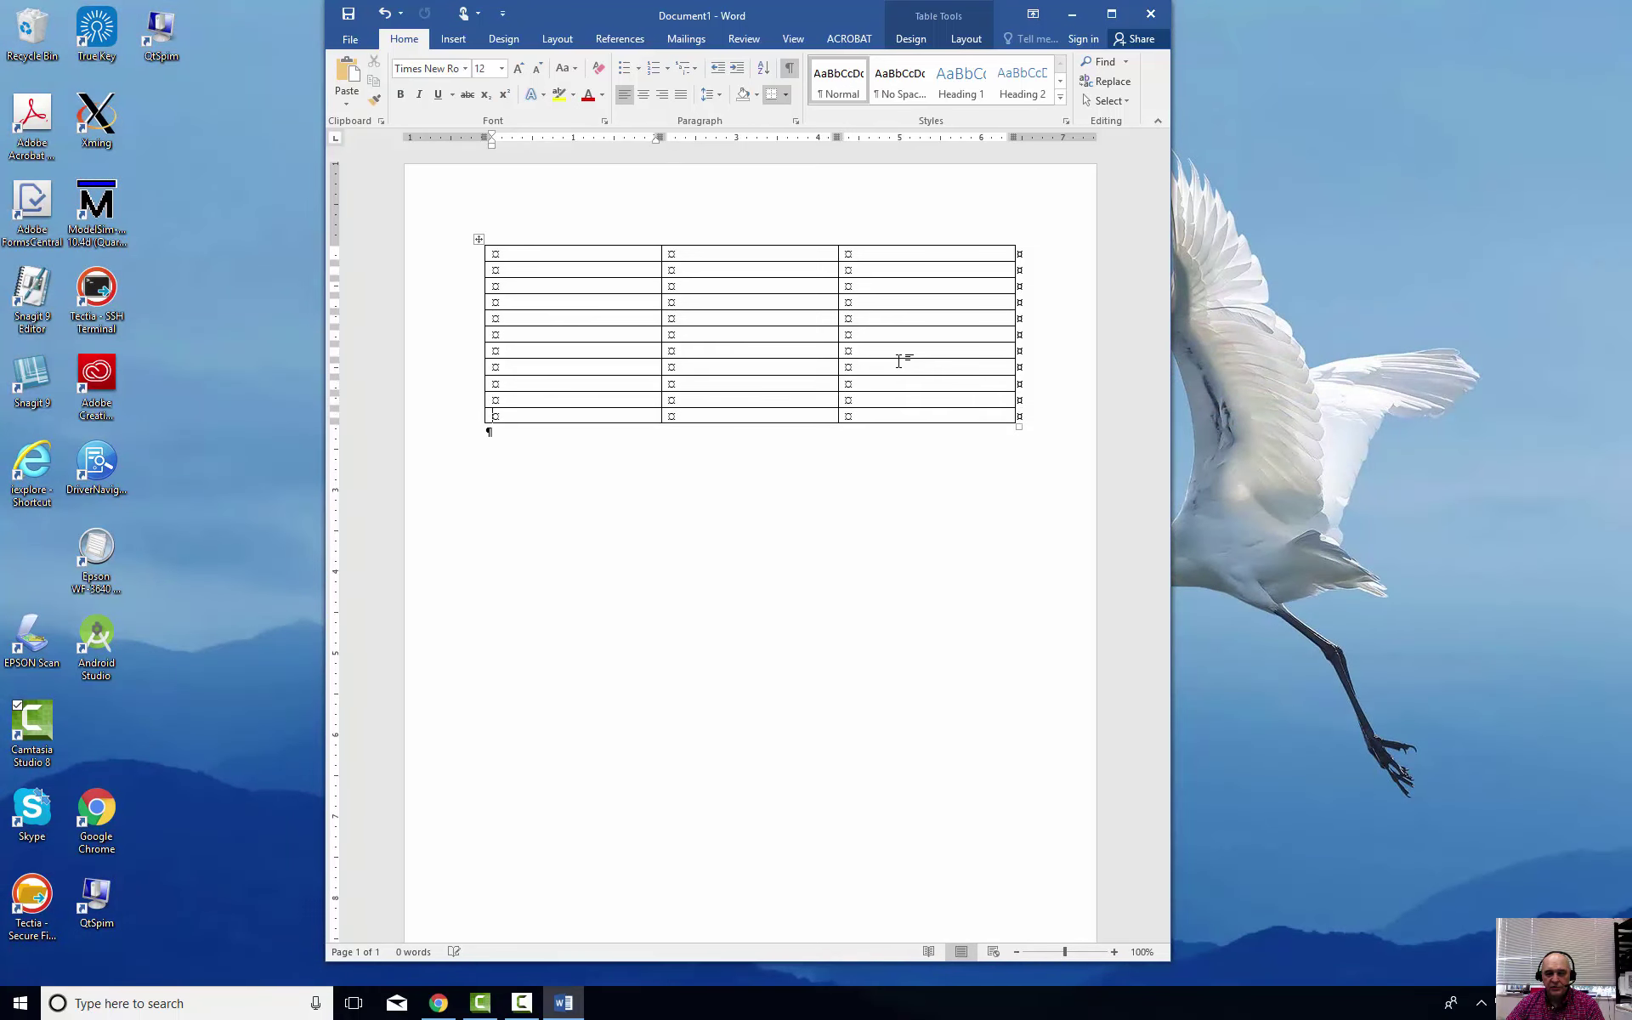
pyautogui.press('Tab')
pyautogui.press('Tab')
pyautogui.press('Tab')
pyautogui.press('Tab')
pyautogui.press('Tab')
pyautogui.press('Tab')
pyautogui.press('Tab')
pyautogui.press('Tab')
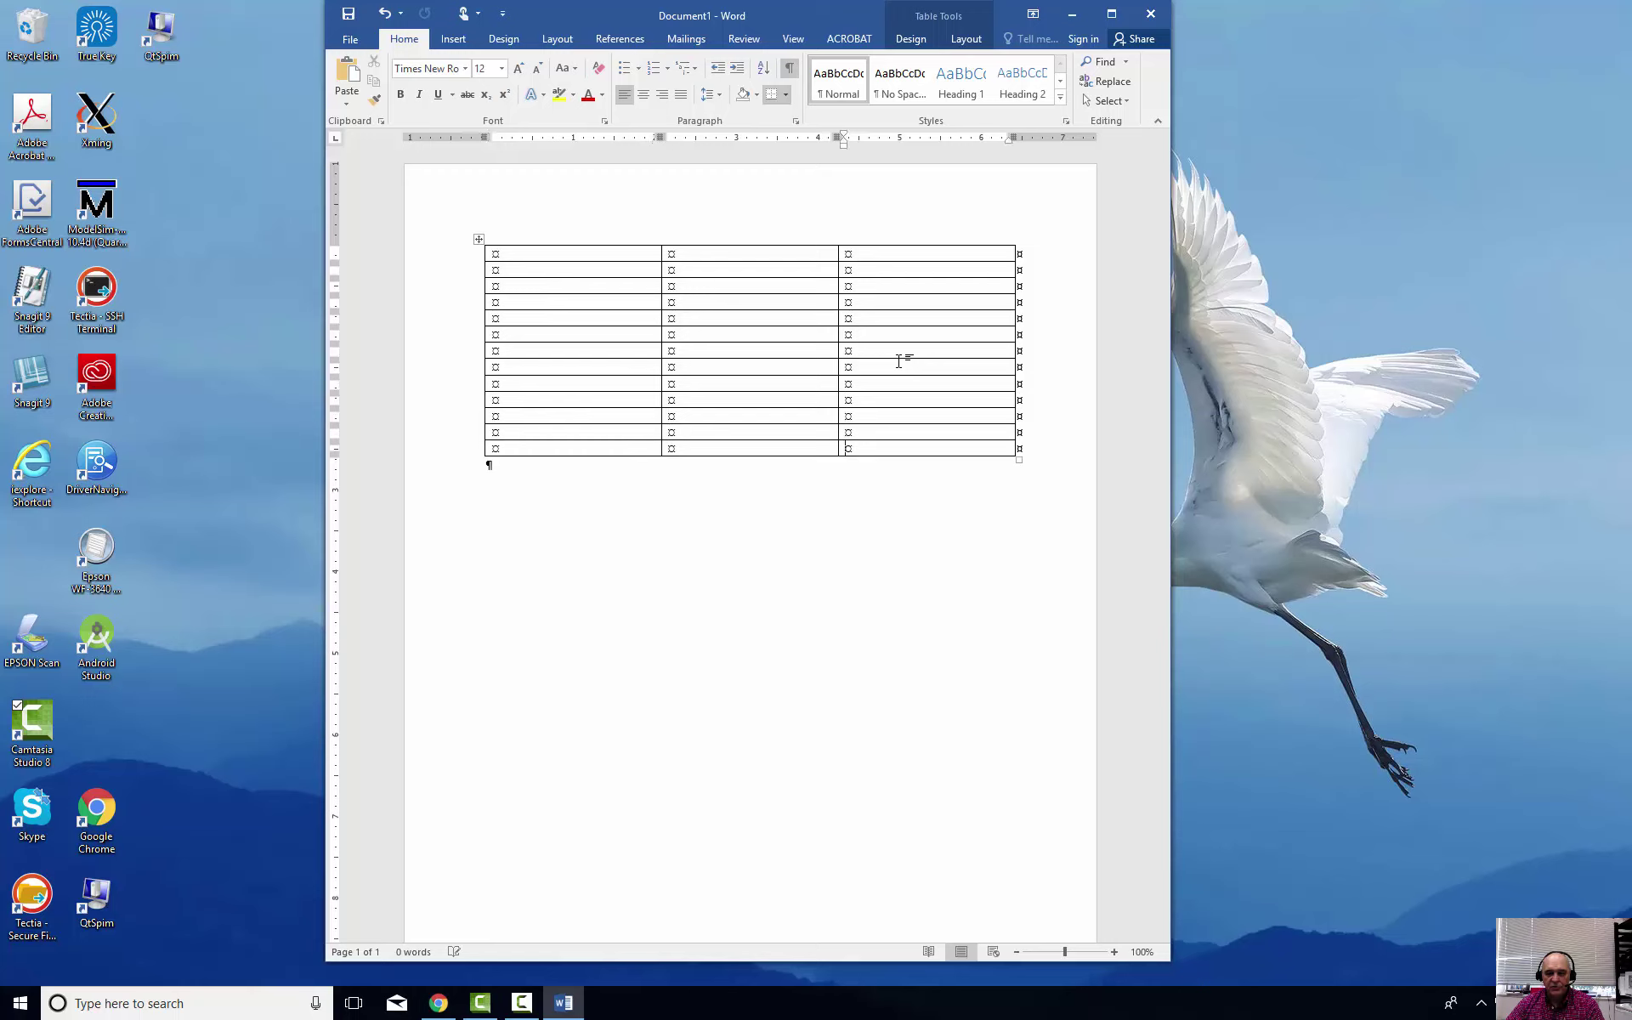
pyautogui.press('Tab')
pyautogui.press('Tab')
pyautogui.press('Tab')
pyautogui.press('Tab')
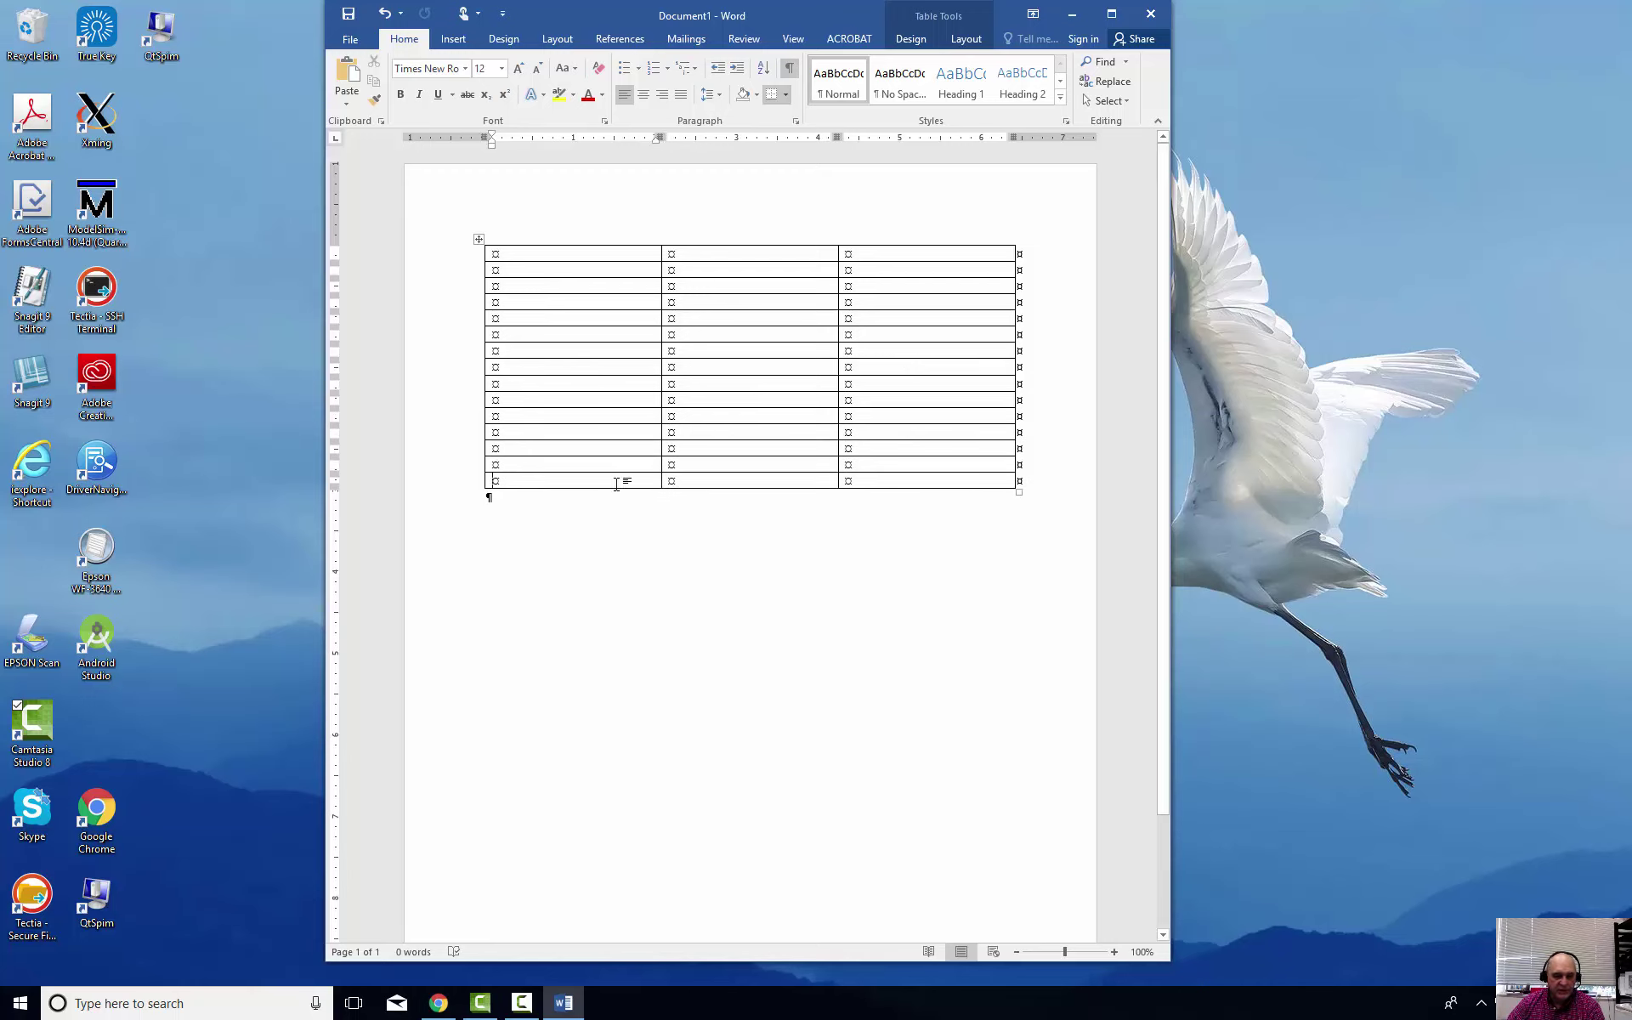
pyautogui.moveTo(623, 483); pyautogui.dragTo(871, 486)
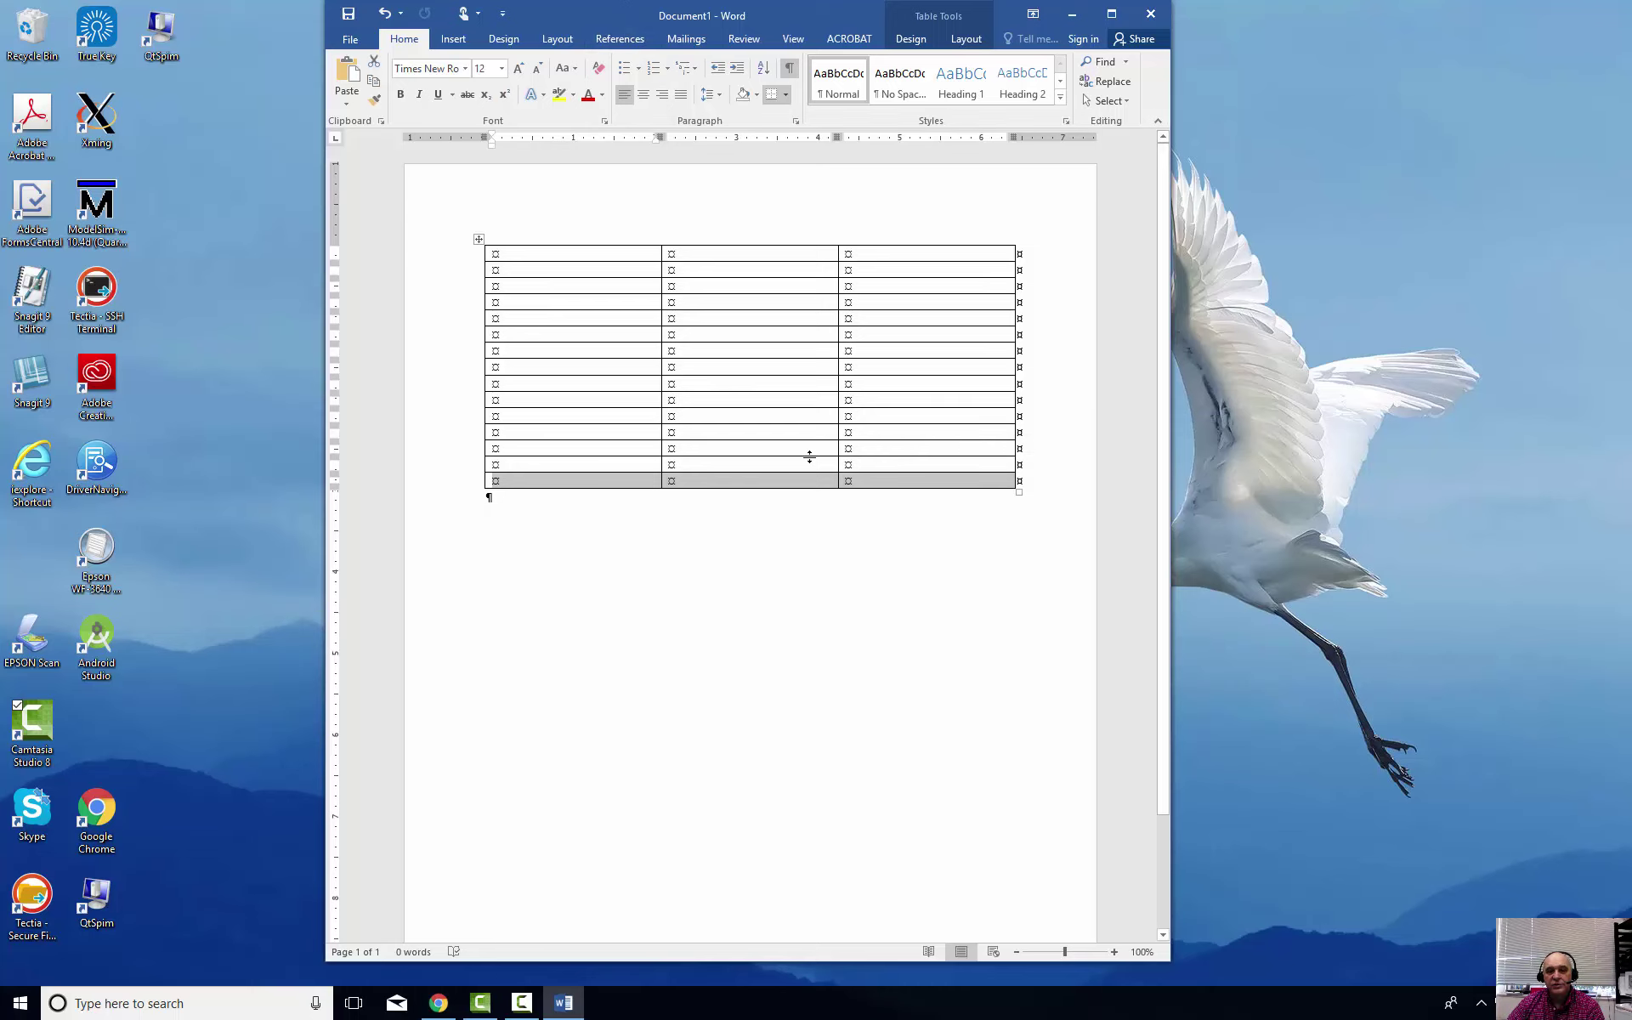
# Merge the bottom row into one cell, add a full-width row below, and narrow the middle column
pyautogui.rightClick(742, 482)
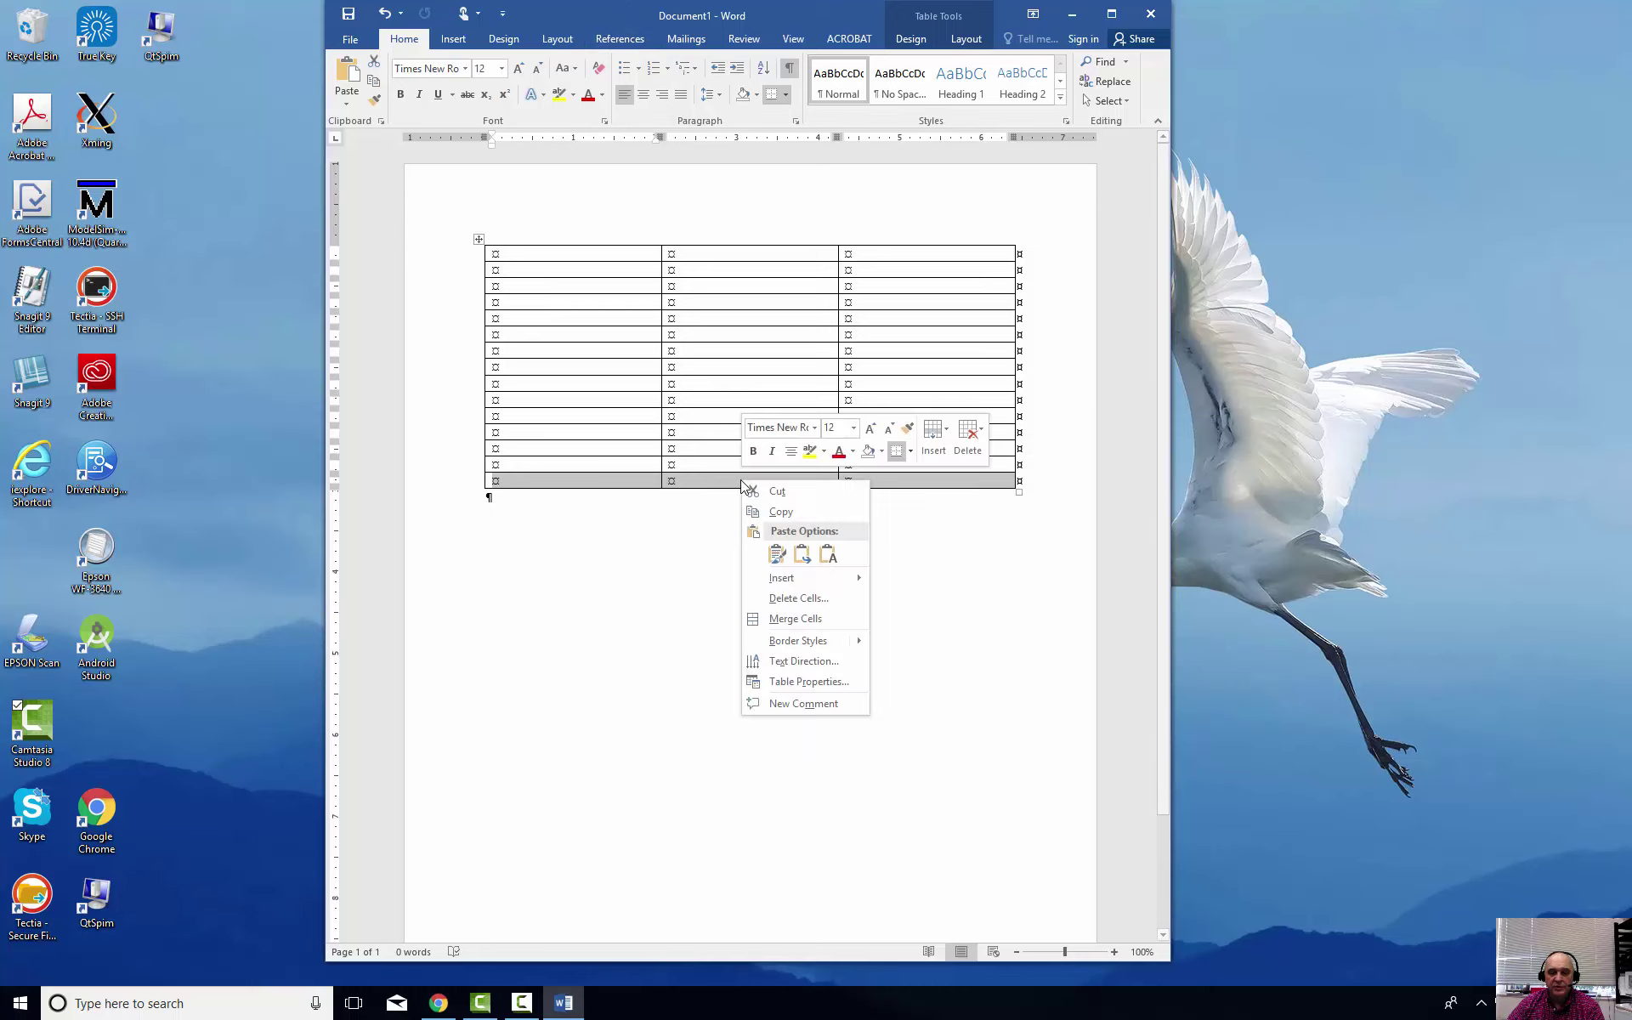
pyautogui.click(795, 619)
pyautogui.click(821, 477)
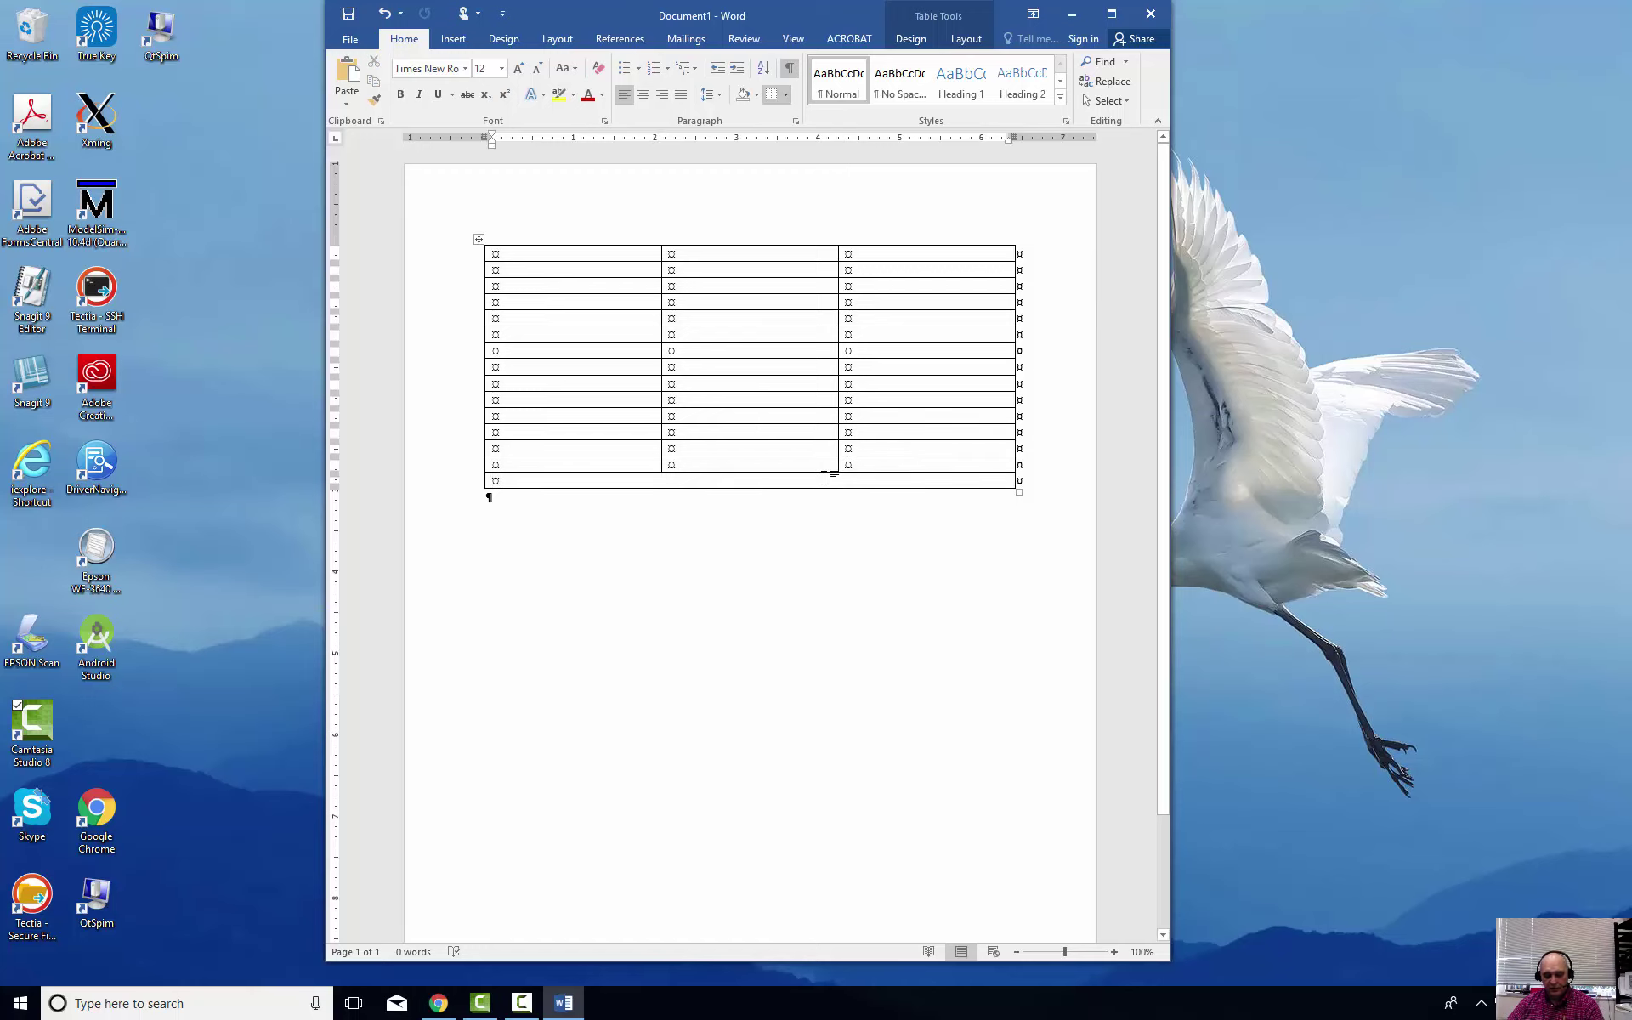
pyautogui.press('Tab')
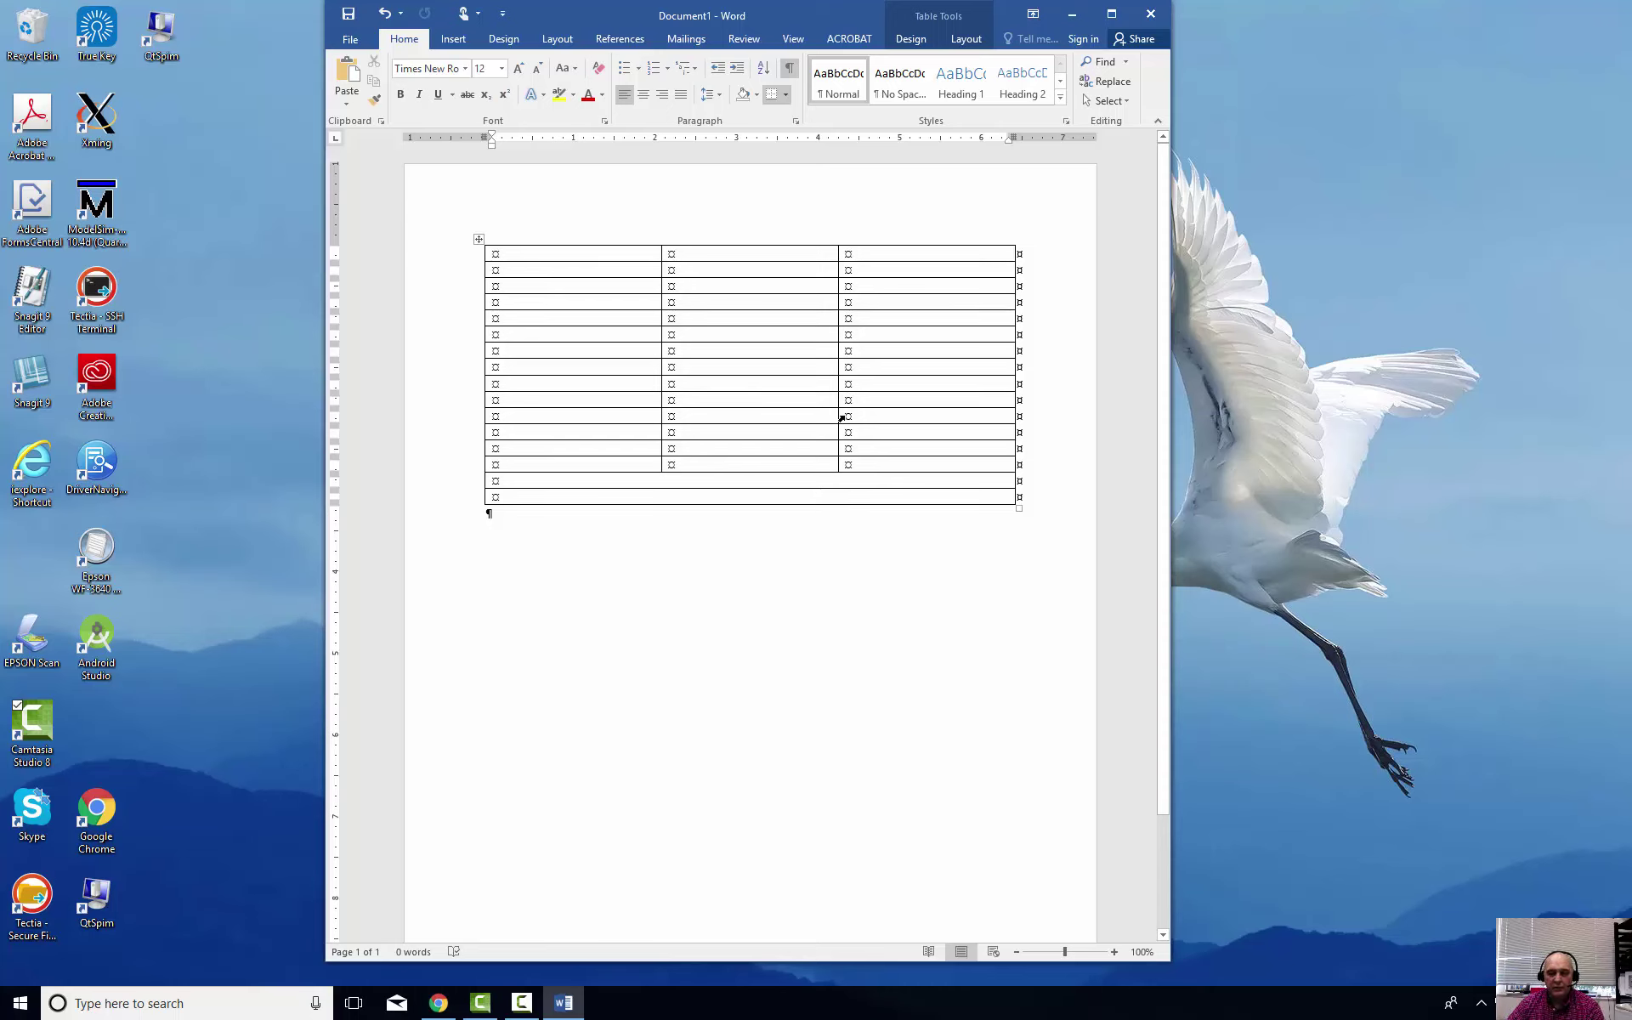
pyautogui.moveTo(837, 420); pyautogui.dragTo(755, 431)
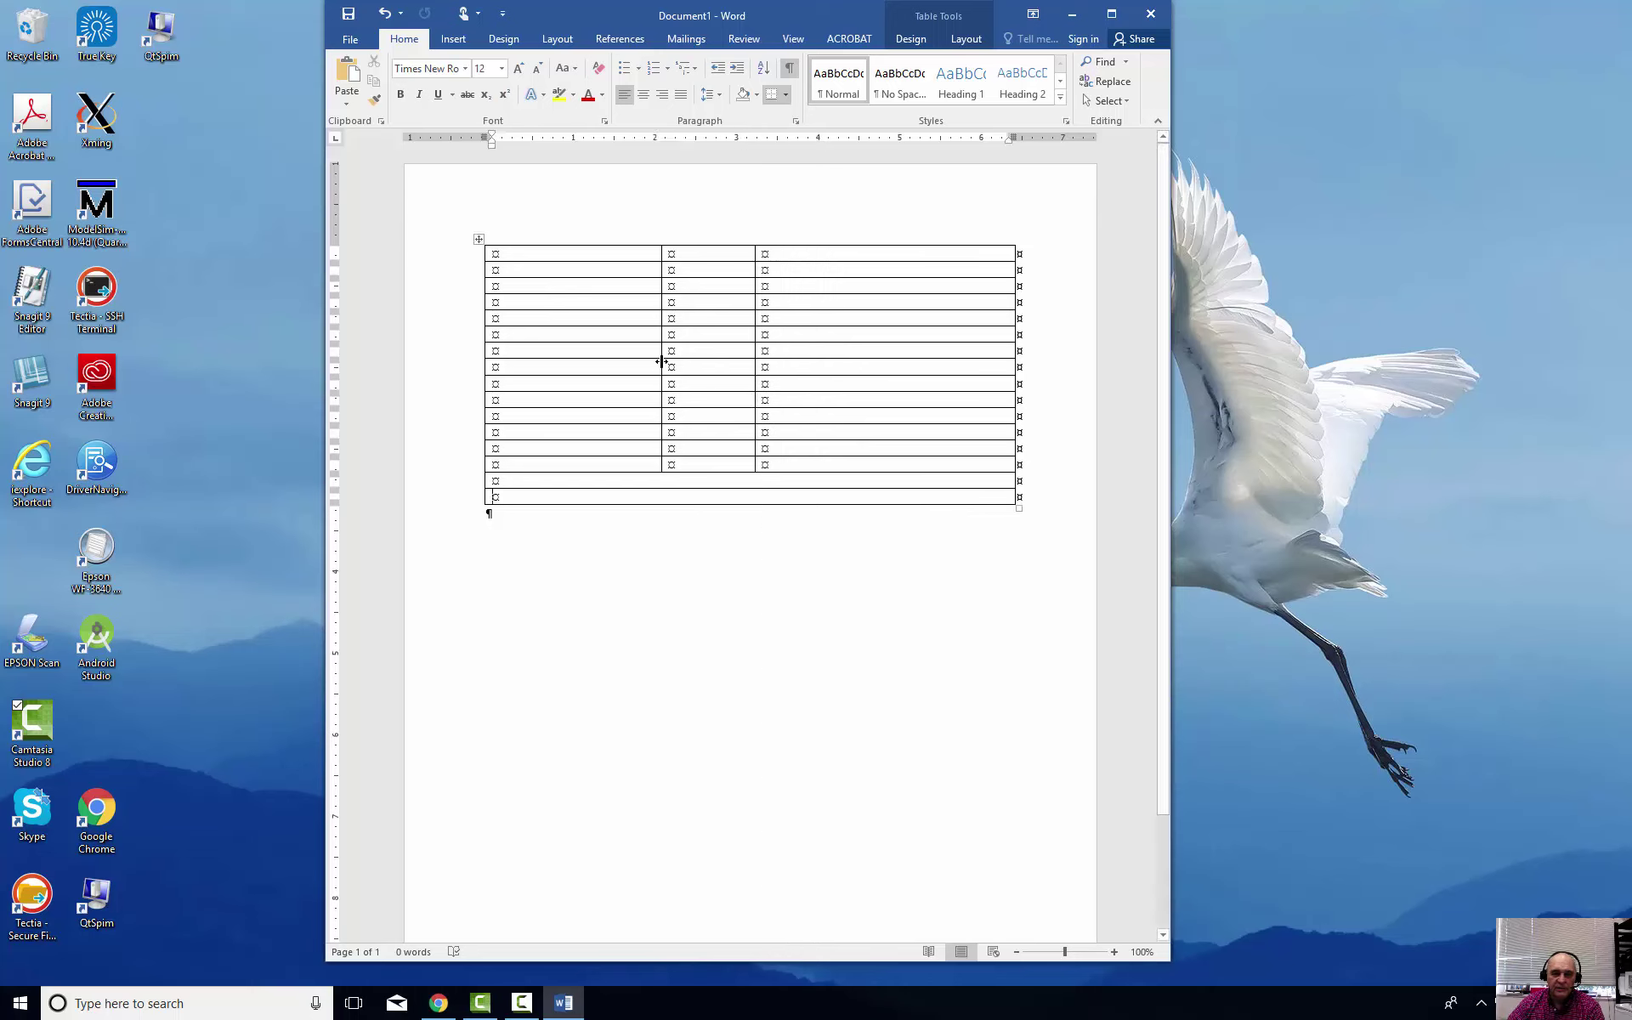
pyautogui.moveTo(662, 361); pyautogui.dragTo(724, 366)
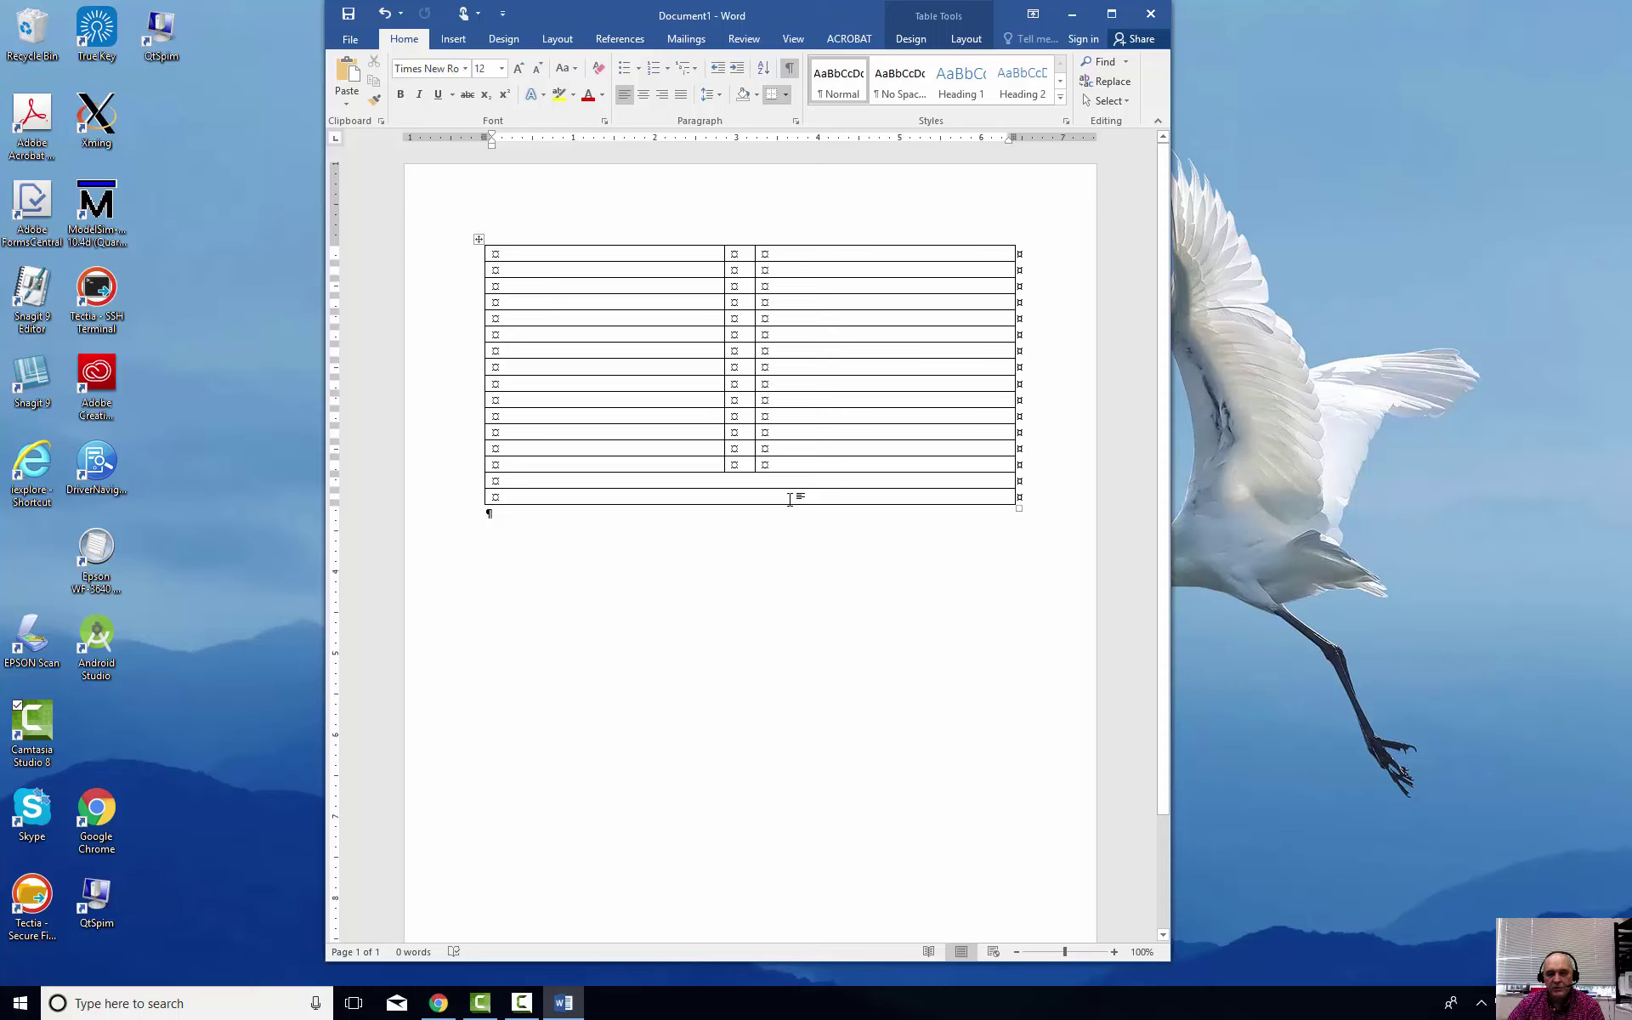
# Split the bottom row into 3 cells and align their borders with the columns above
pyautogui.rightClick(794, 497)
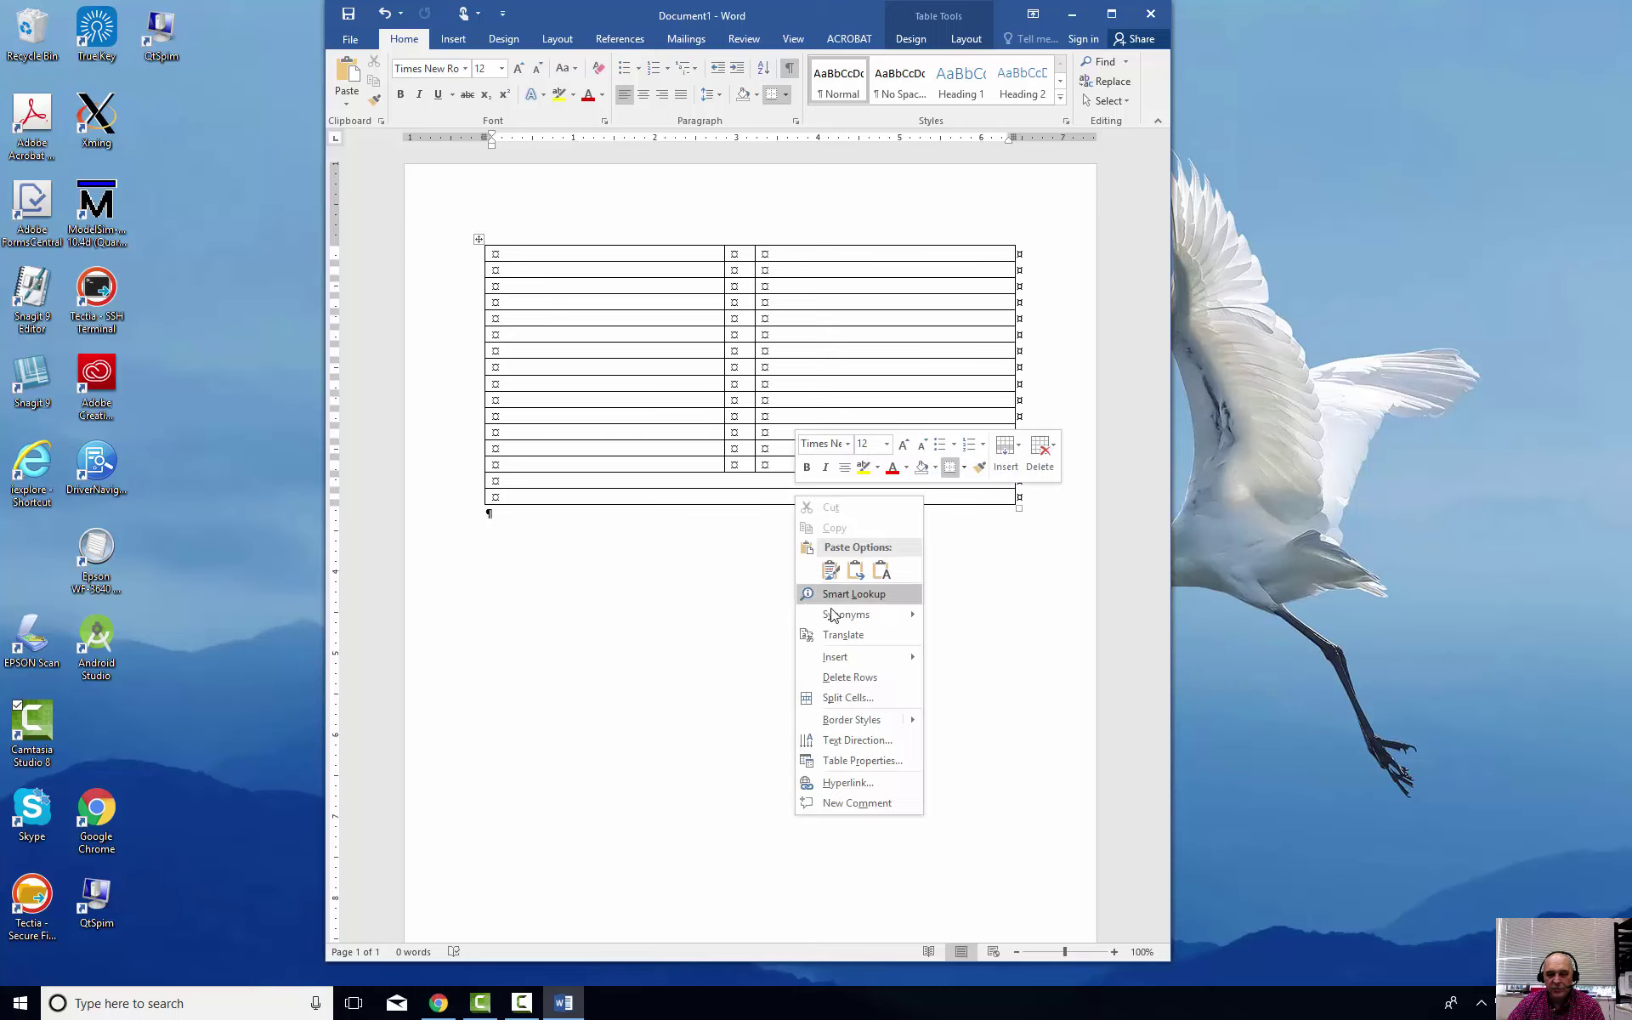
pyautogui.click(860, 699)
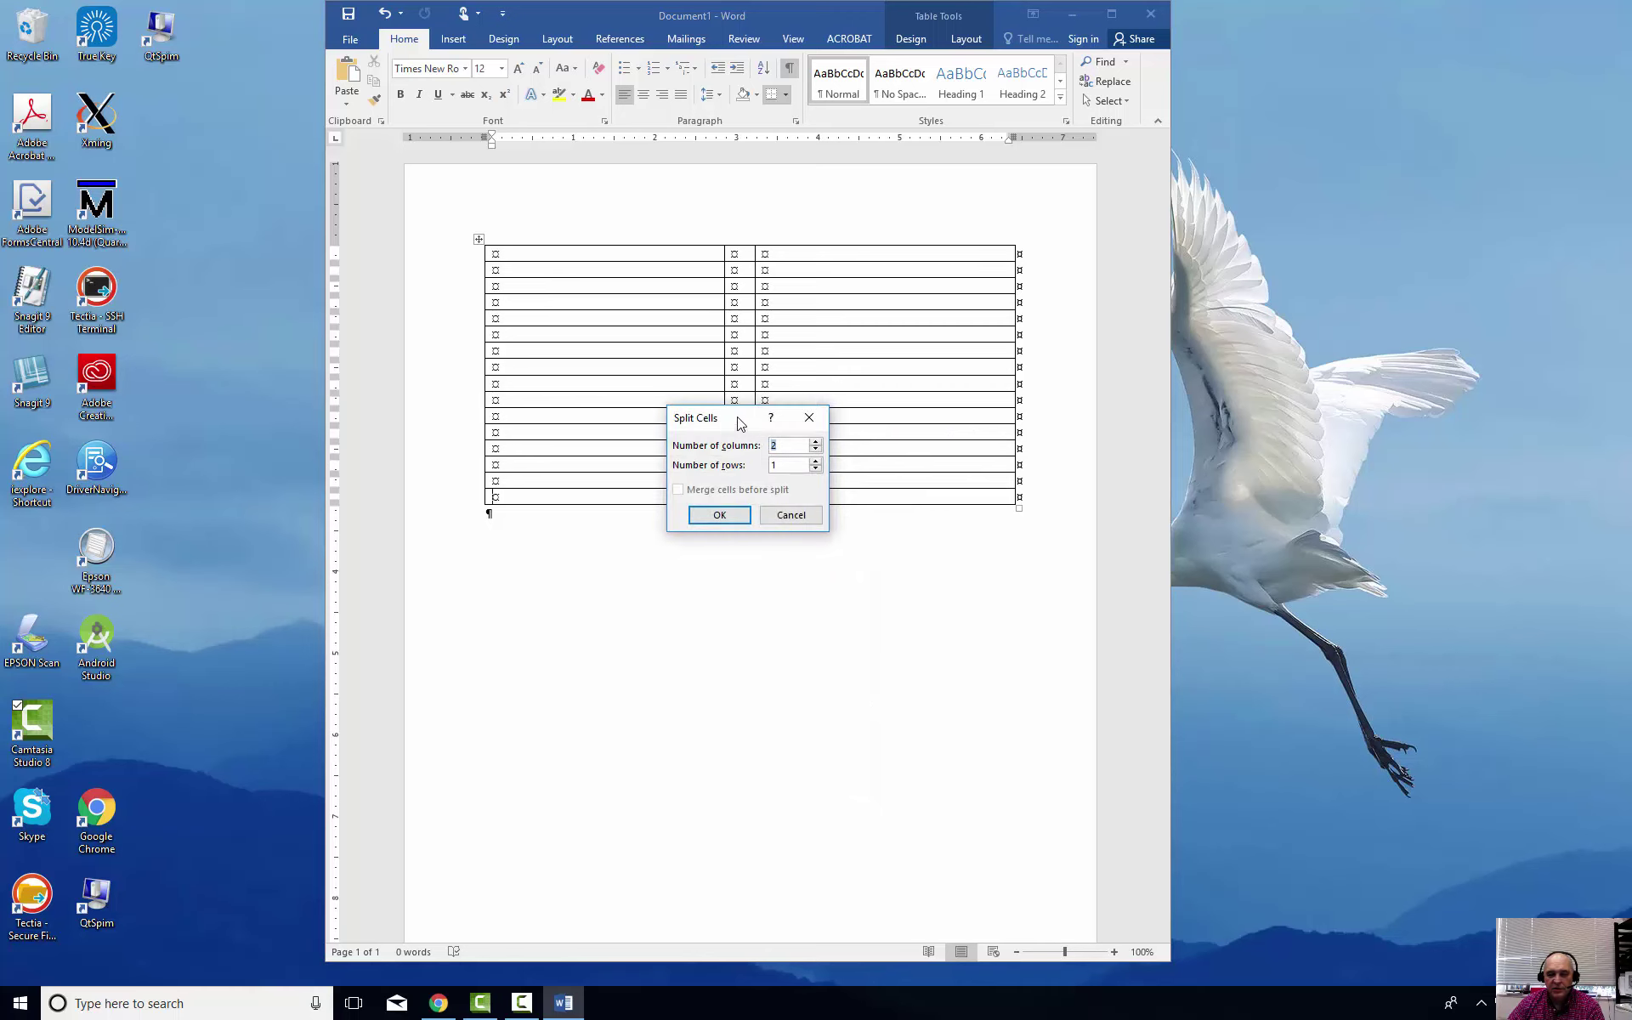
pyautogui.click(723, 518)
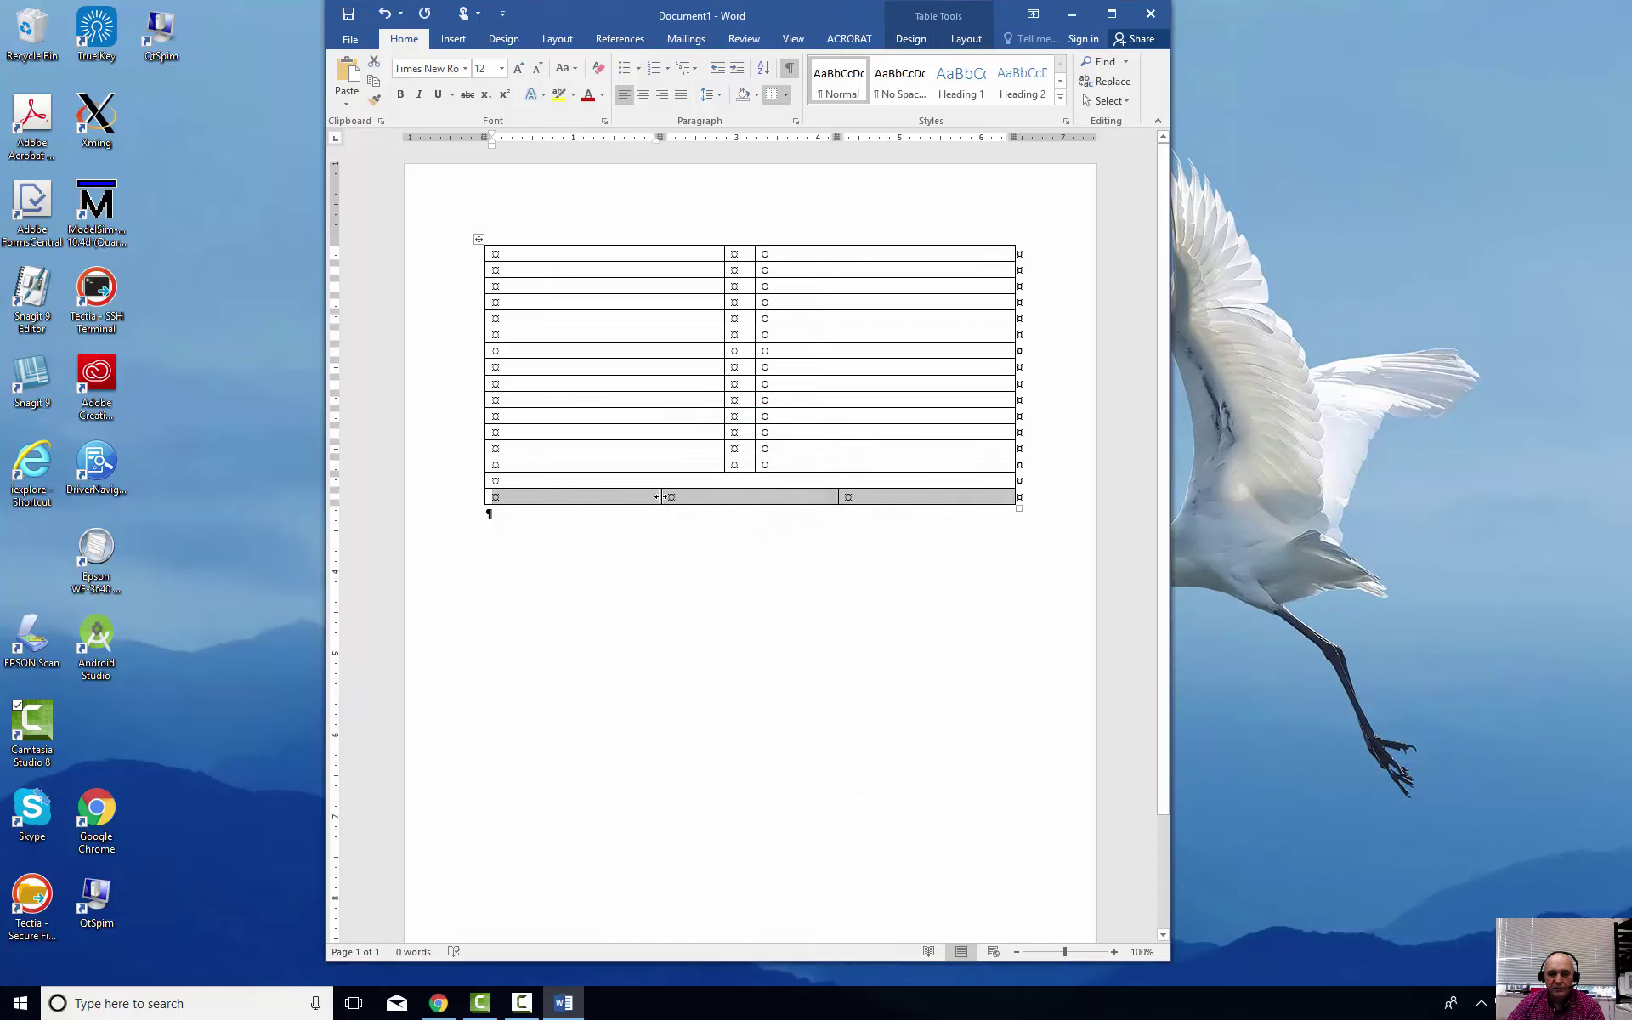
pyautogui.moveTo(731, 489)
pyautogui.mouseDown()
pyautogui.moveTo(710, 497)
pyautogui.moveTo(725, 499)
pyautogui.mouseUp()
pyautogui.moveTo(837, 496); pyautogui.dragTo(754, 501)
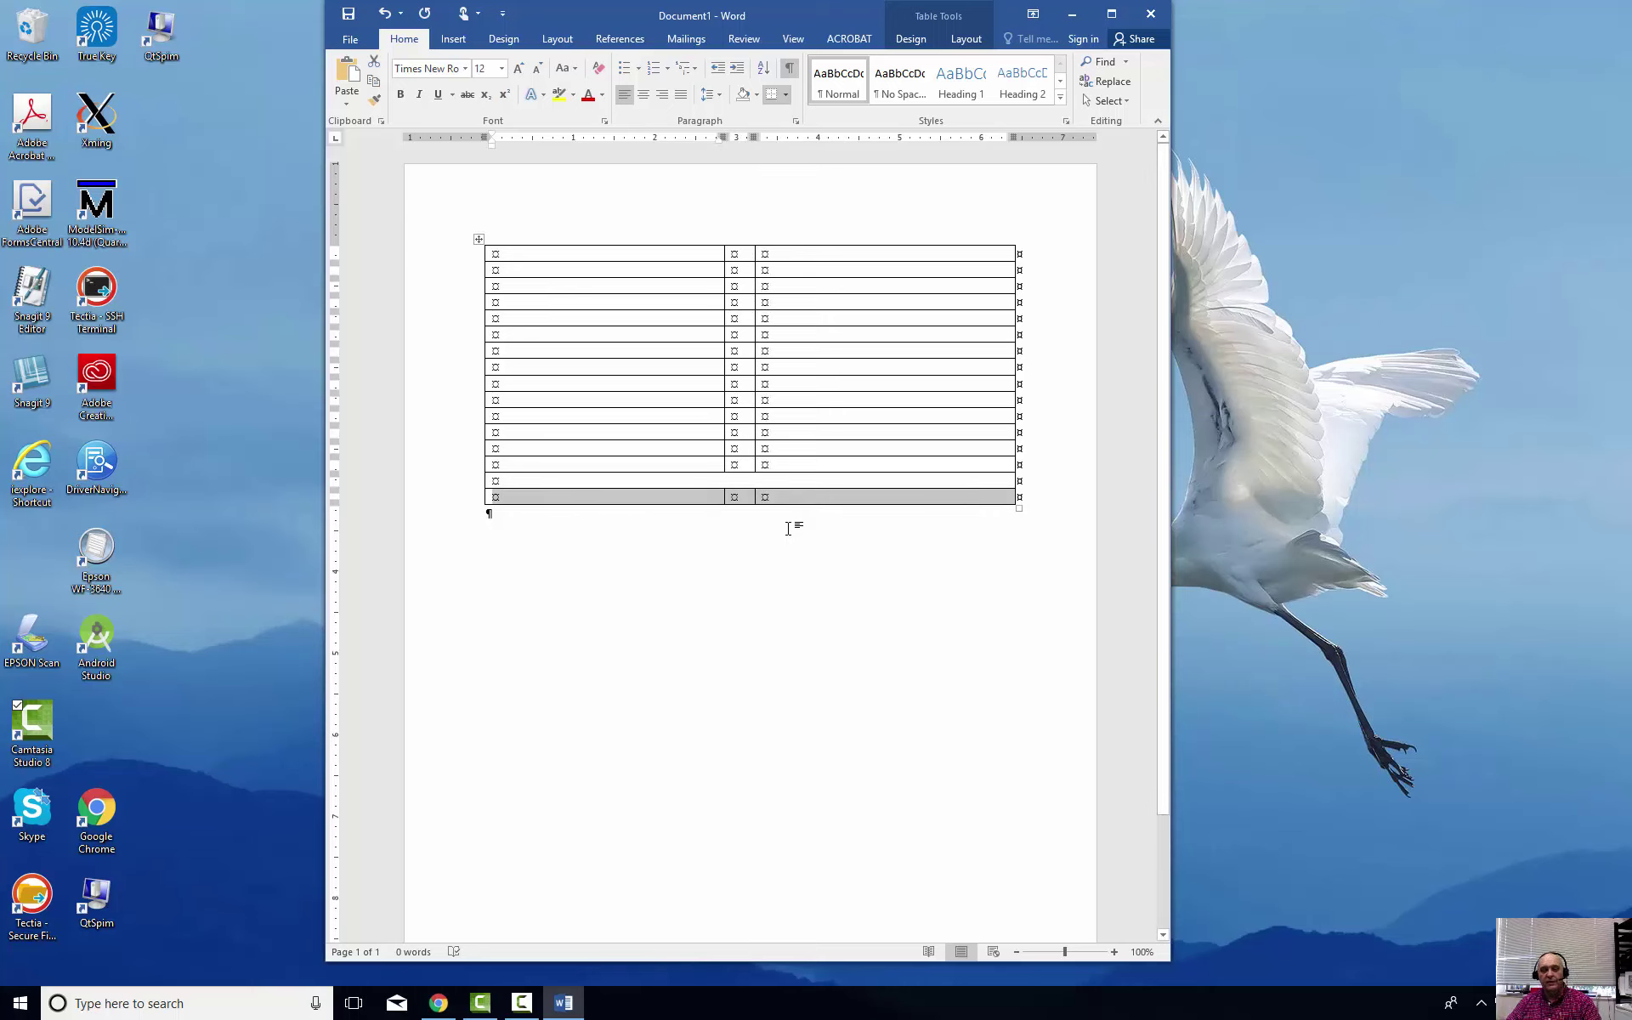
# Select the table's two bottom rows
pyautogui.moveTo(674, 251); pyautogui.dragTo(874, 251)
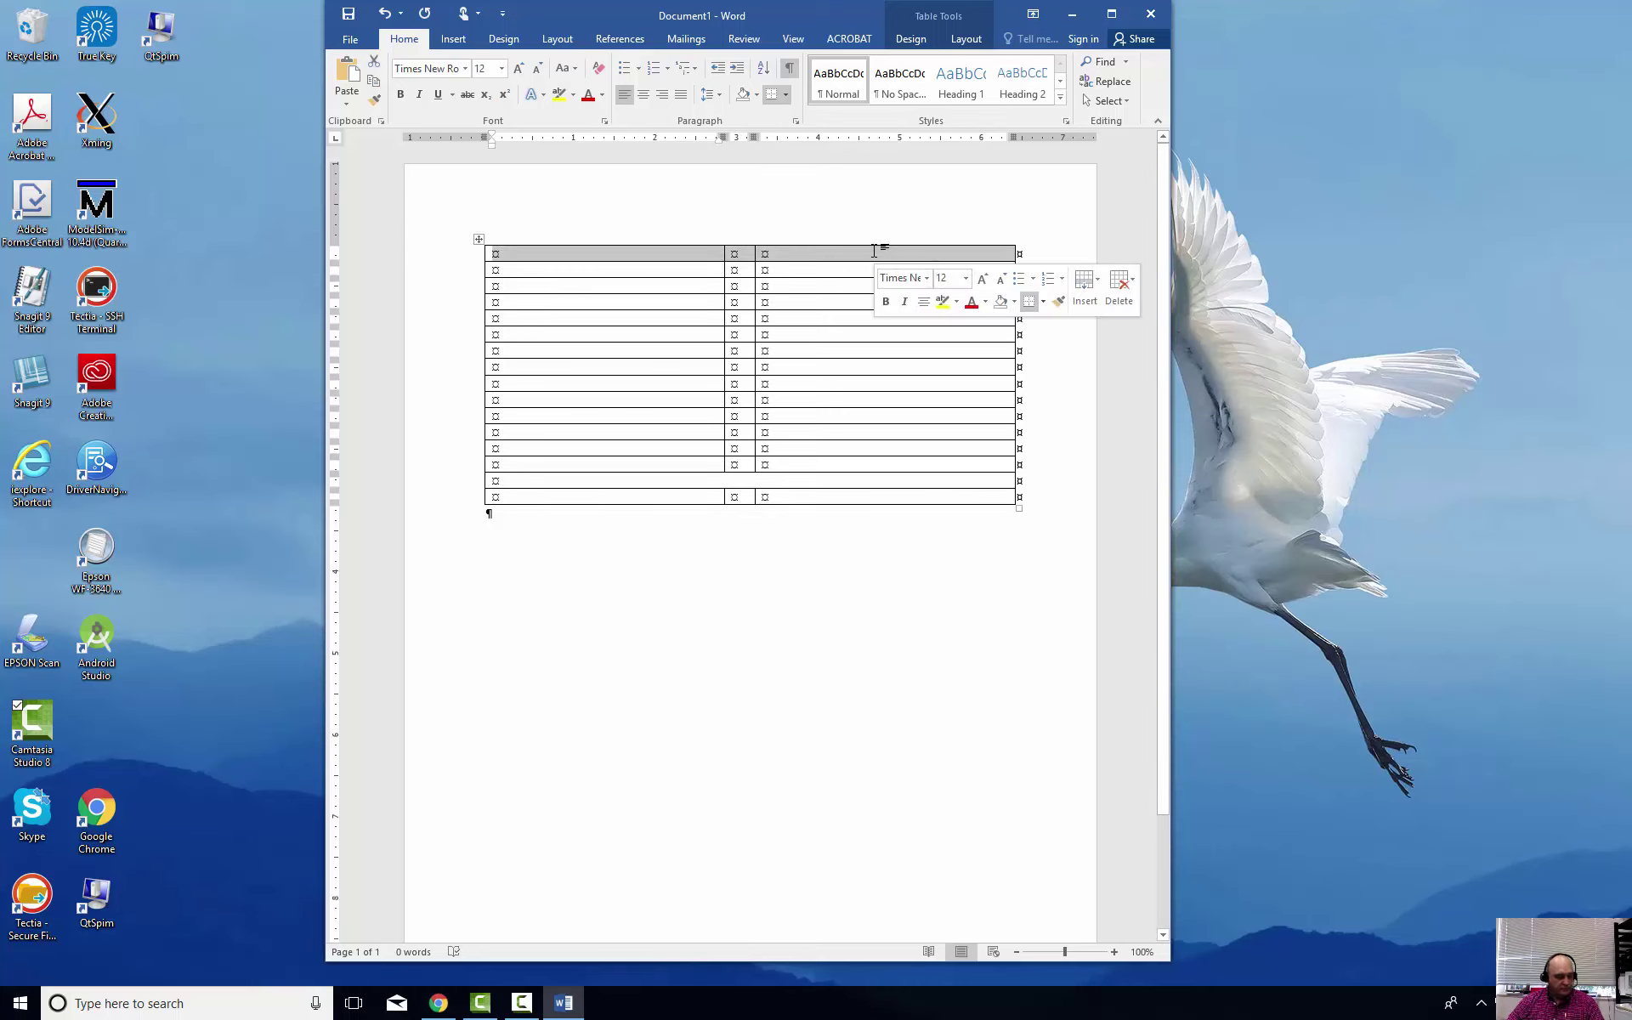
pyautogui.click(817, 519)
pyautogui.moveTo(853, 496); pyautogui.dragTo(629, 485)
# Delete the two bottom rows, then merge the top row into one centred, bold cell
pyautogui.rightClick(629, 483)
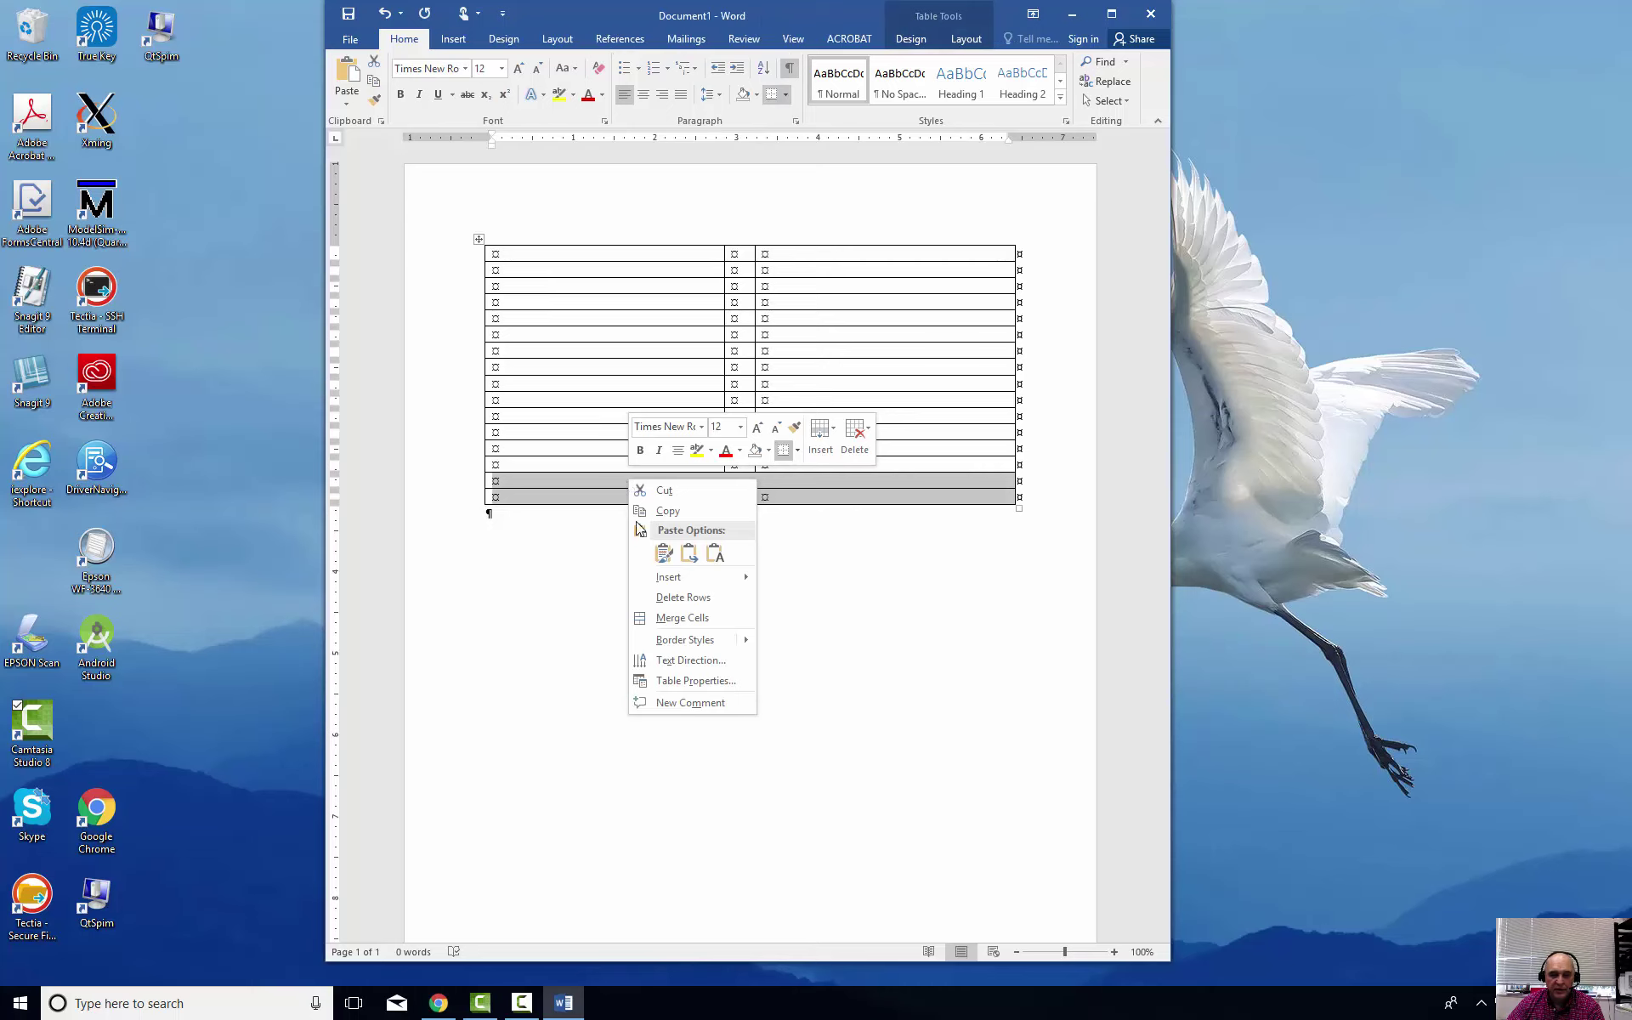
pyautogui.click(673, 600)
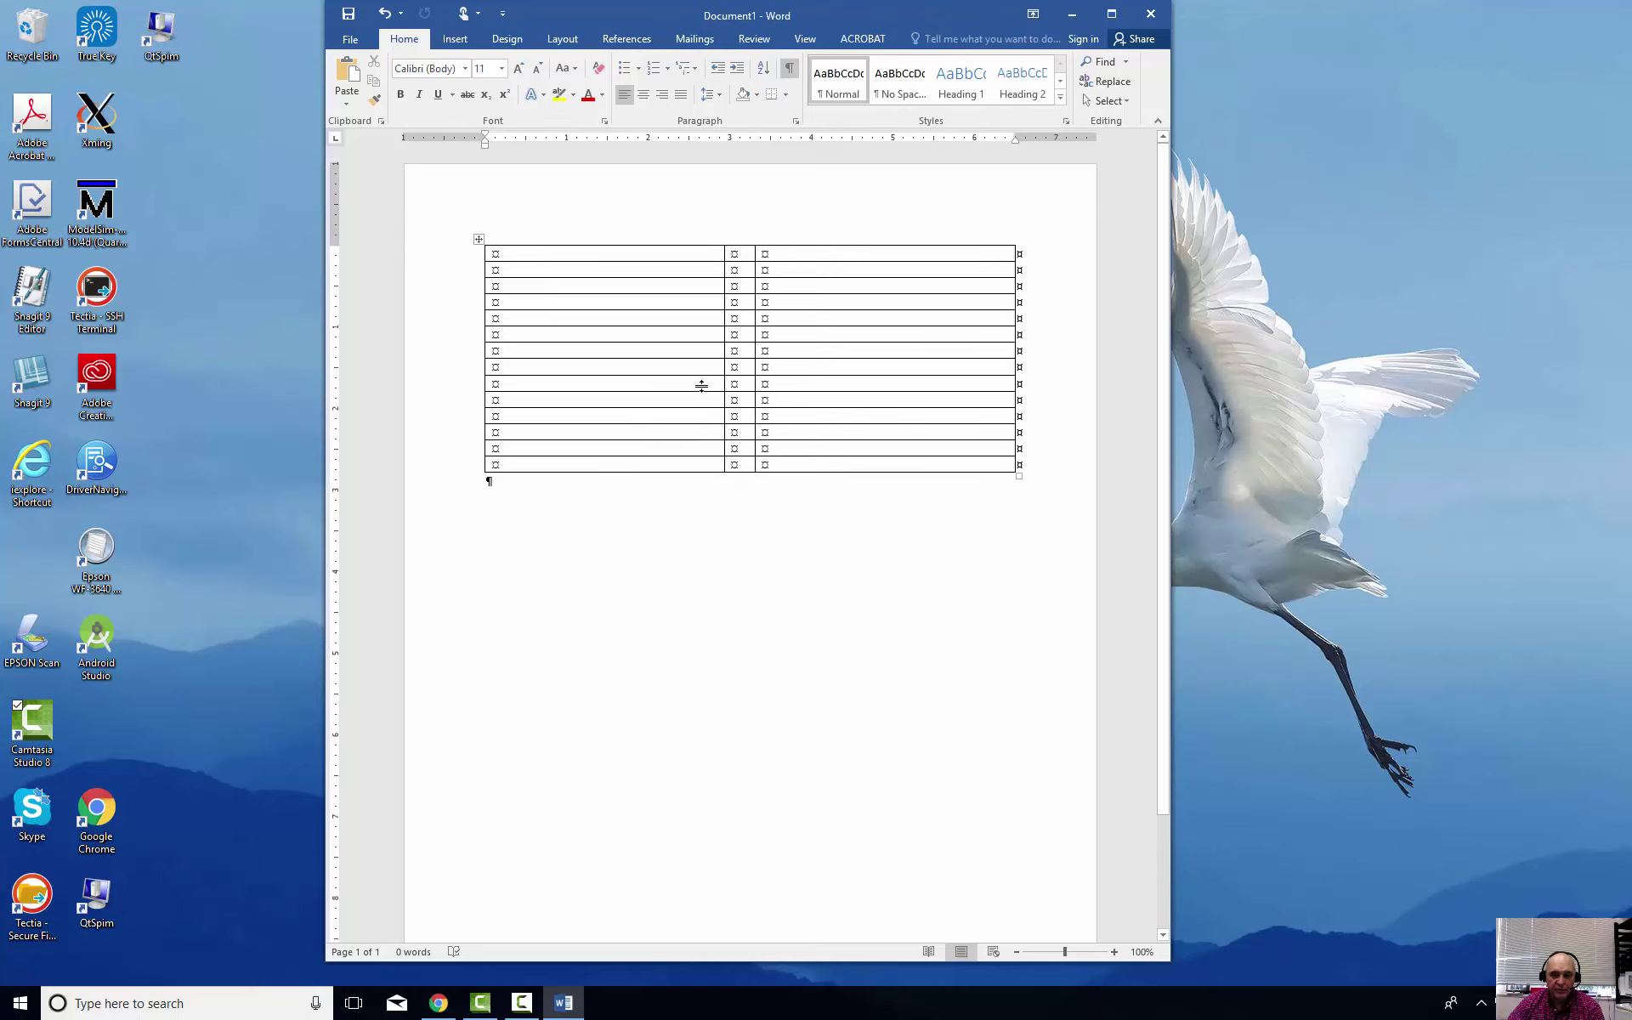
pyautogui.moveTo(693, 253); pyautogui.dragTo(671, 253)
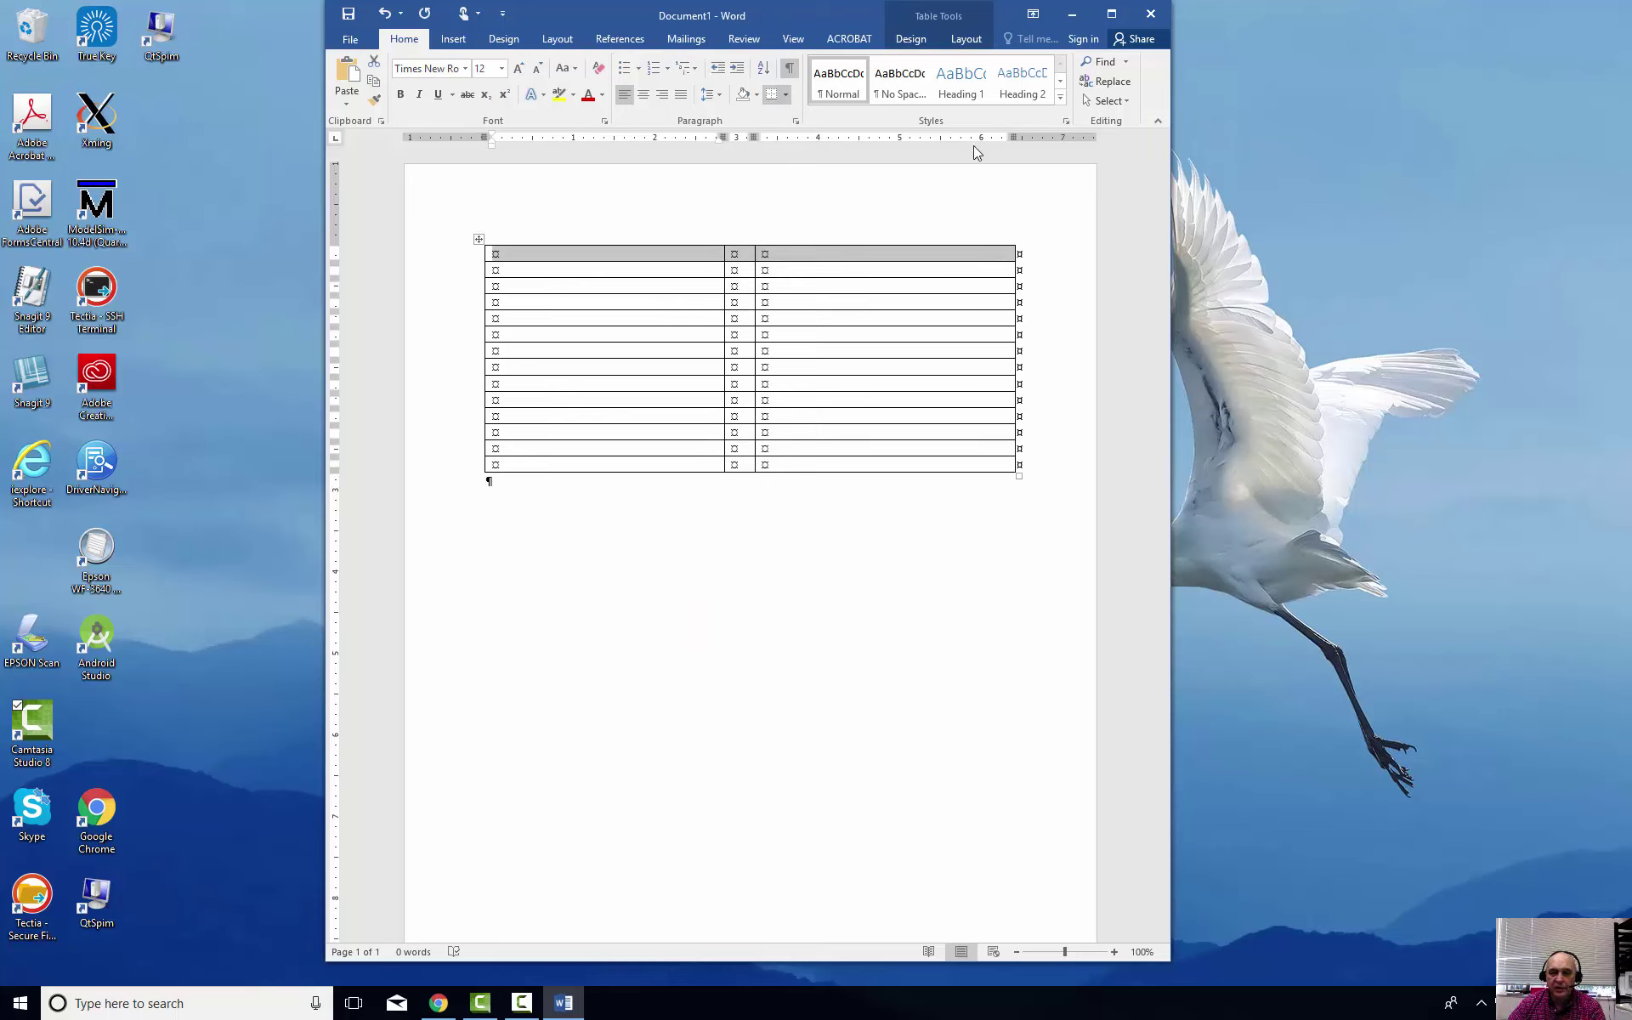
pyautogui.rightClick(782, 259)
pyautogui.click(833, 393)
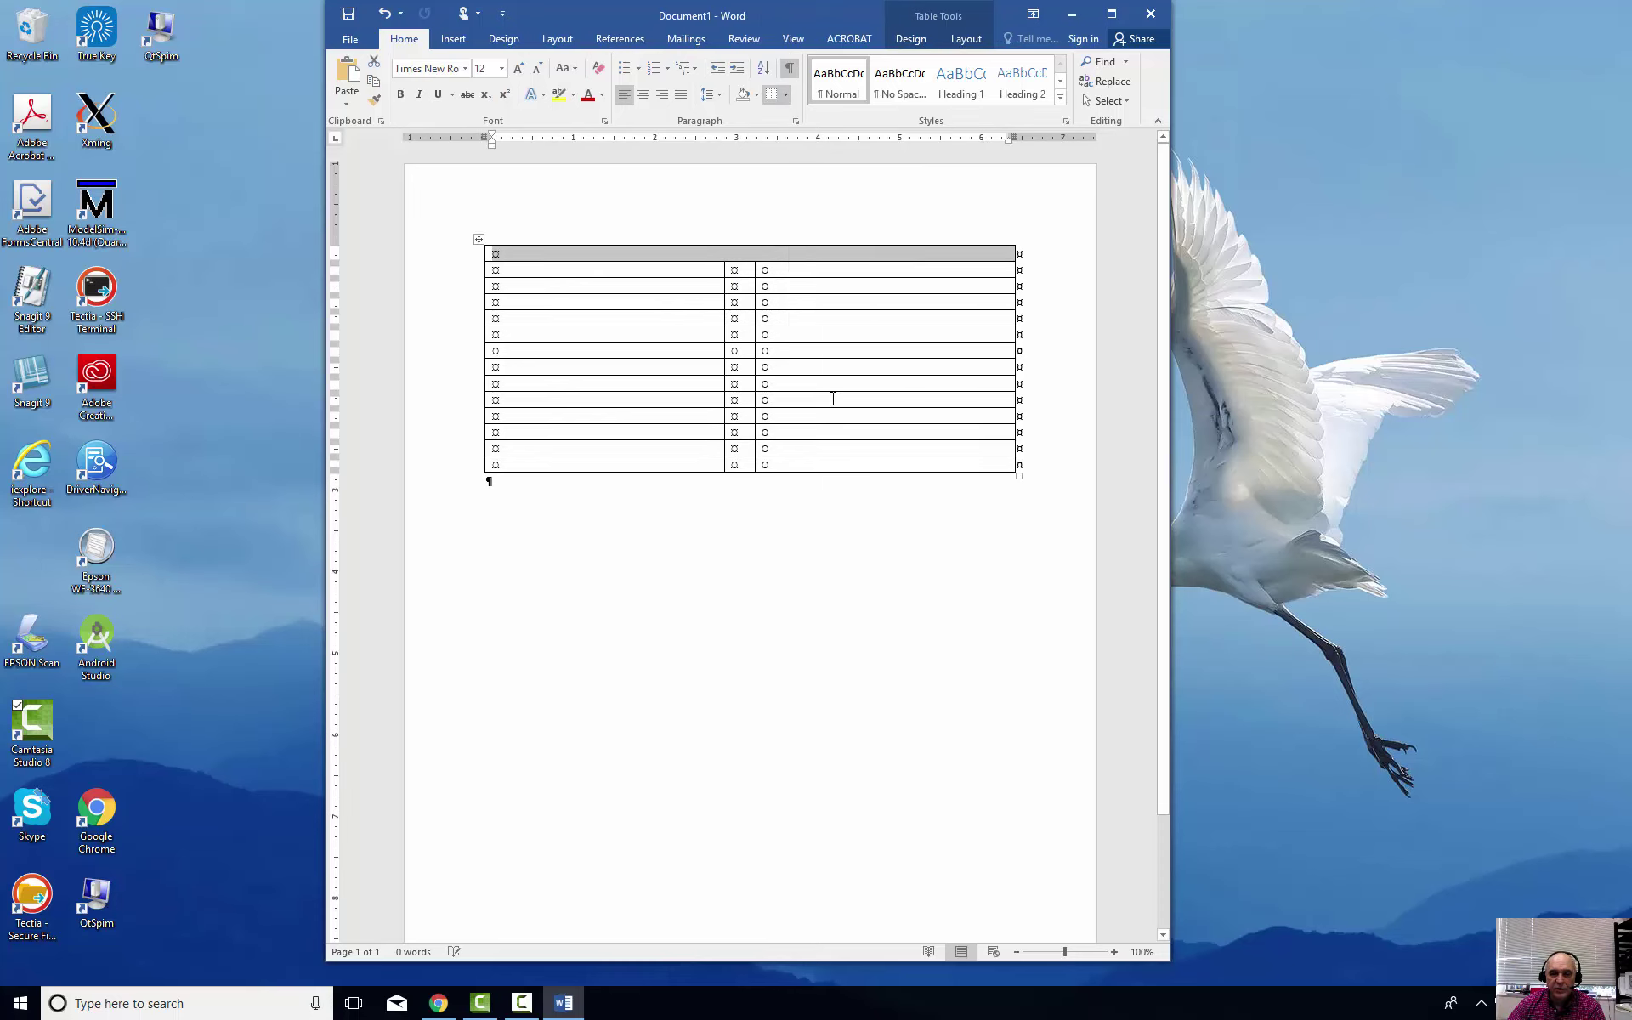
pyautogui.click(753, 260)
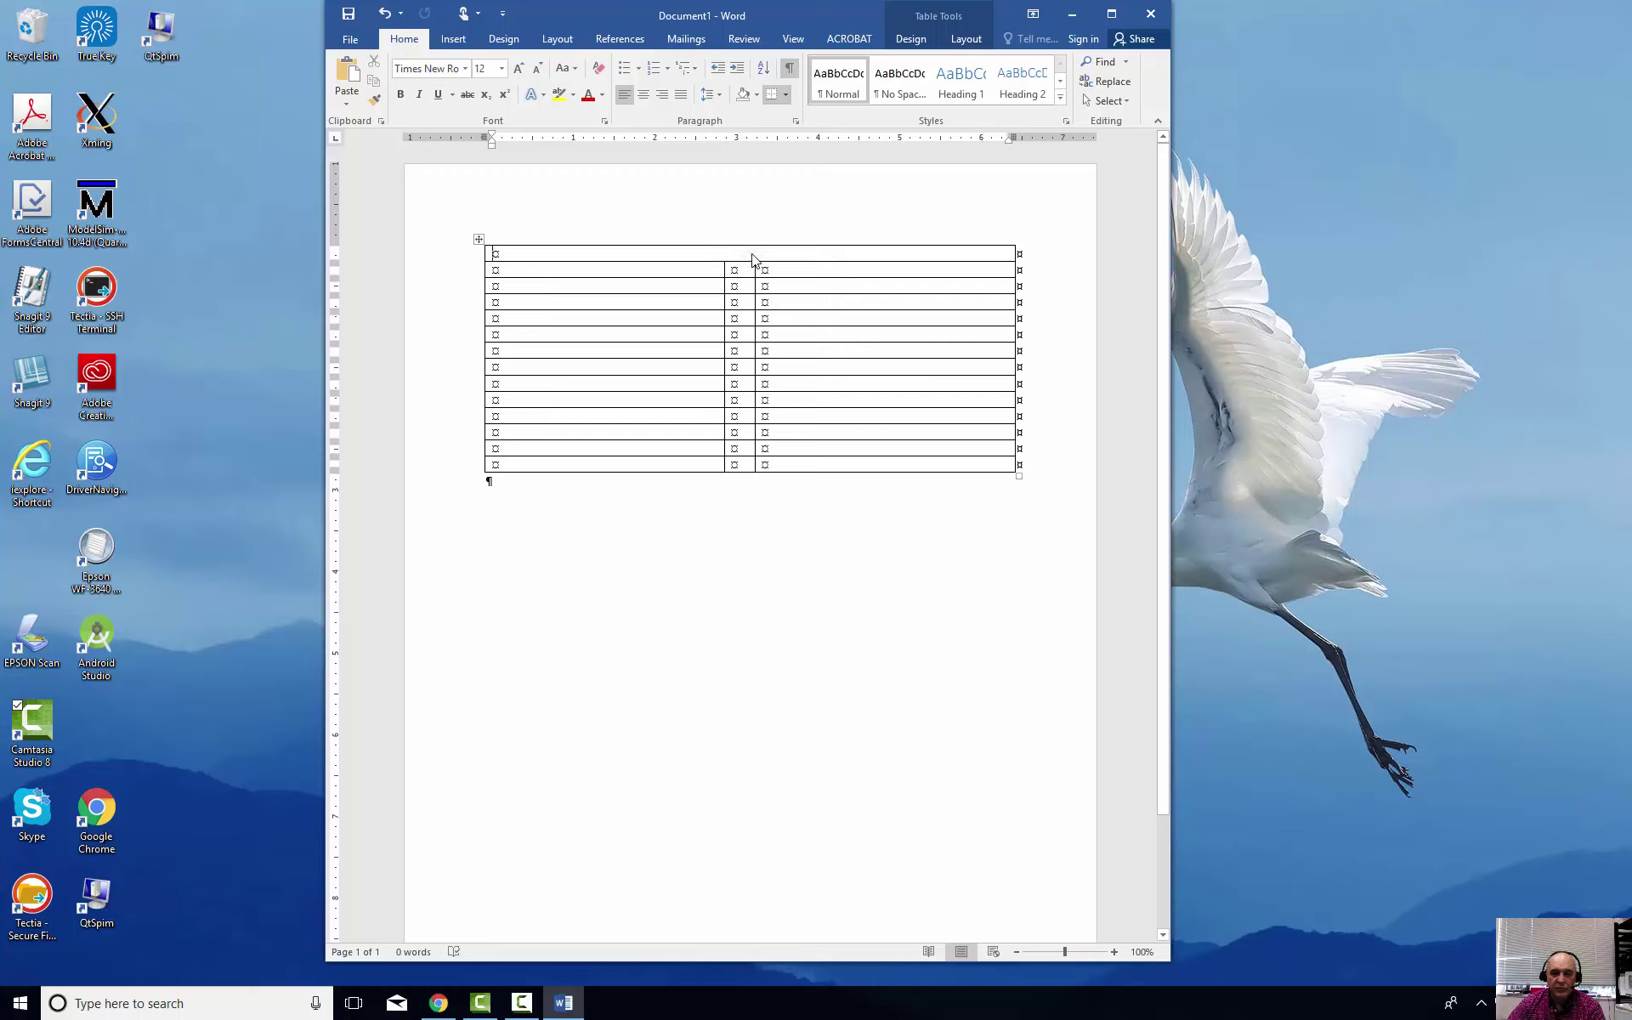
pyautogui.click(643, 96)
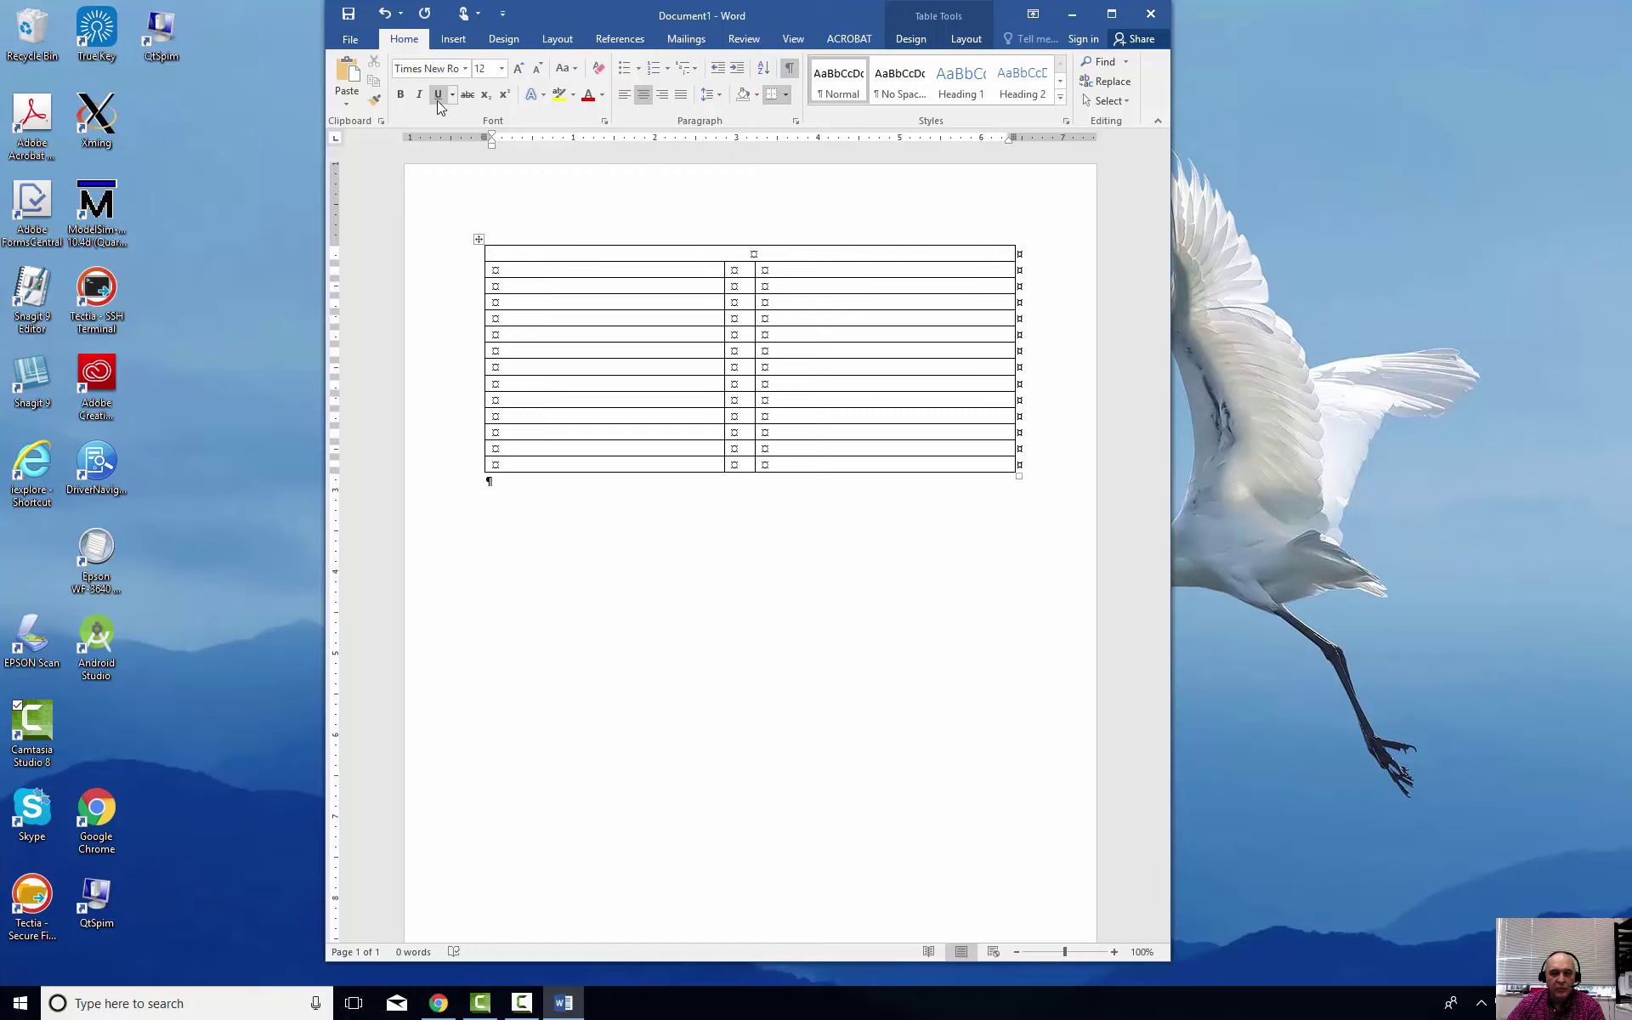
pyautogui.click(399, 96)
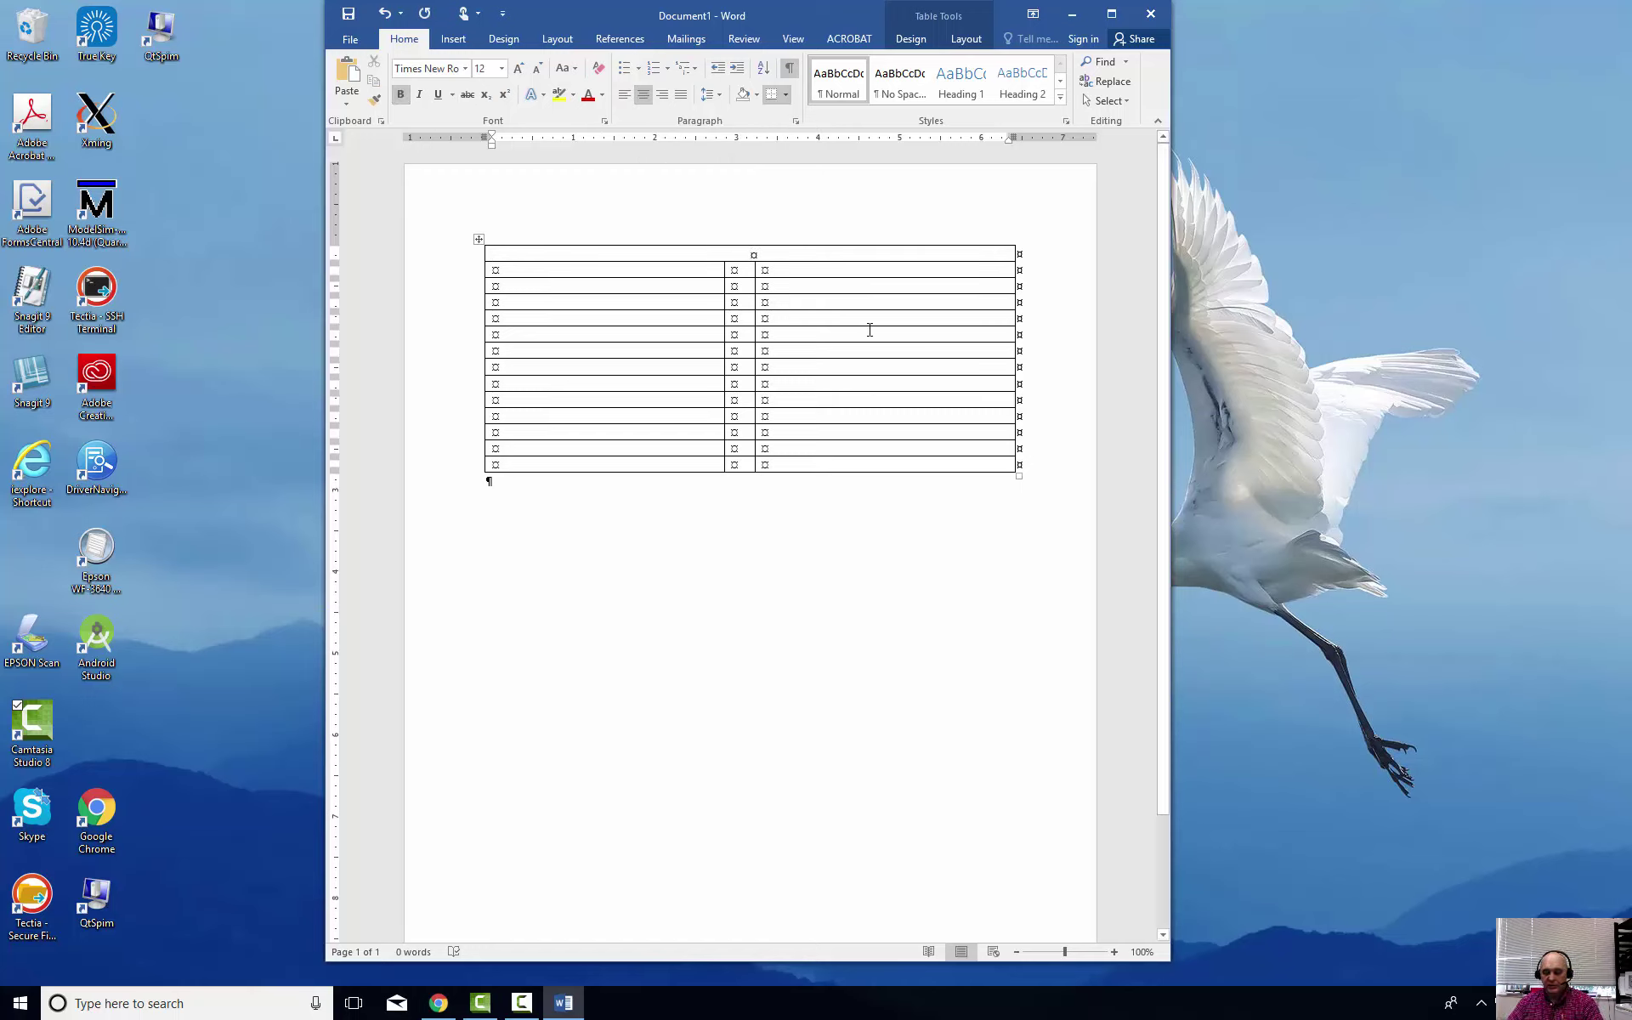
# Type the title 'R E S U M E' and enter the applicant's name in row 2's first cell
pyautogui.write('R')
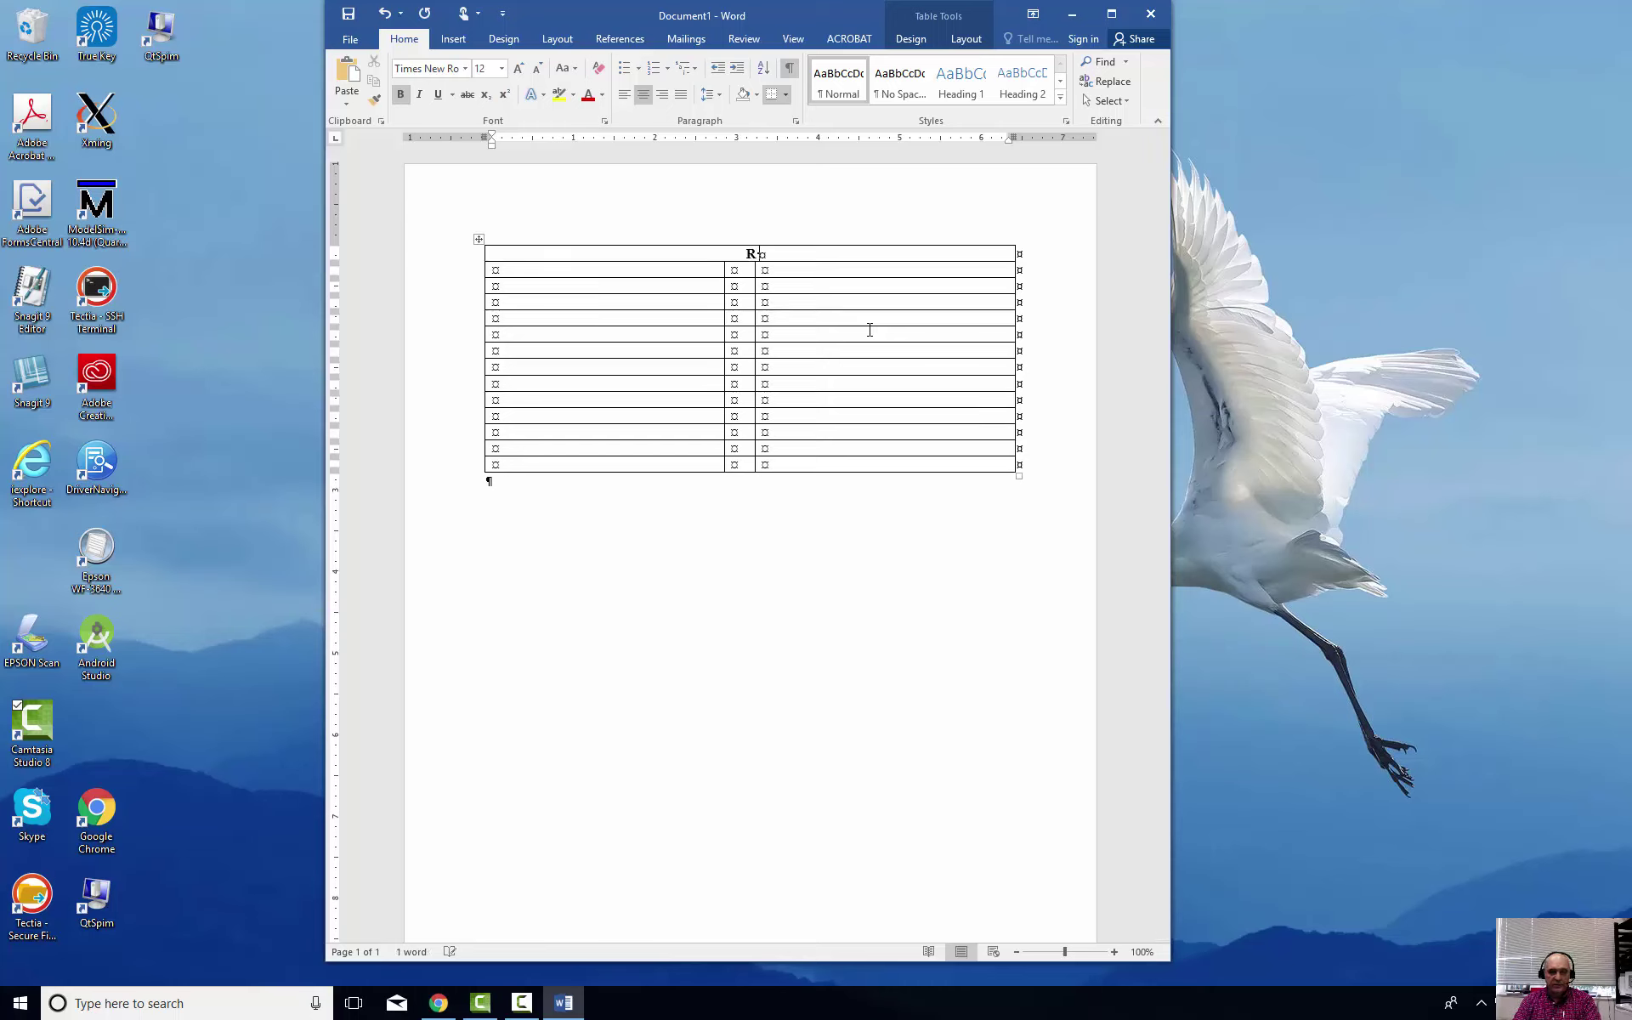
pyautogui.write(' E S U M E')
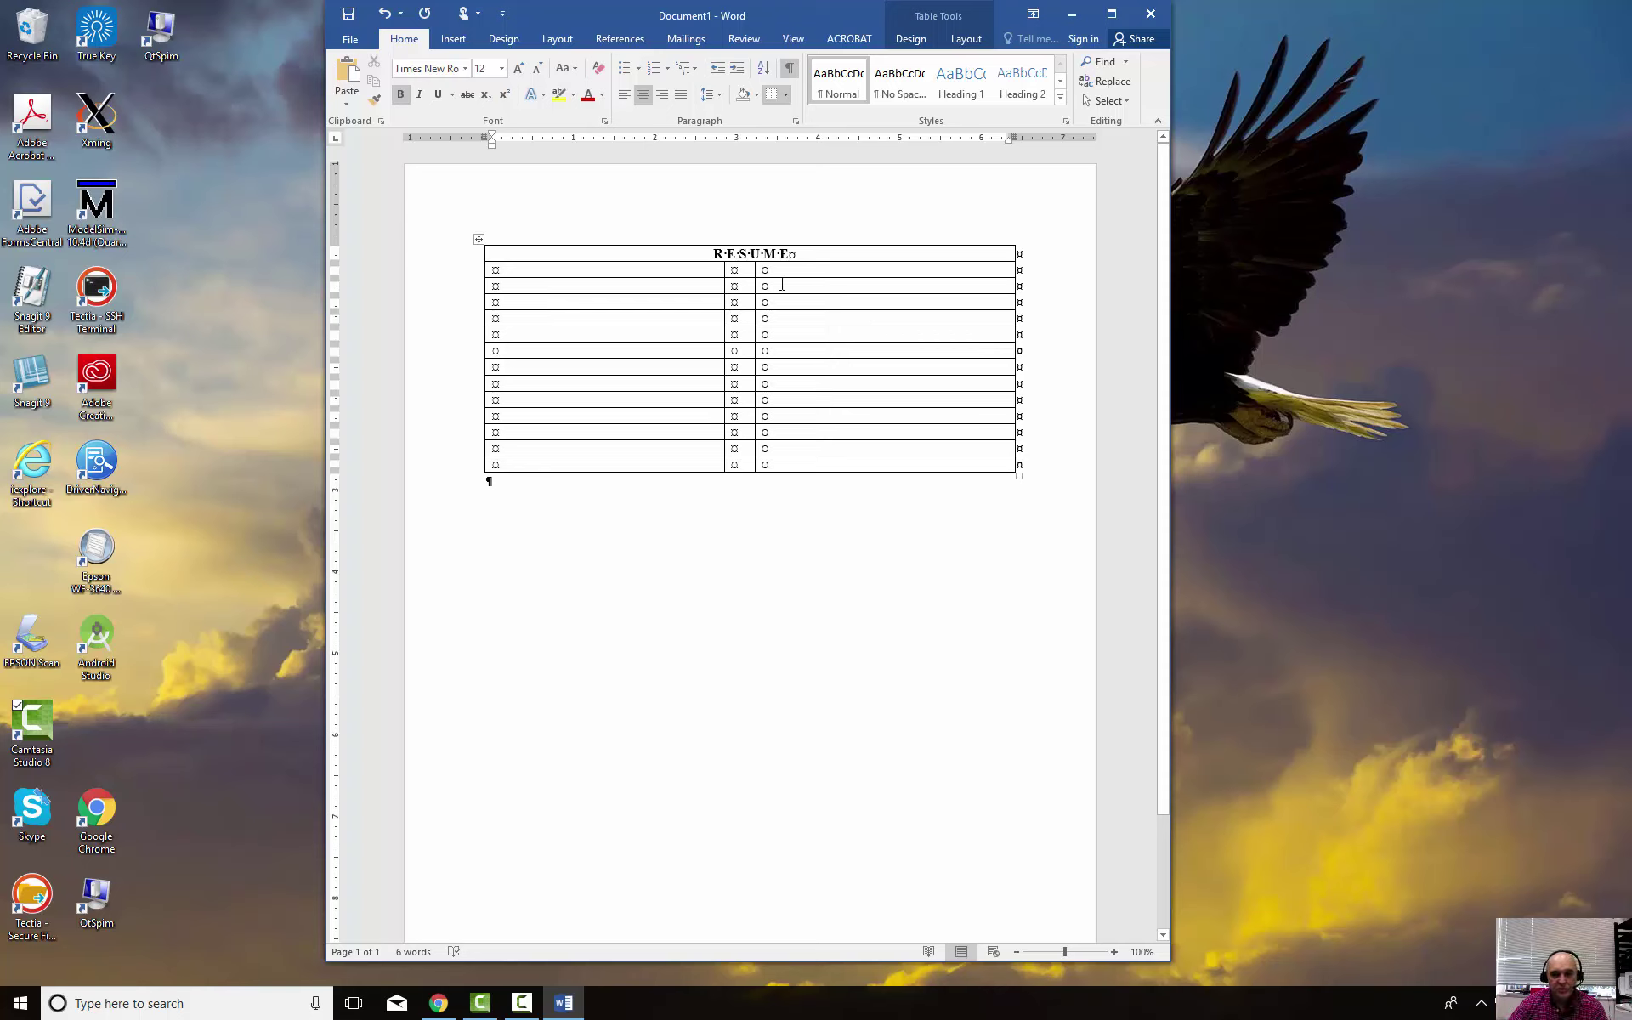
pyautogui.click(689, 266)
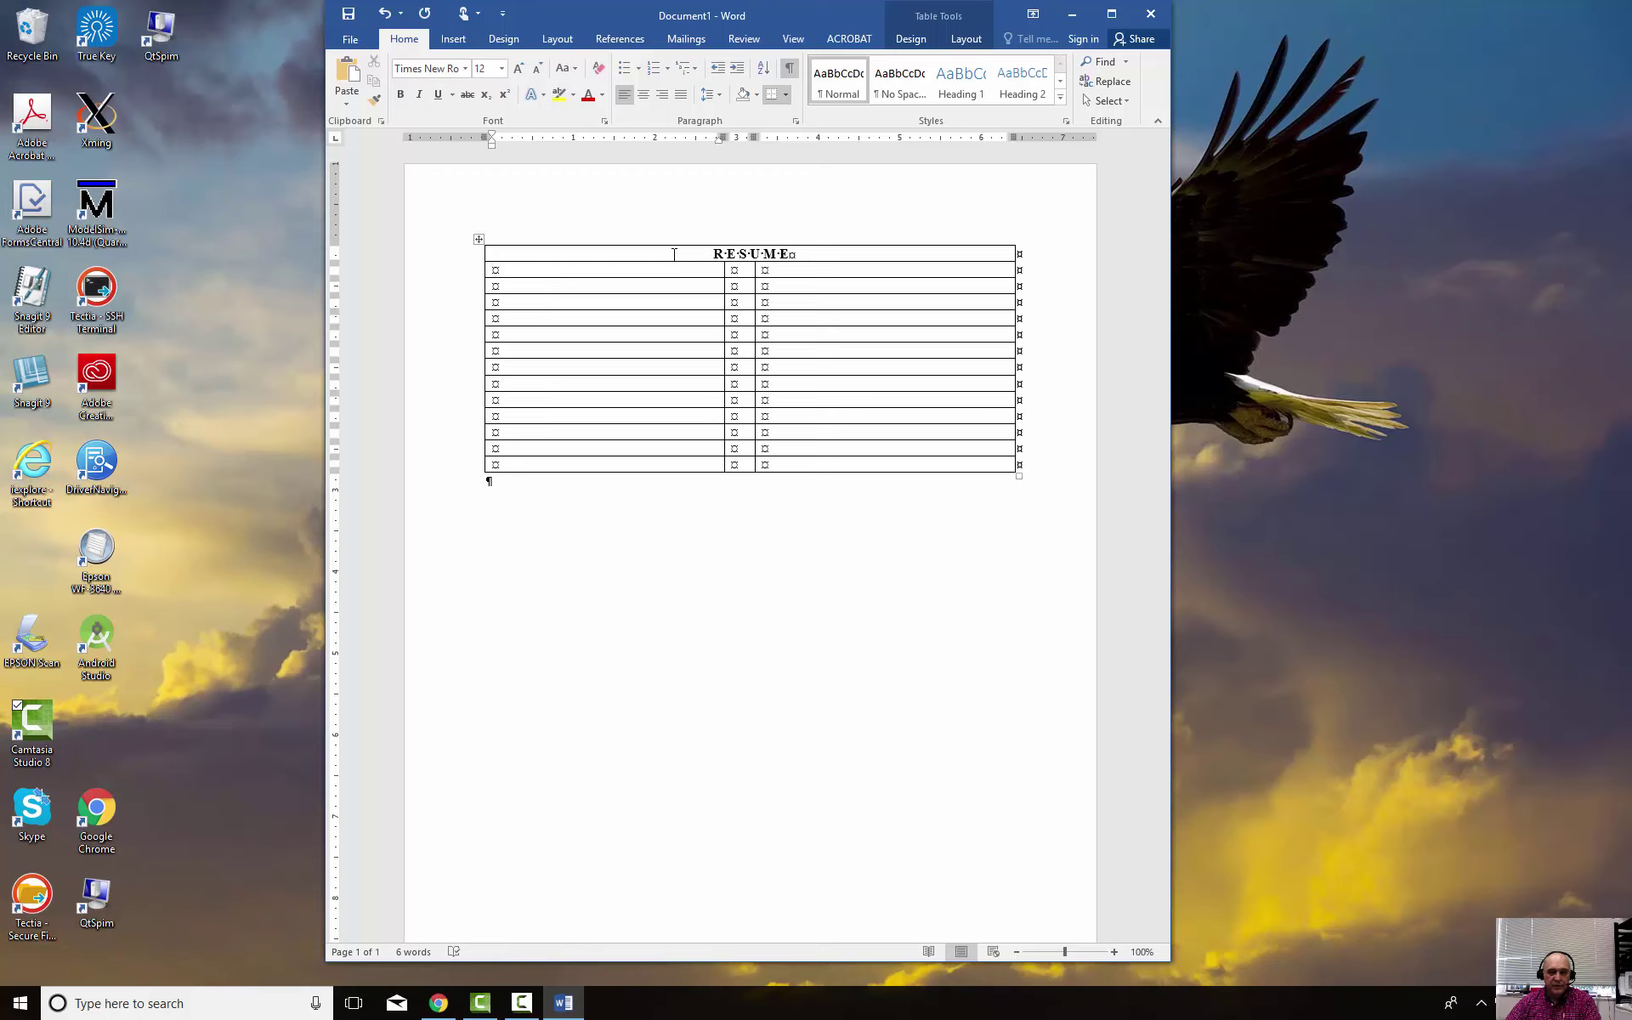
pyautogui.write('Susie ')
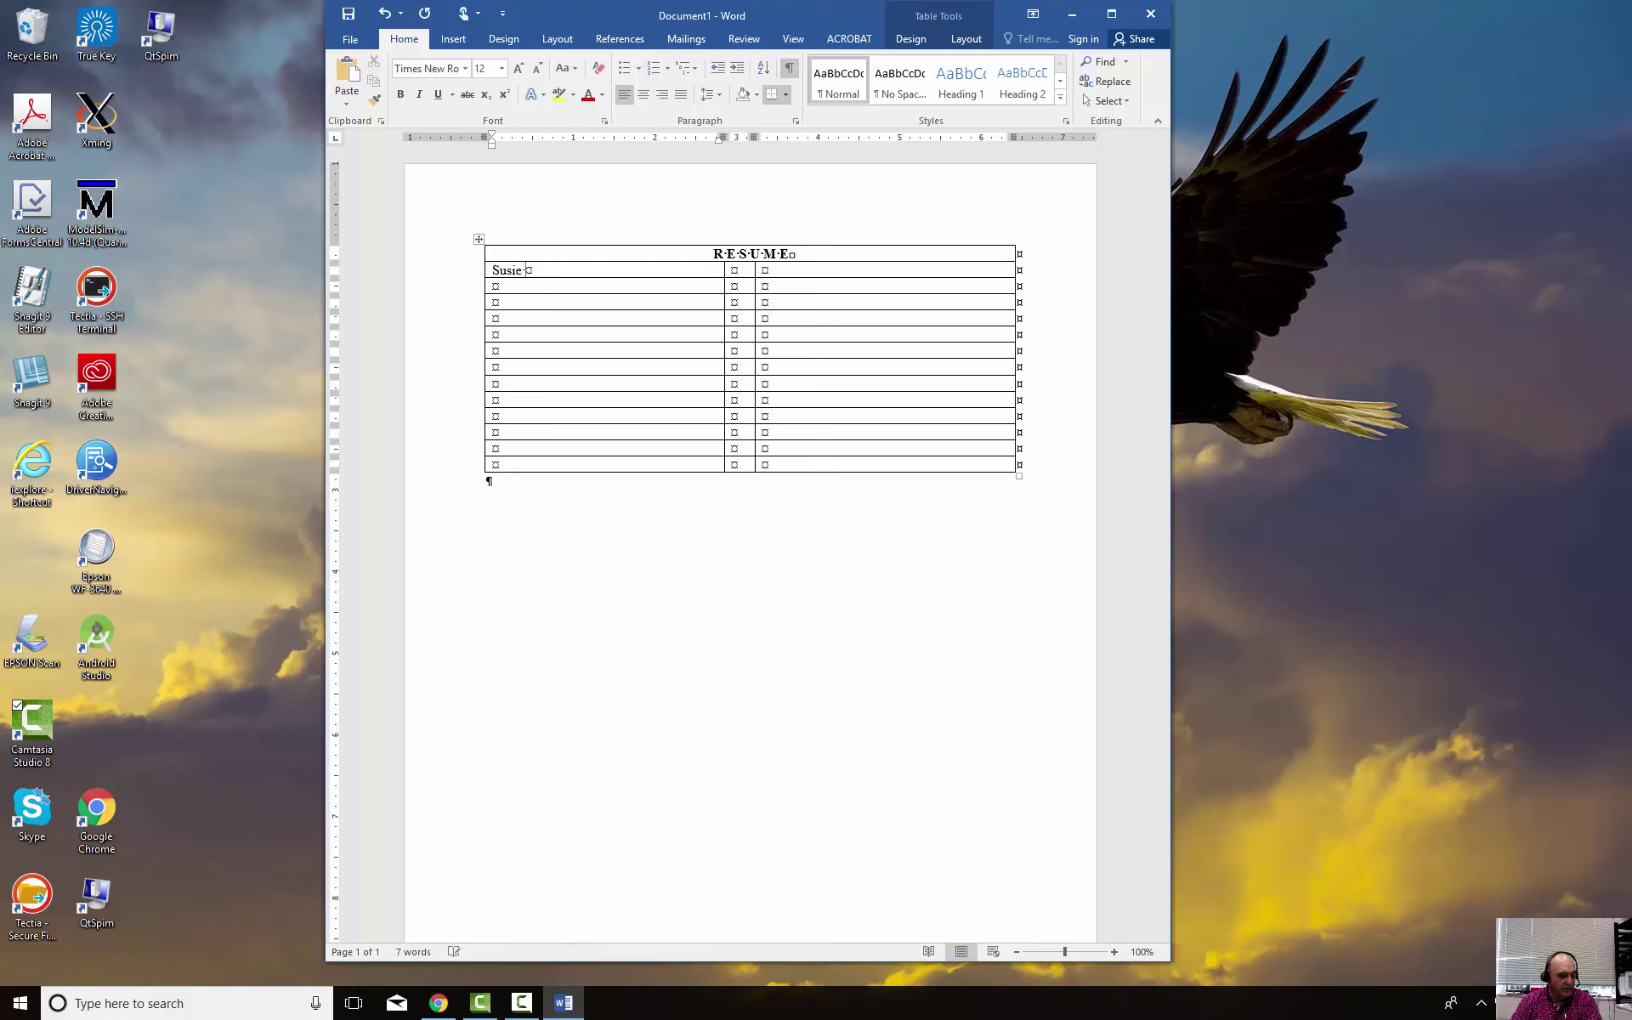
pyautogui.write('P. Cum')
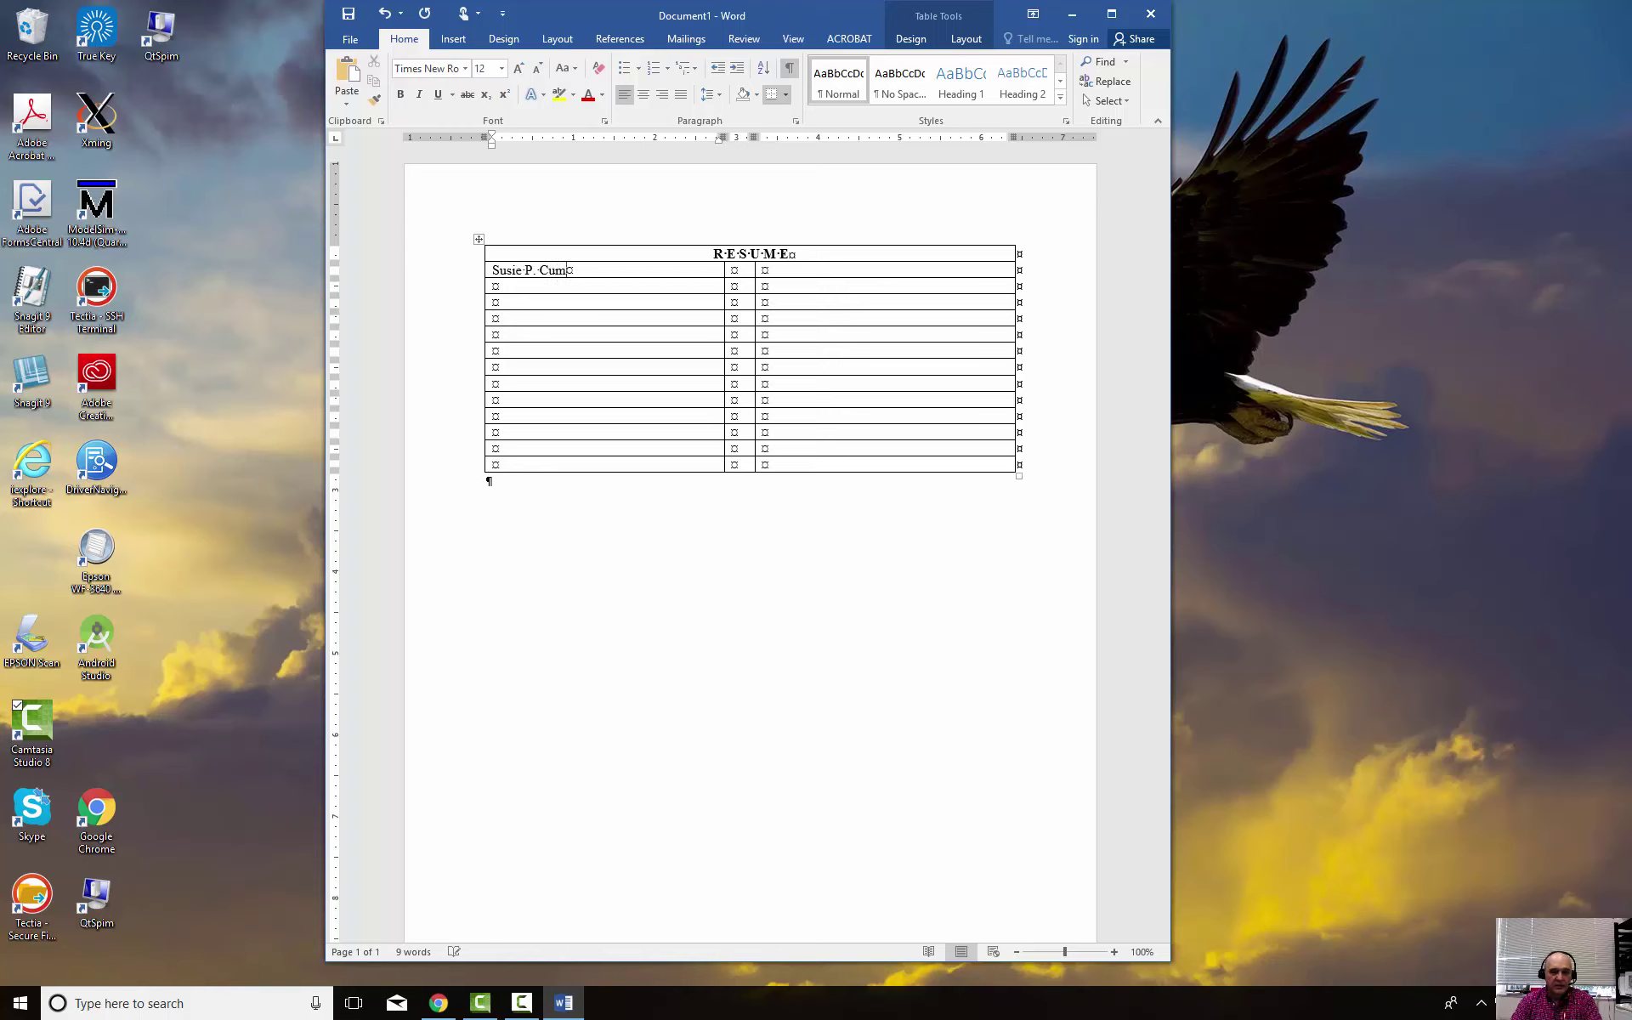
pyautogui.press('BackSpace')
pyautogui.write('pcake')
# Add the applicant's street address and city on separate lines below the name
pyautogui.press('Return')
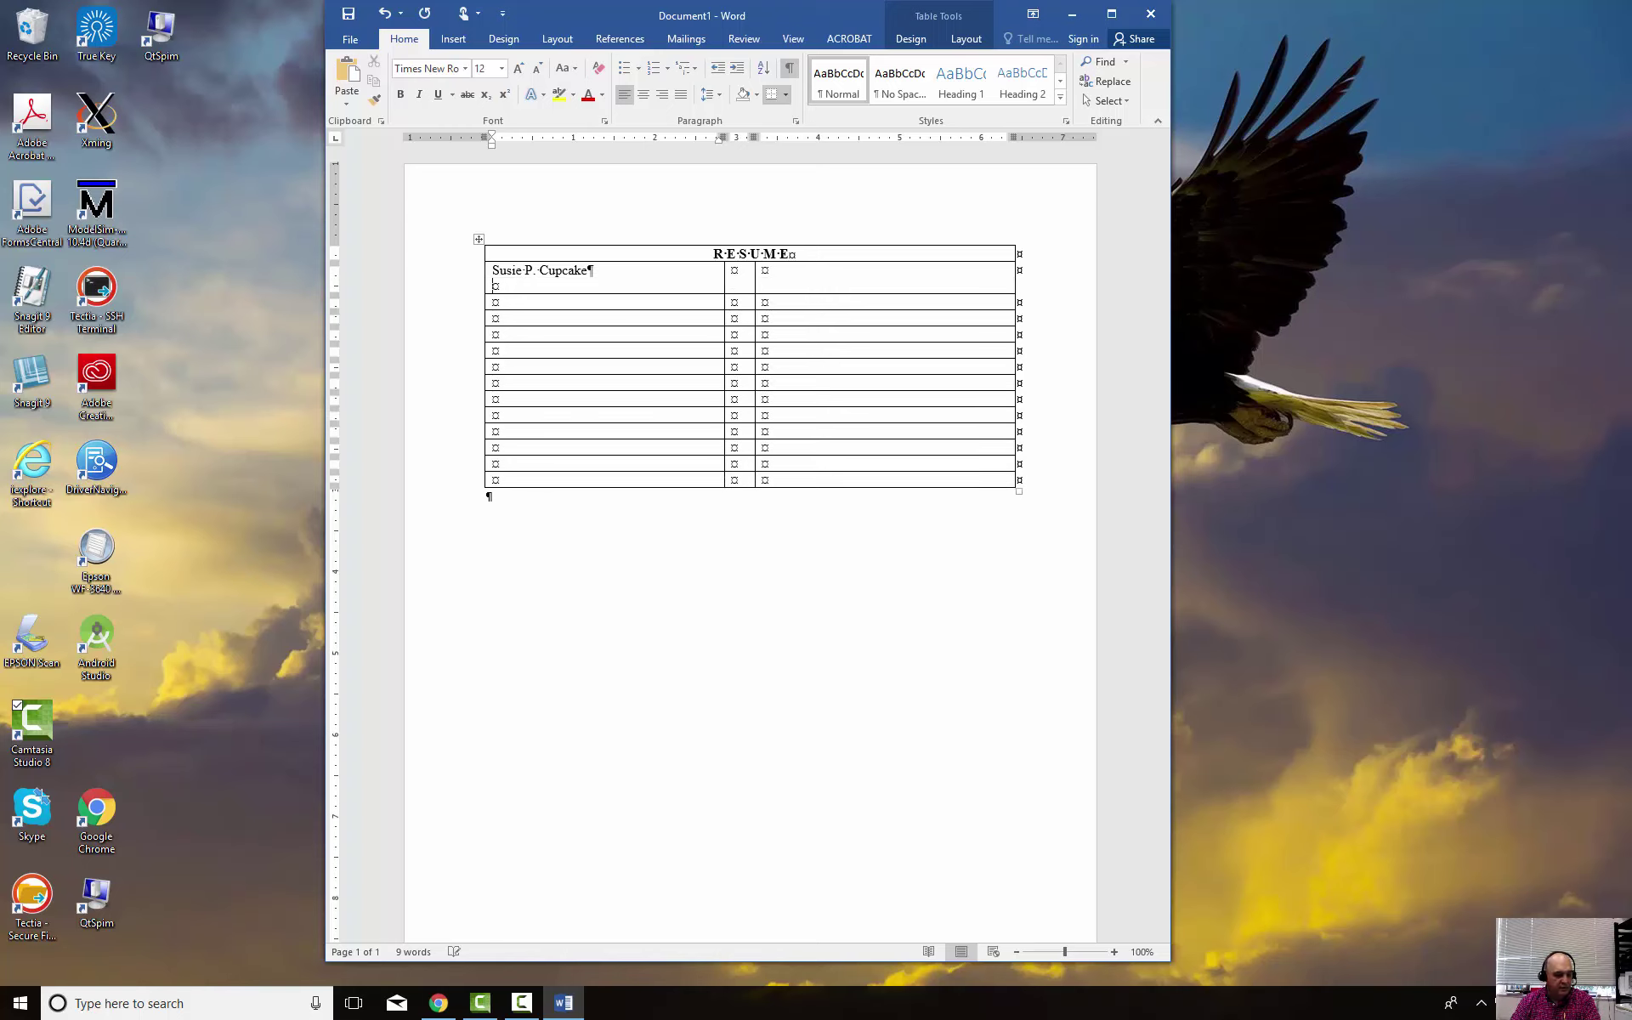
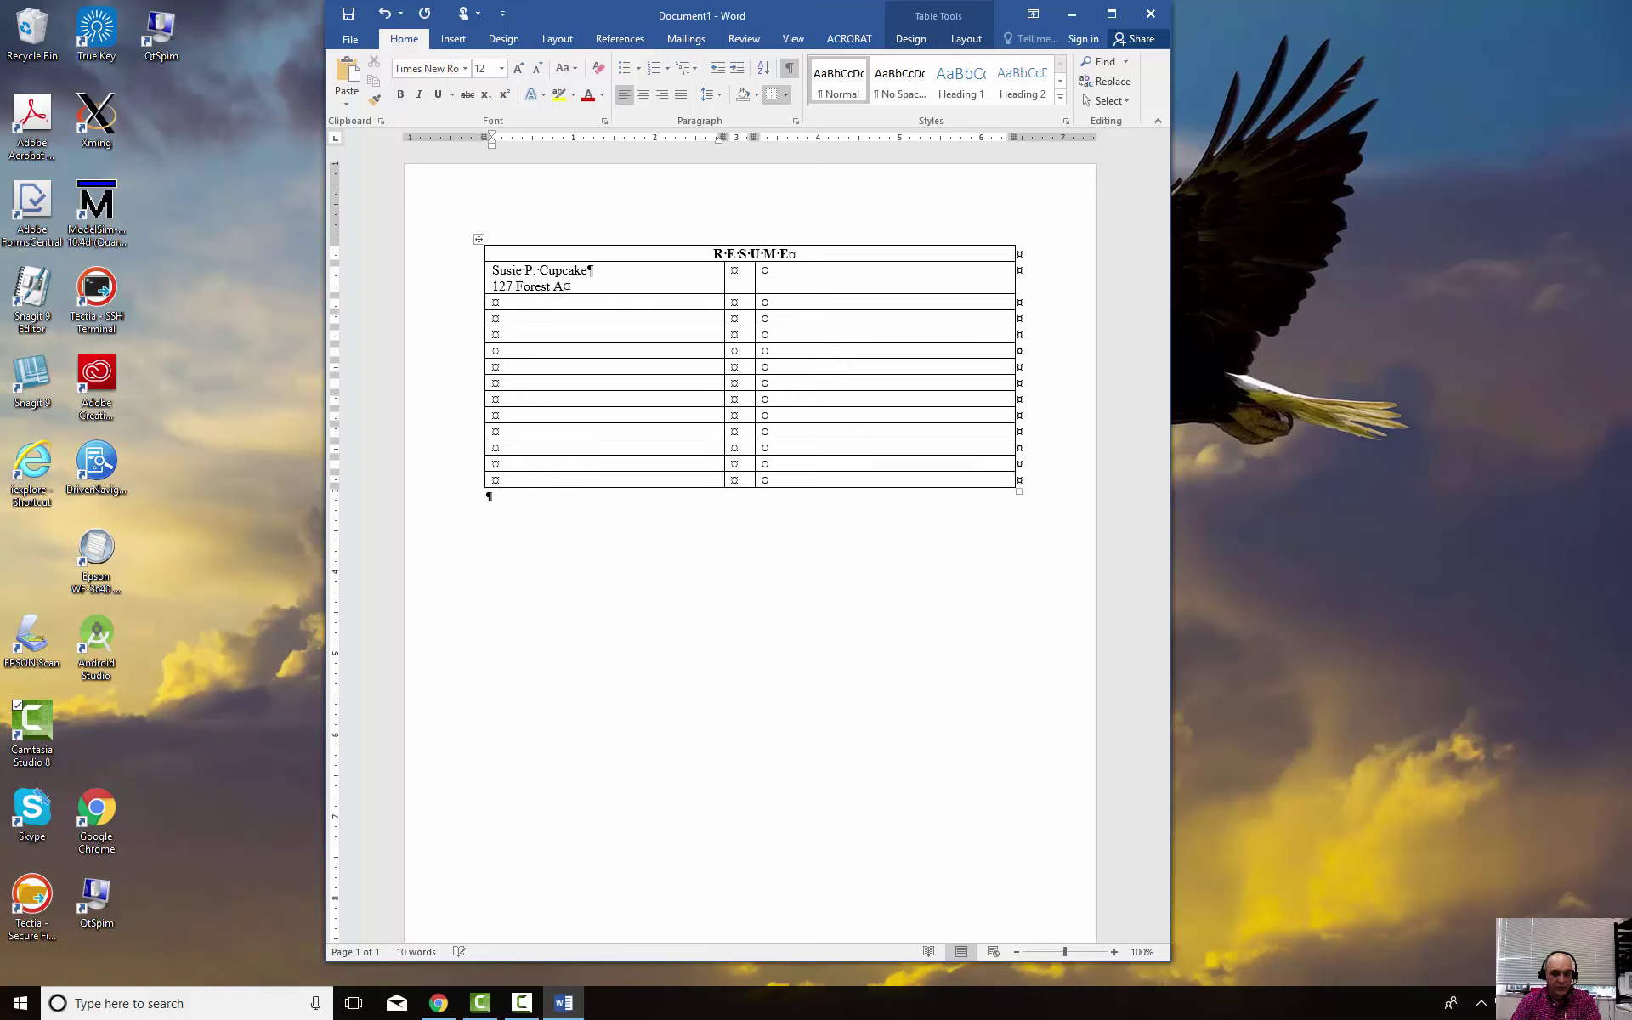
pyautogui.press('Return')
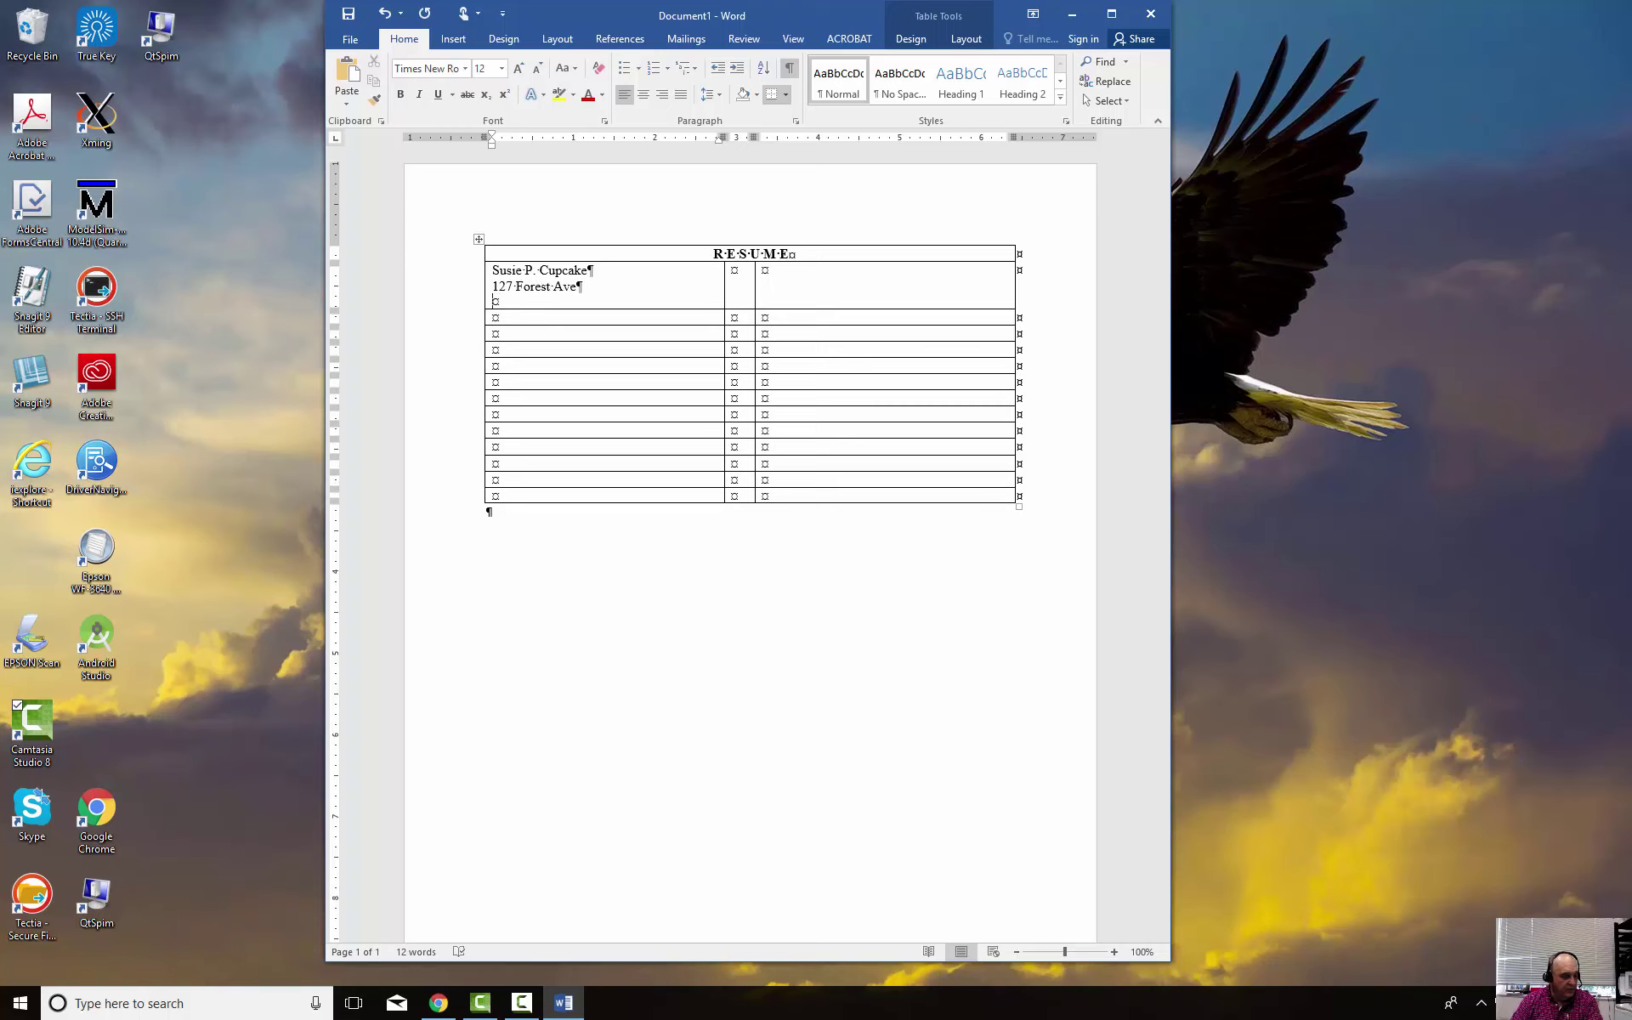
pyautogui.write('Ft. Nations, Ga 21333')
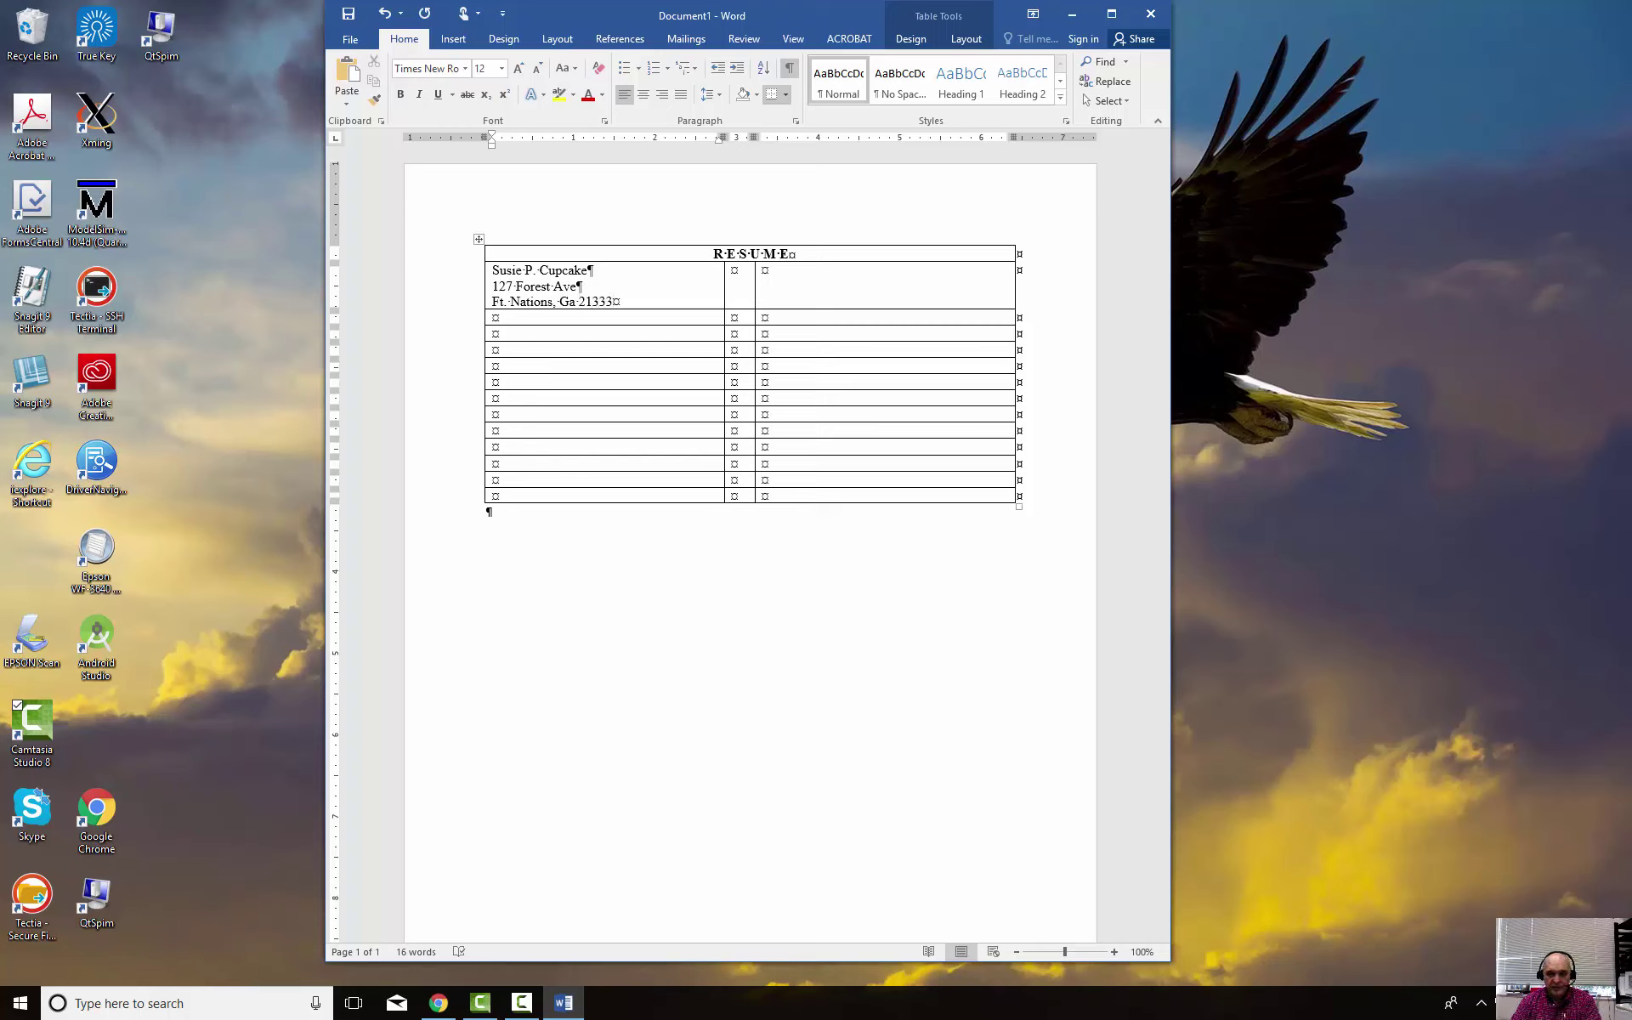
pyautogui.click(733, 271)
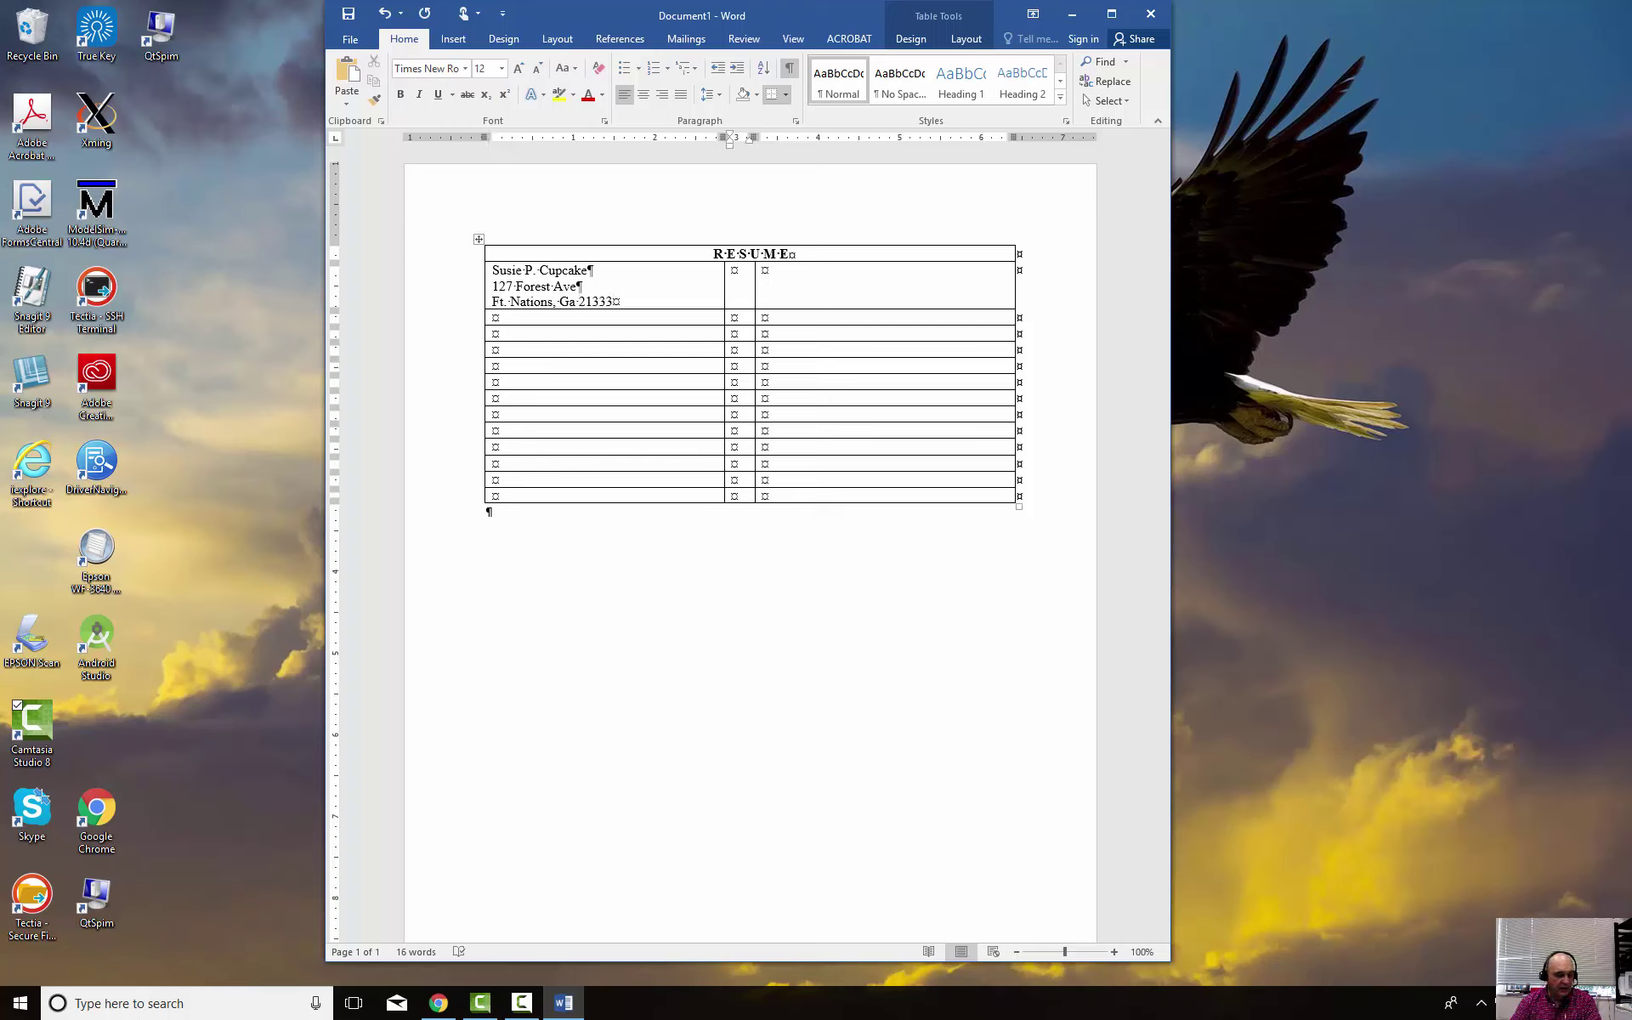
pyautogui.click(765, 271)
# Enter the applicant's e-mail, home phone and cell phone on 'Email:', 'Home:' and 'Cell:' lines
pyautogui.write('Email: ')
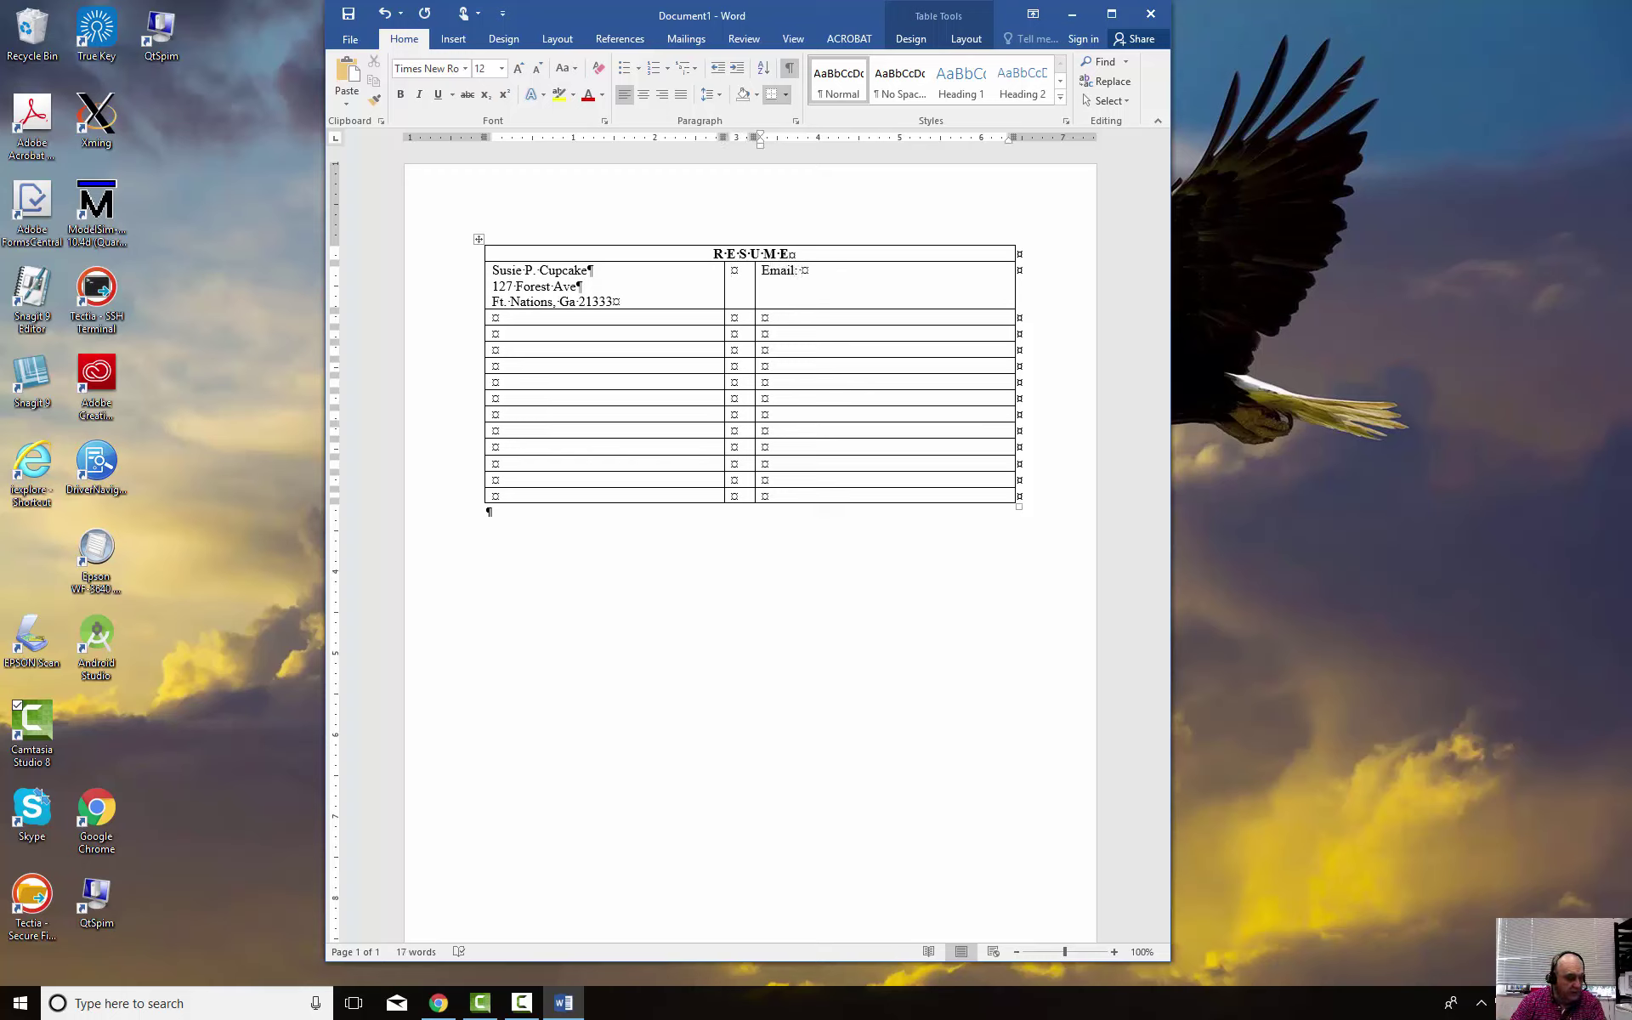
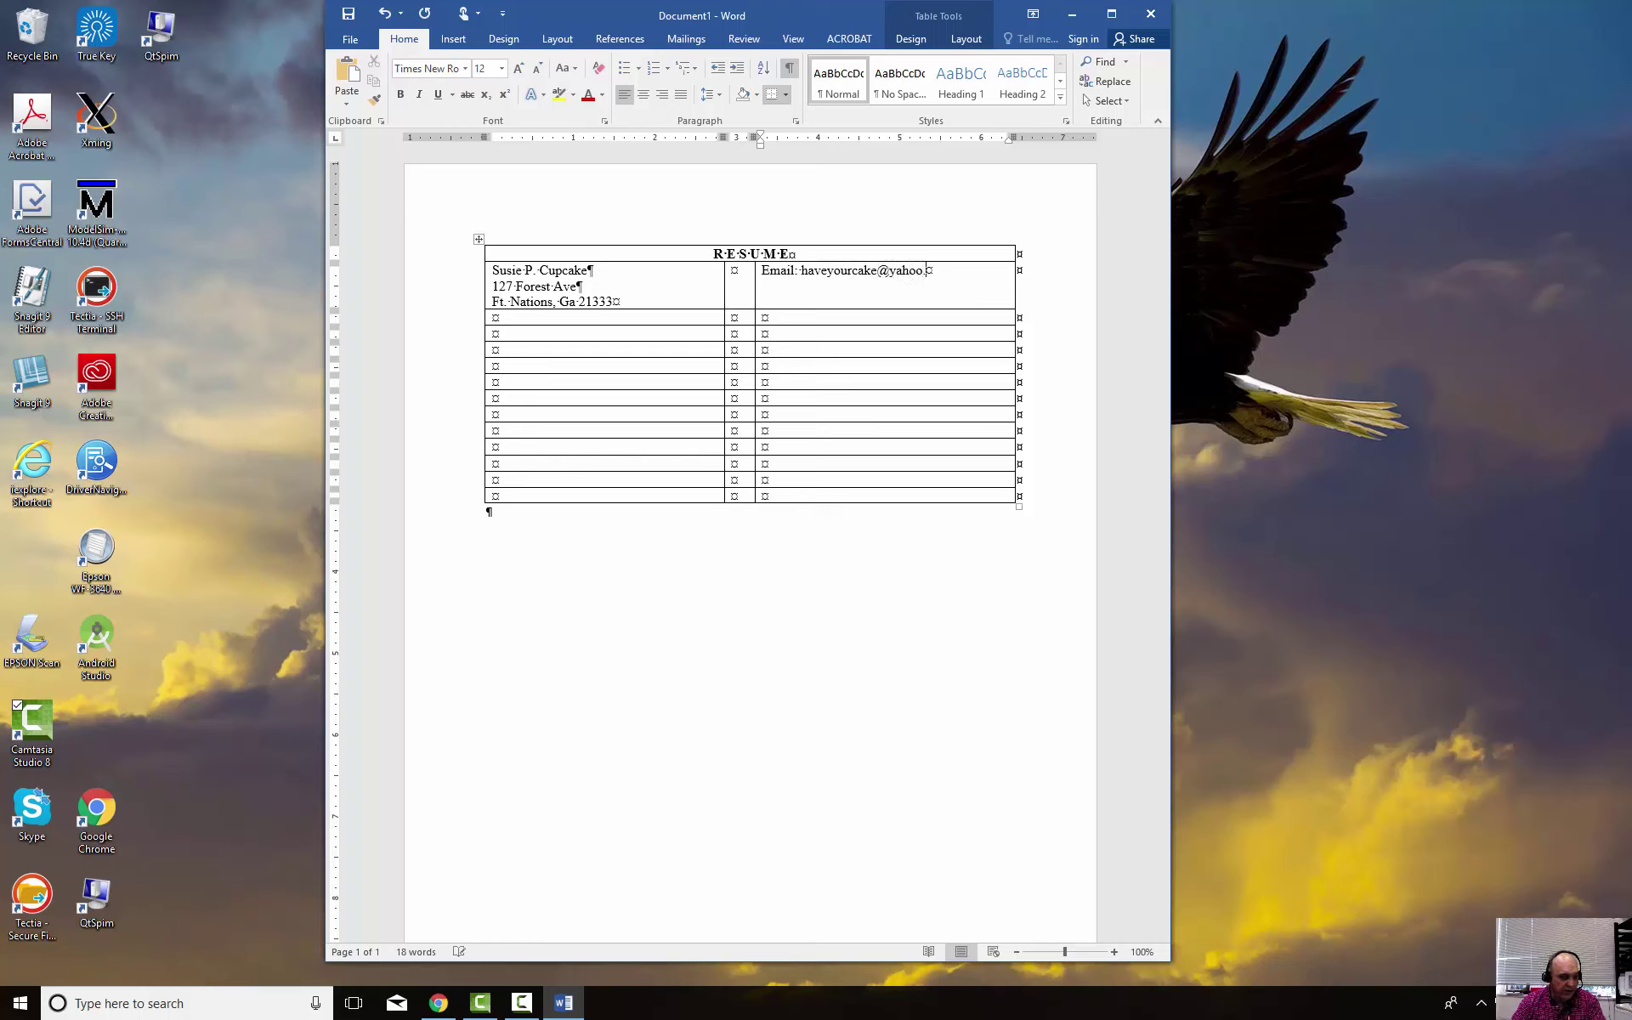
pyautogui.press('Return')
pyautogui.write('Home')
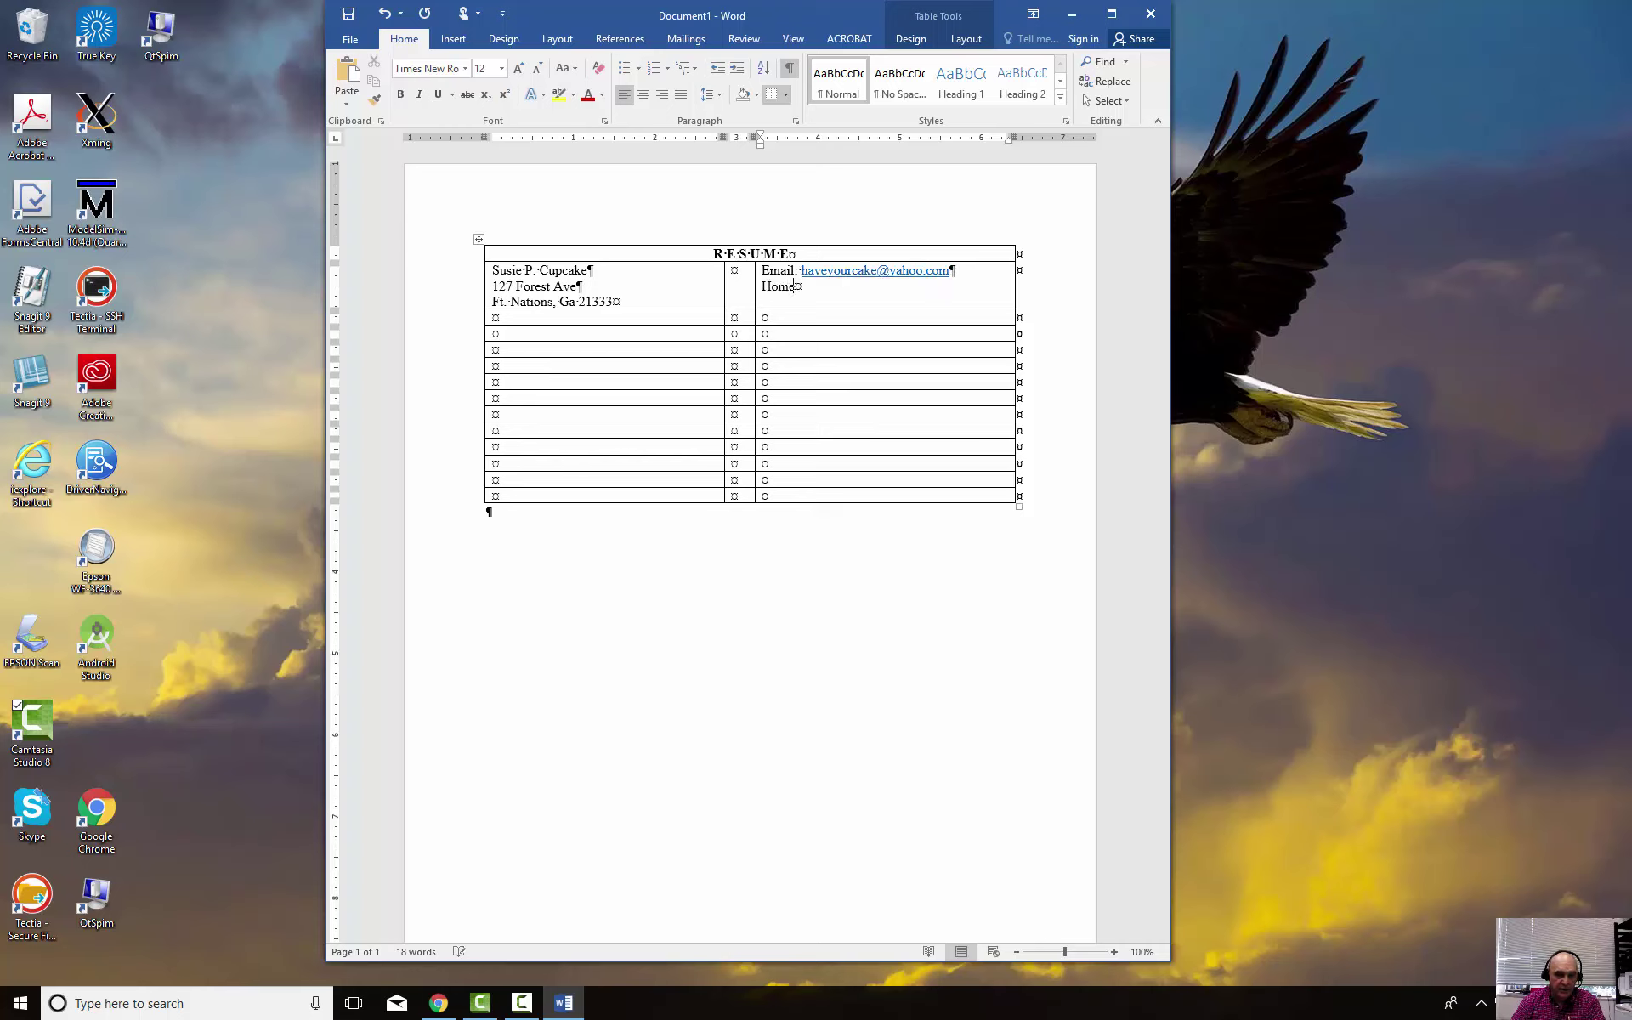
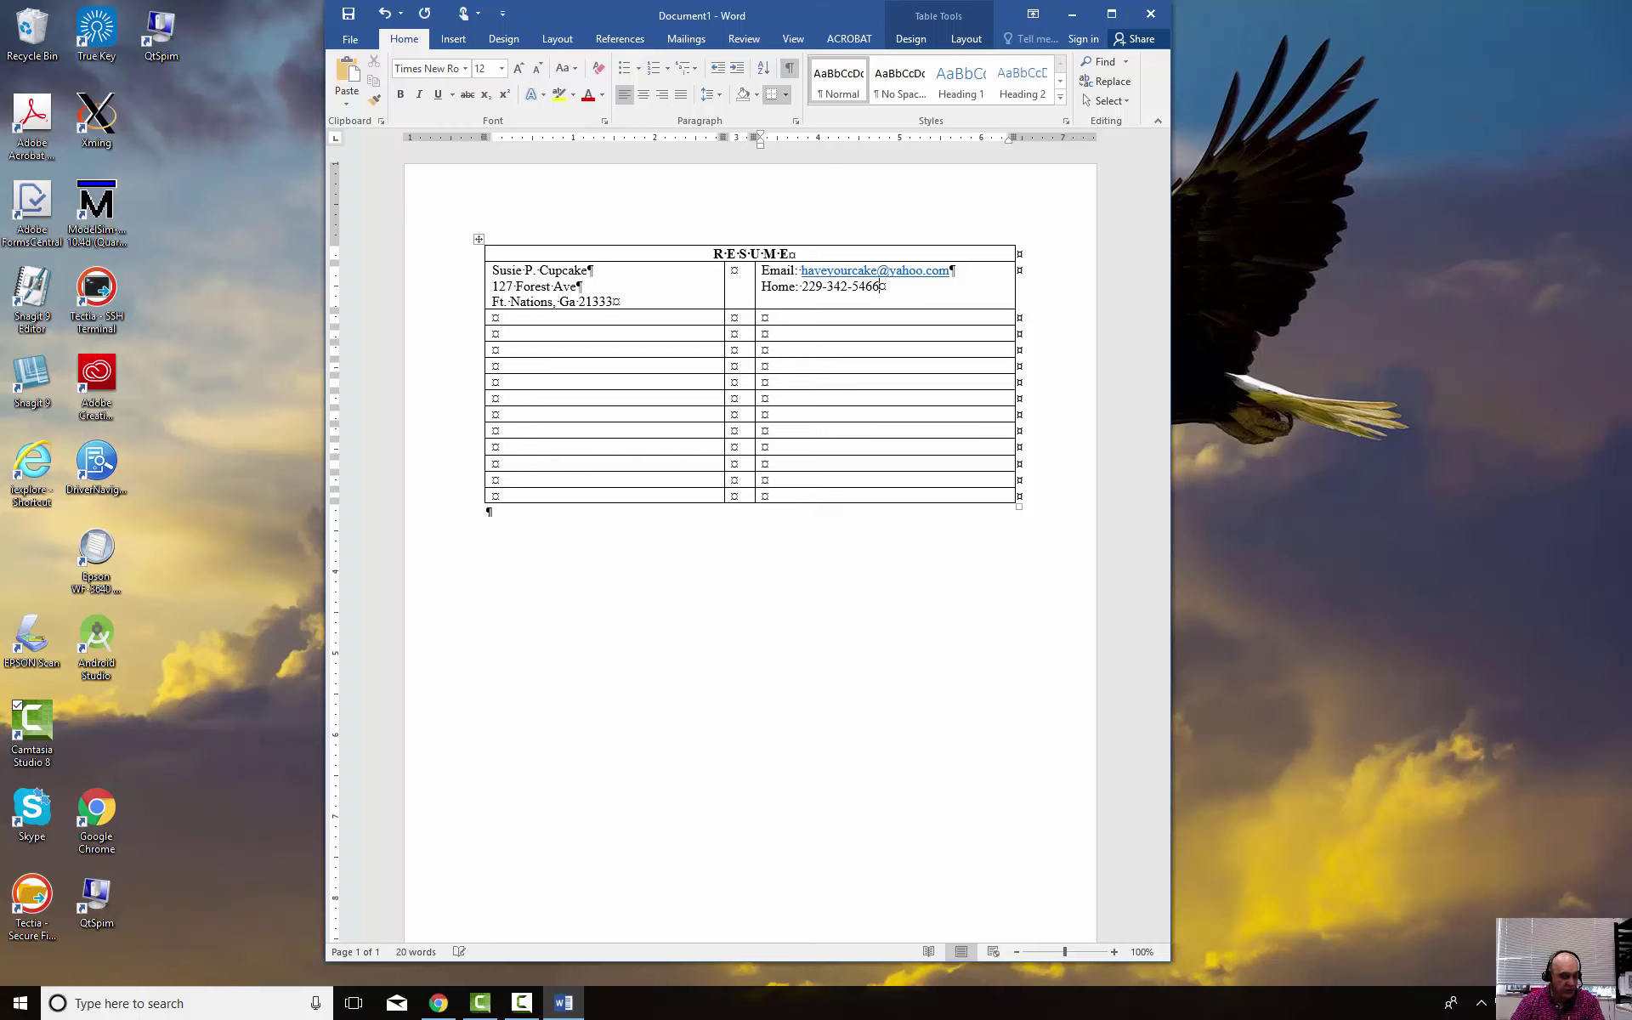
pyautogui.press('Return')
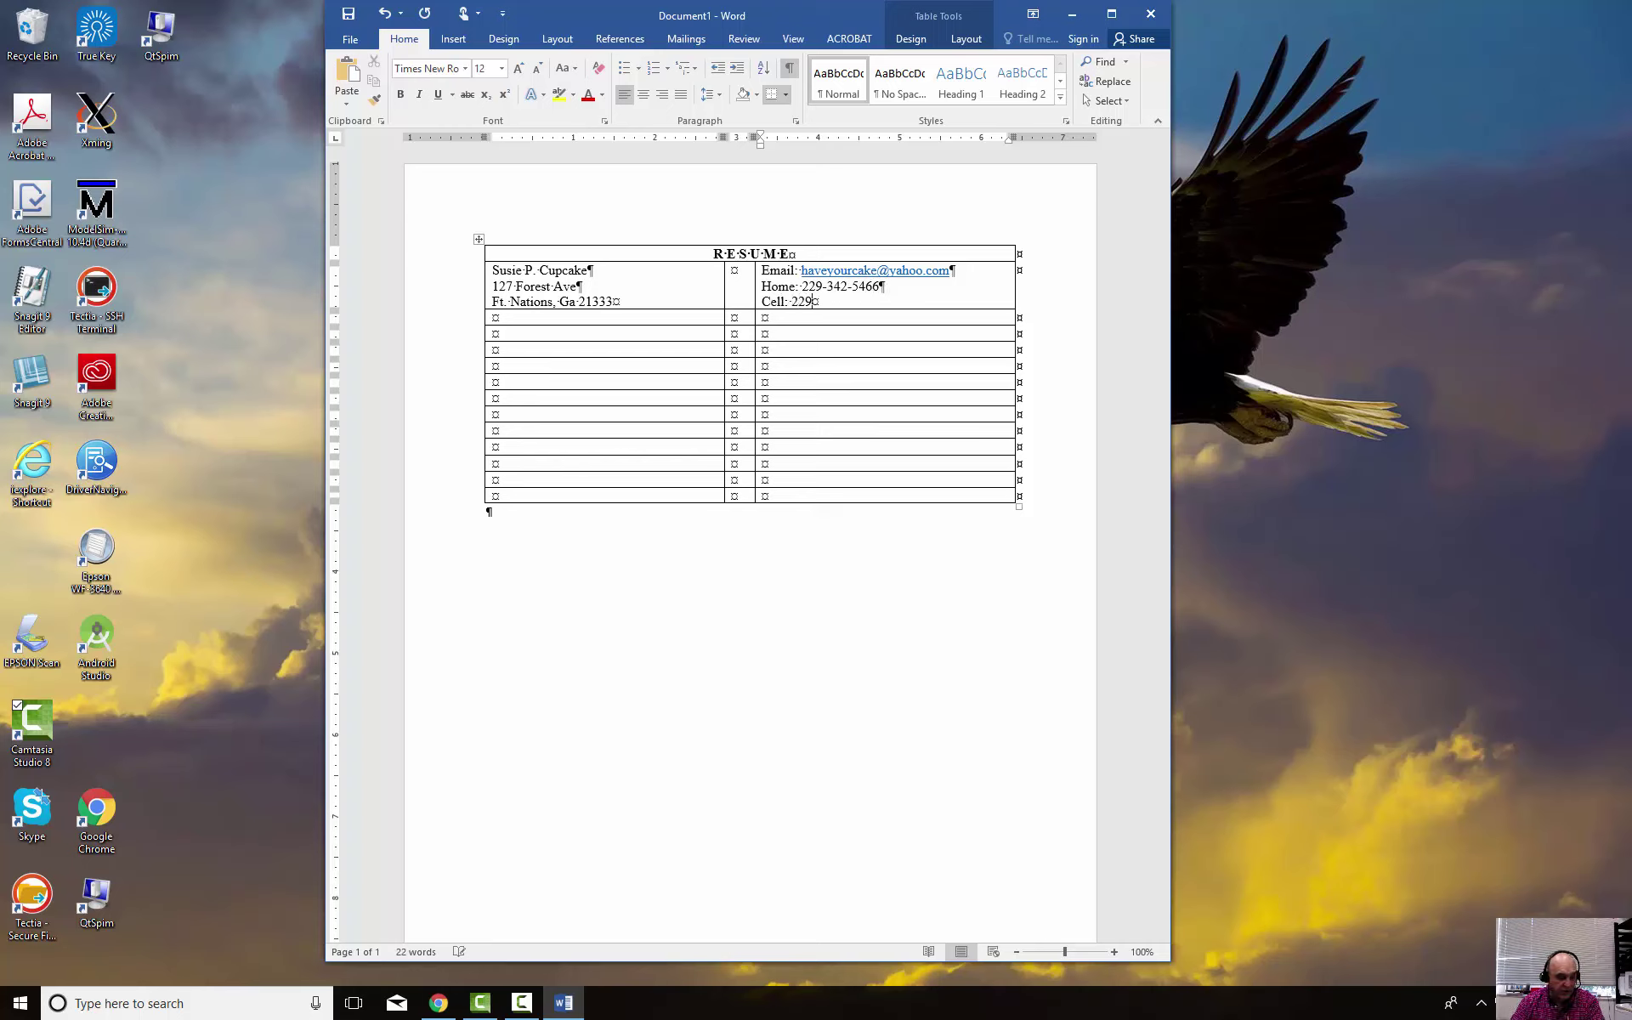
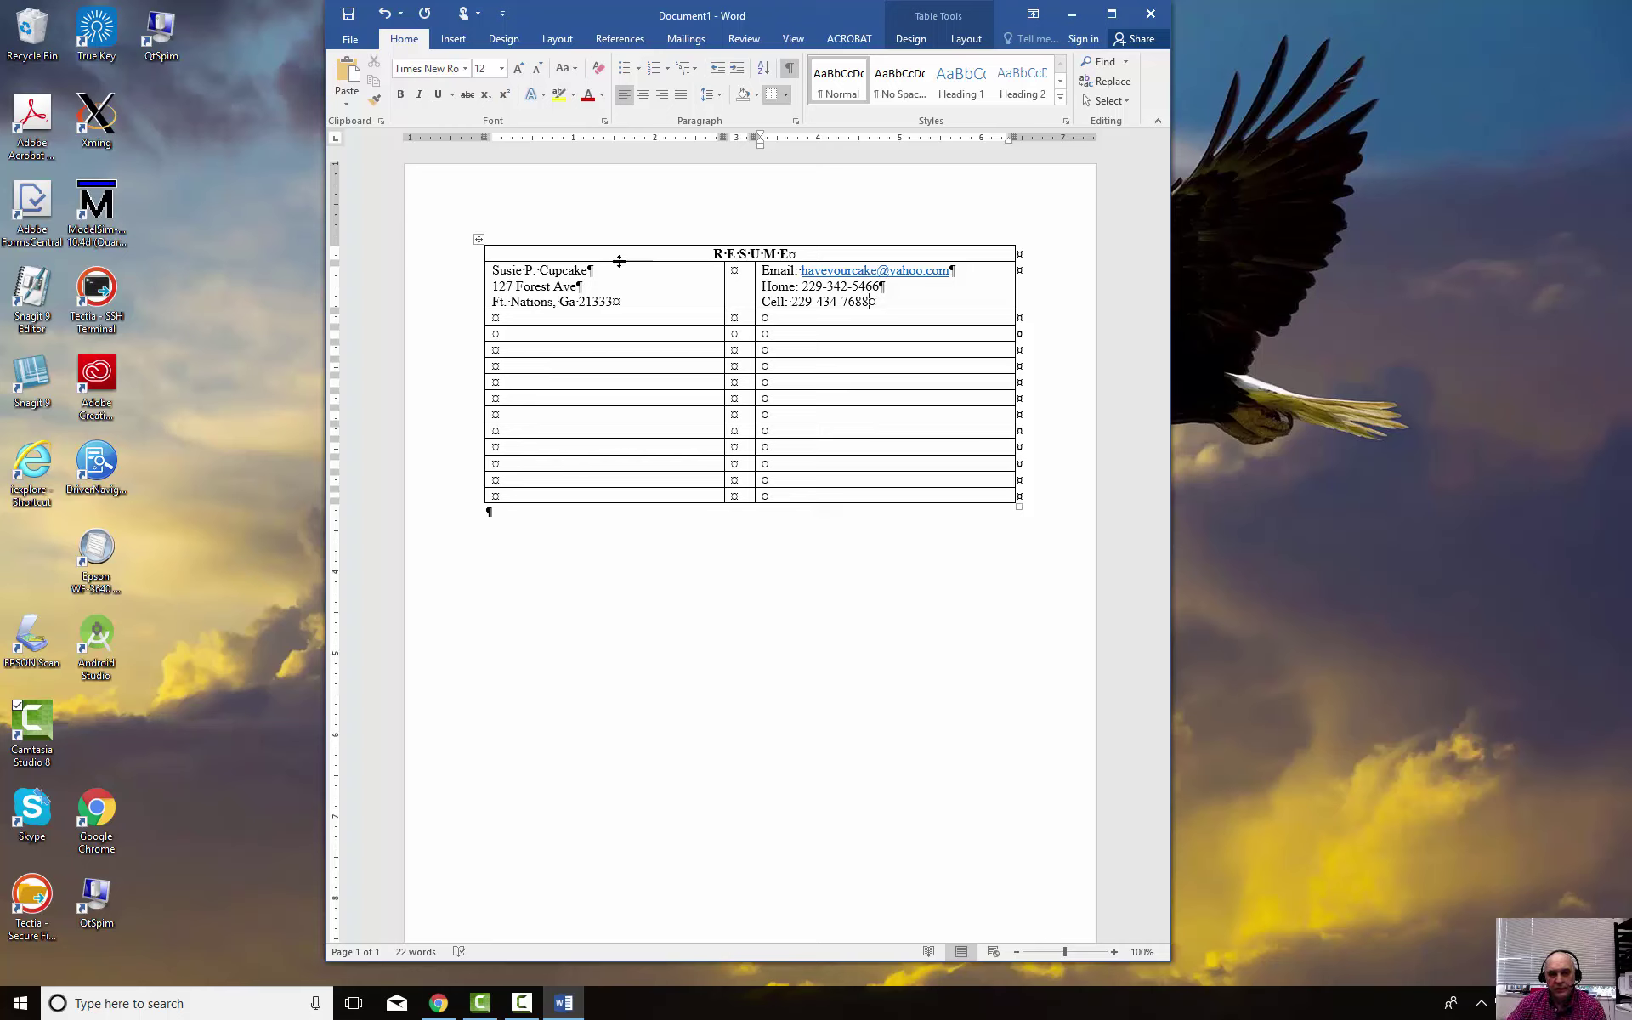
# Right-align the three name and address lines in row 2's first cell
pyautogui.moveTo(639, 302); pyautogui.dragTo(490, 271)
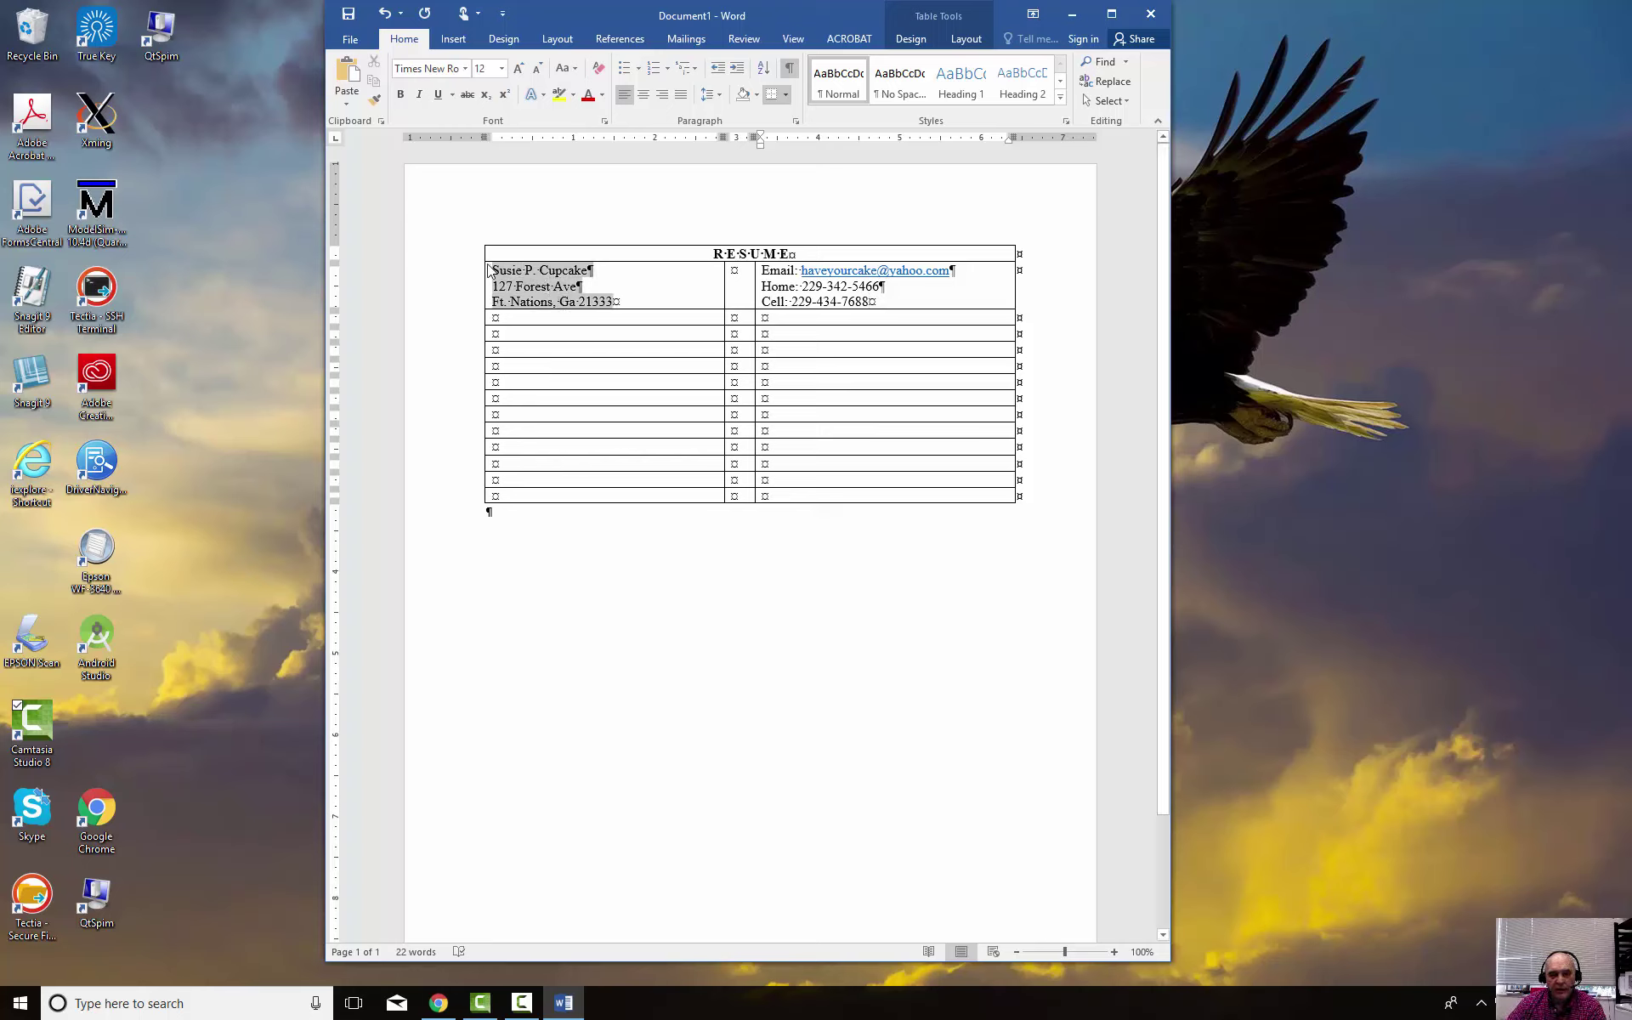
pyautogui.click(663, 97)
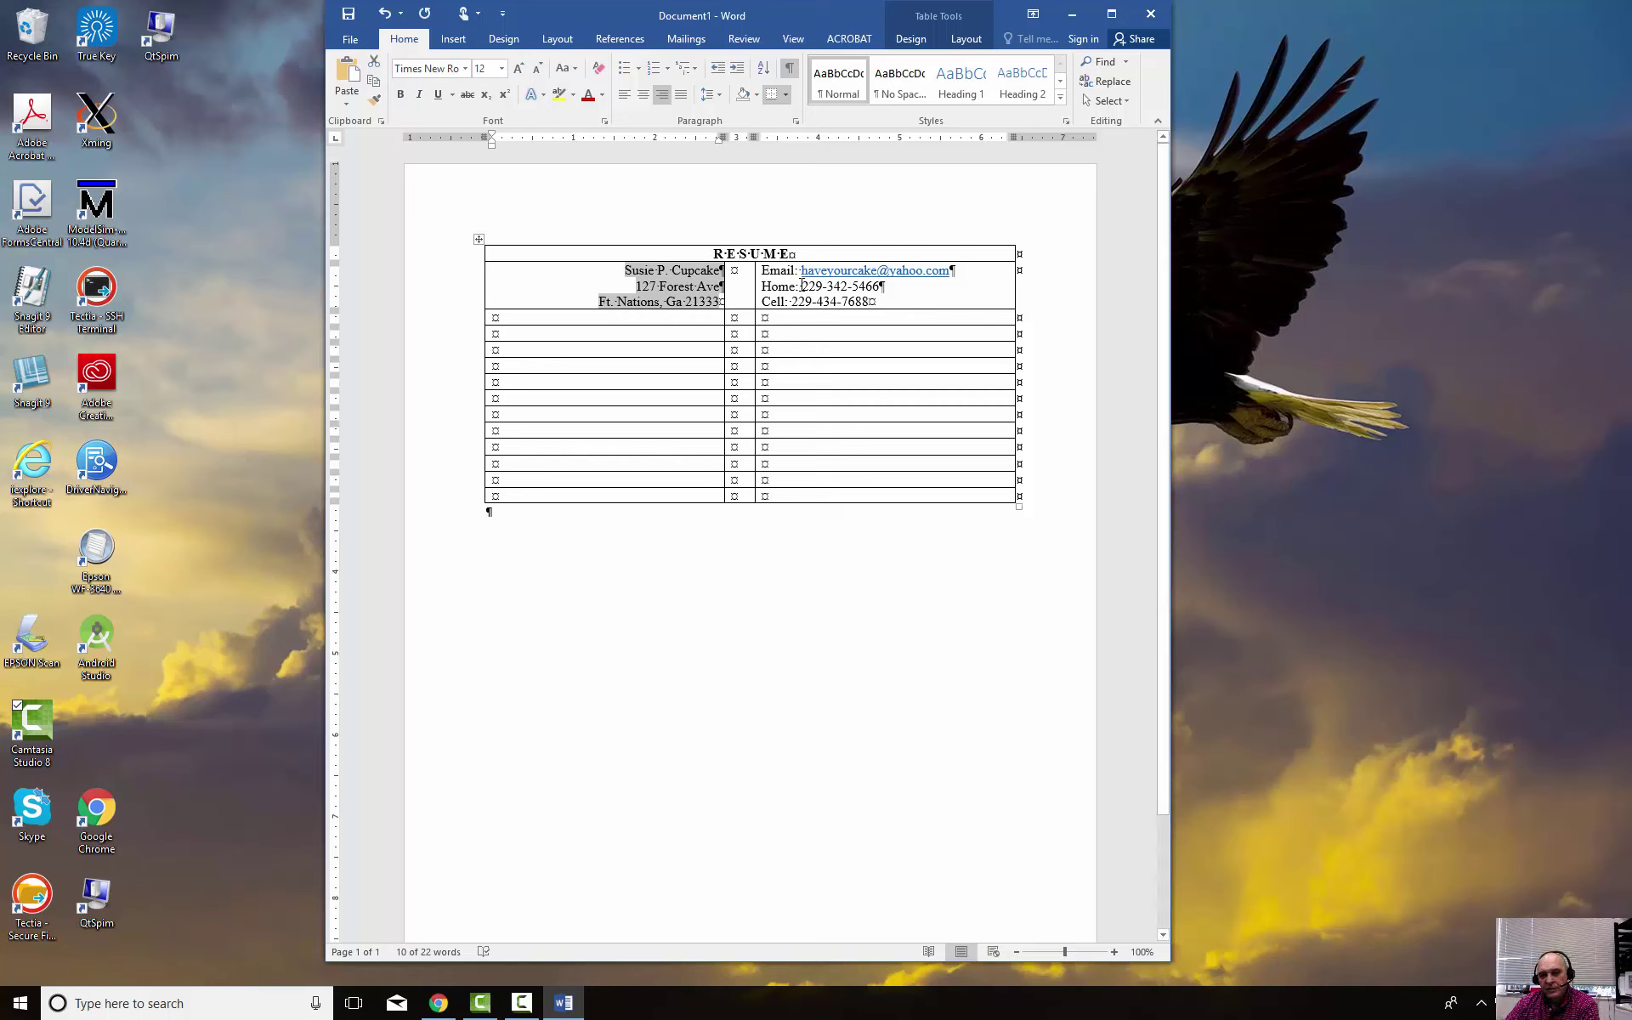
pyautogui.click(802, 287)
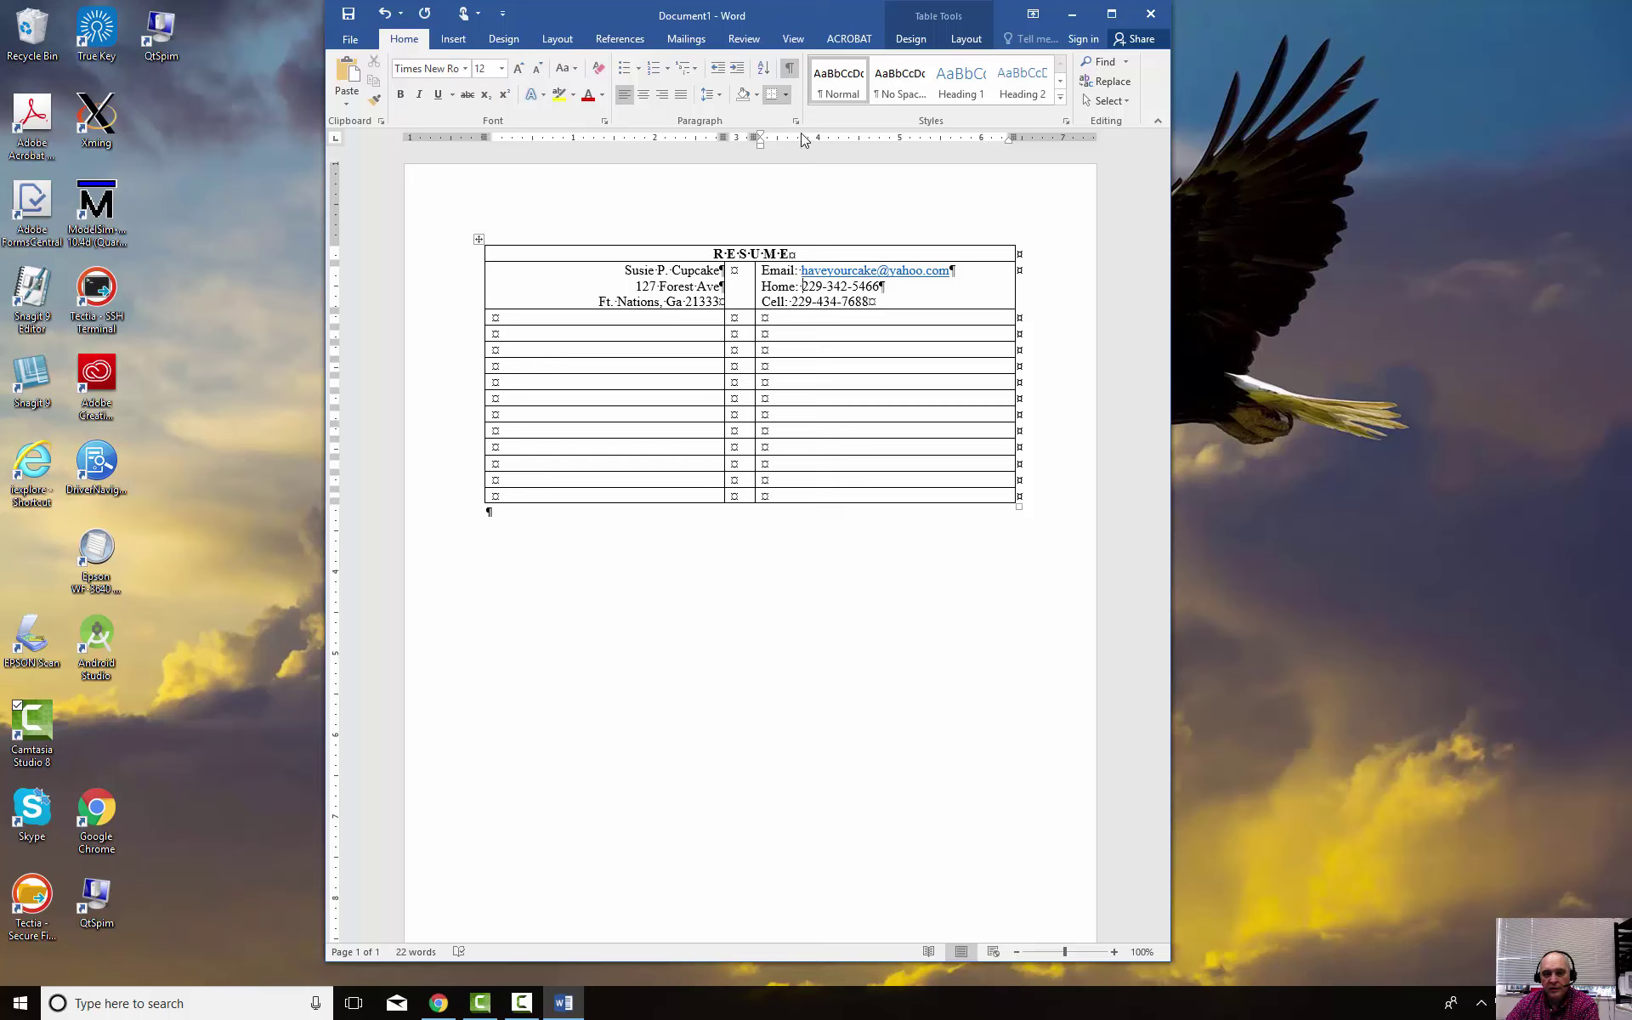
pyautogui.click(801, 196)
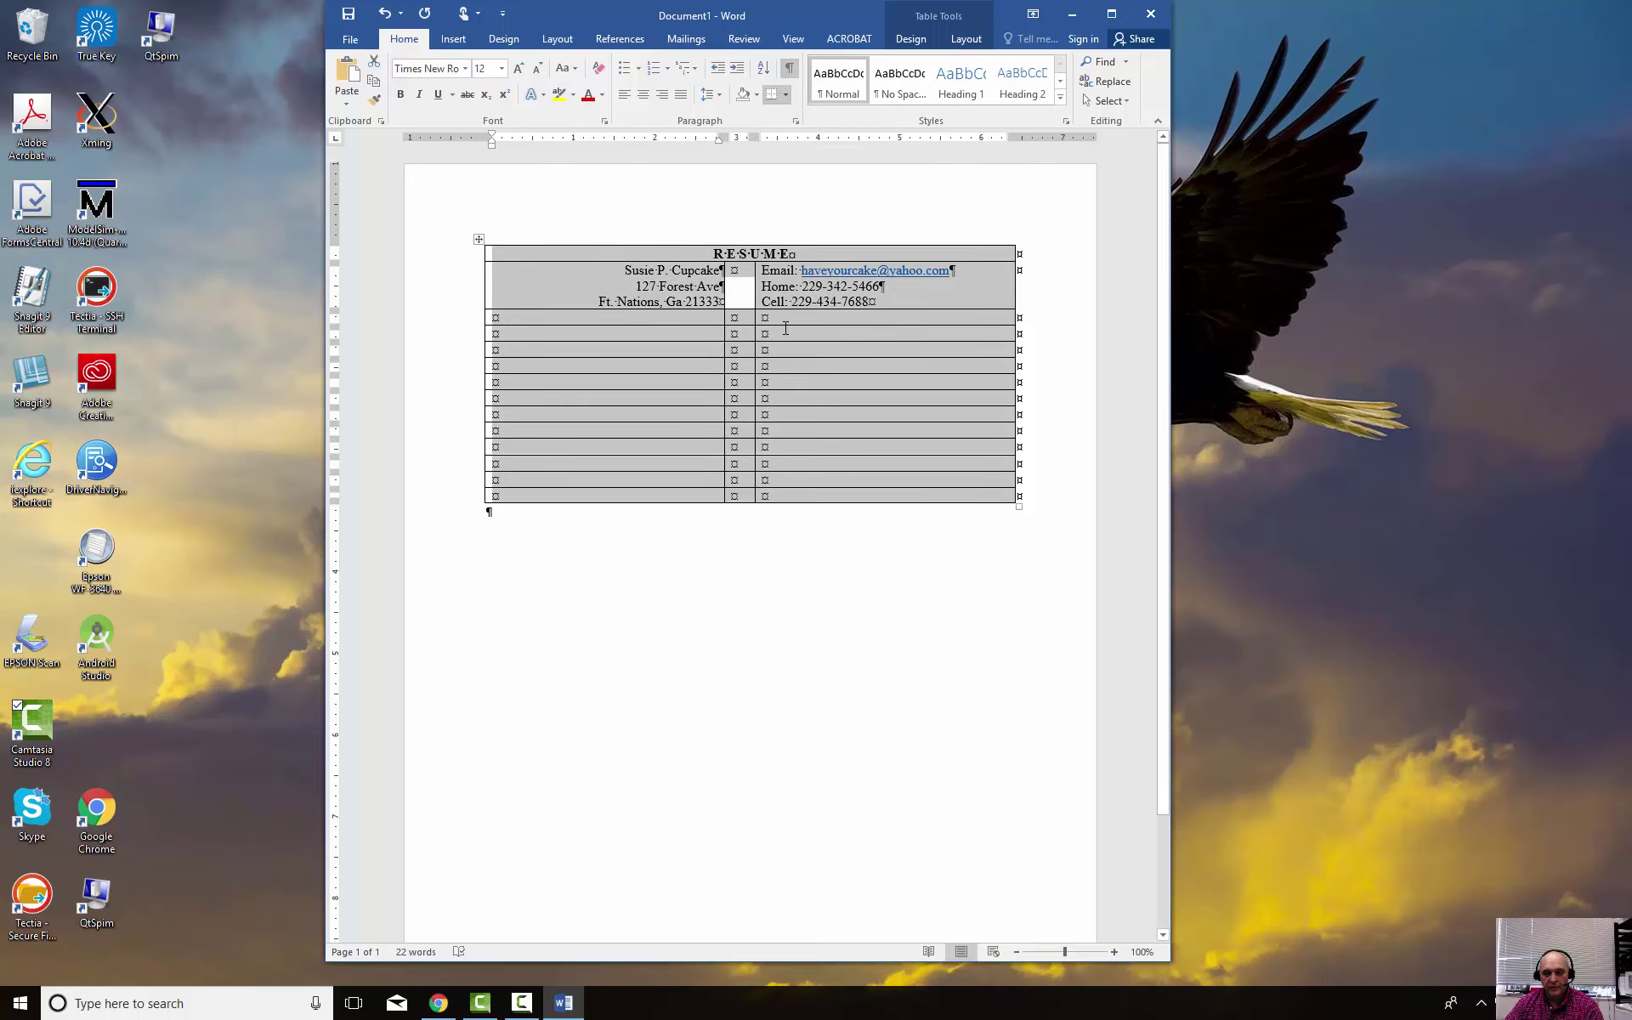
pyautogui.click(823, 304)
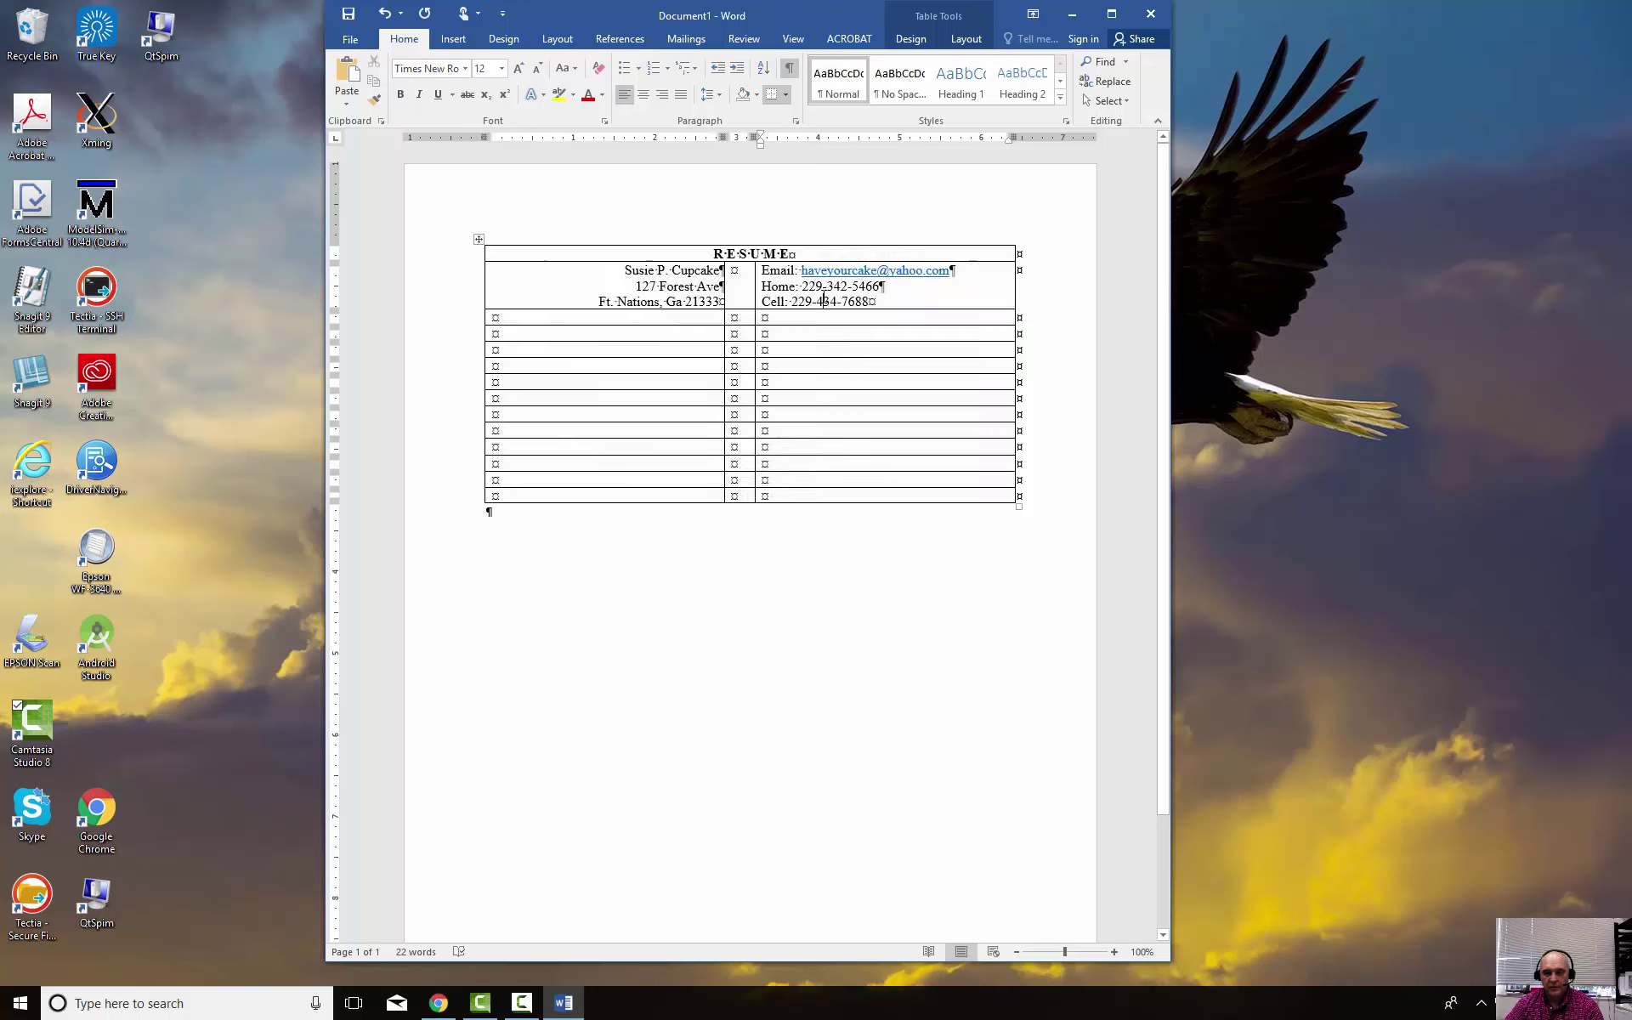
# Use tabs instead of spaces after 'Home:' and 'Cell:' so both phone numbers line up
pyautogui.doubleClick(806, 140)
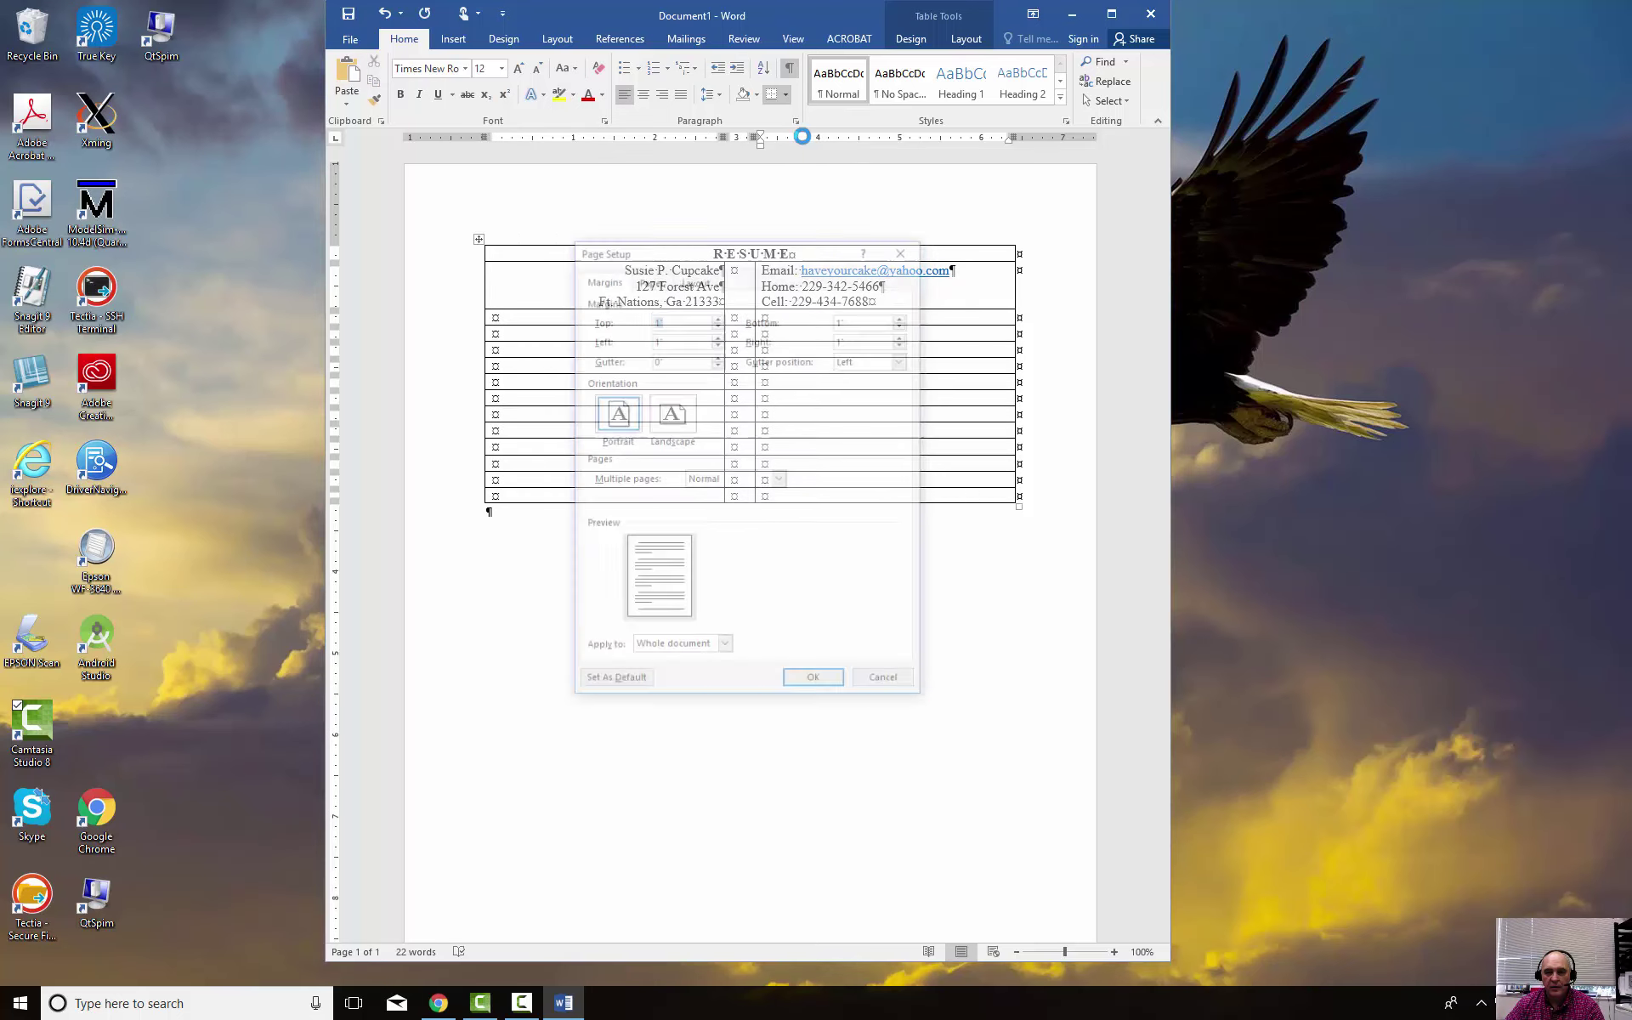
pyautogui.click(906, 248)
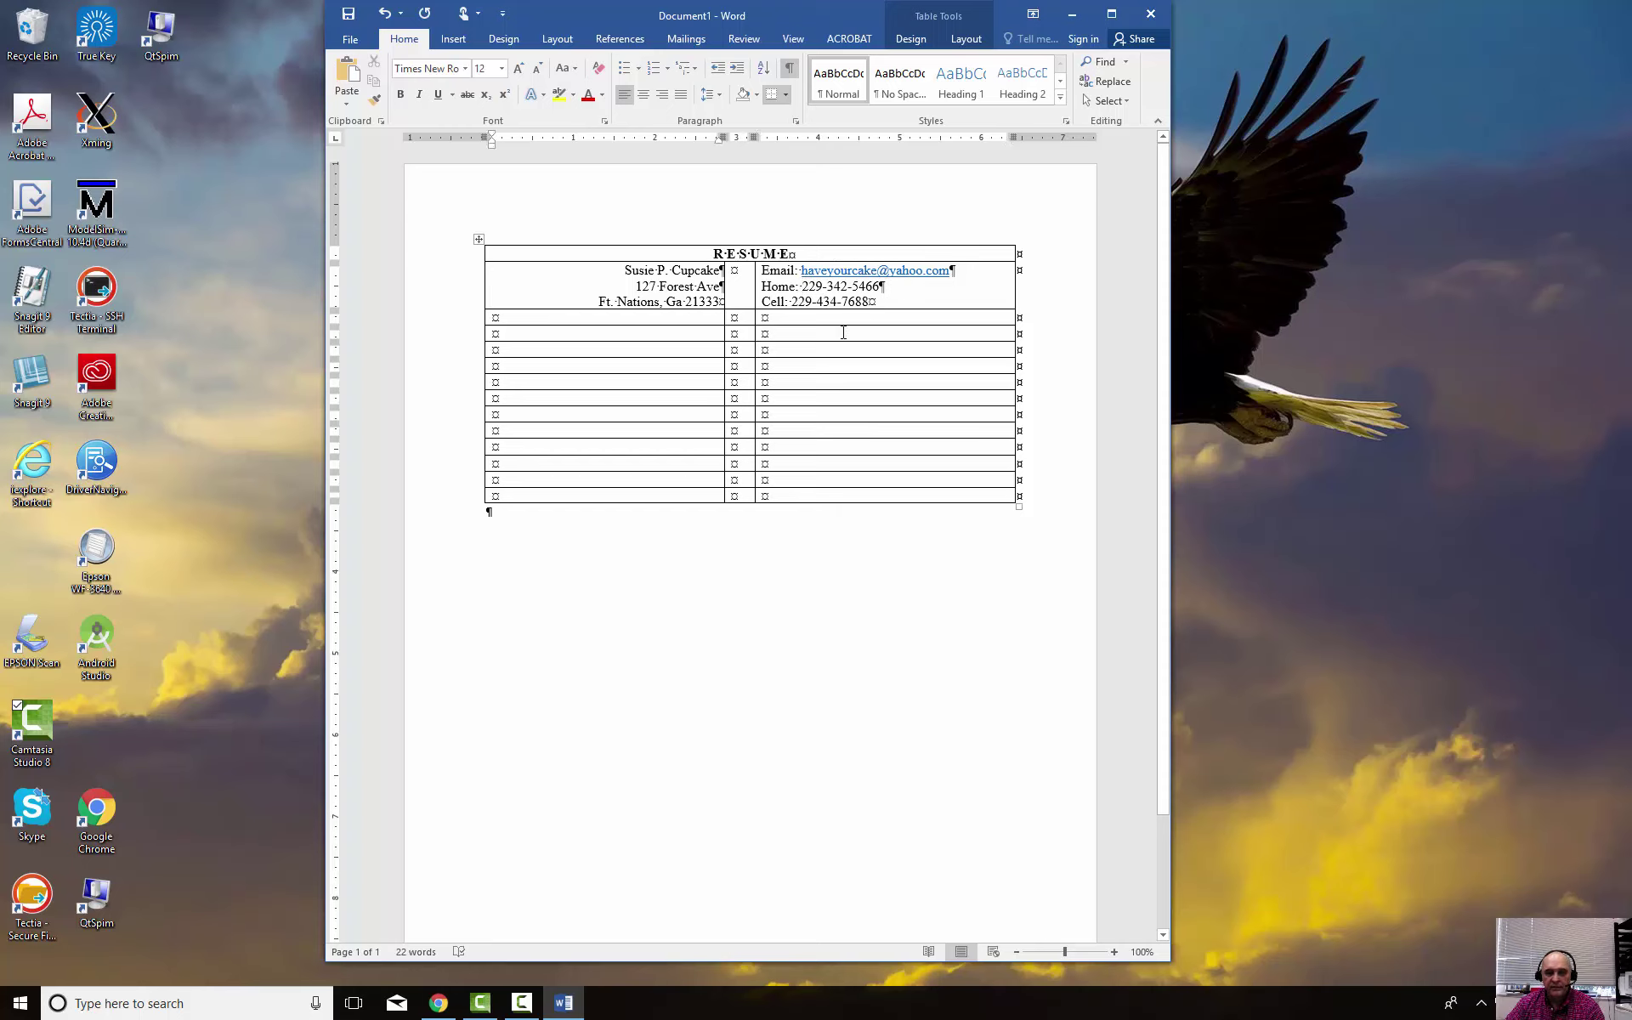
pyautogui.click(793, 302)
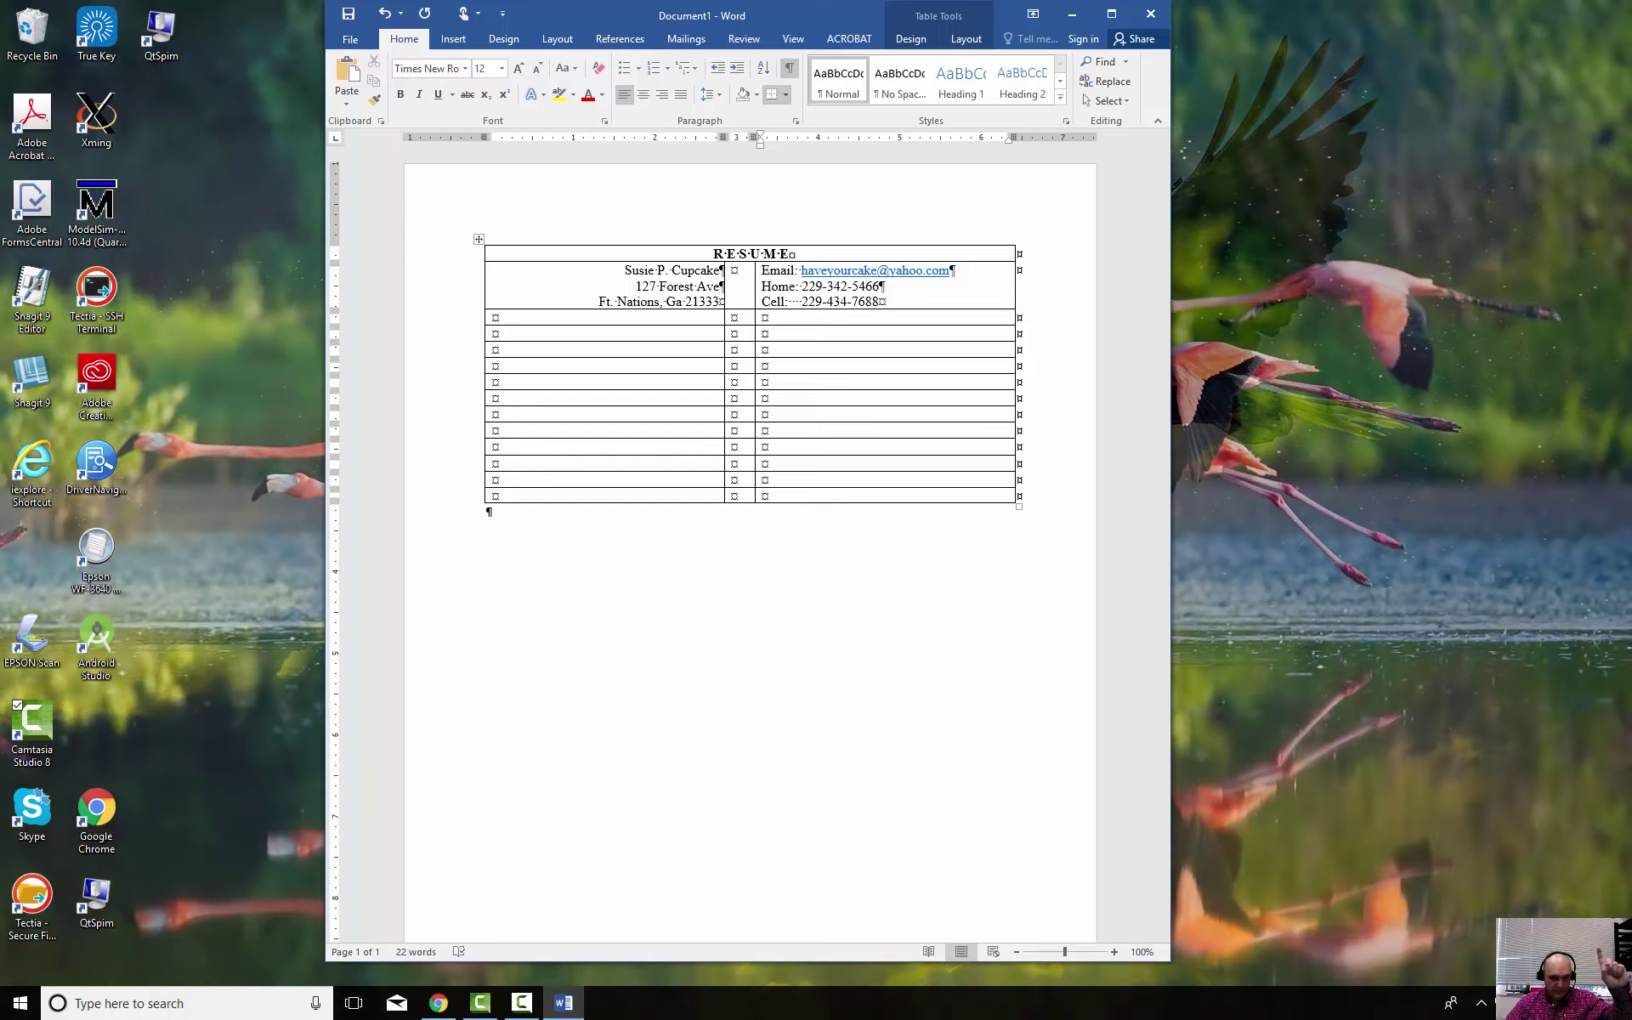
pyautogui.press('F10')
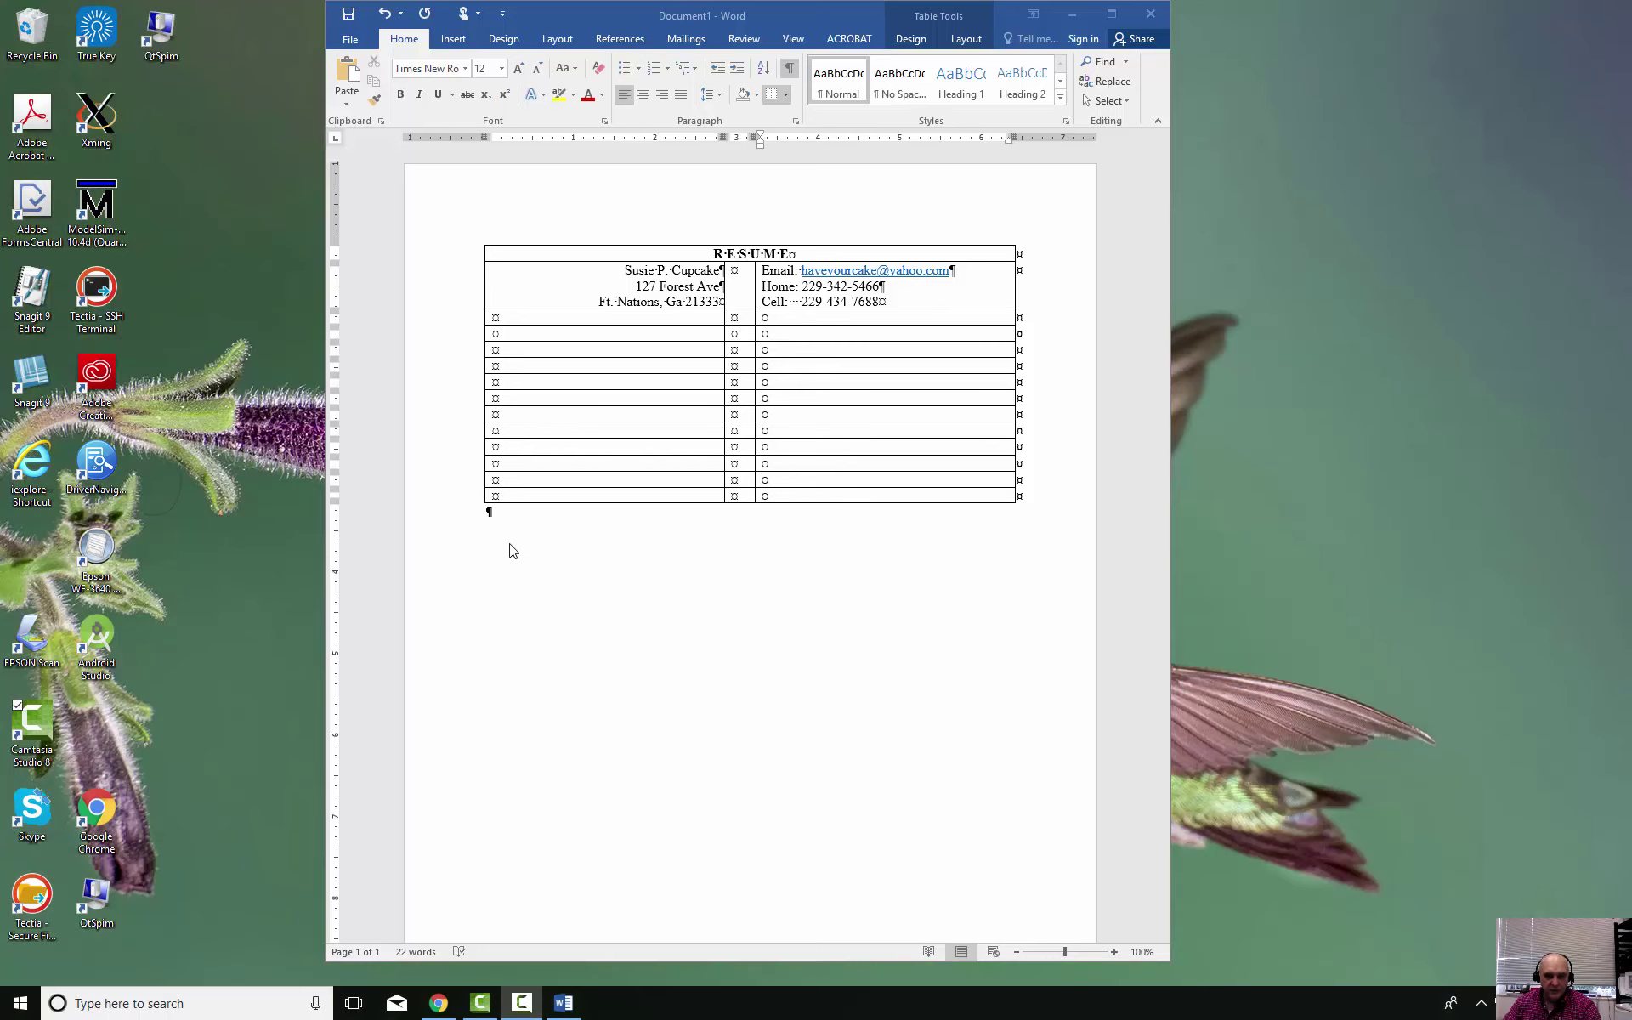
pyautogui.click(803, 290)
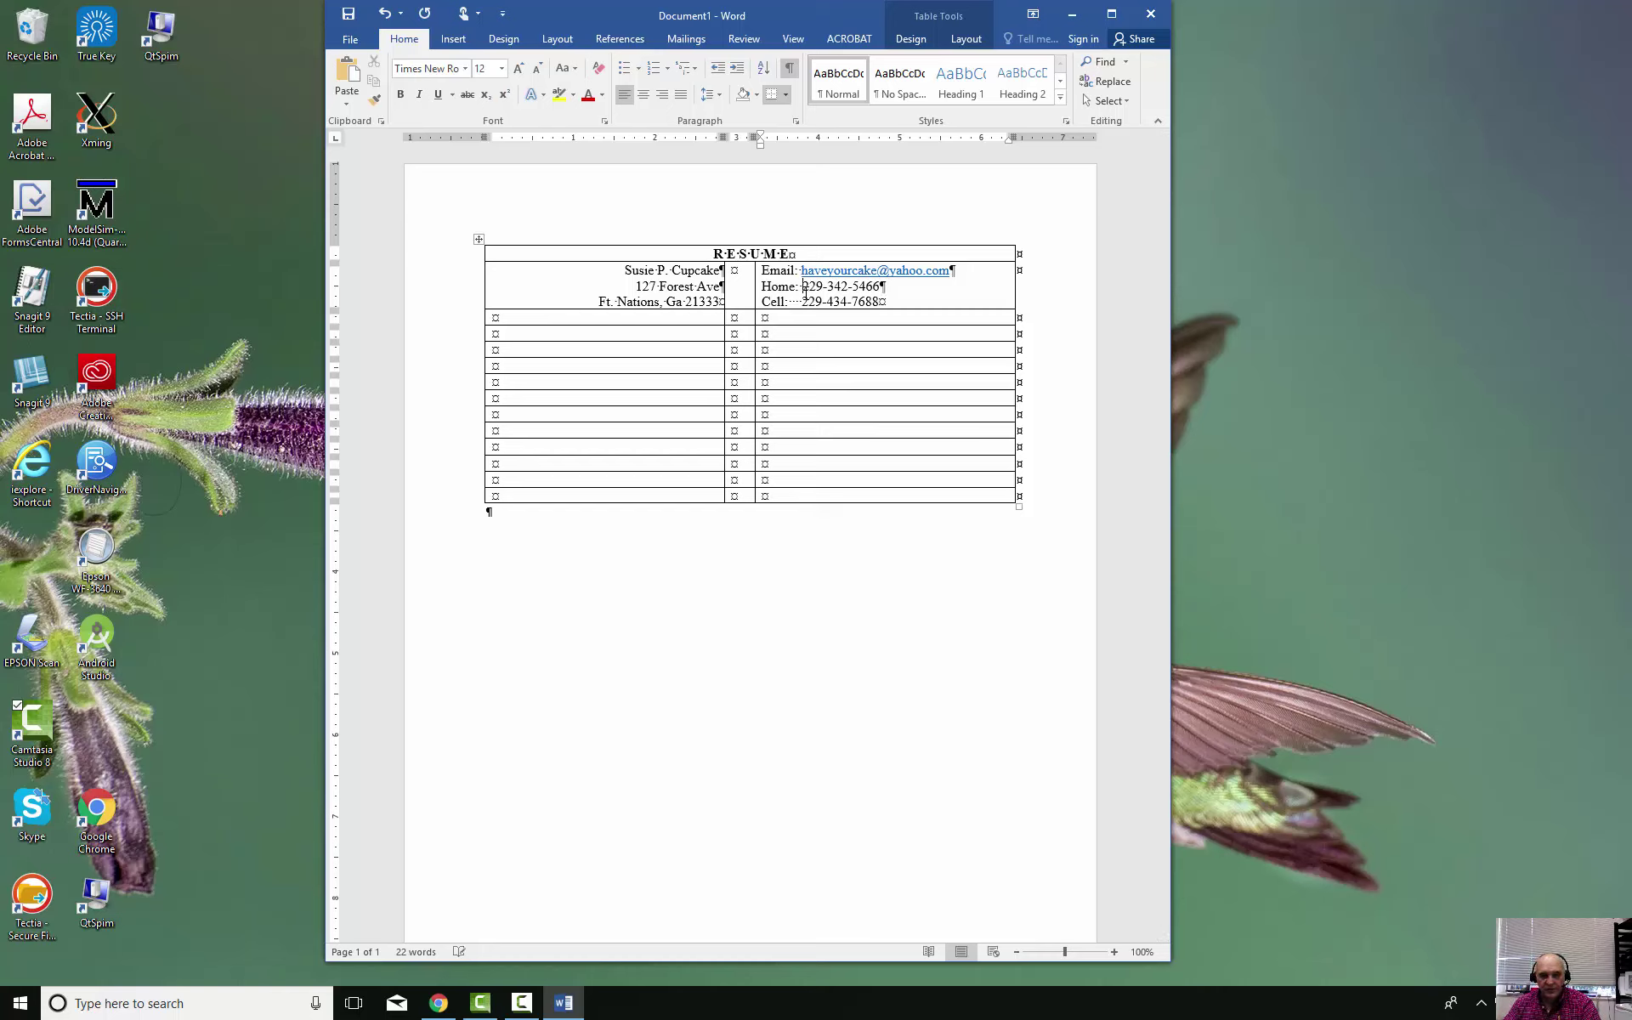
pyautogui.press('Tab')
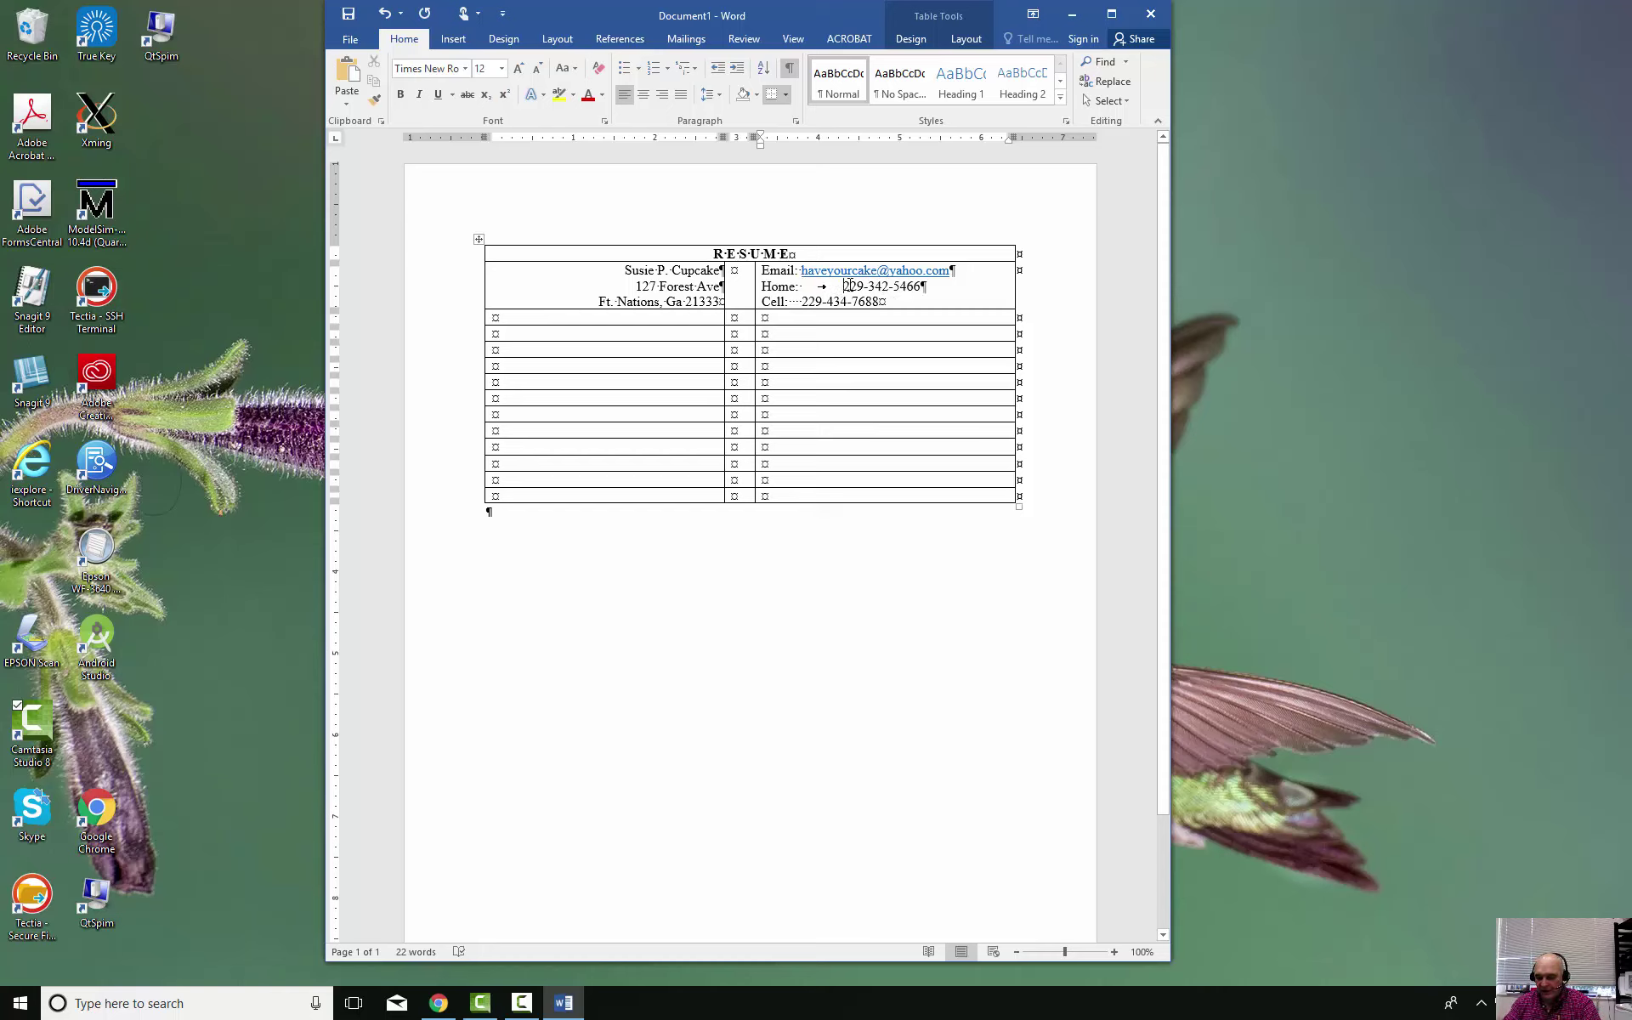
pyautogui.press('BackSpace')
pyautogui.press('BackSpace')
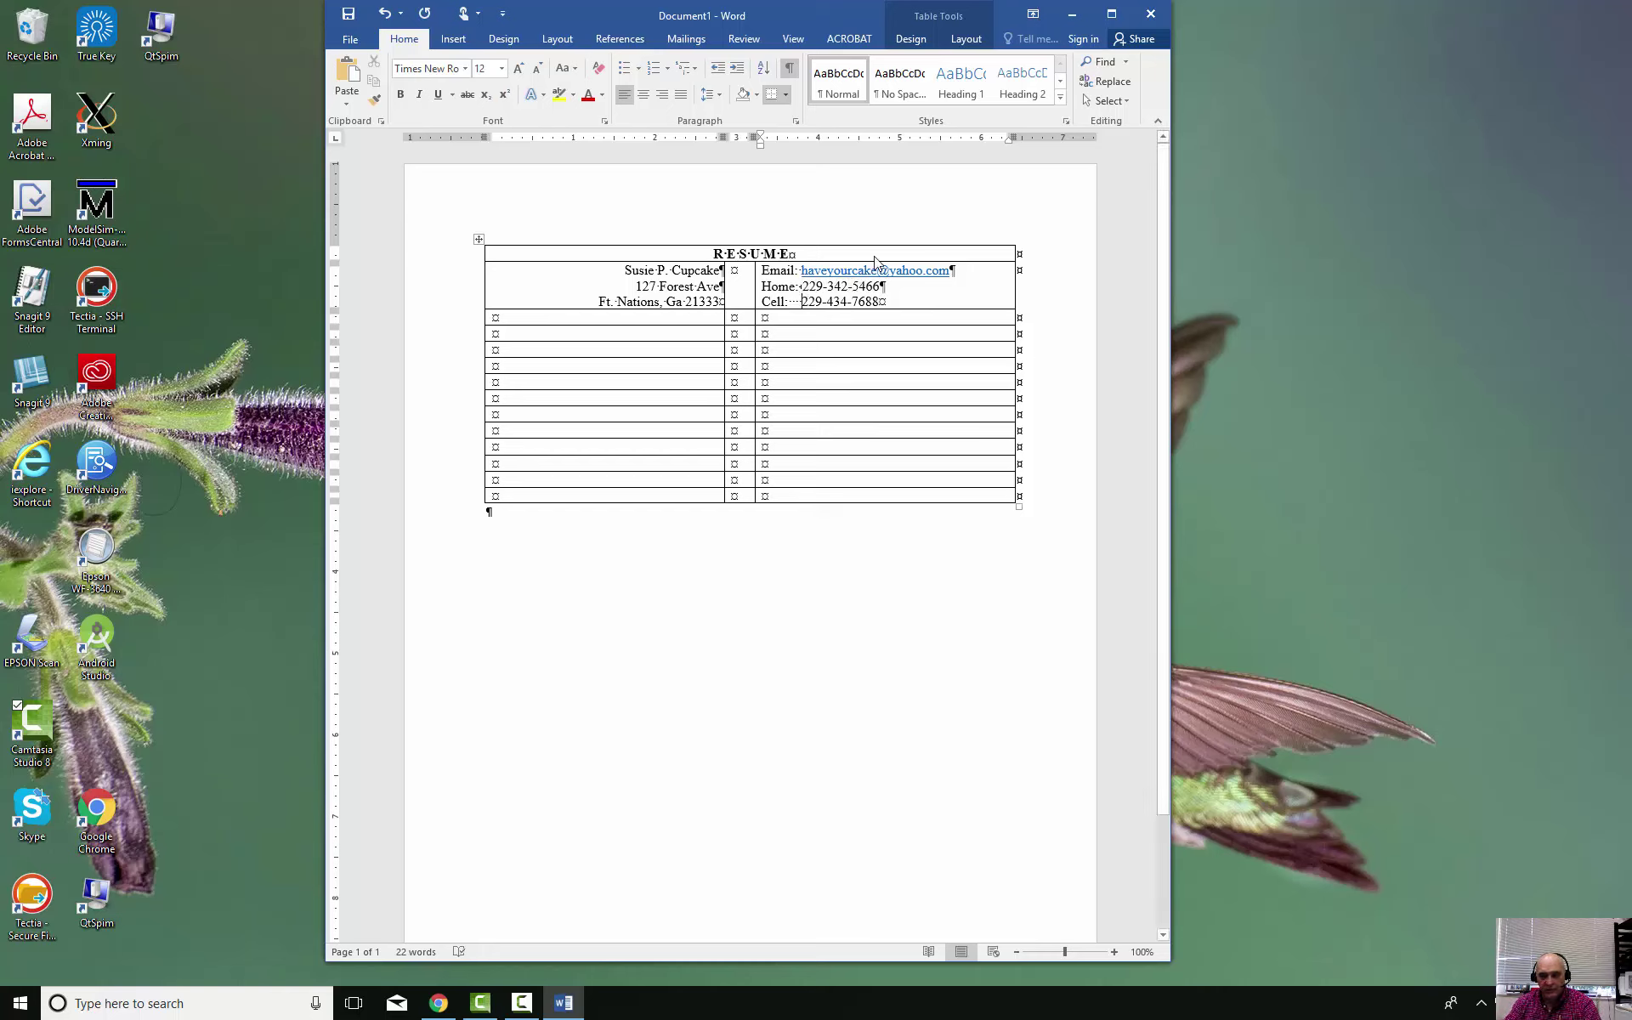
pyautogui.press('BackSpace')
pyautogui.press('BackSpace')
pyautogui.press('BackSpace')
pyautogui.press('Tab')
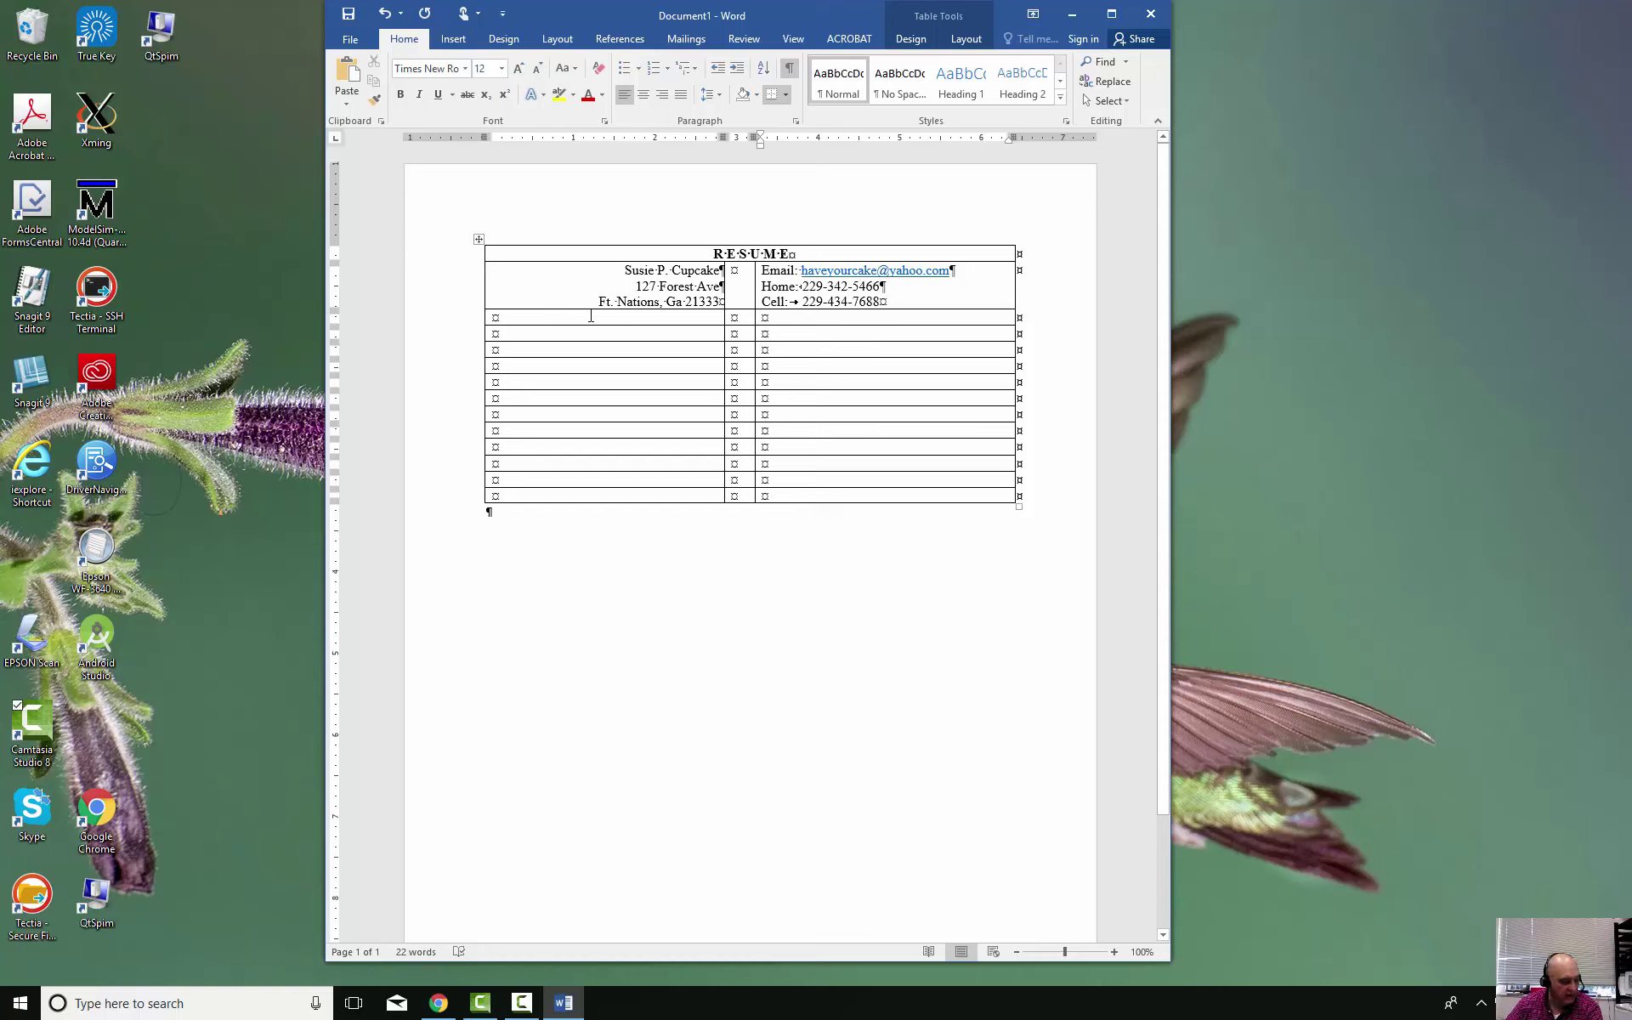
# Merge the table's third row into a single cell with Layout > Merge Cells and click into it
pyautogui.moveTo(591, 316); pyautogui.dragTo(785, 319)
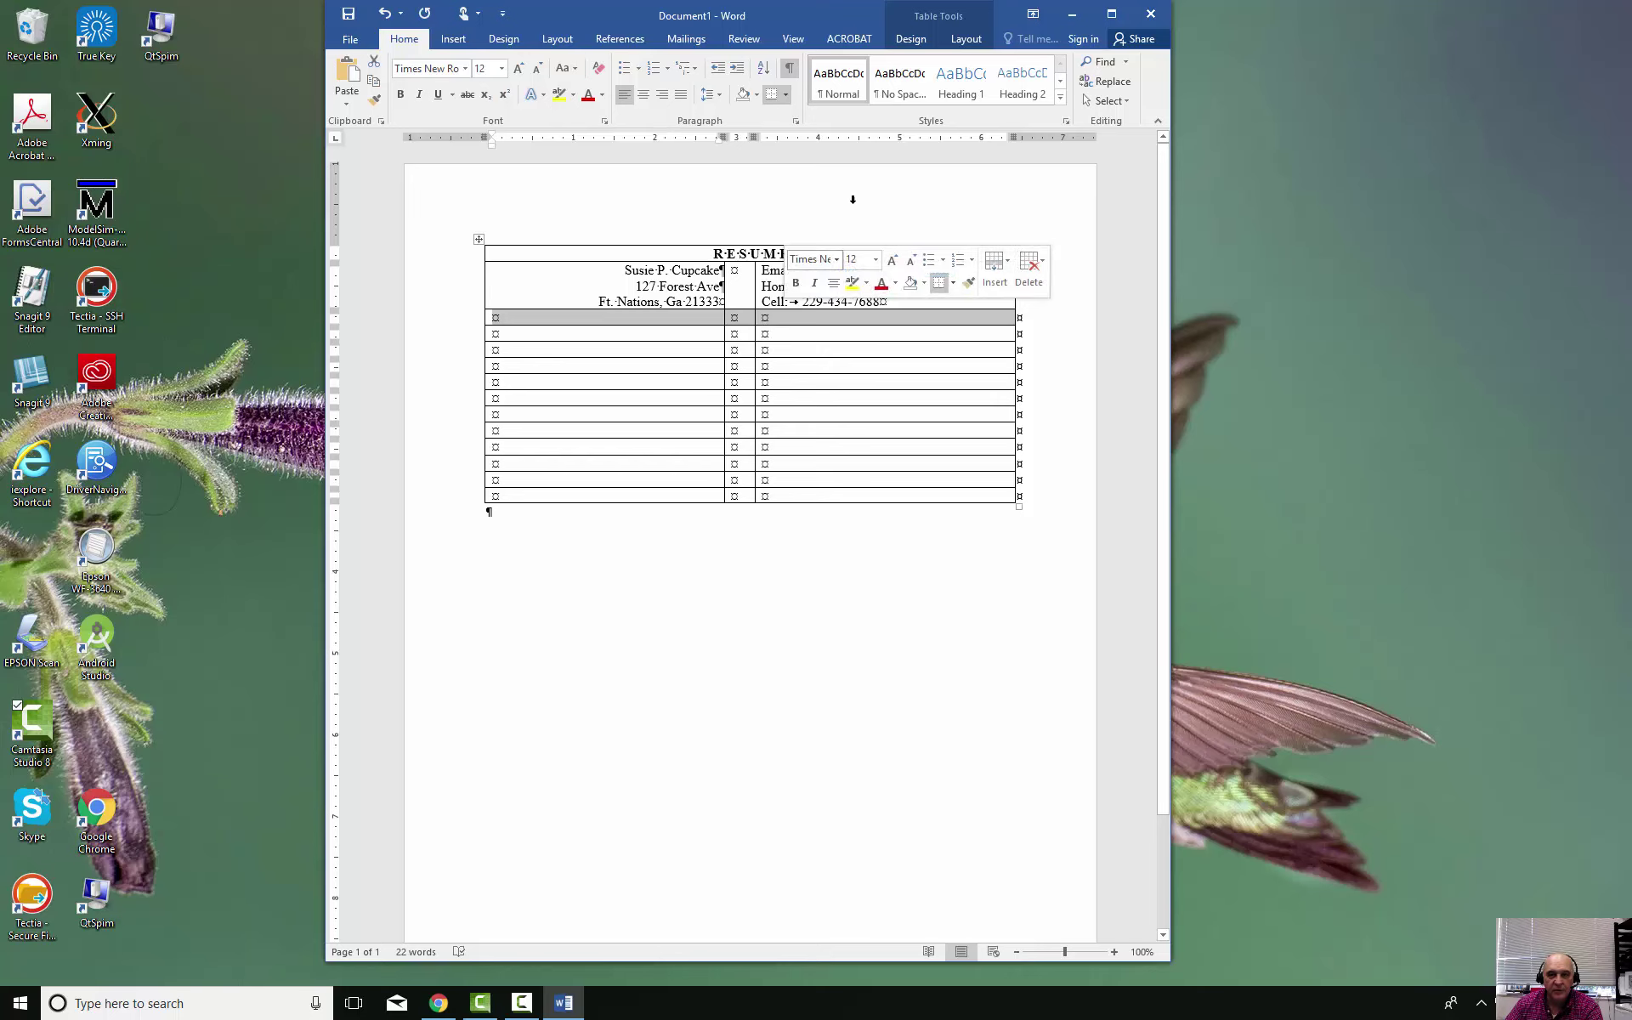
pyautogui.click(911, 39)
pyautogui.click(964, 42)
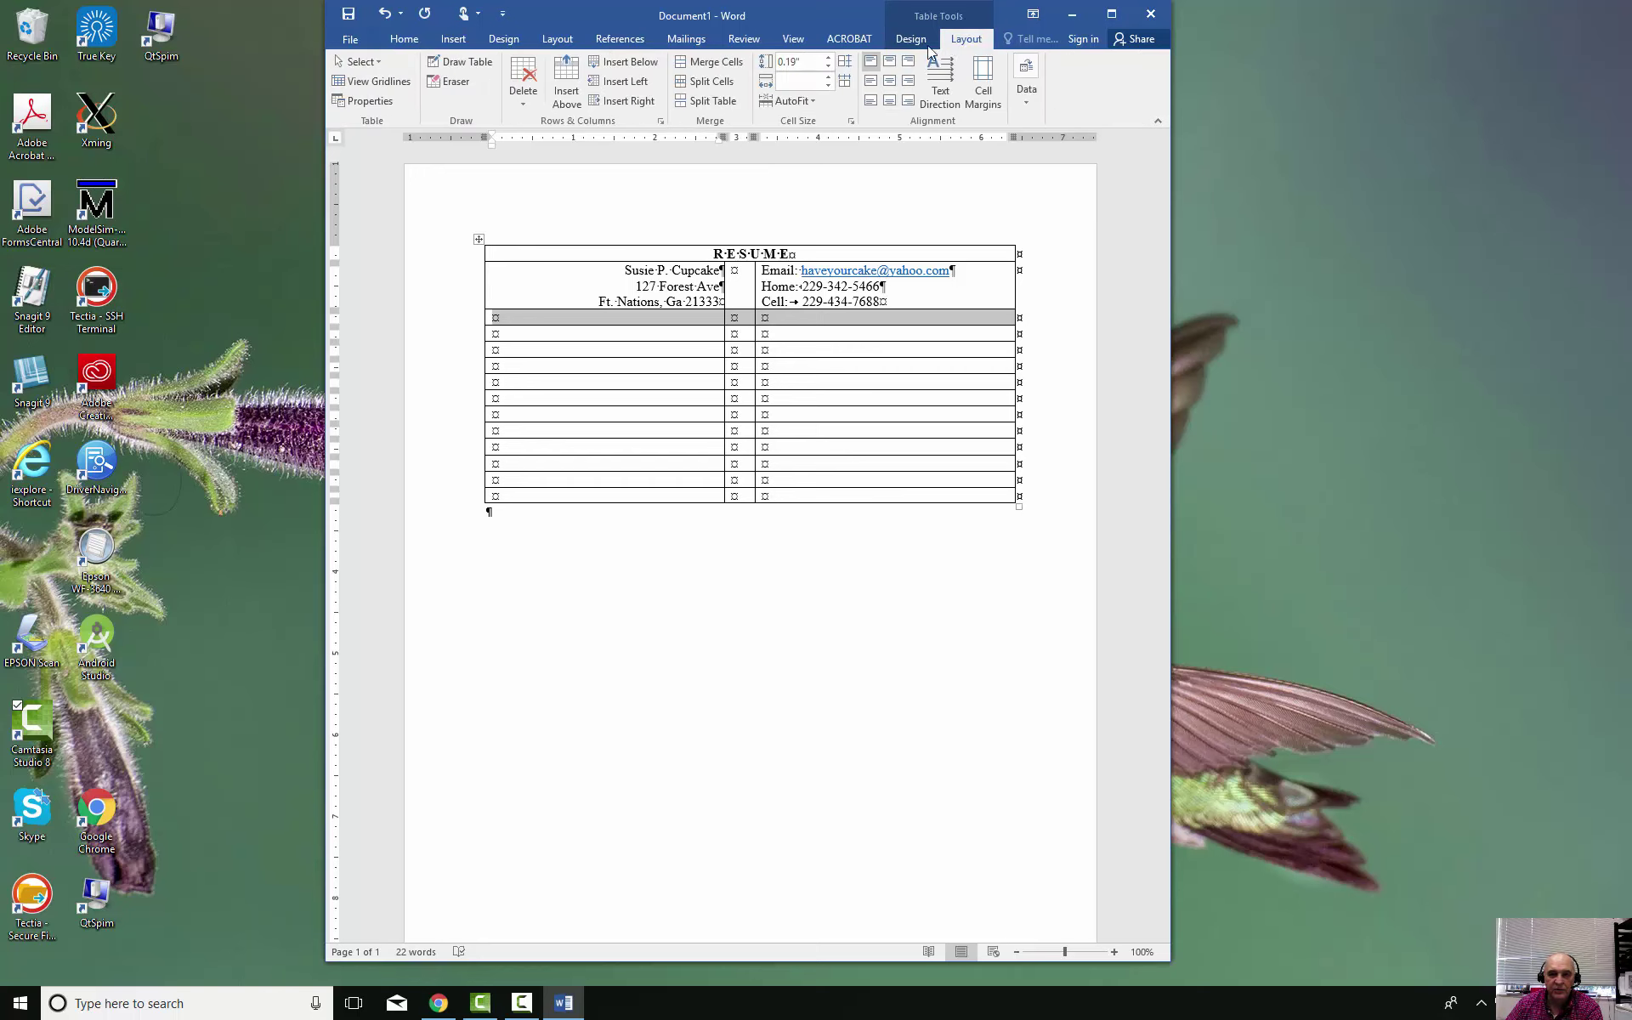
pyautogui.click(722, 62)
pyautogui.click(695, 317)
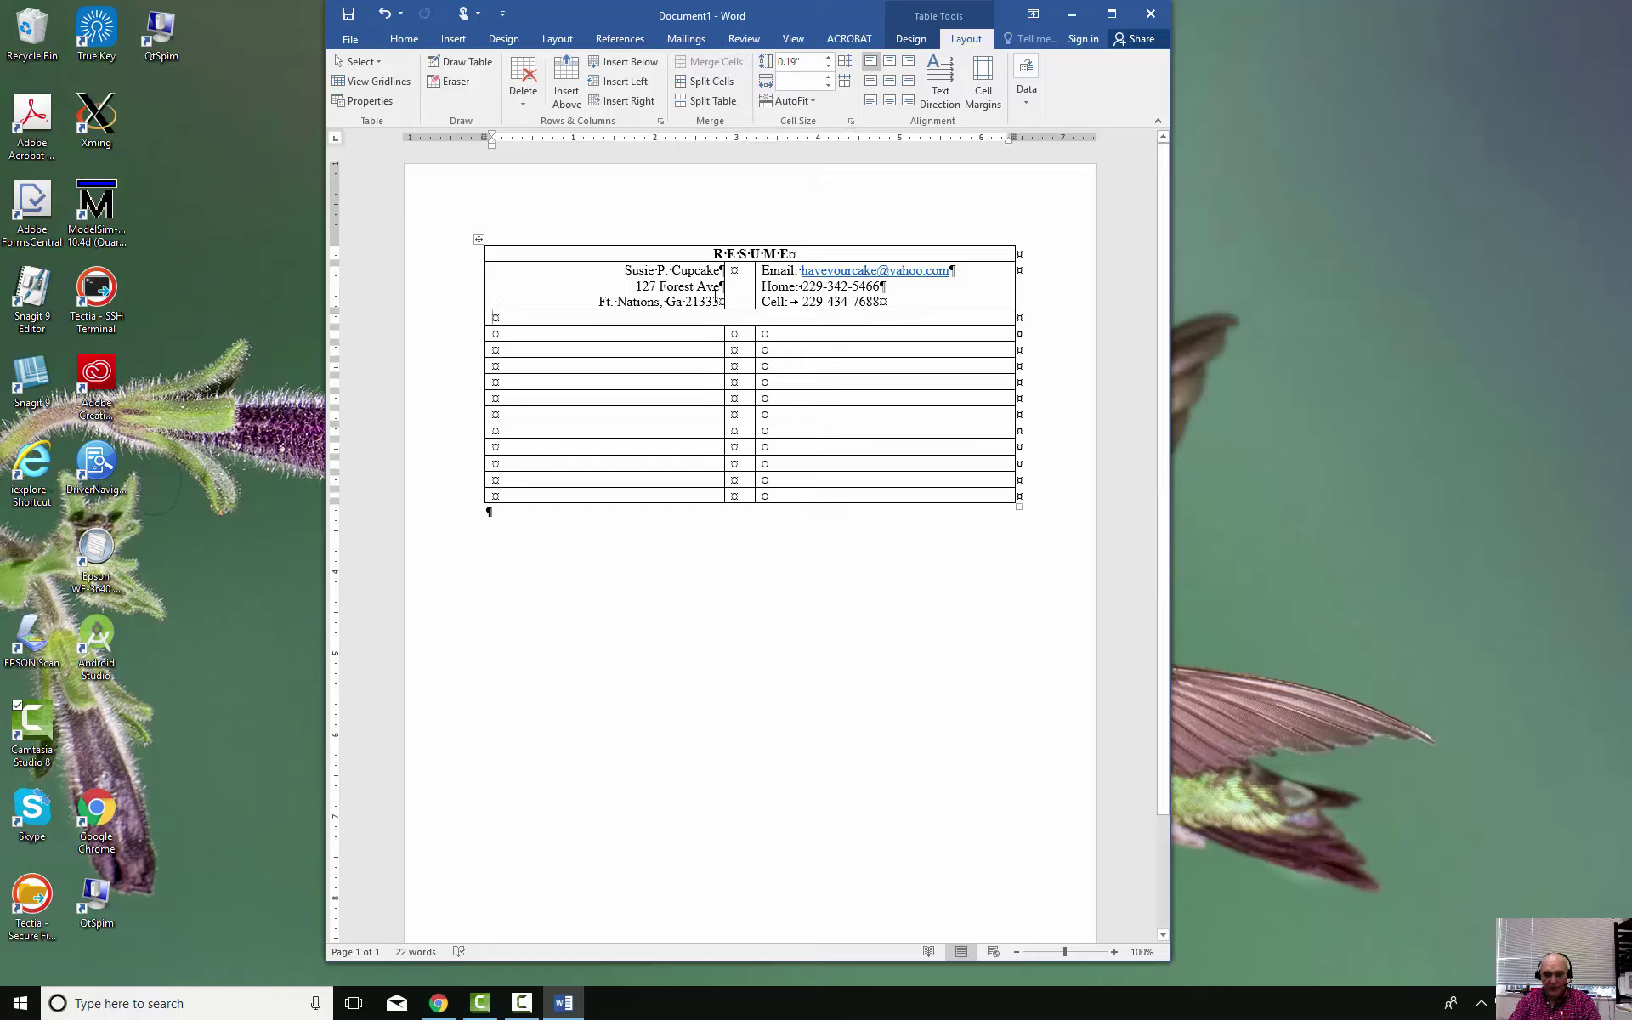
# Type the Professional Objective about leading a good life or making money, ending 'Either one, I don't care.'
pyautogui.write('Professiona')
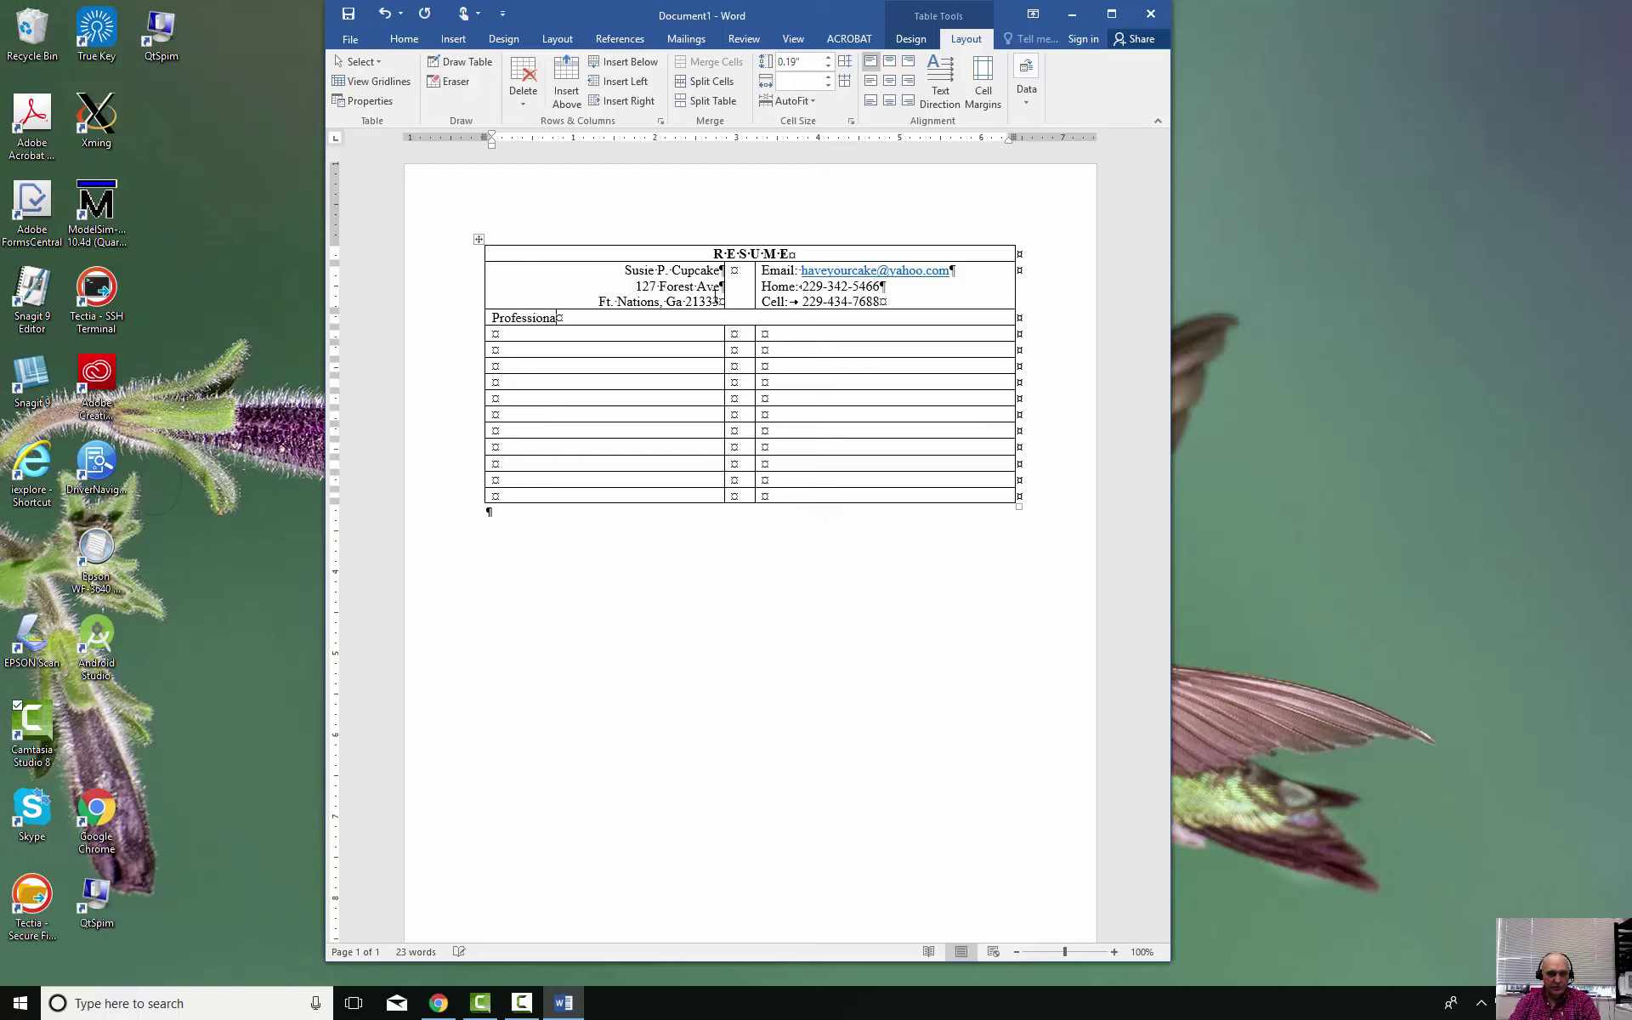
pyautogui.write('l Objecti')
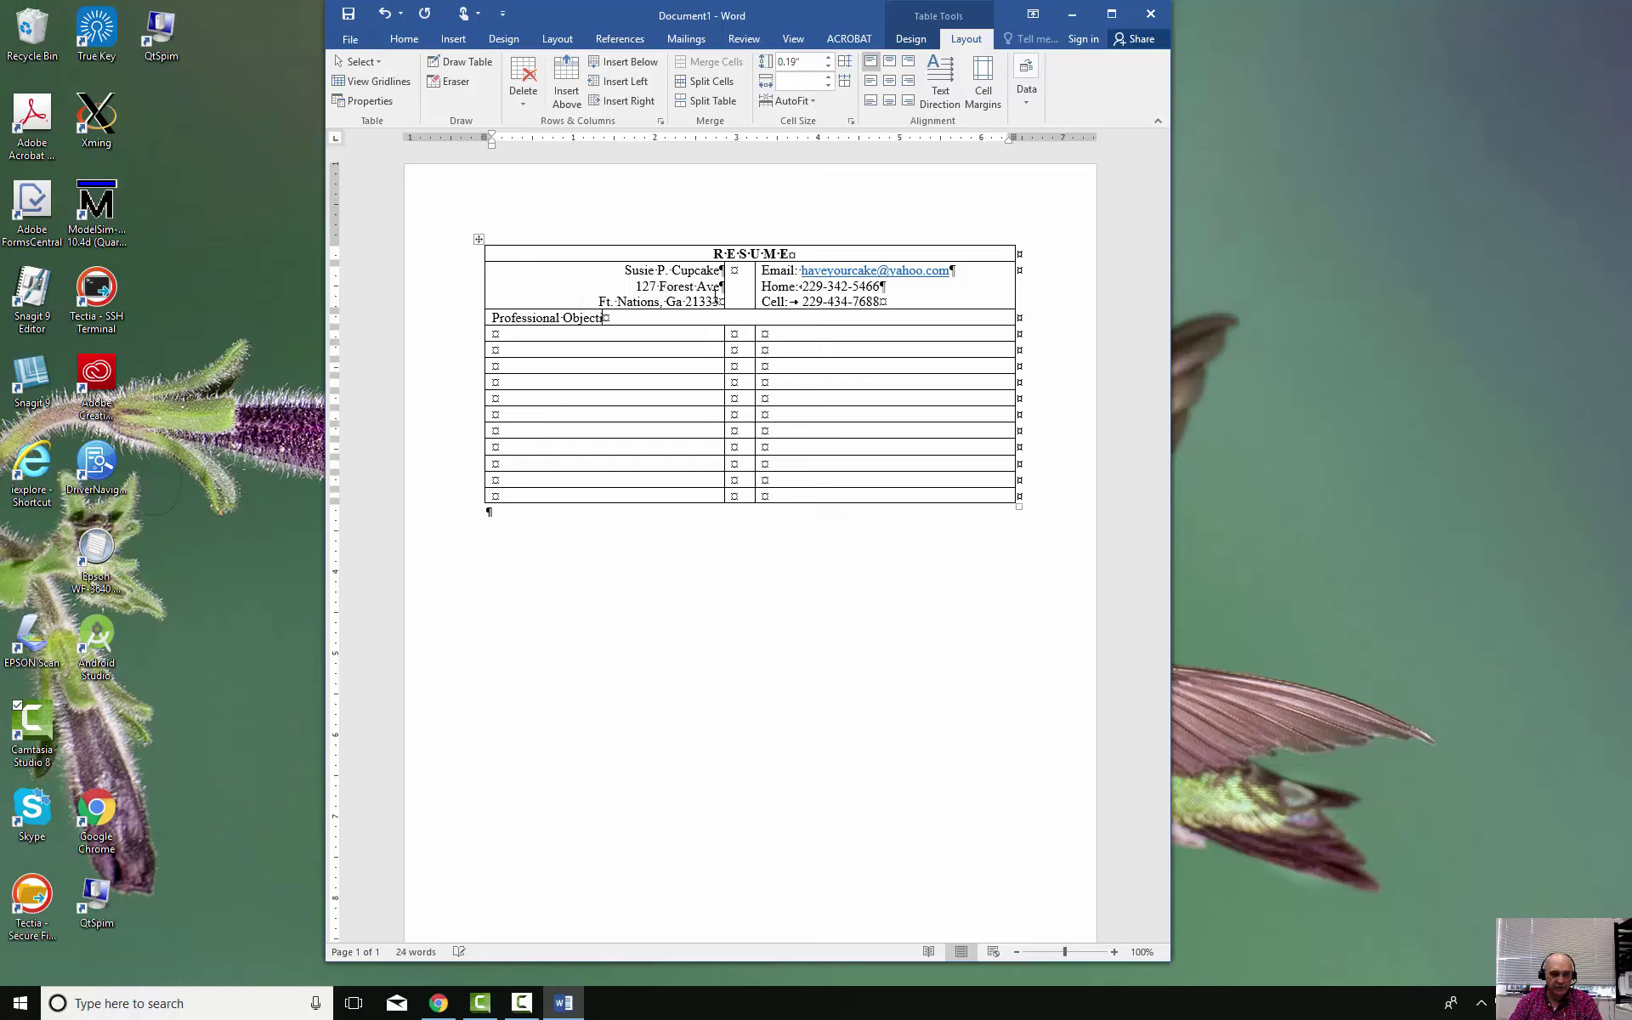
pyautogui.write('ve: To lead a good life and ')
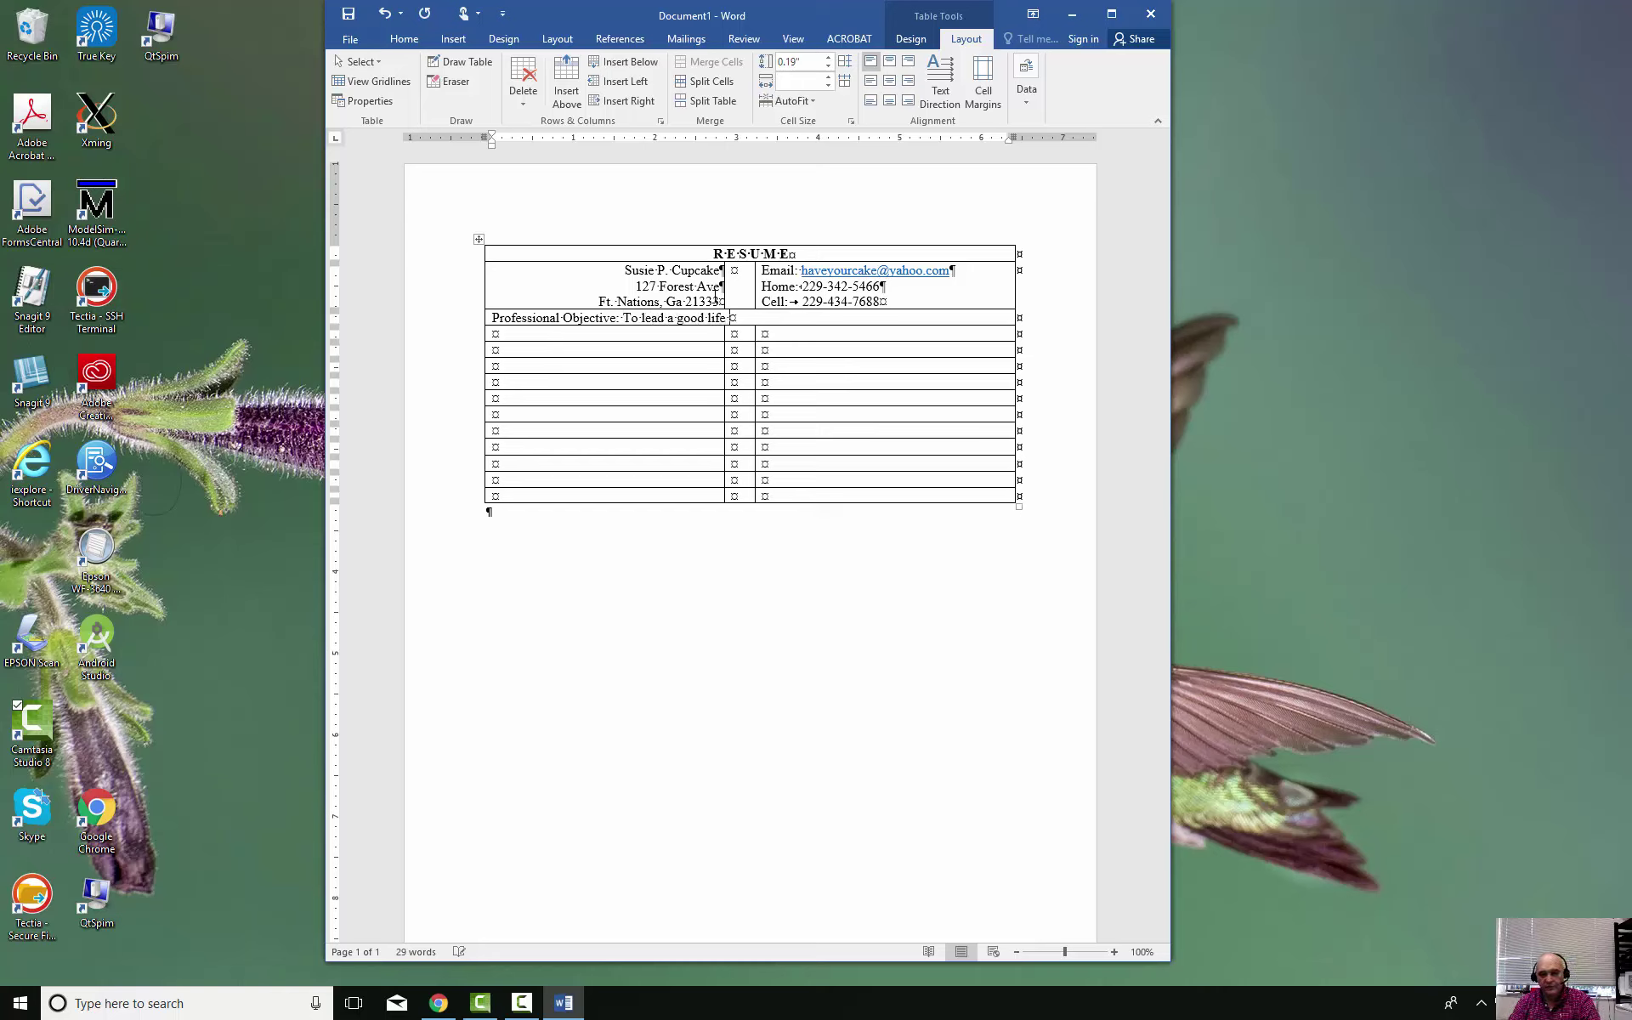
pyautogui.write('pe')
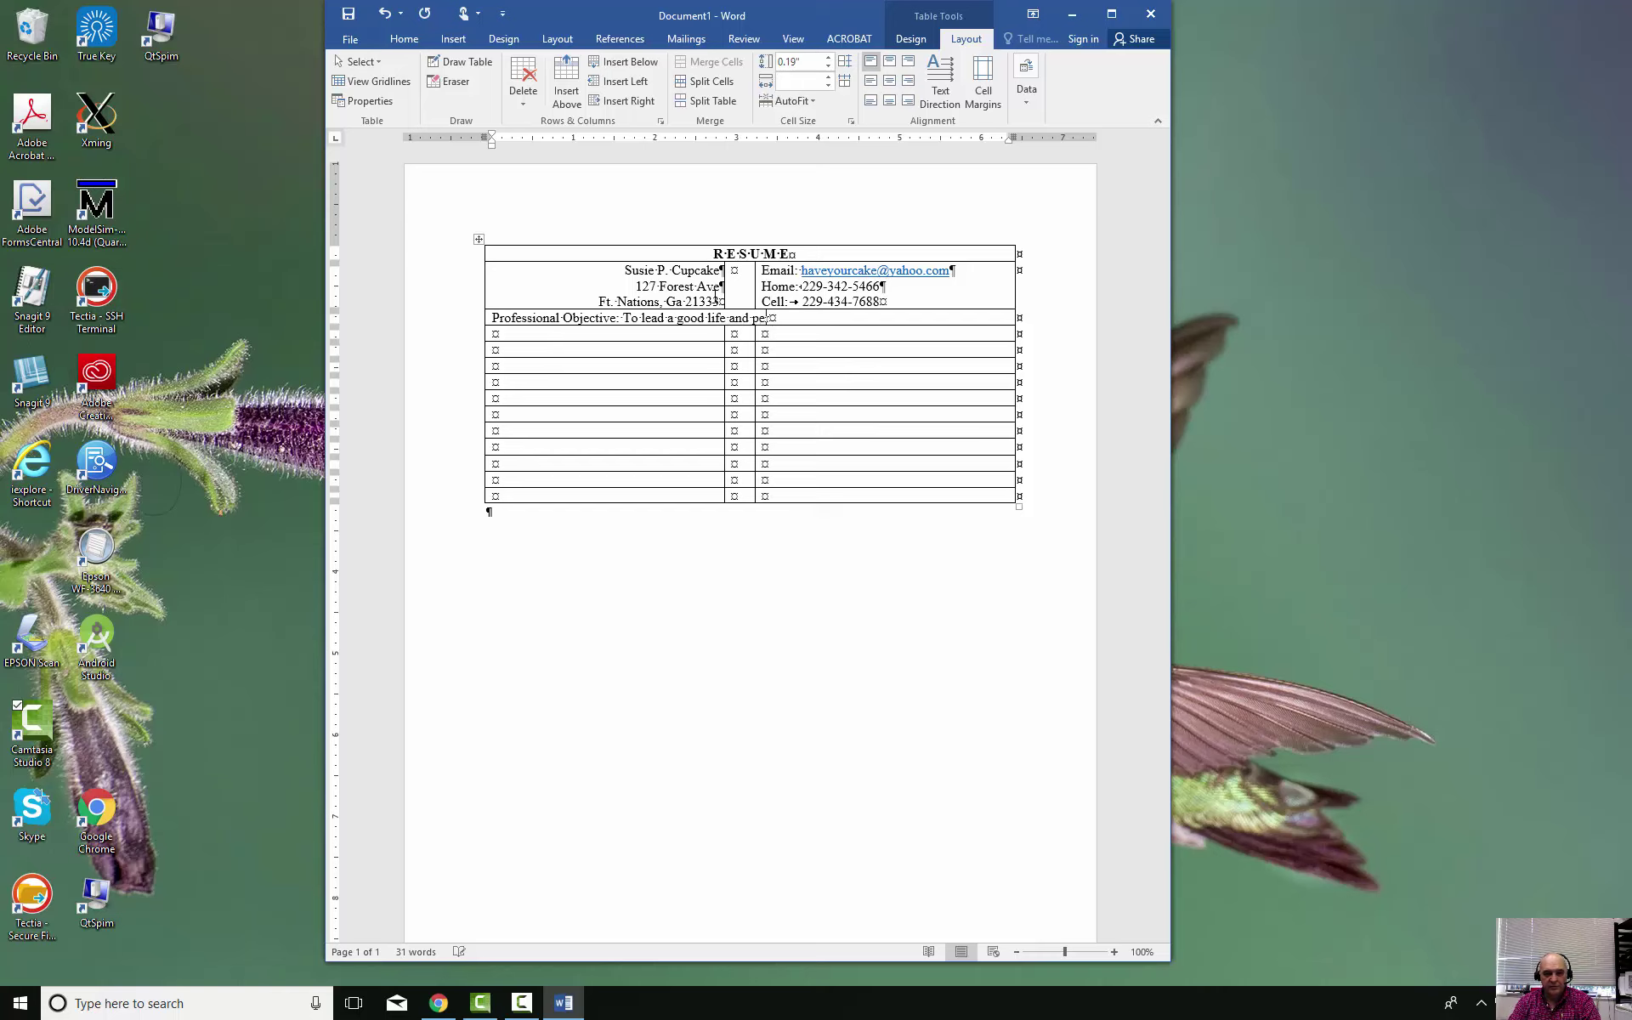
pyautogui.write('rhaps make a contribution to s')
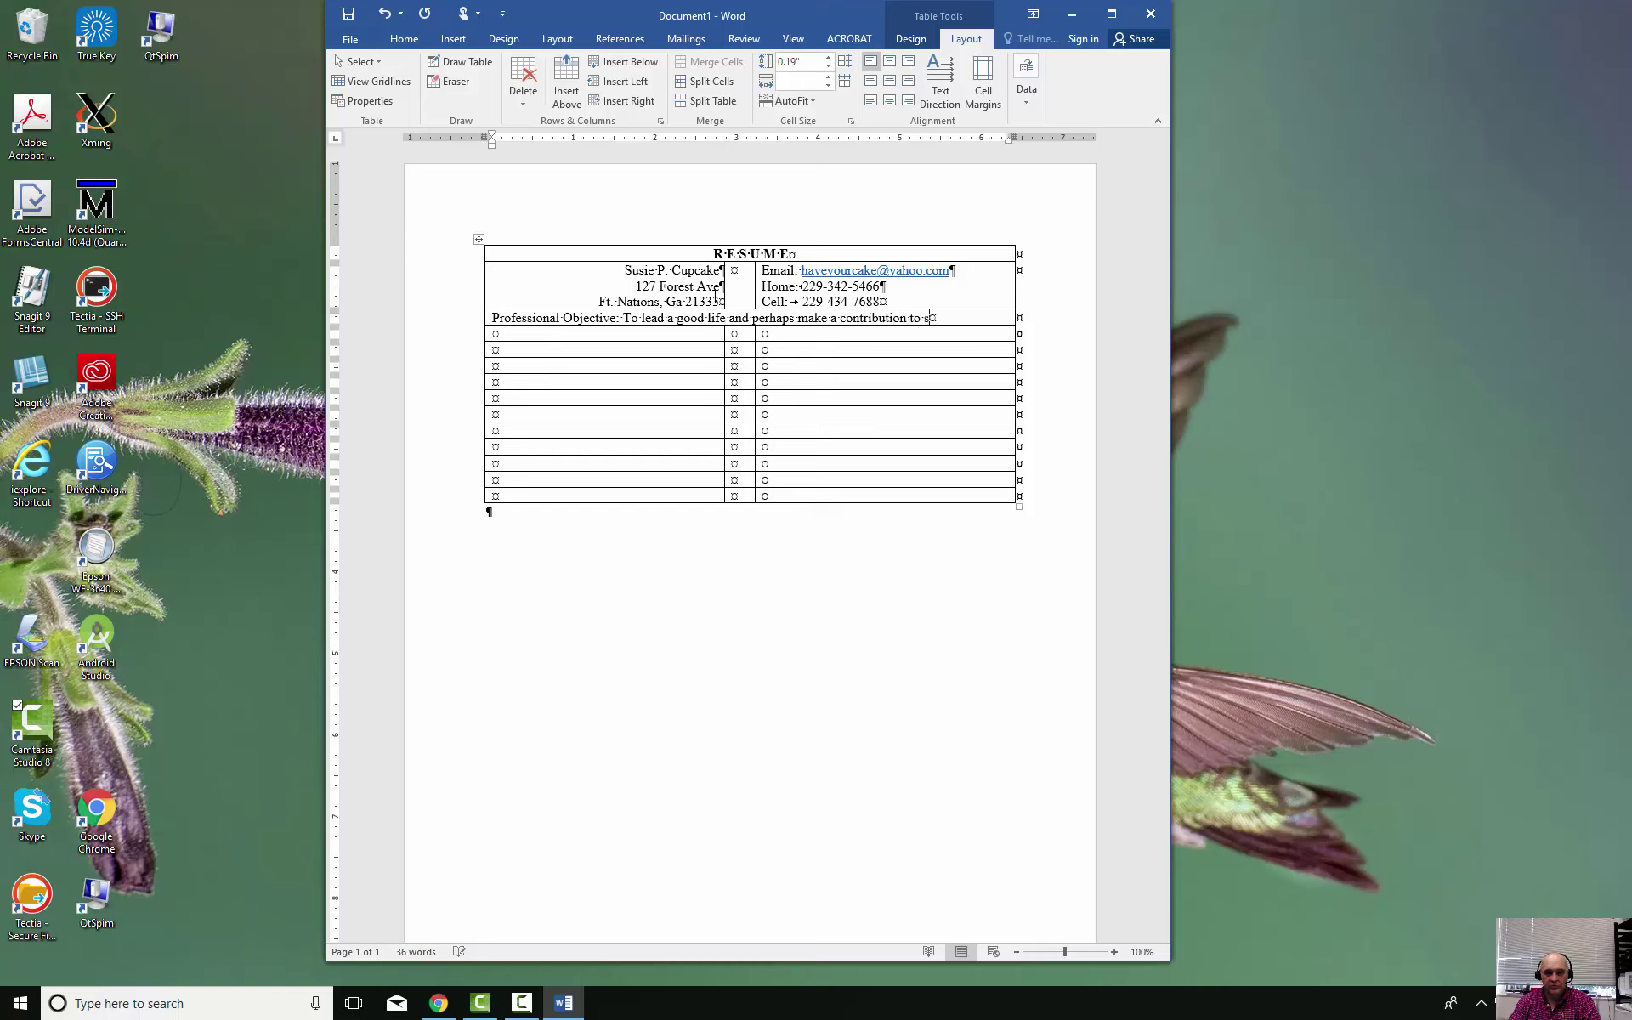
pyautogui.write('ociety or make a lot mao')
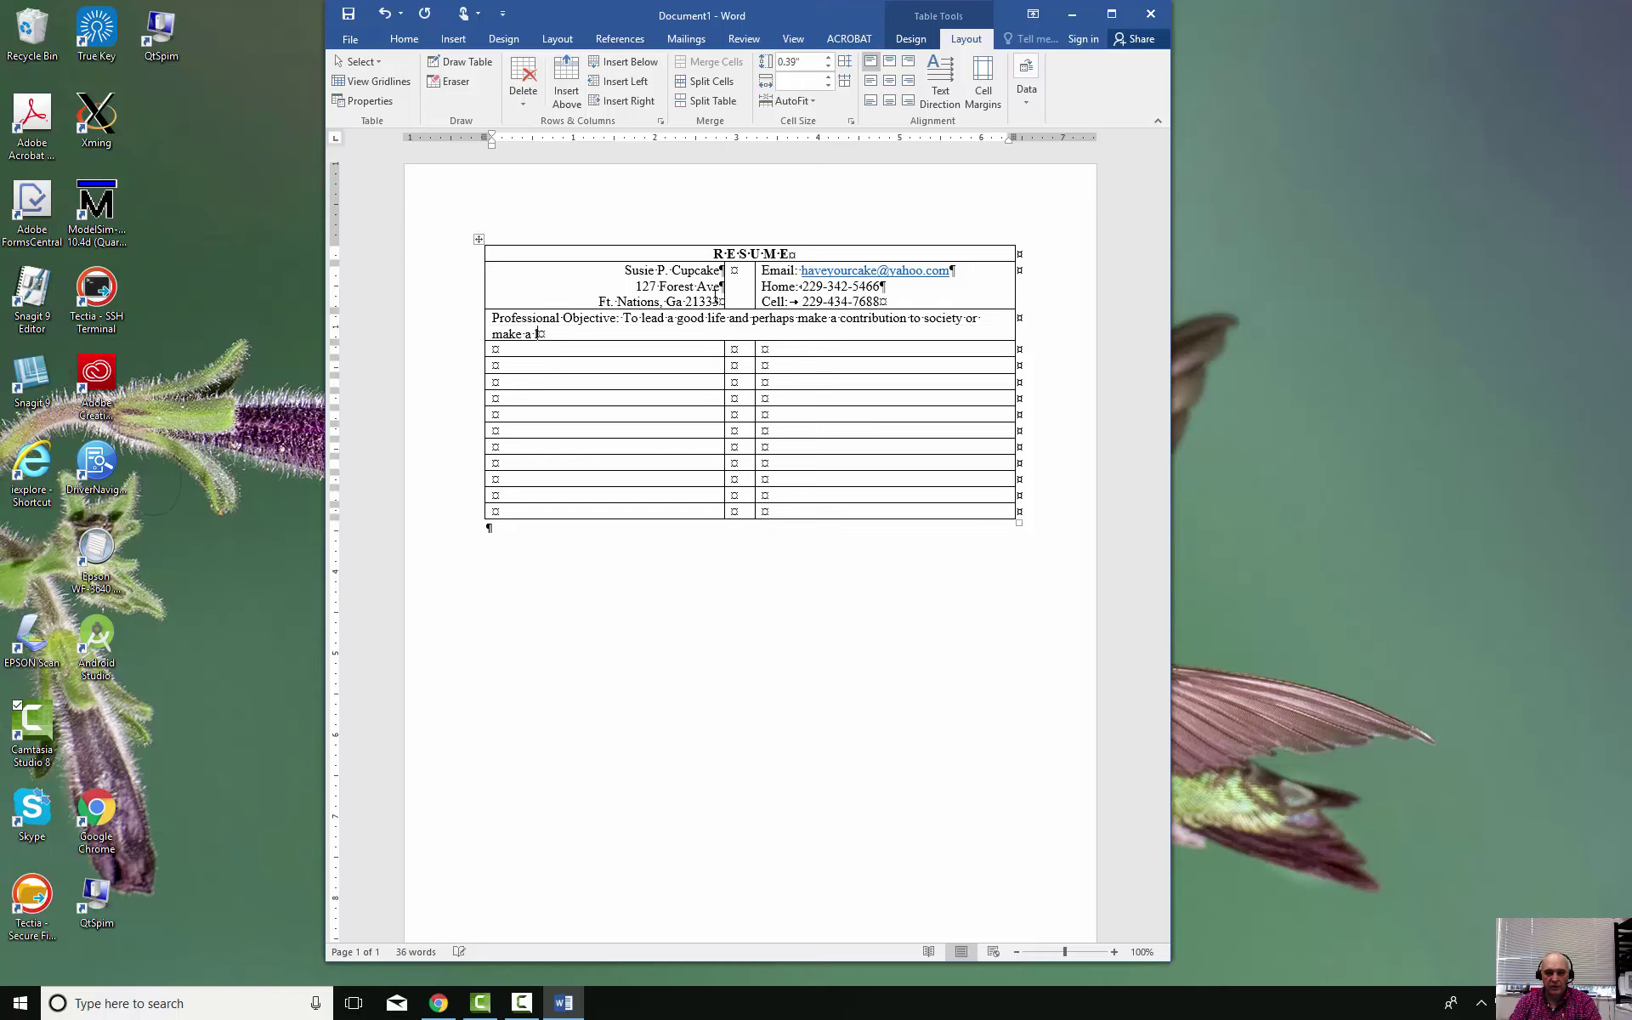
pyautogui.press('BackSpace')
pyautogui.press('BackSpace')
pyautogui.write('oney..')
pyautogui.press('BackSpace')
pyautogui.write('Either')
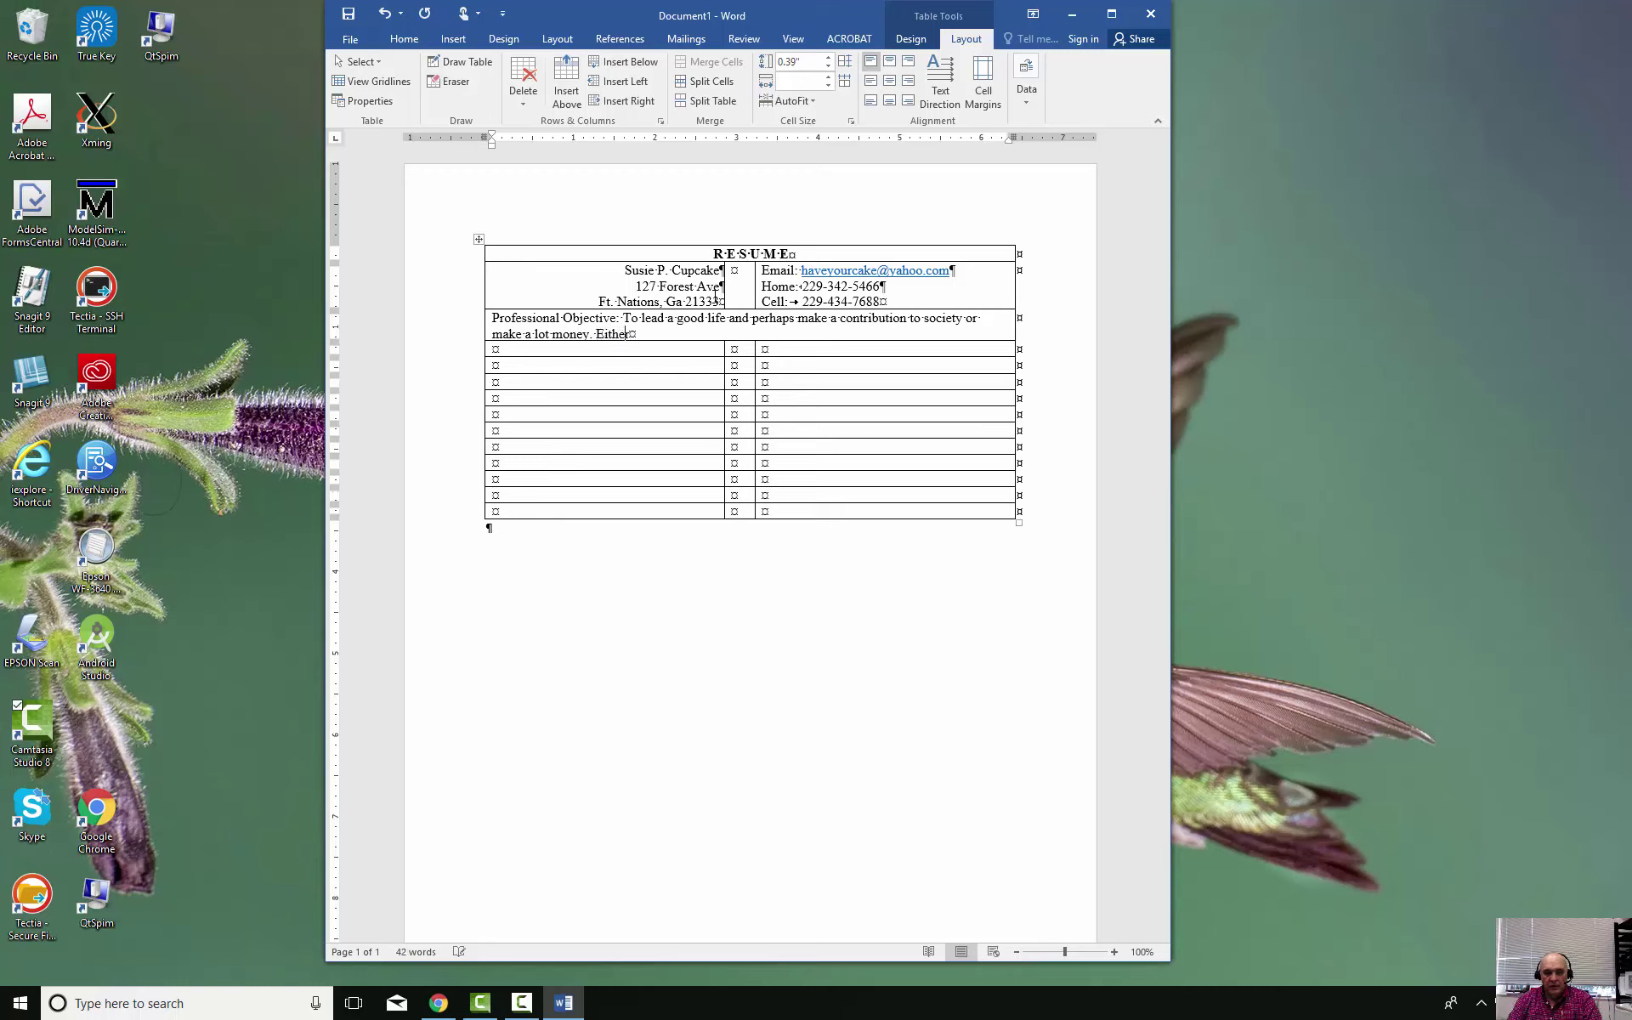
pyautogui.write(' one, I don')
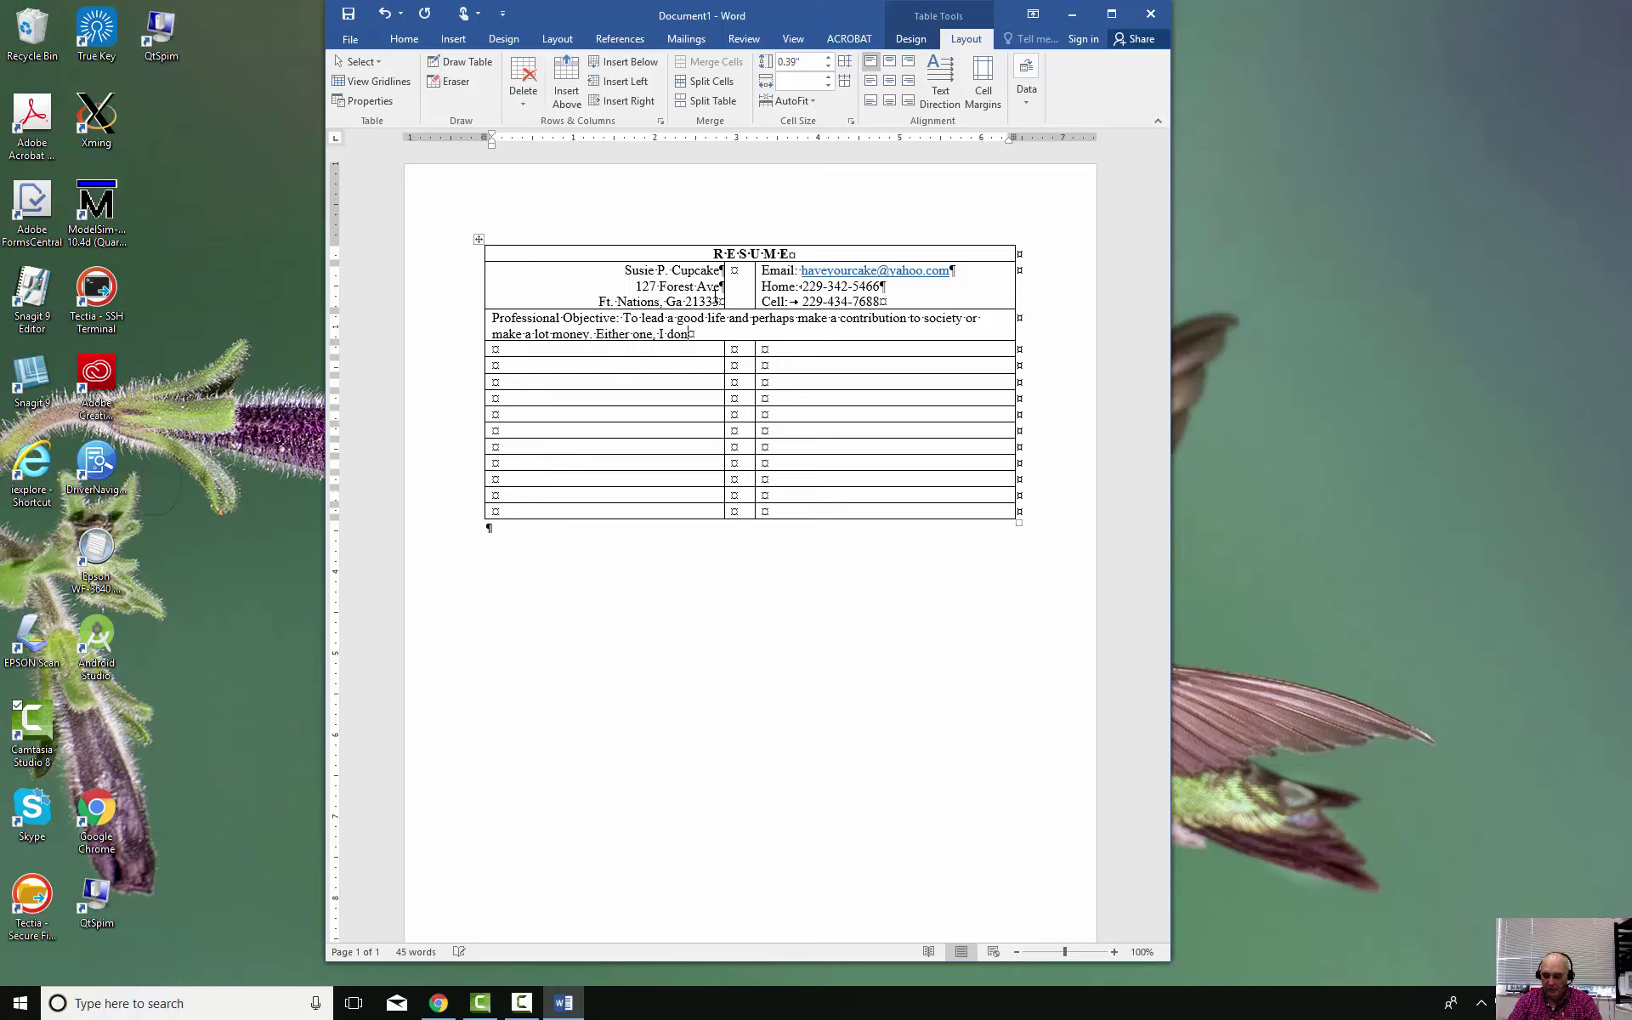
pyautogui.write("'t care.")
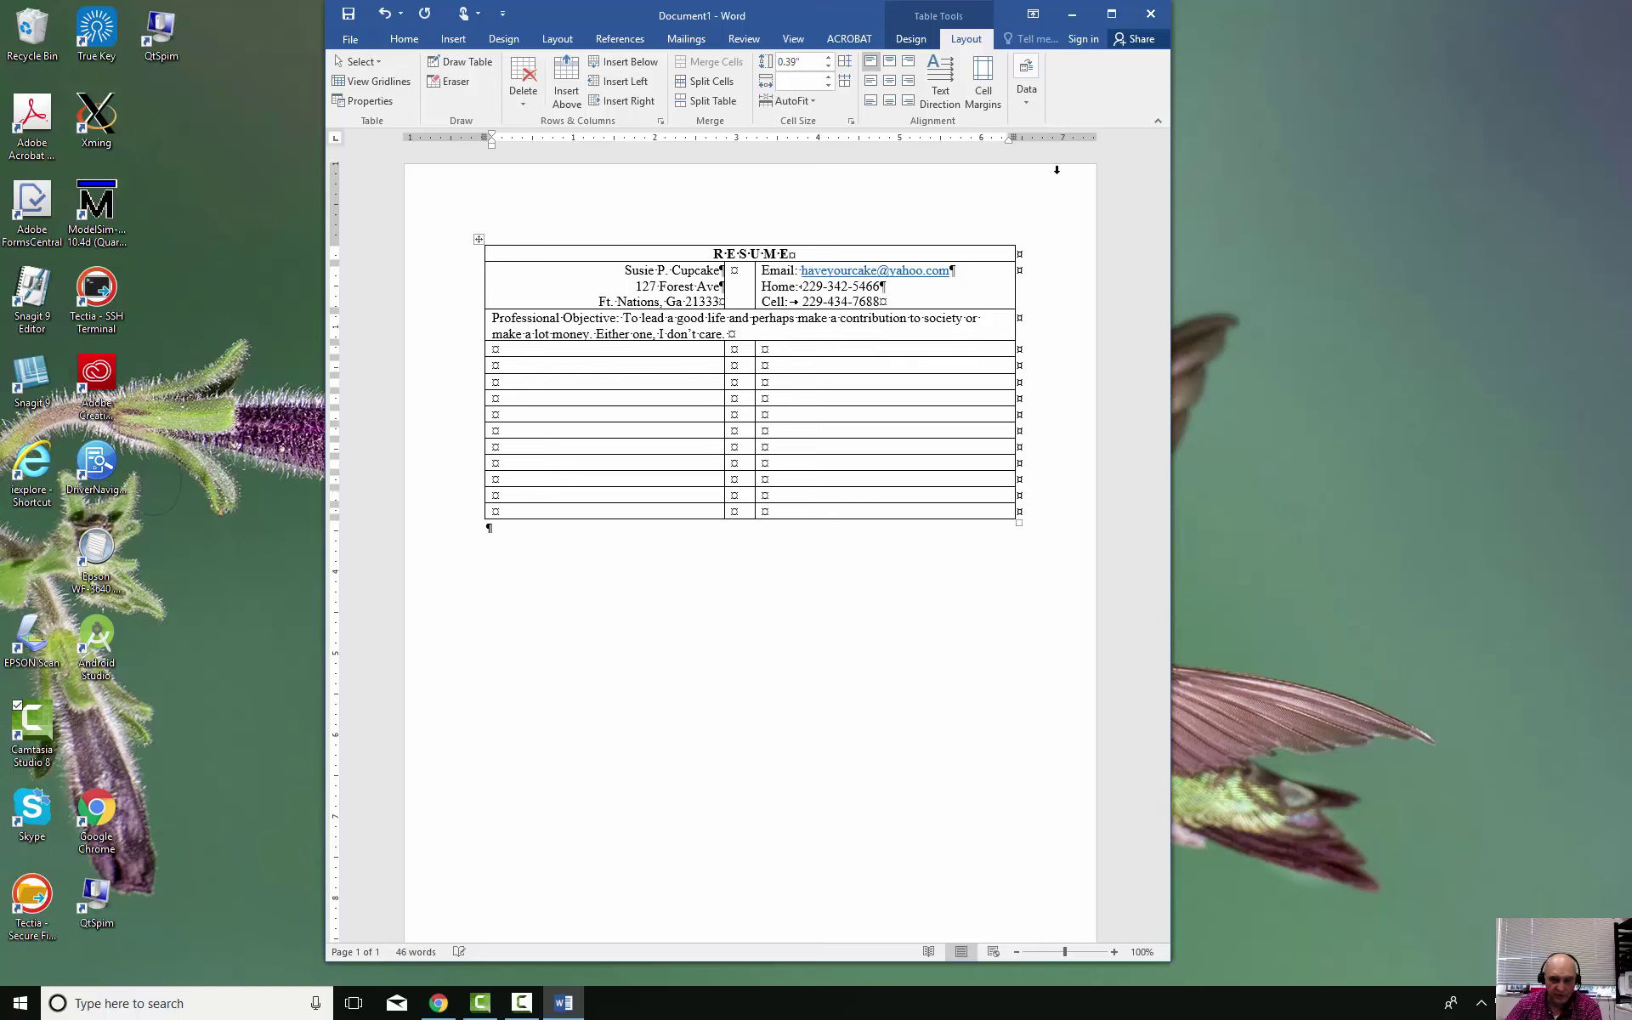
pyautogui.click(767, 348)
pyautogui.moveTo(767, 348)
pyautogui.mouseDown()
pyautogui.moveTo(695, 349)
pyautogui.moveTo(690, 333)
pyautogui.mouseUp()
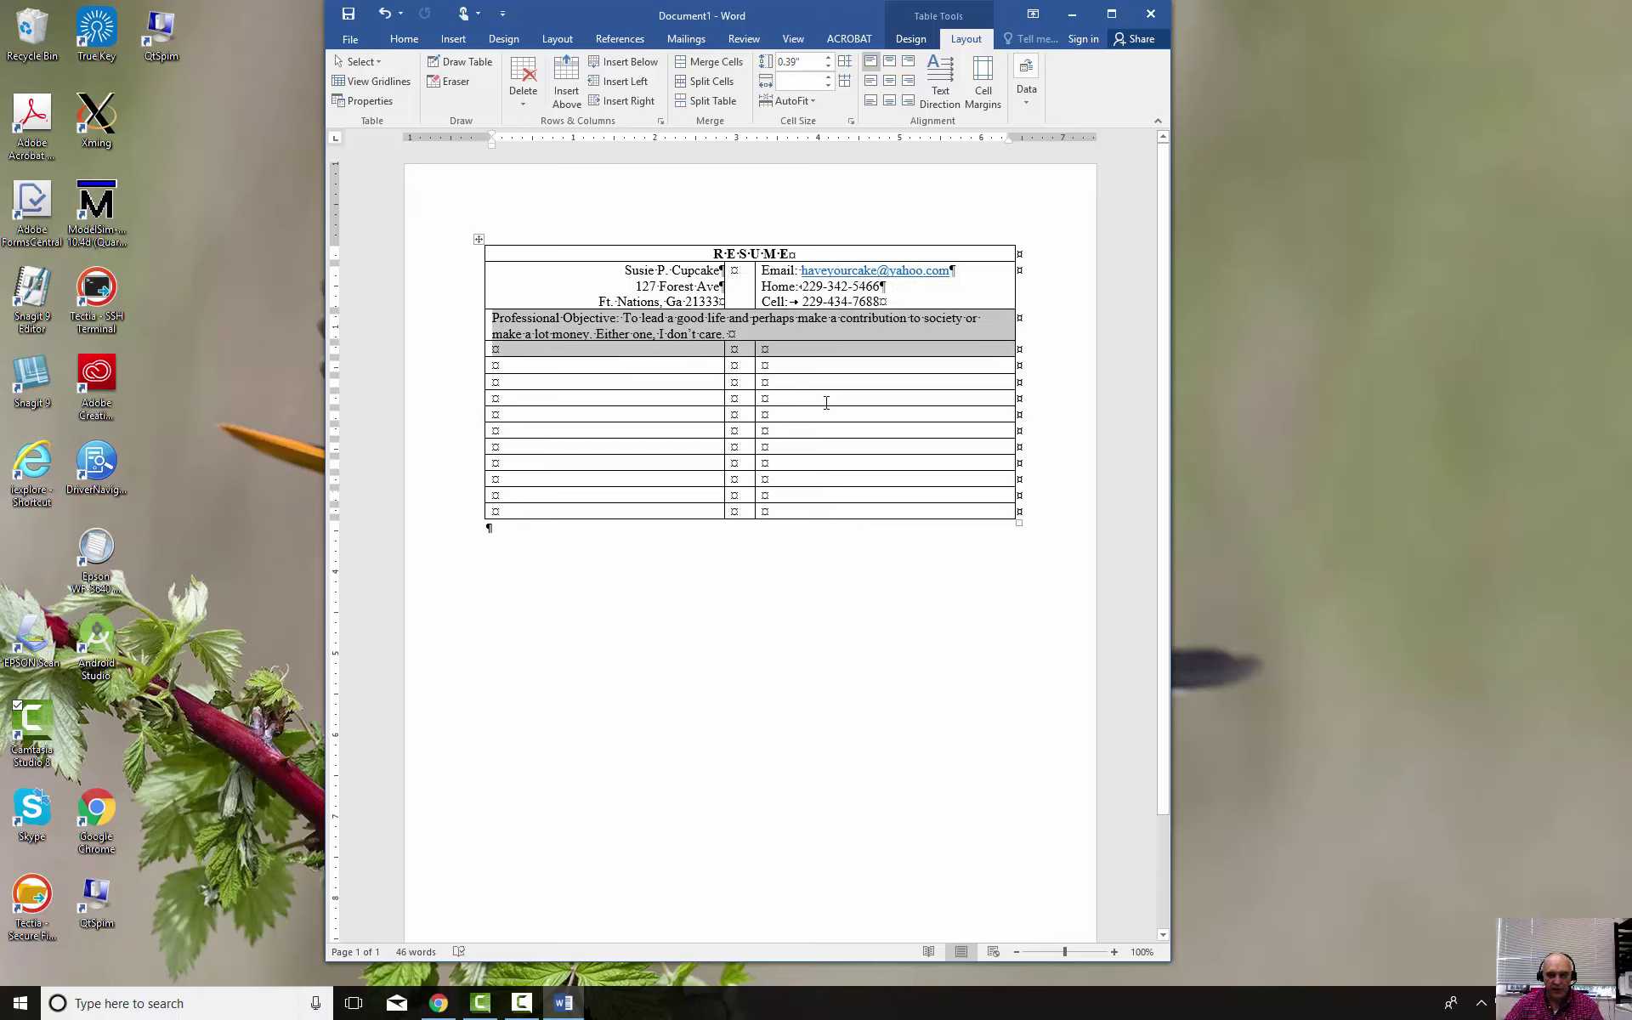
pyautogui.click(950, 302)
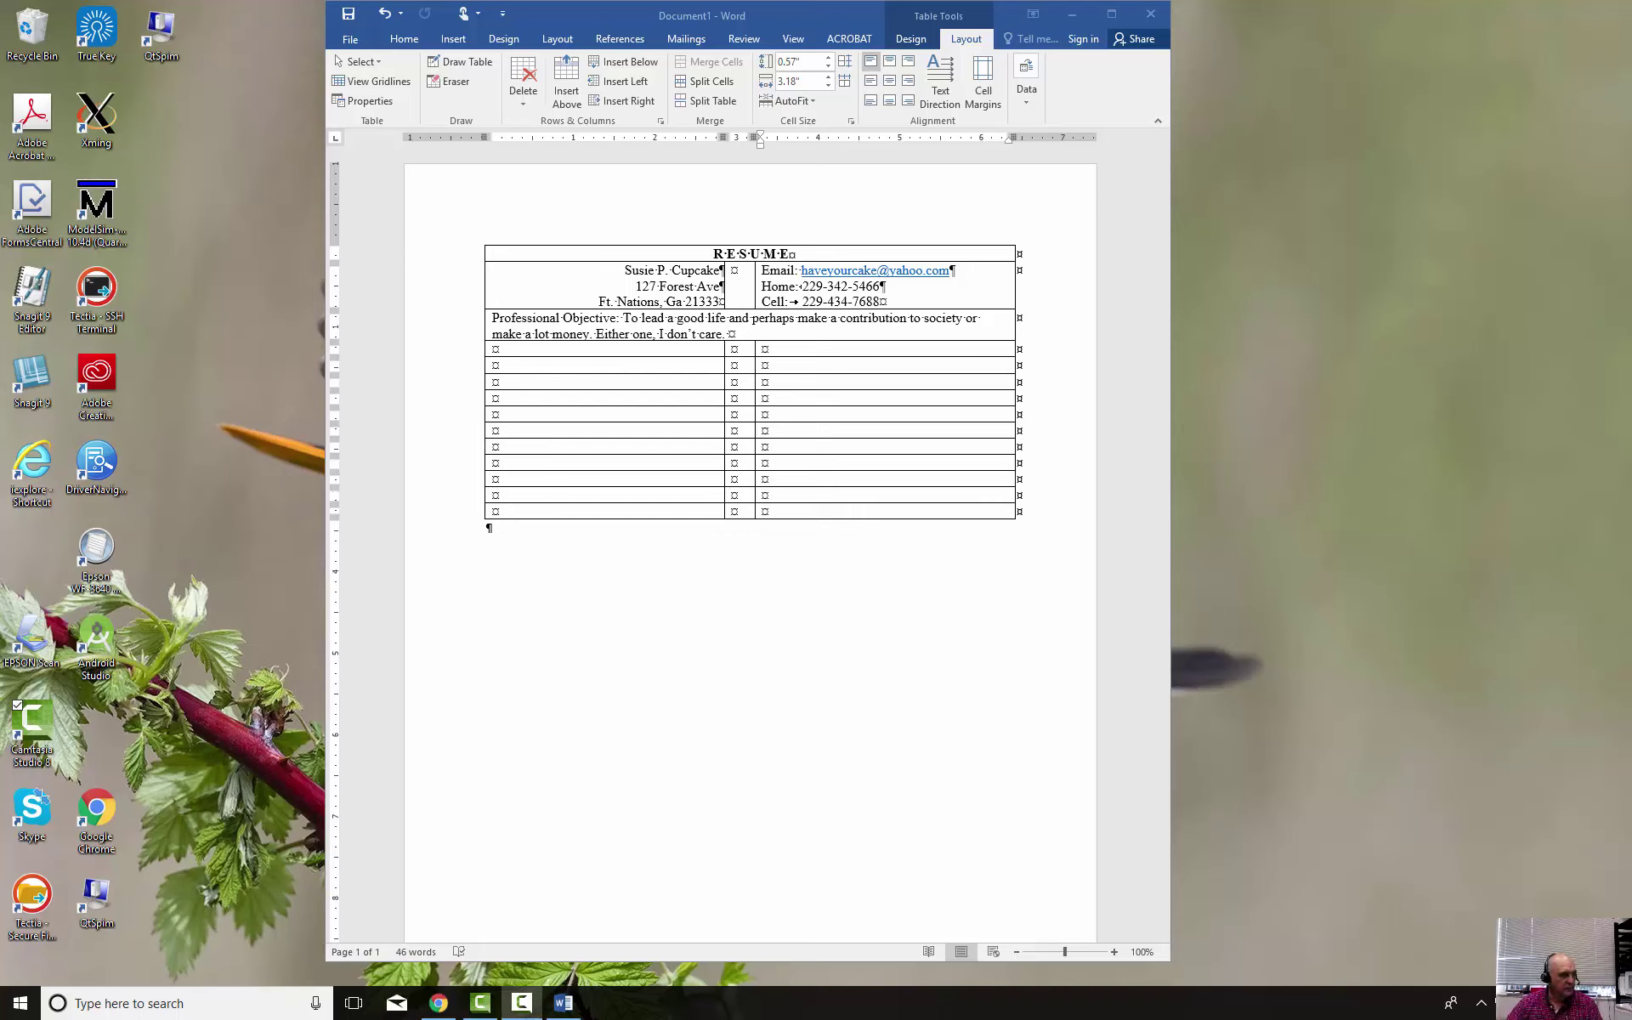
pyautogui.click(438, 1004)
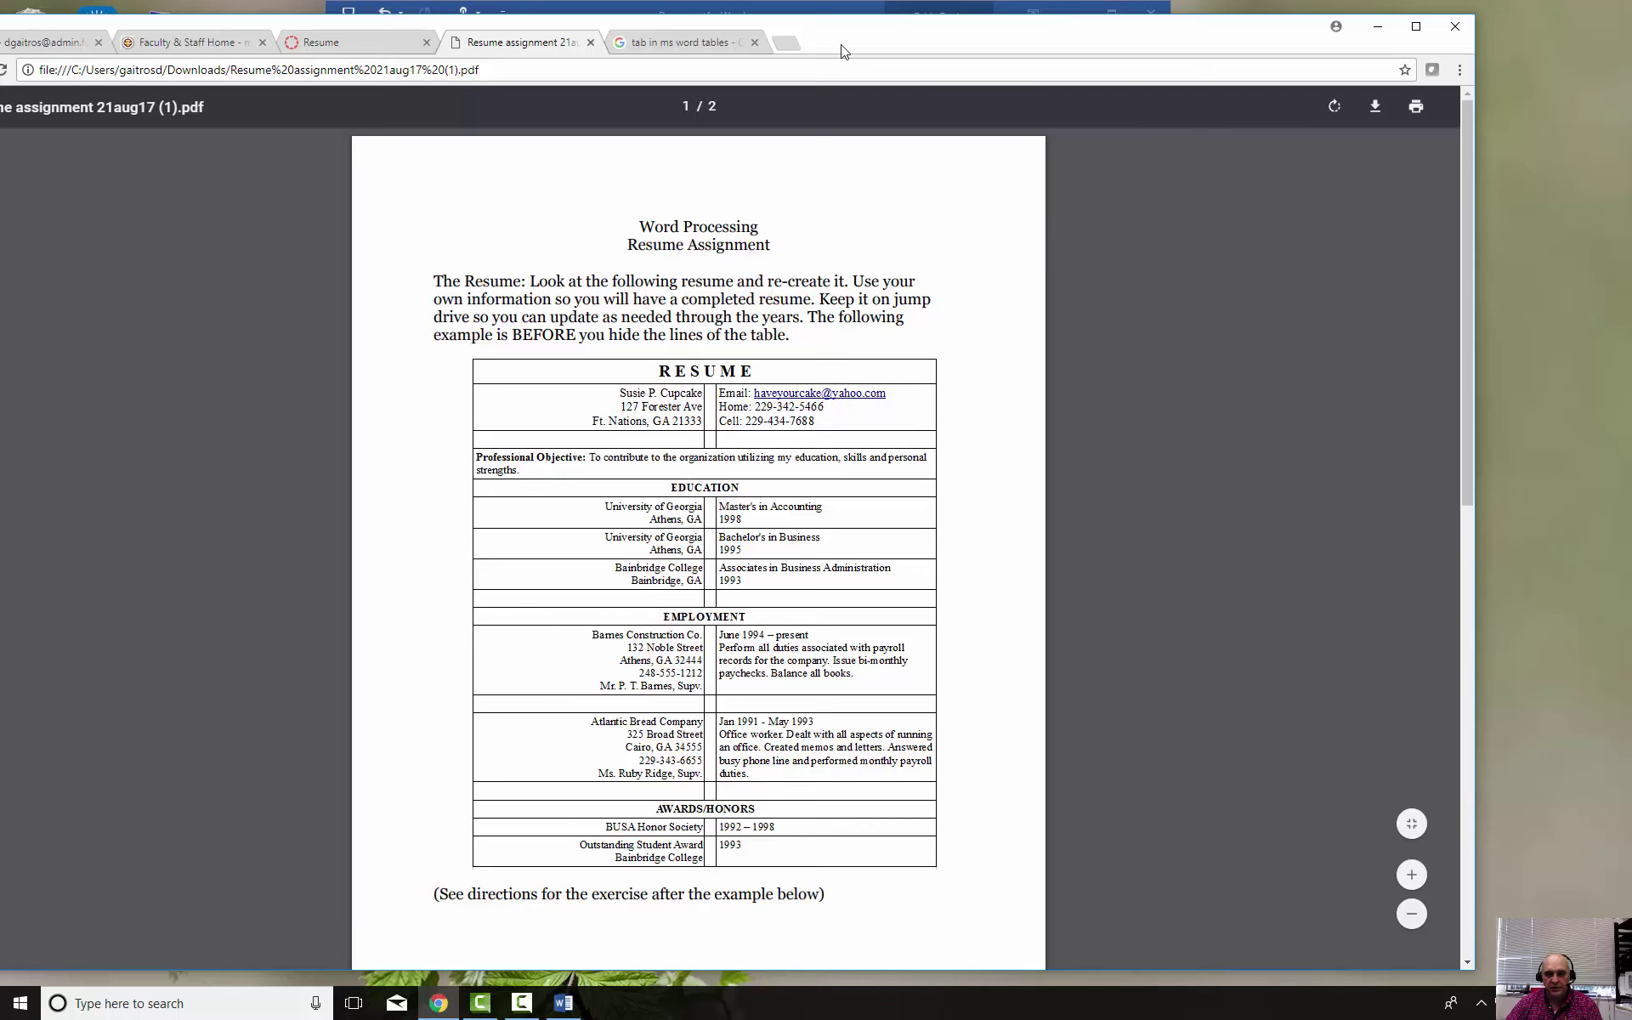
pyautogui.moveTo(846, 43); pyautogui.dragTo(0, 26)
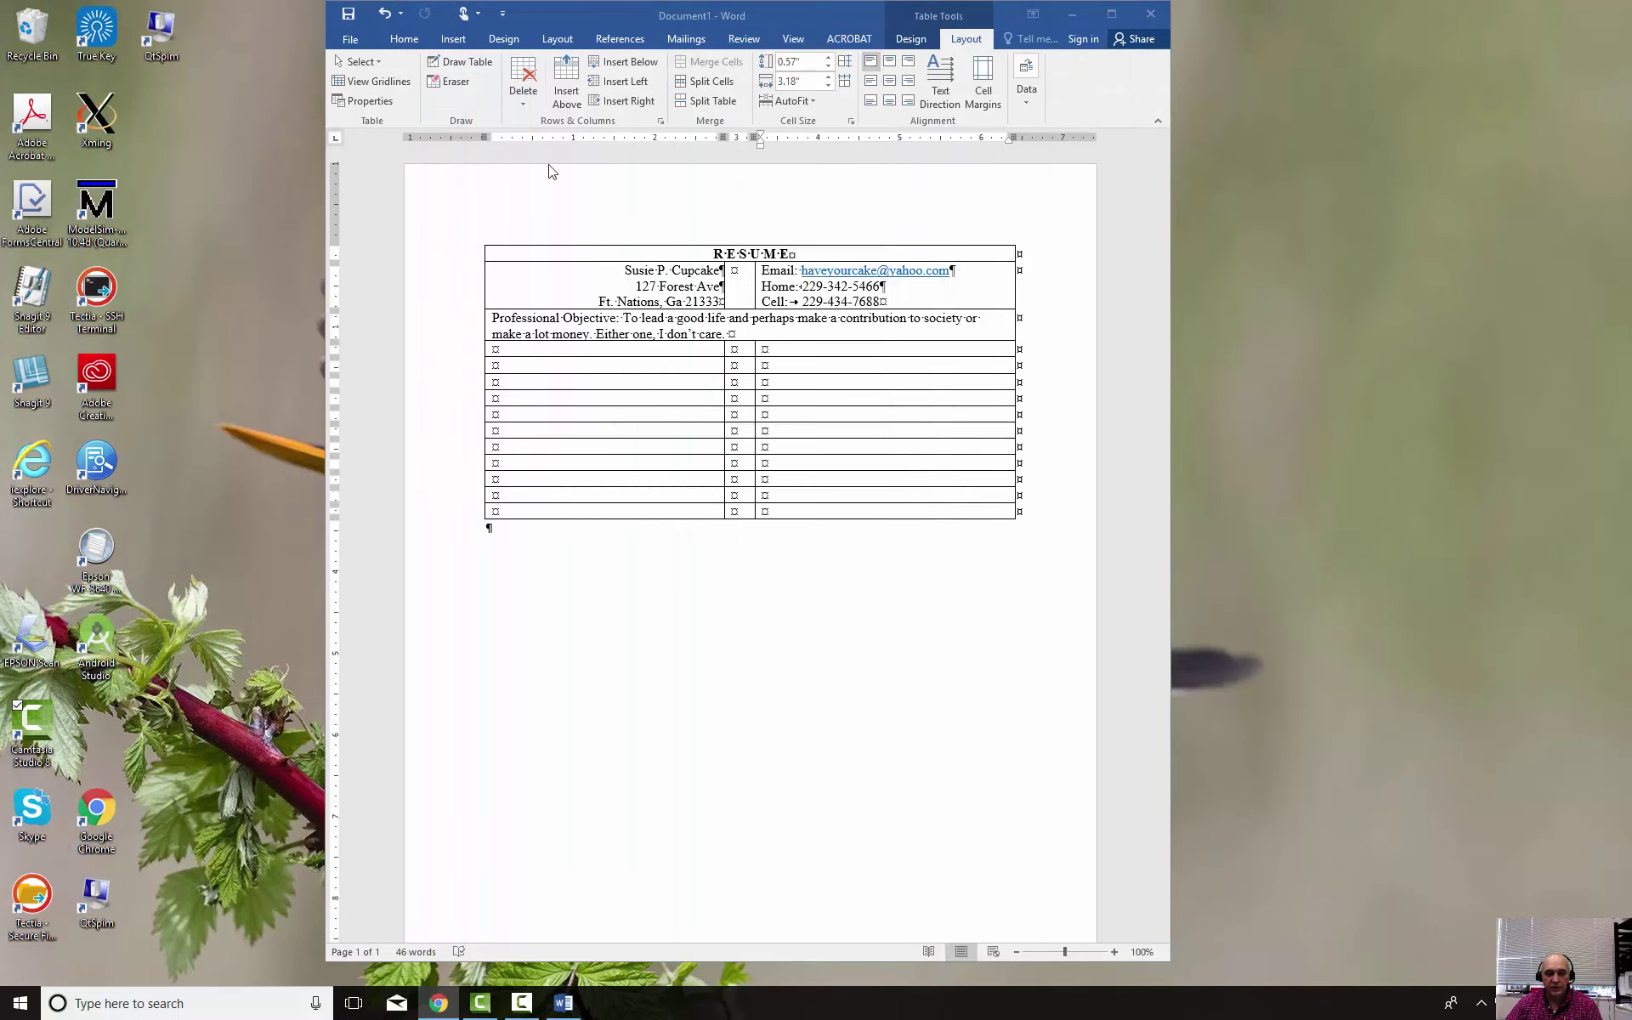
# Insert an empty spacer row directly below the contact details row
pyautogui.click(945, 305)
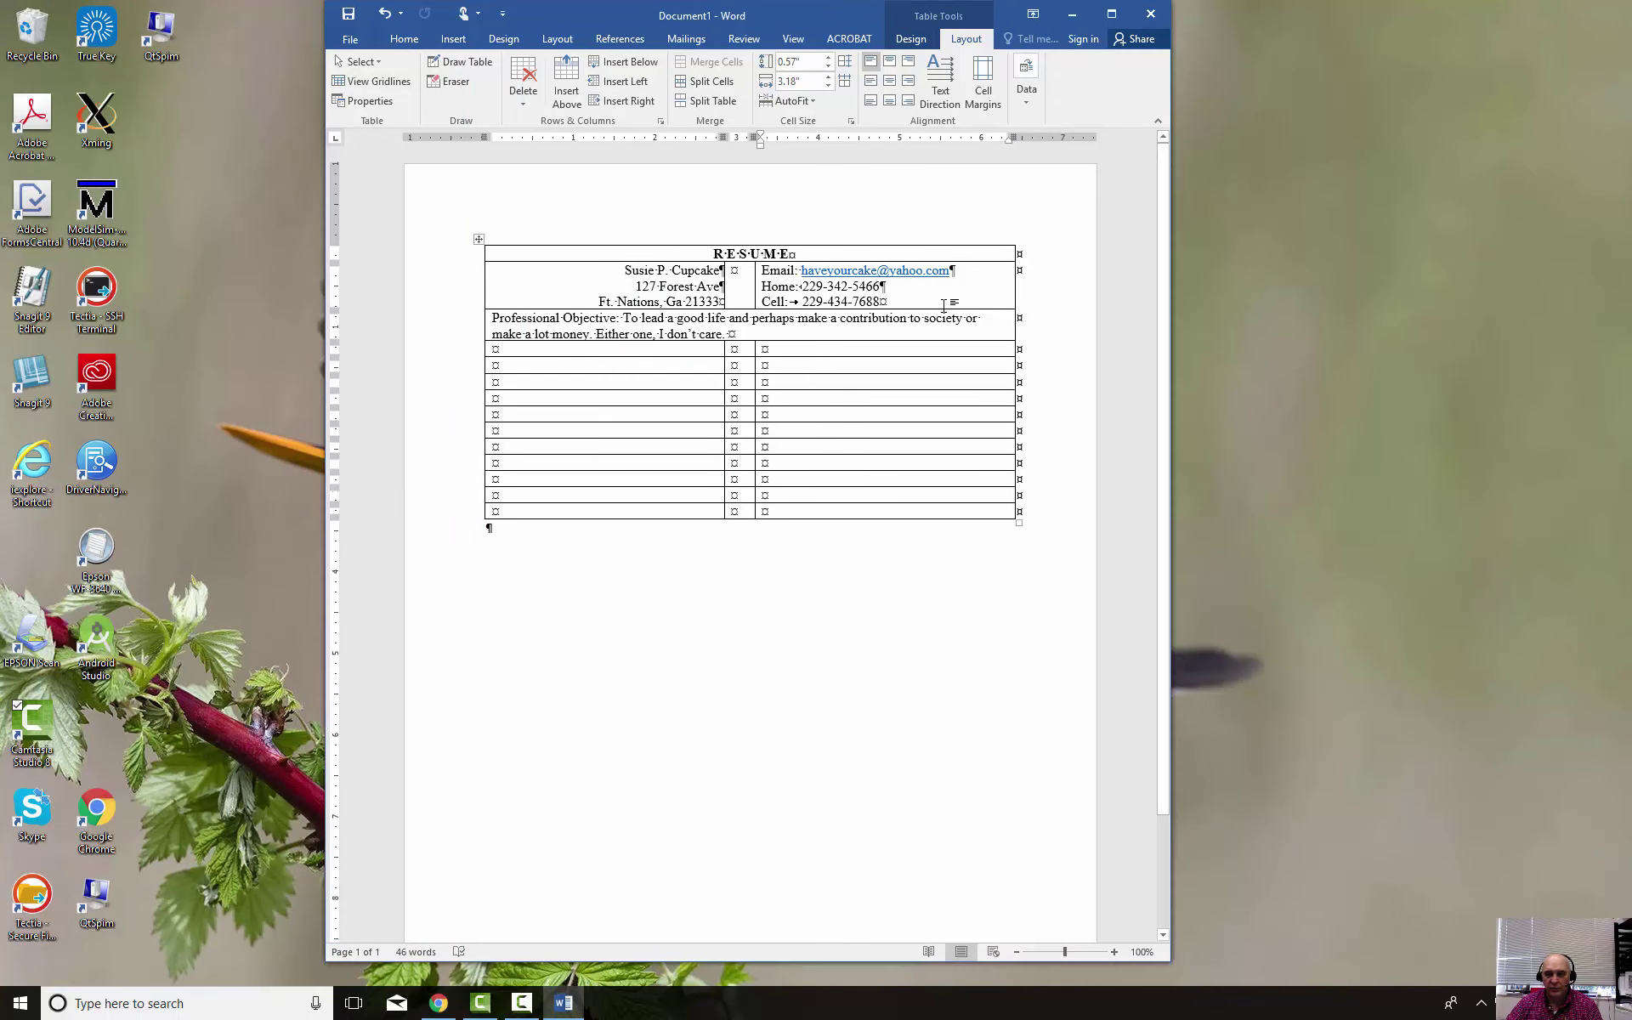
pyautogui.rightClick(944, 306)
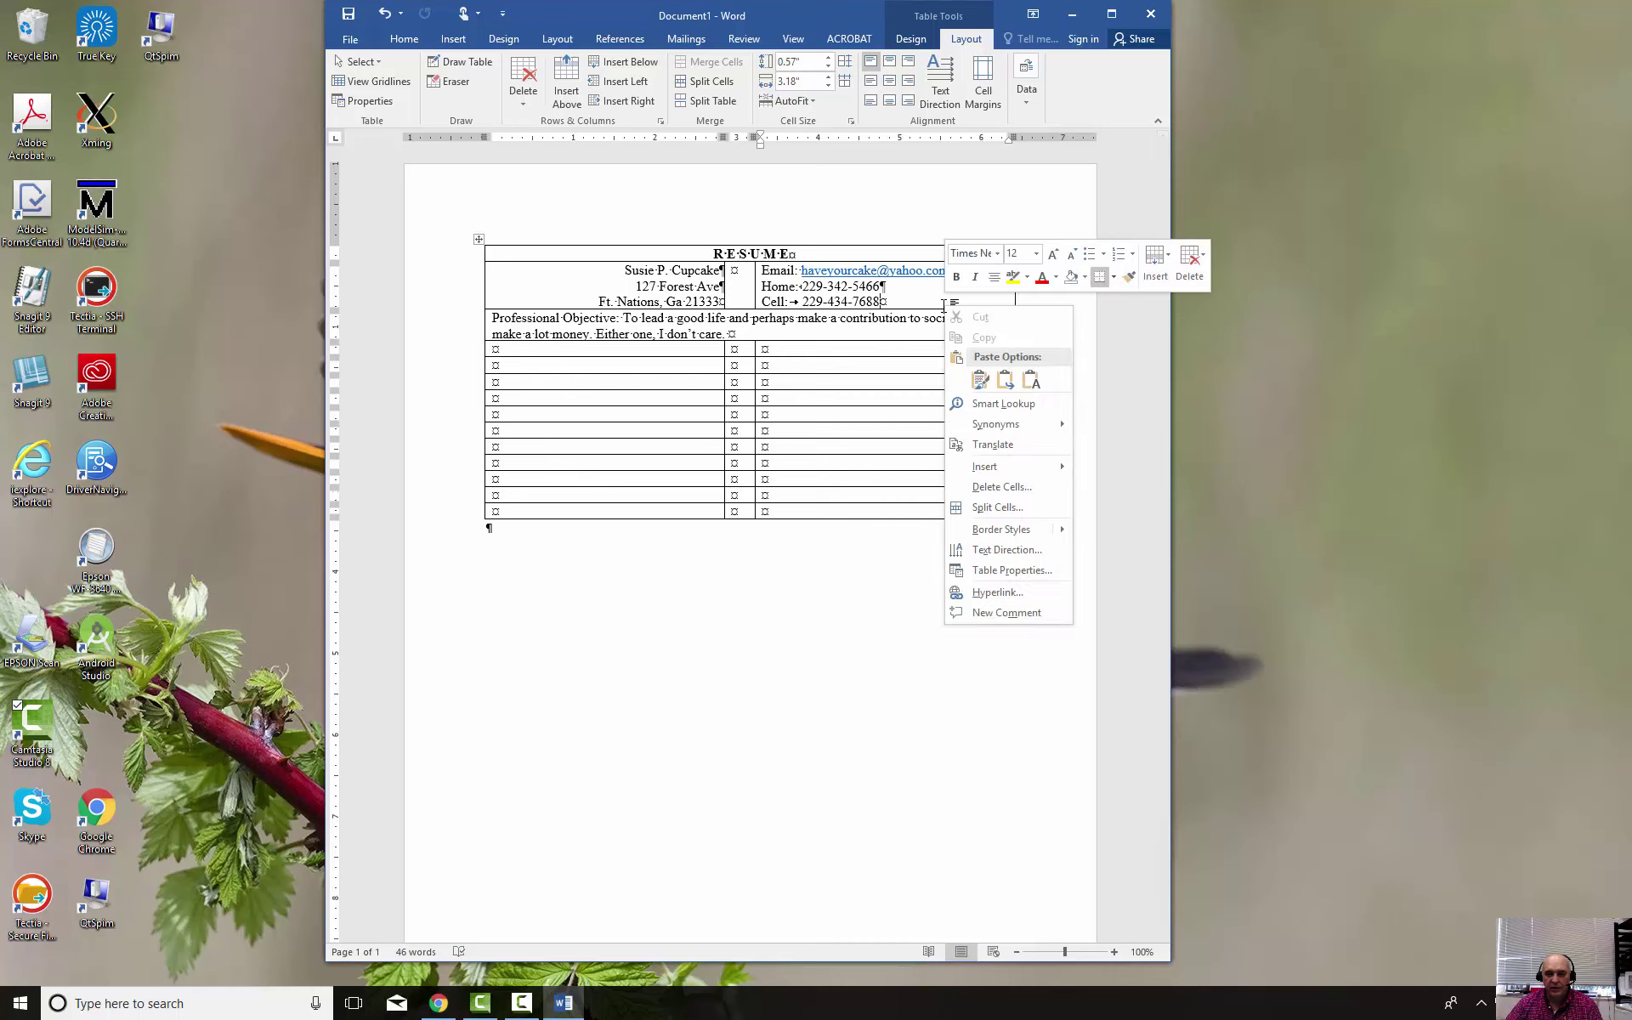
pyautogui.moveTo(1024, 466)
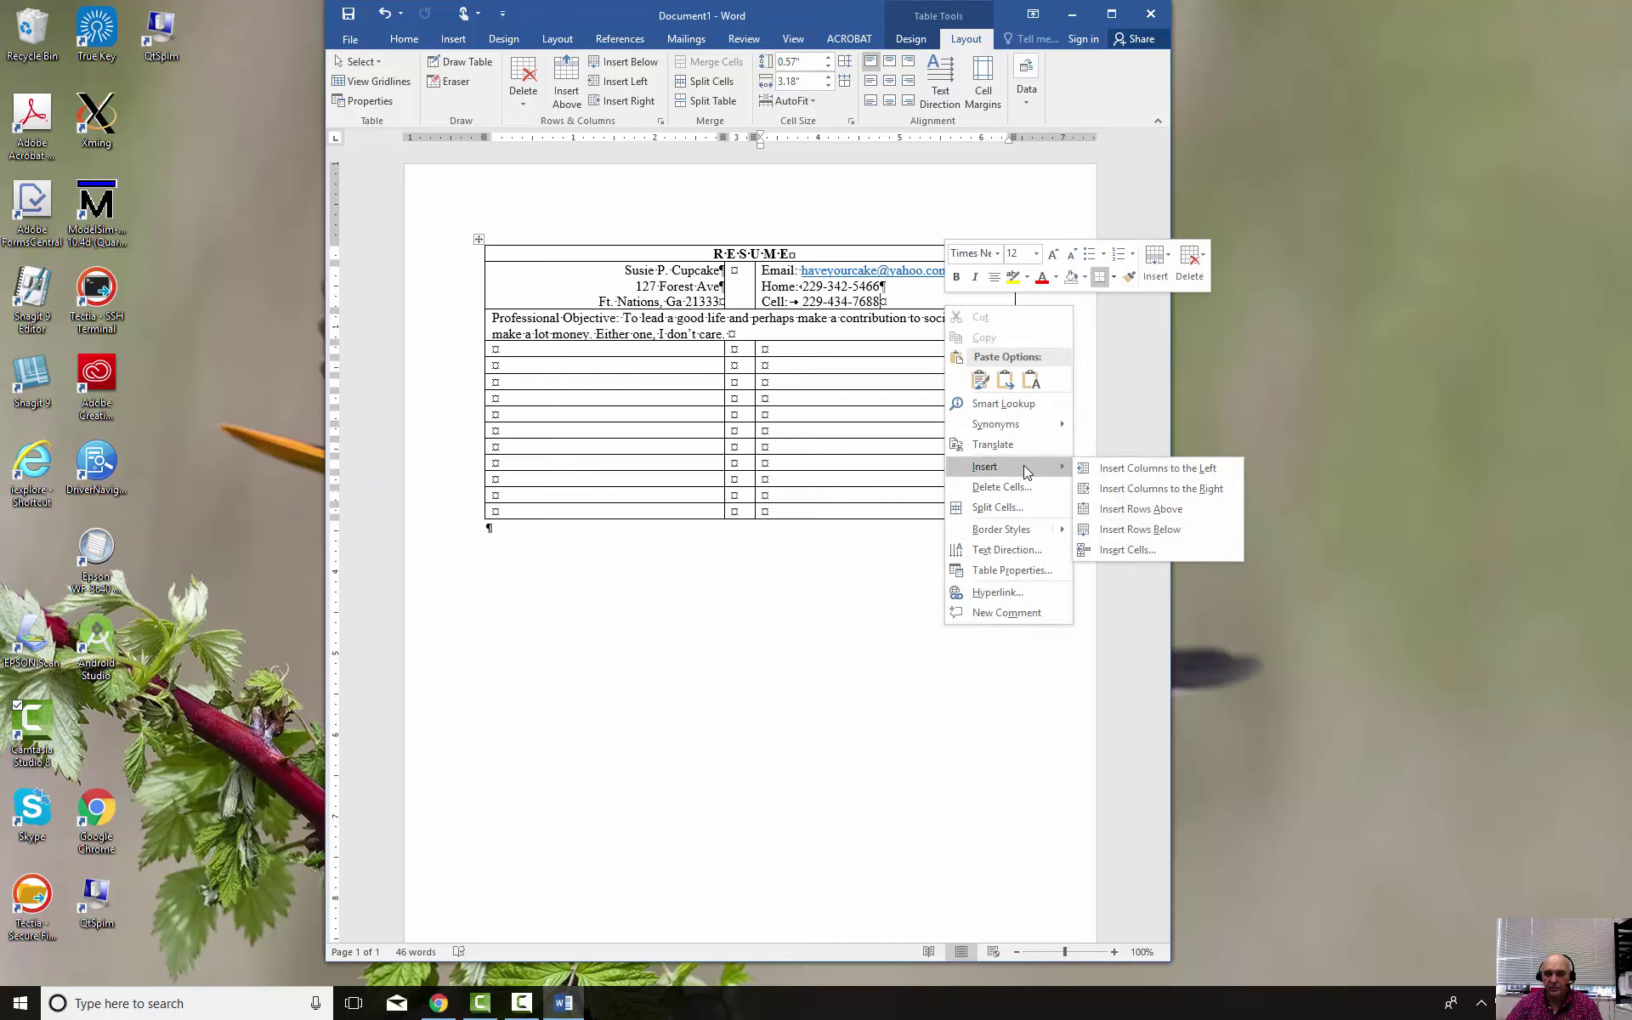
pyautogui.click(1147, 530)
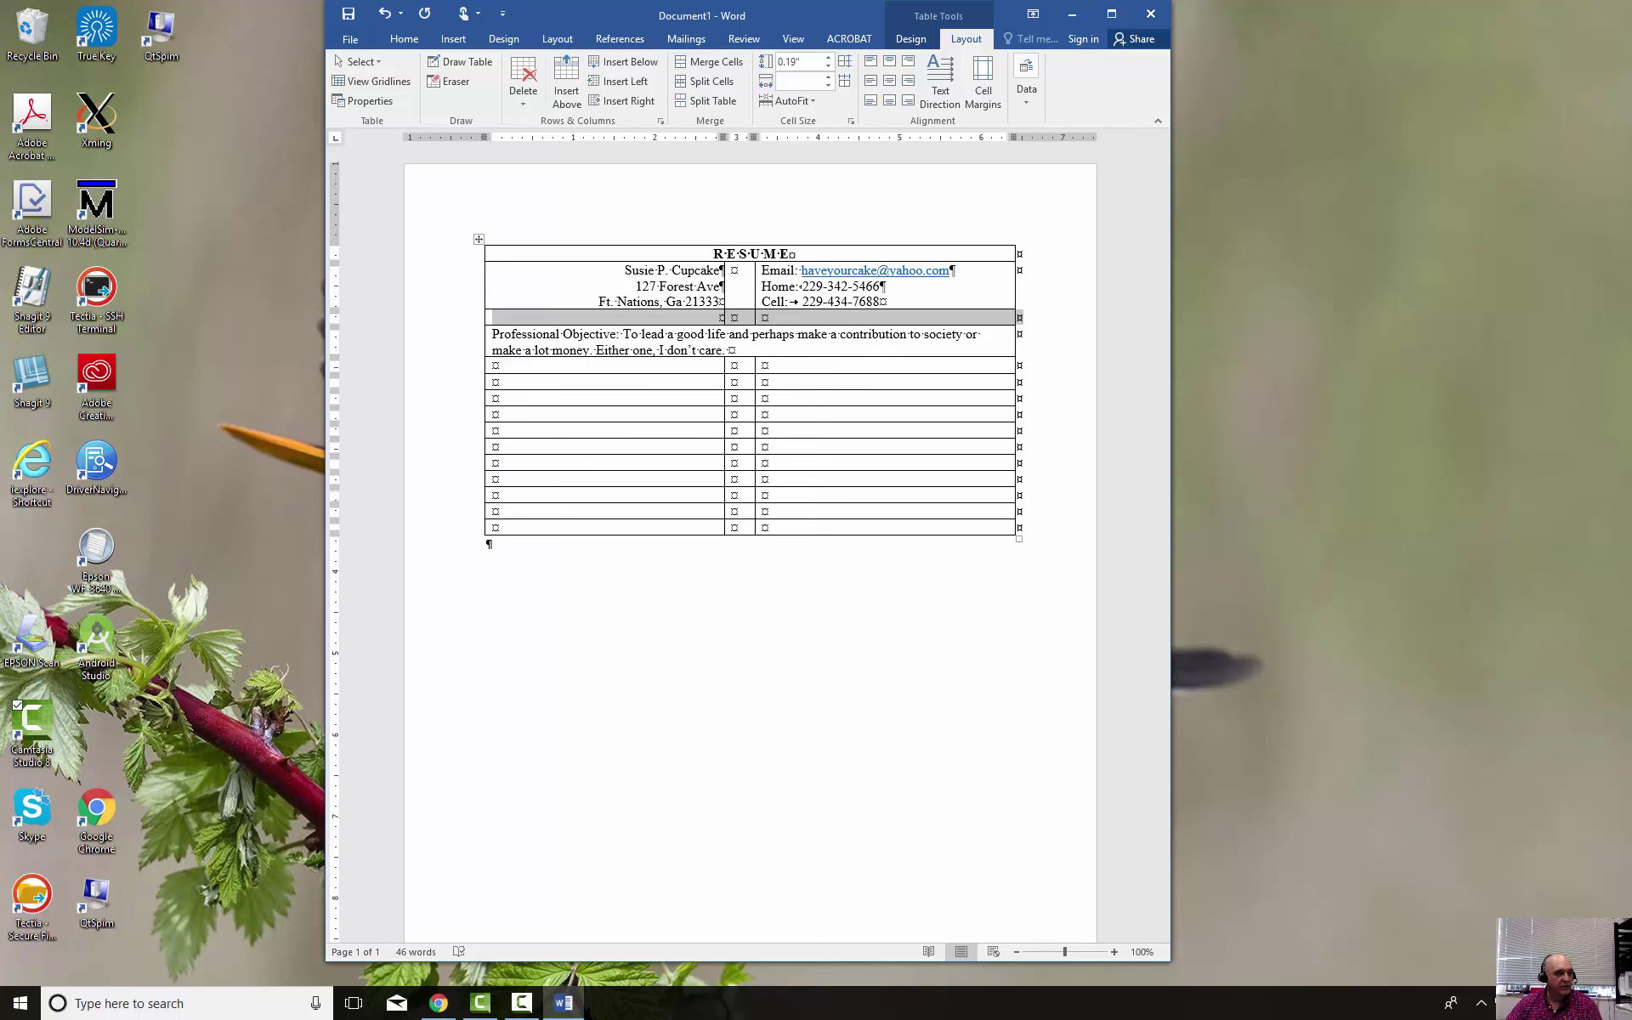
pyautogui.hotkey('alt', 'Tab')
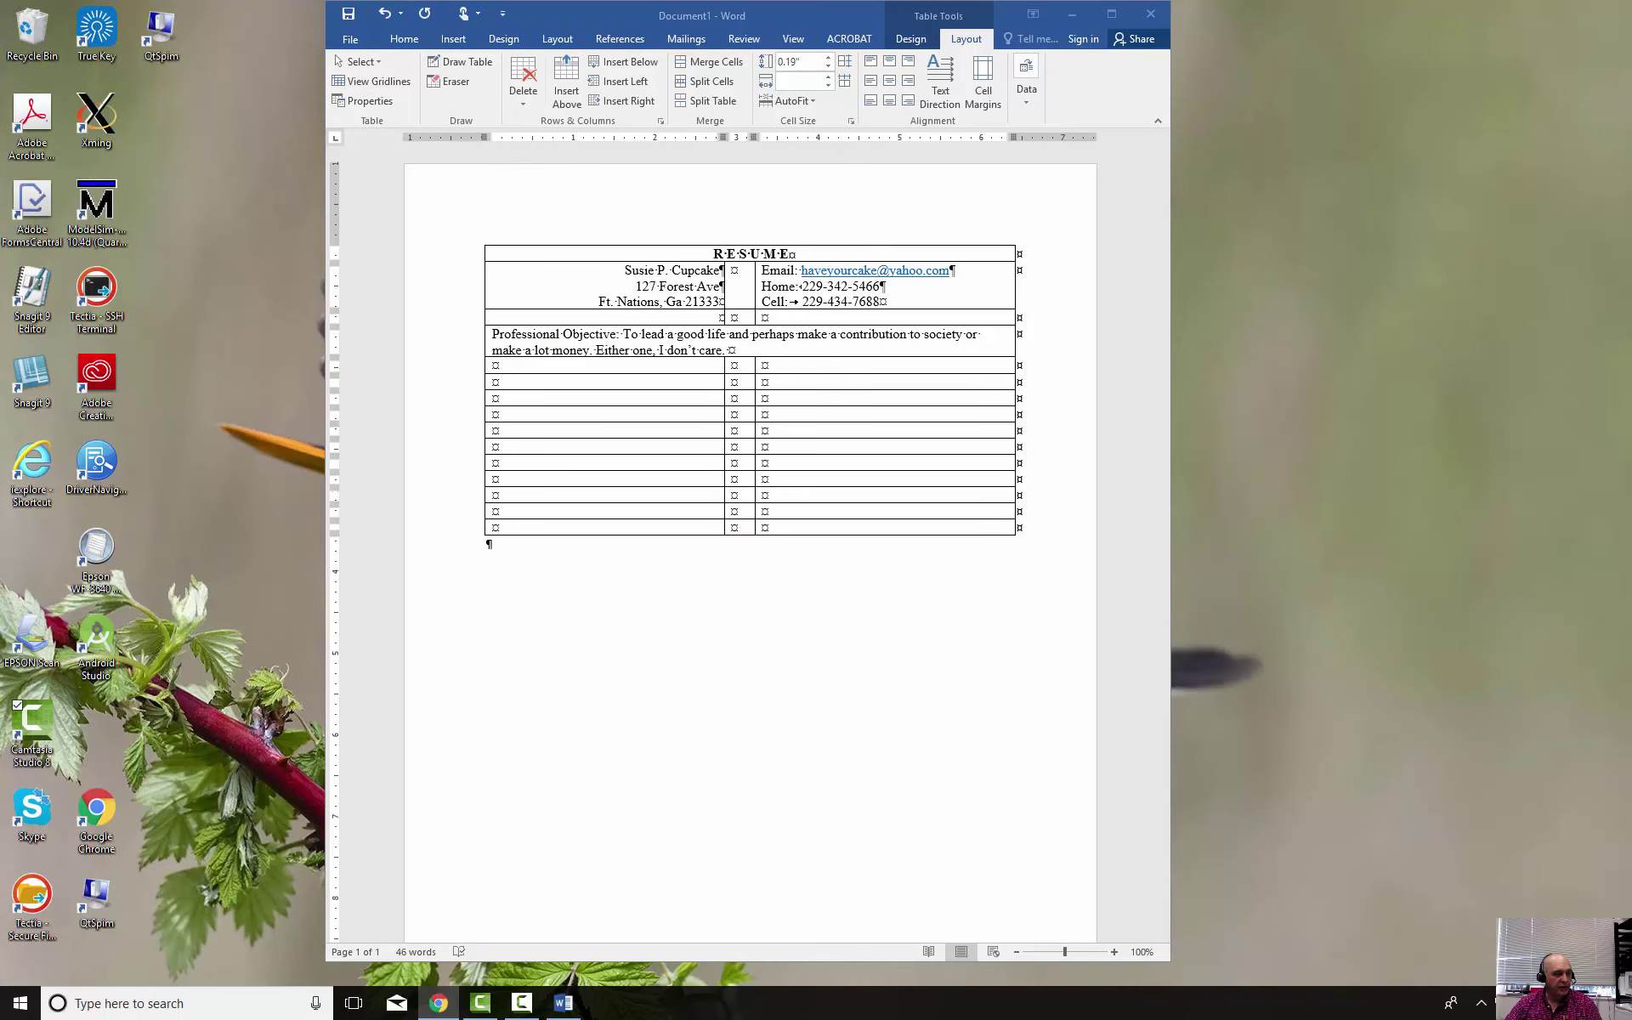
# Merge the first empty row under the objective into one cell and type a centred EDUCATION heading
pyautogui.click(792, 365)
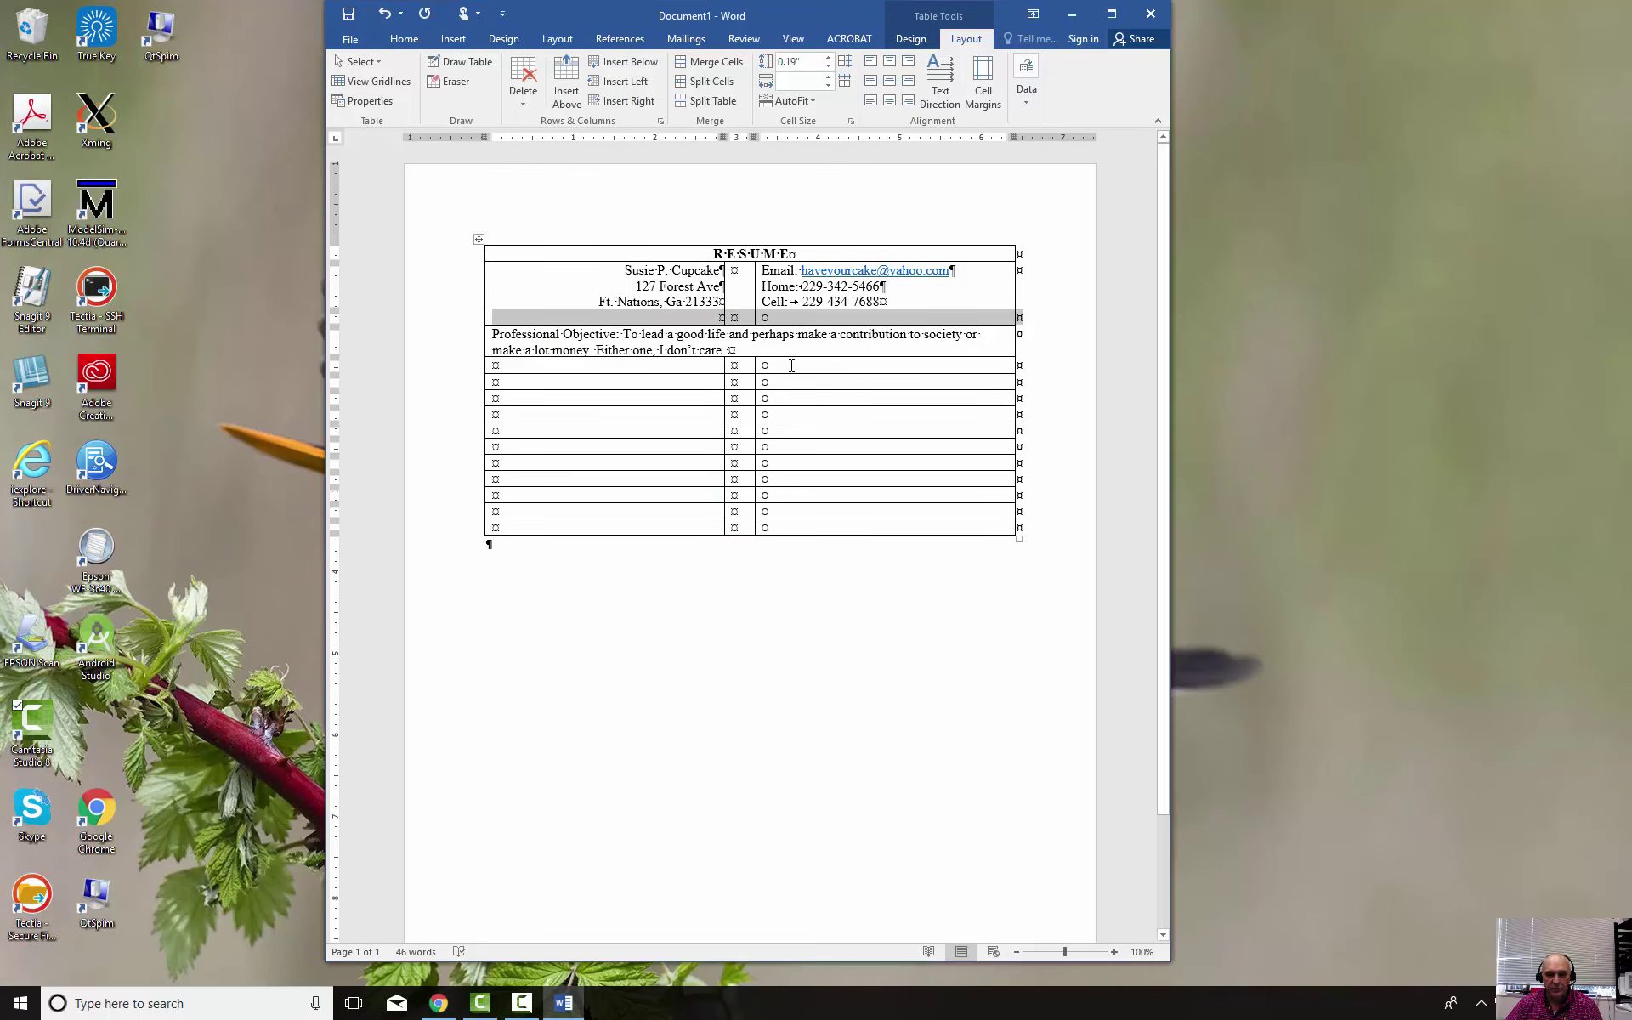
pyautogui.click(733, 361)
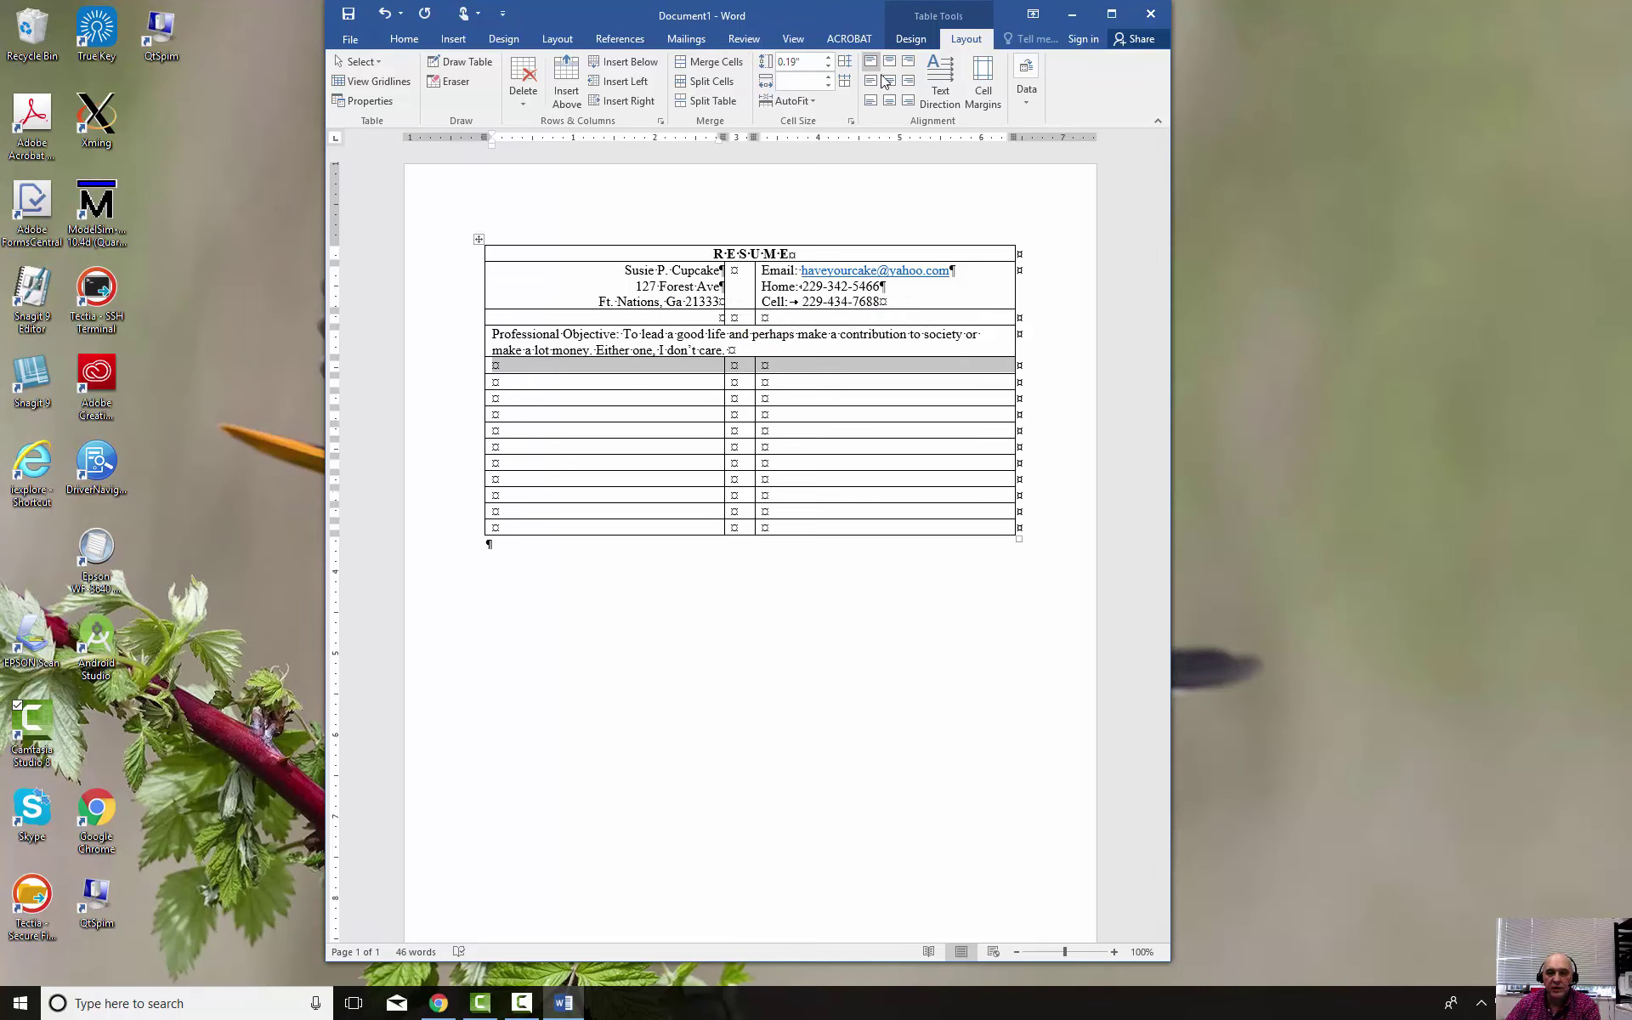
pyautogui.click(731, 63)
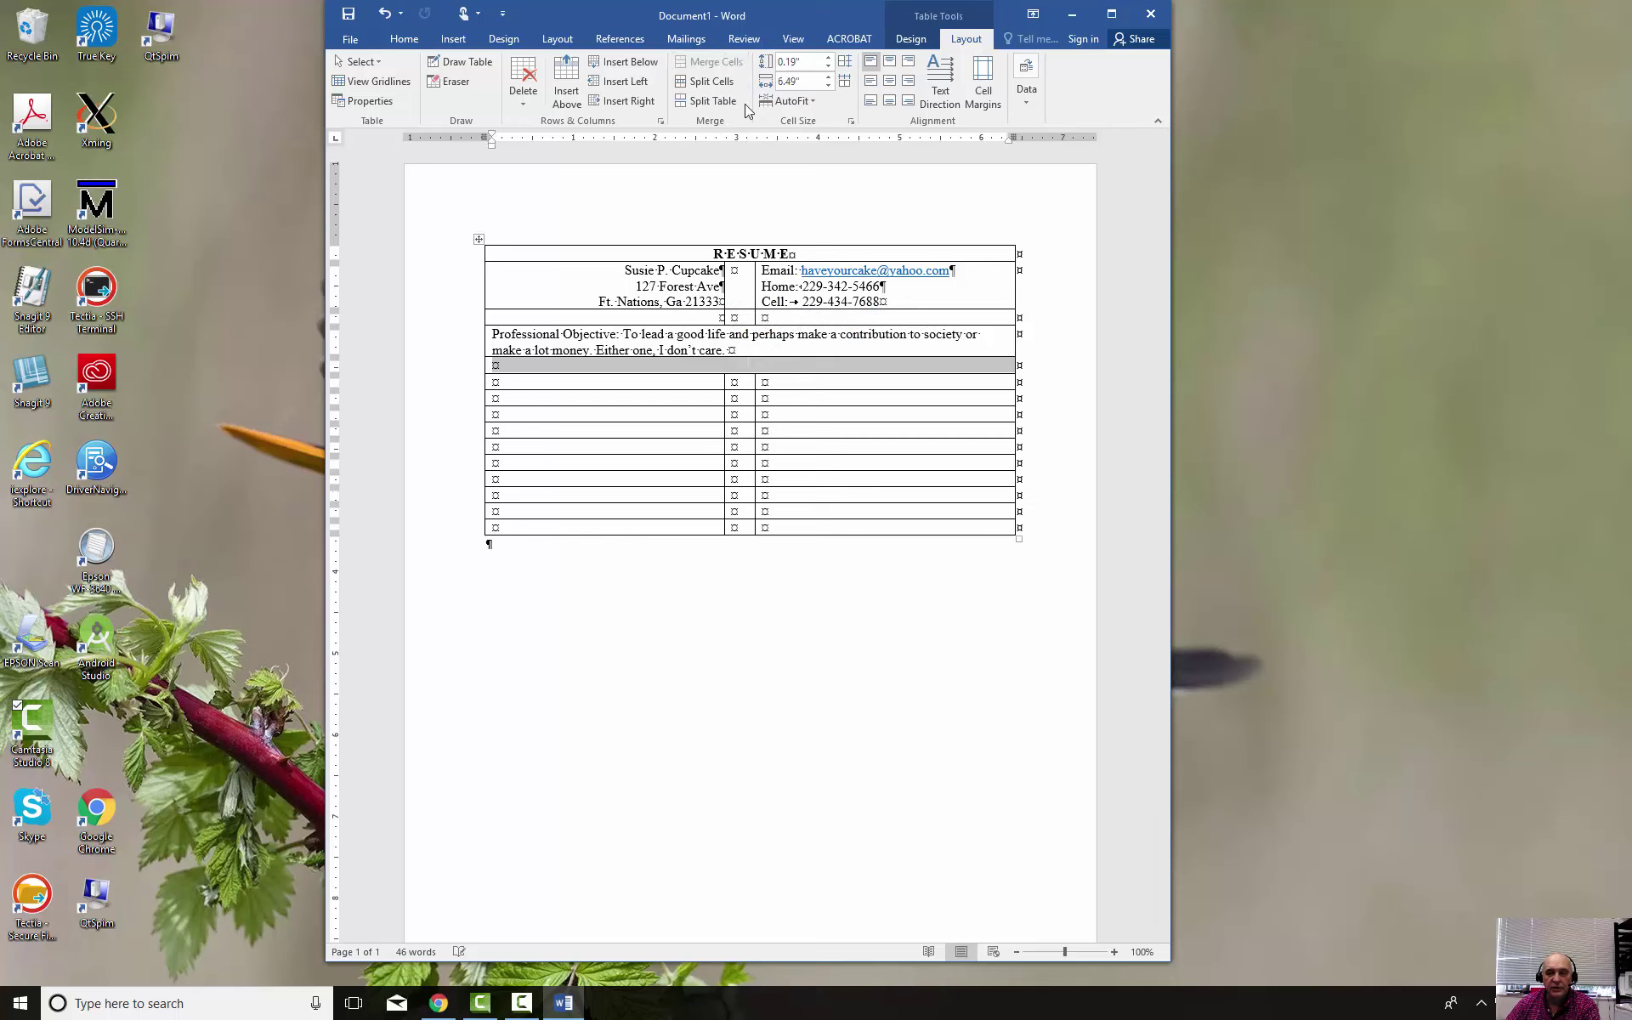
pyautogui.click(879, 372)
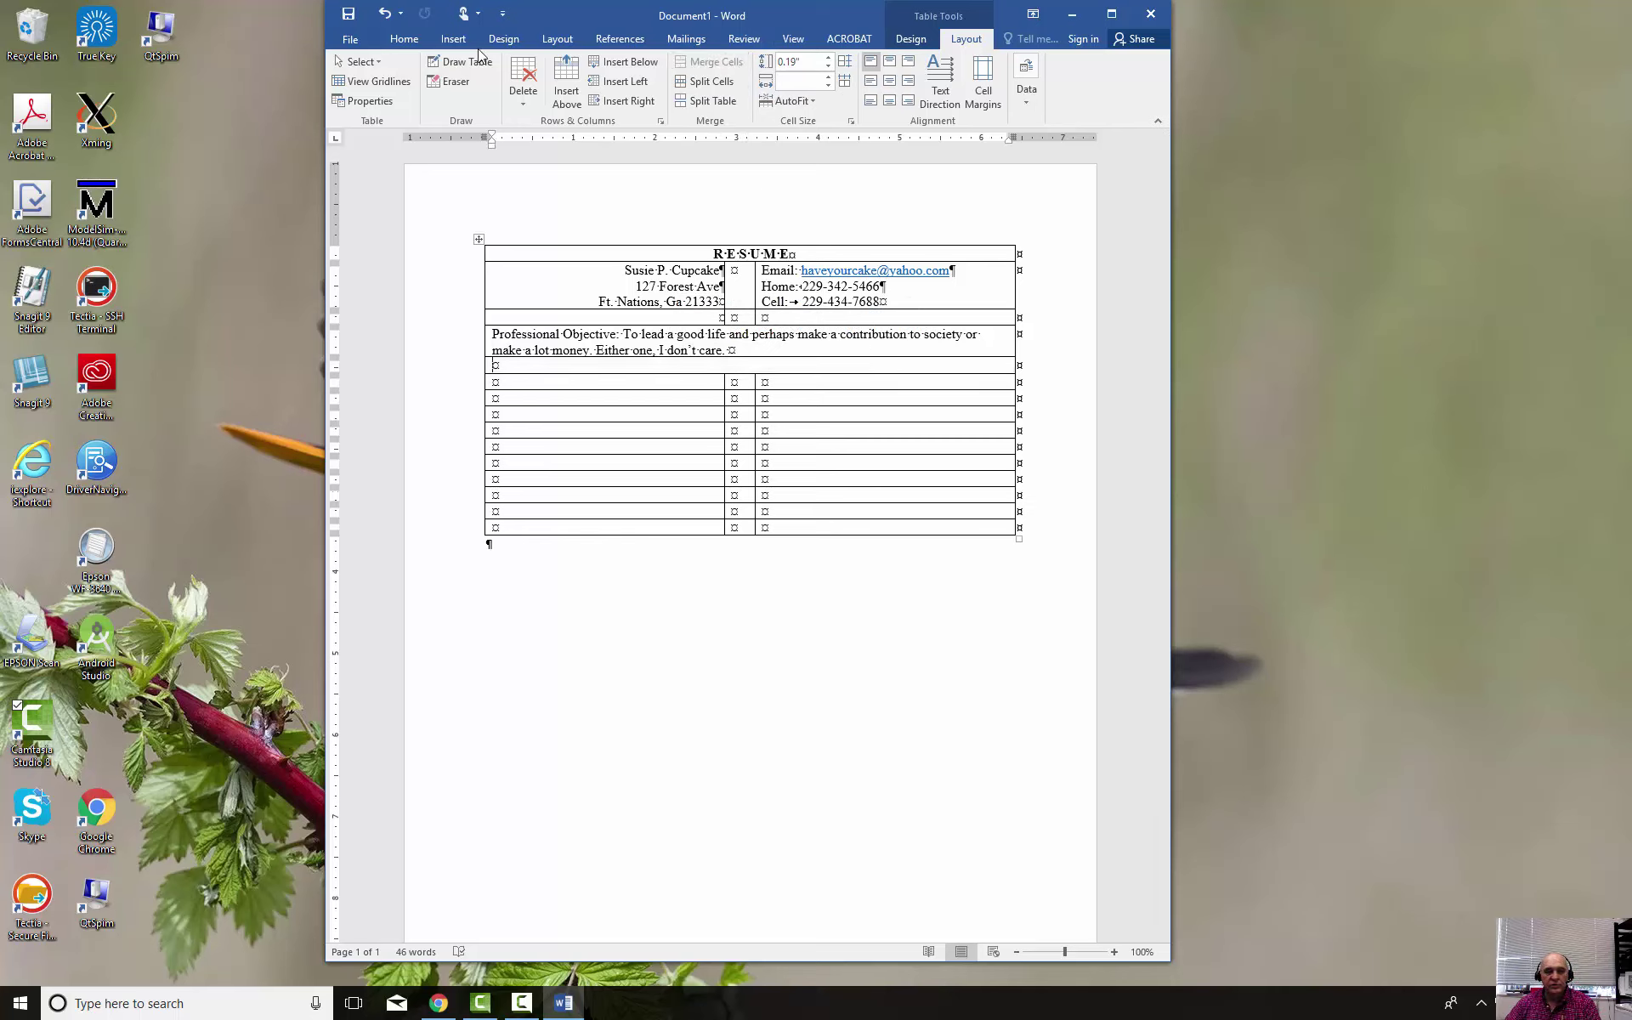
pyautogui.click(405, 39)
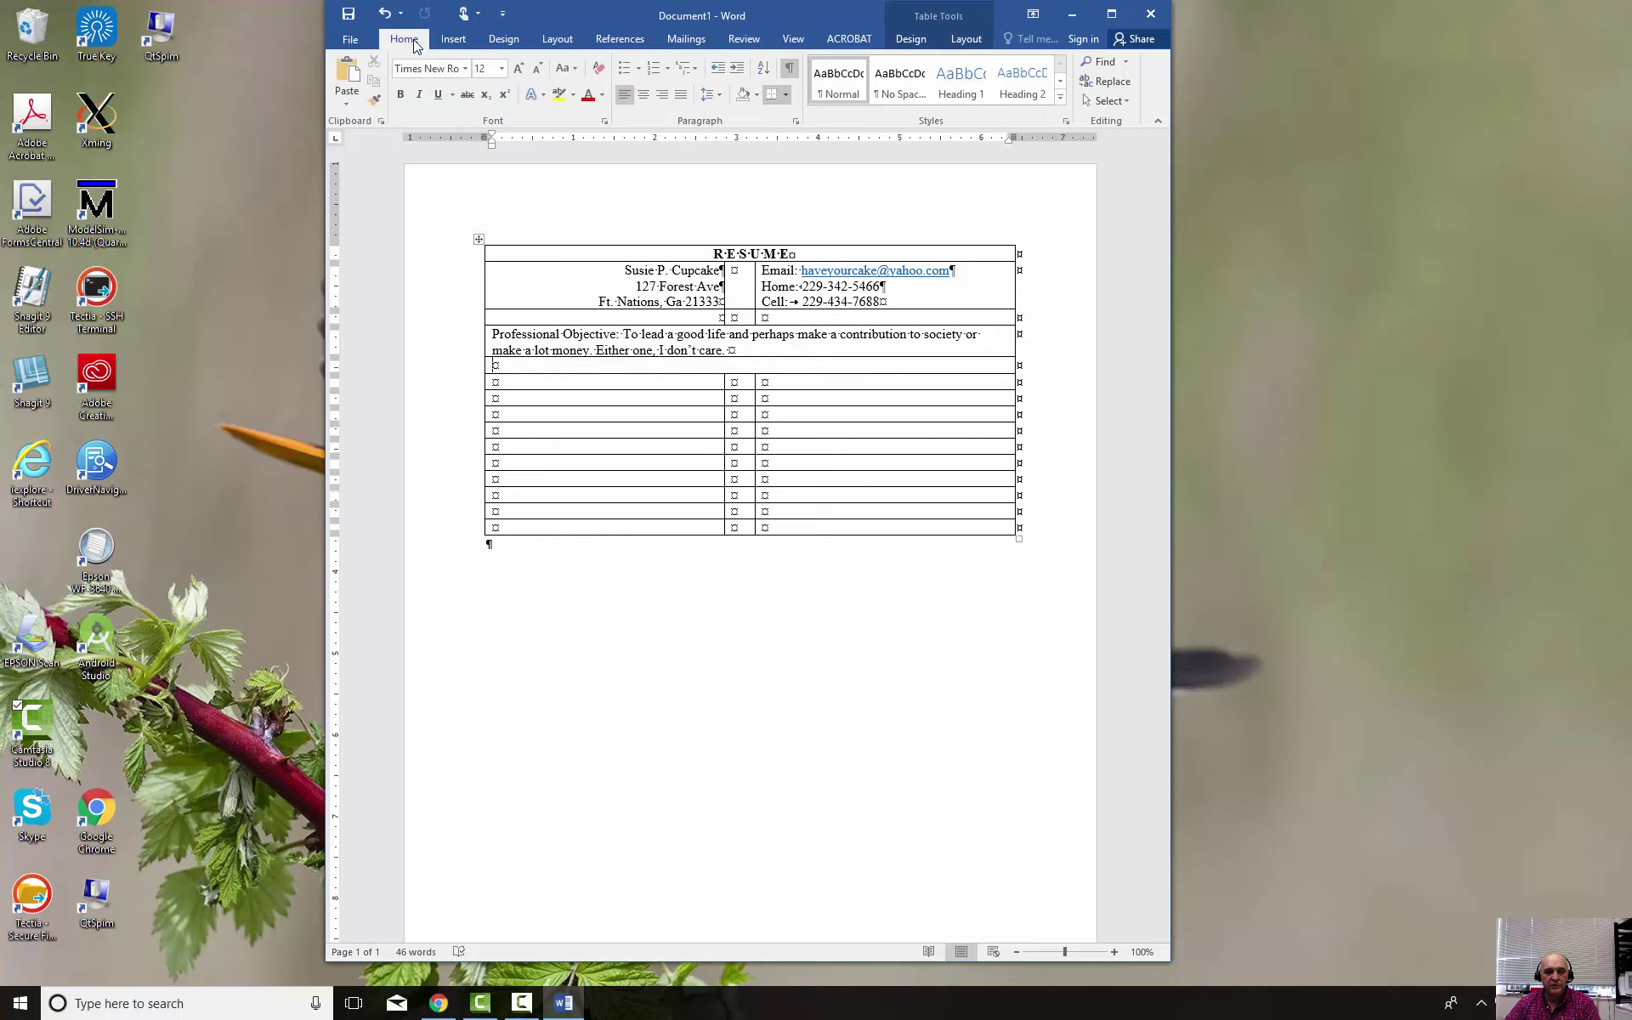
pyautogui.click(644, 94)
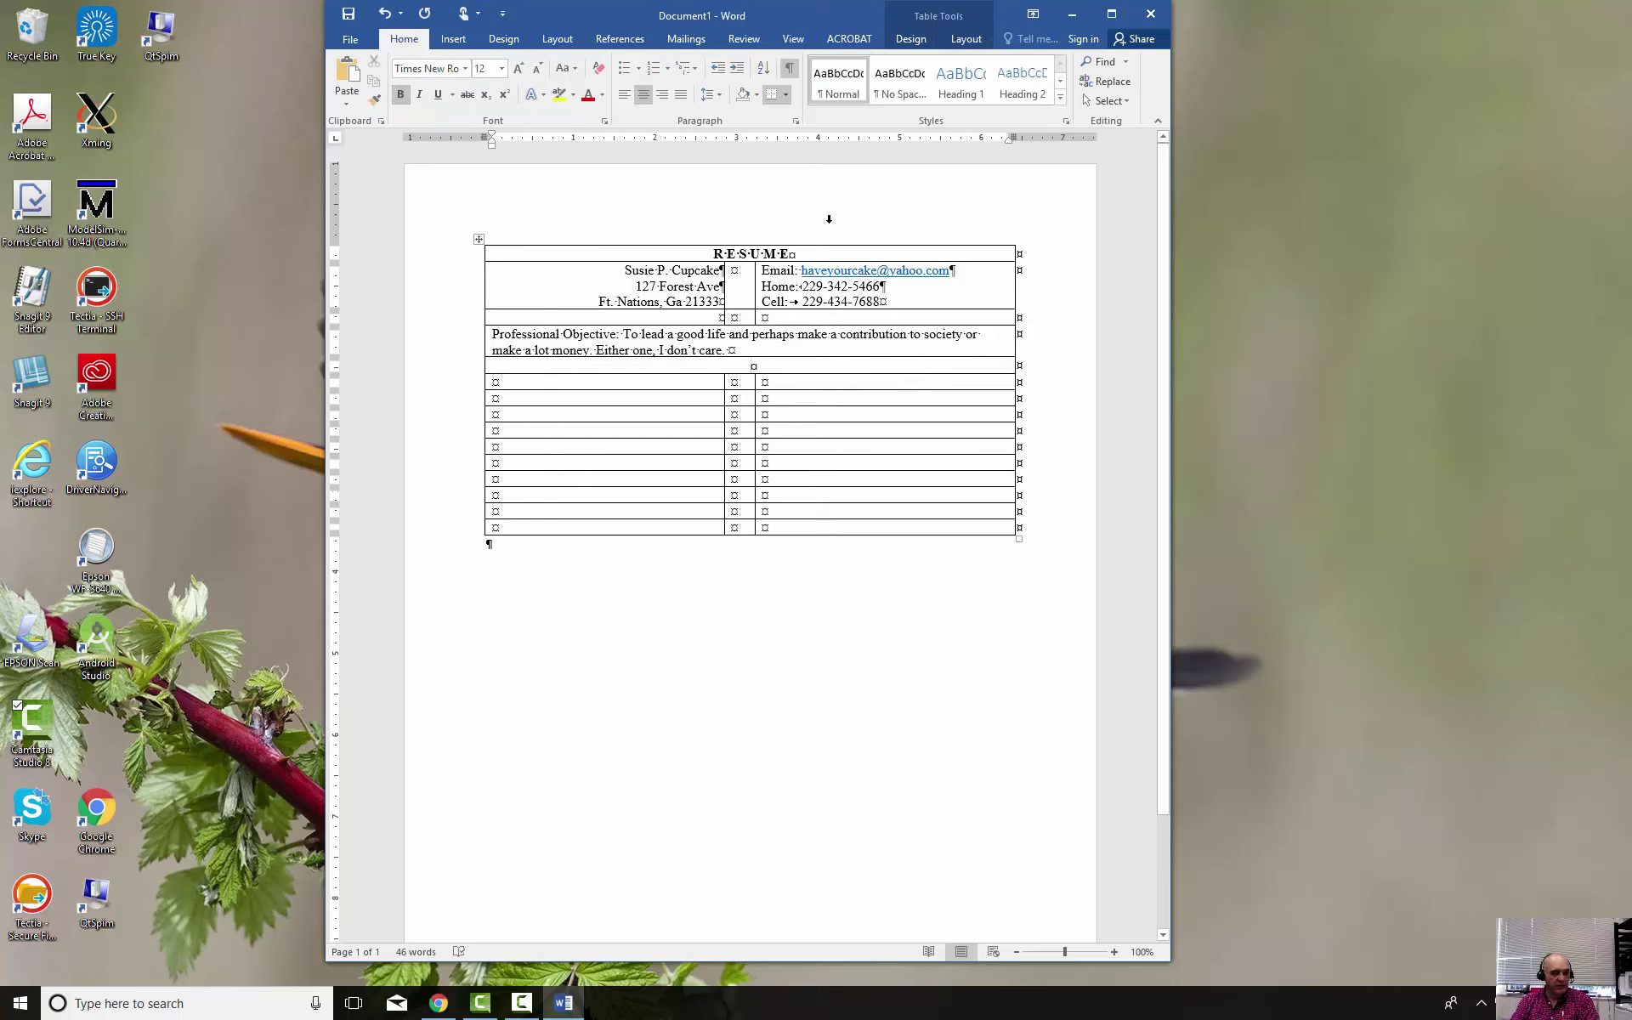
pyautogui.write('EDUCATION')
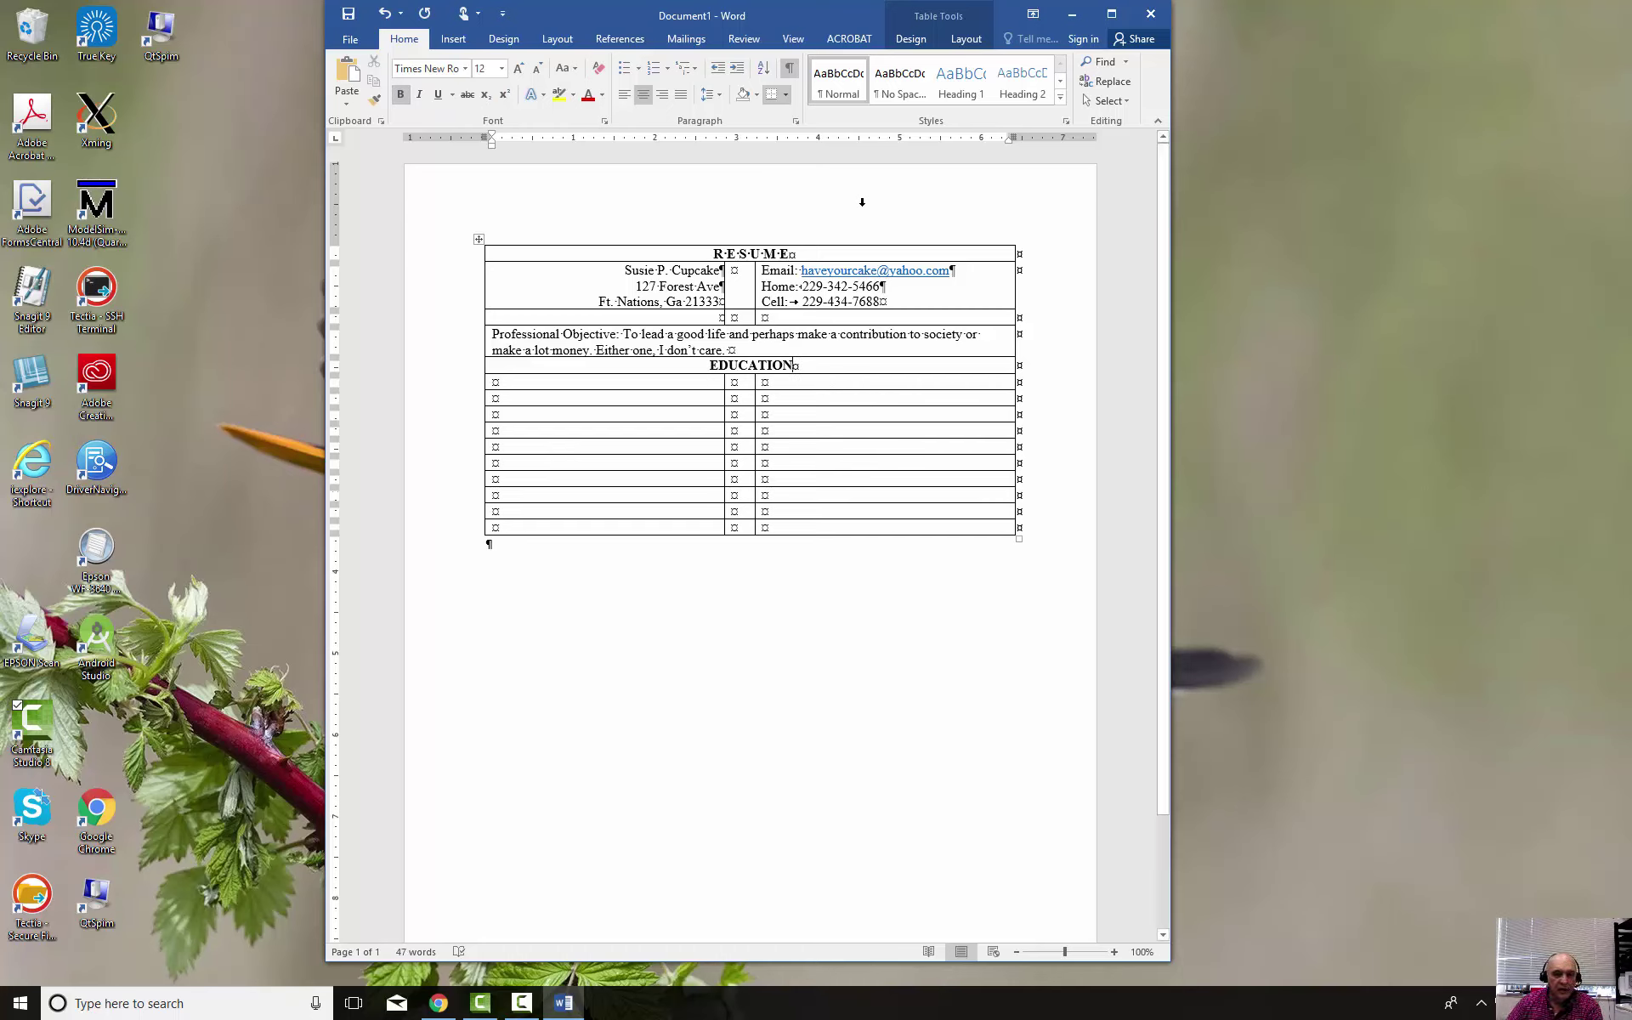
pyautogui.click(438, 1003)
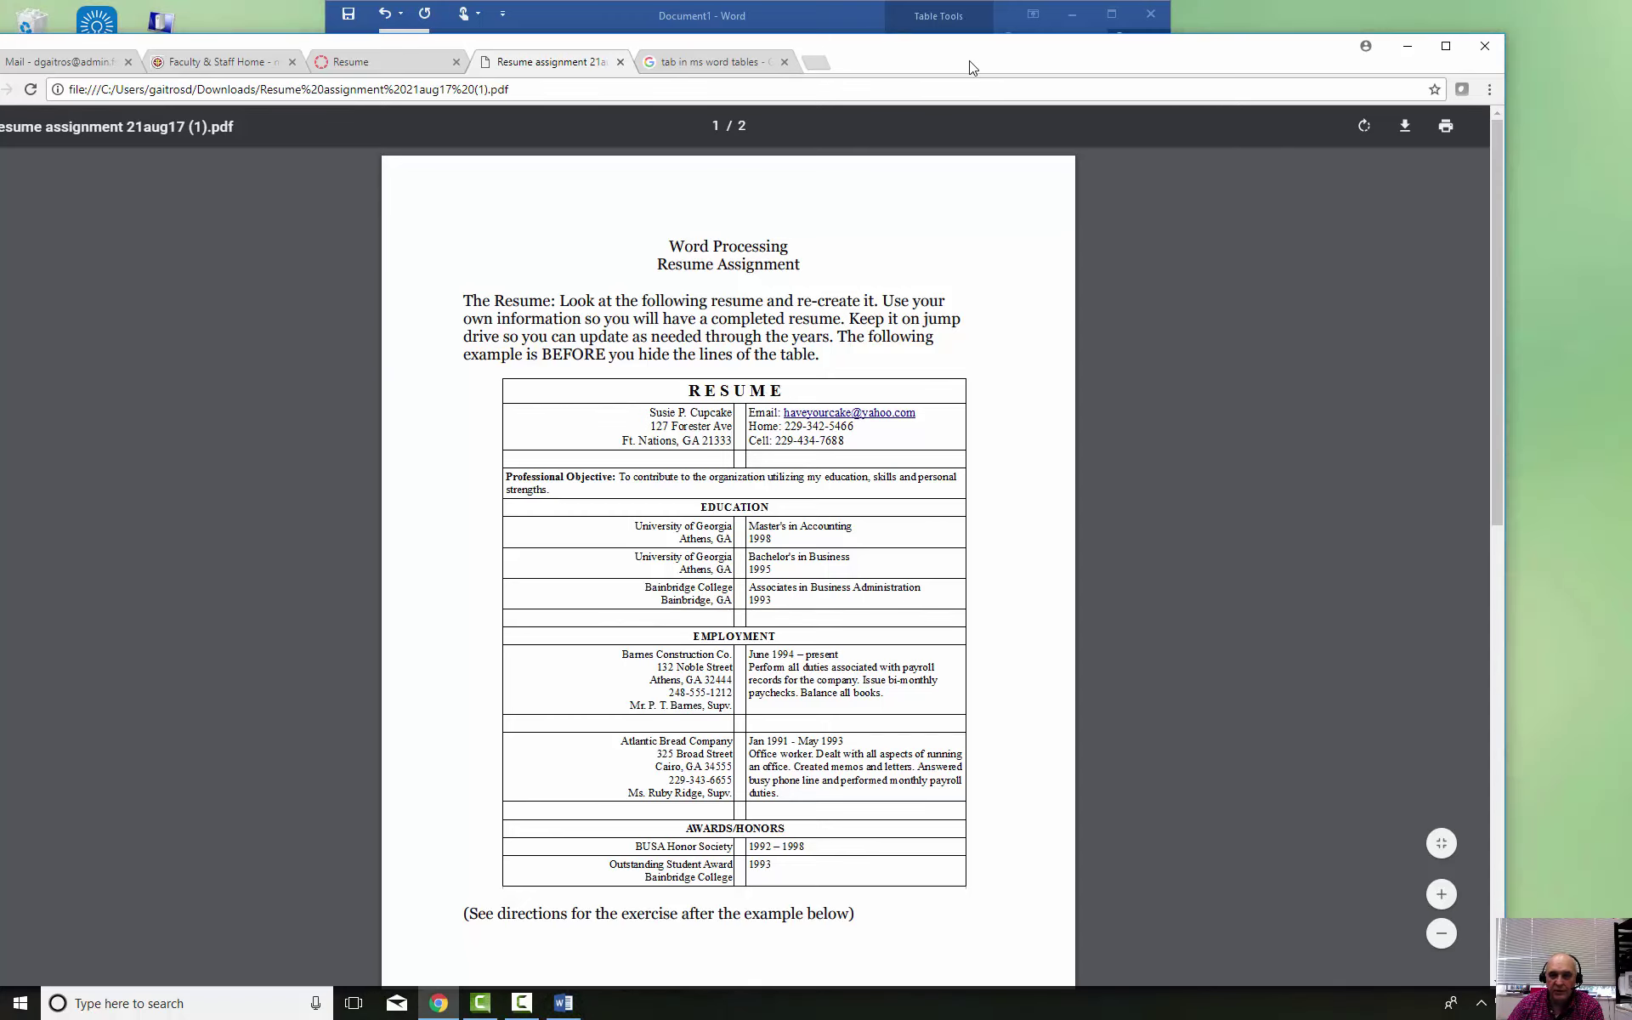
# Enter 'University of Georgia' with 'Athens, Ga' below it in the first education cell
pyautogui.click(1407, 45)
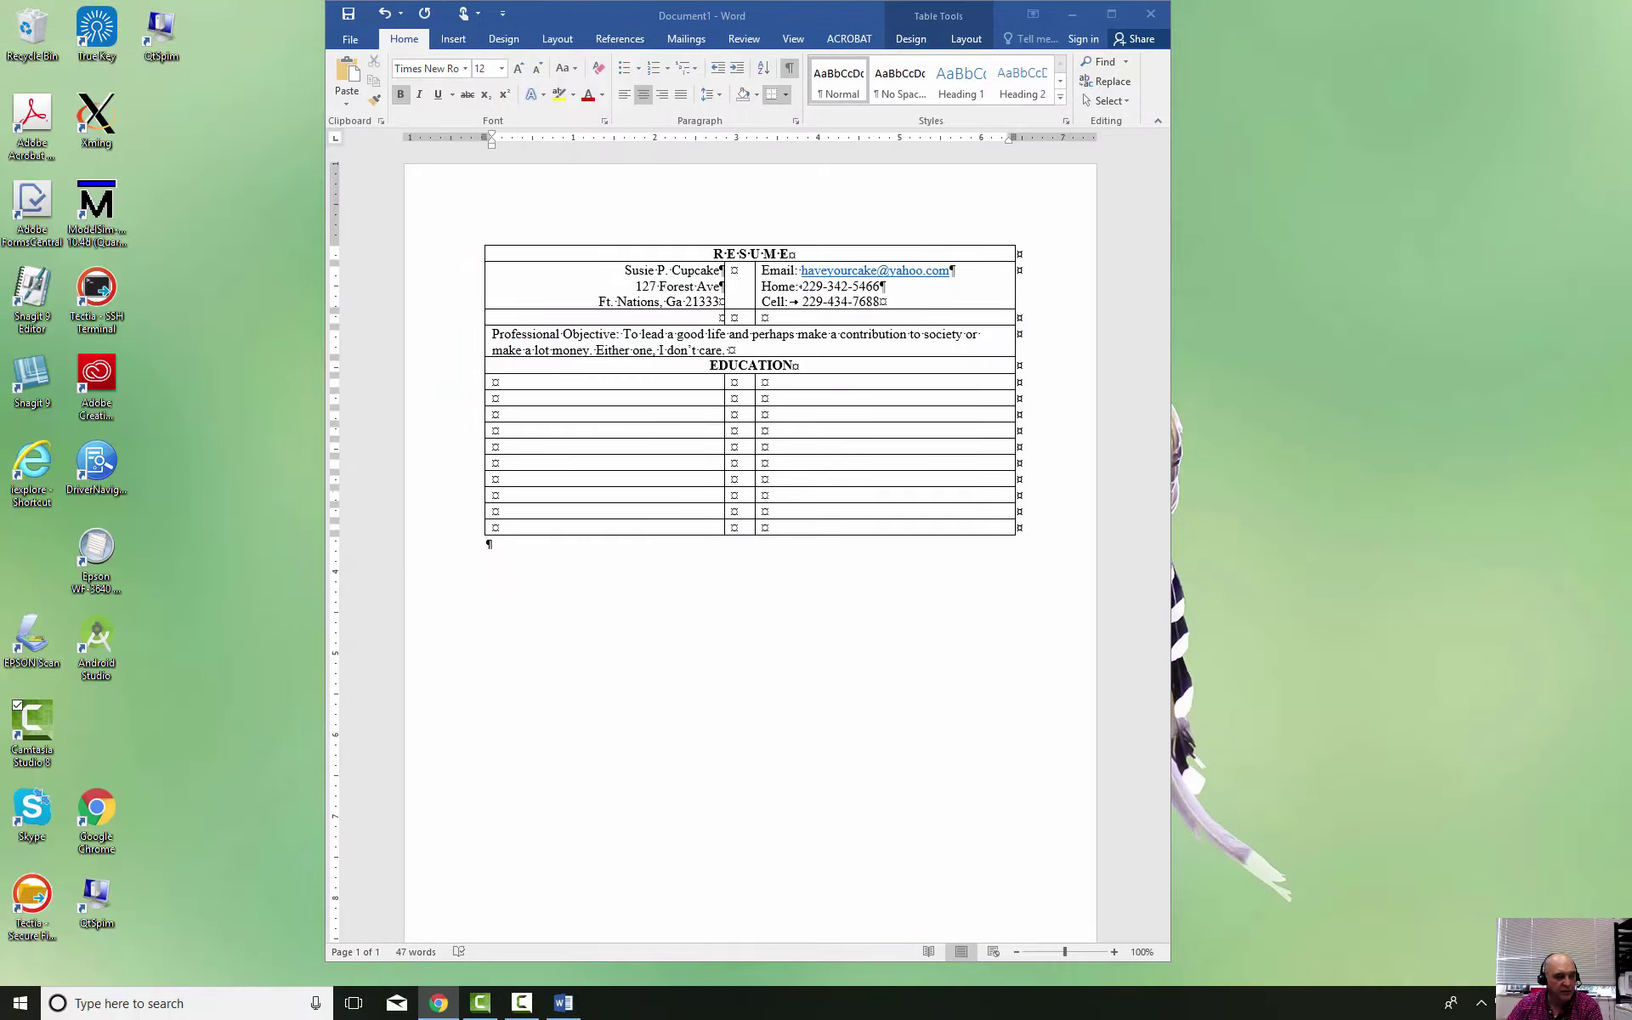
pyautogui.click(787, 372)
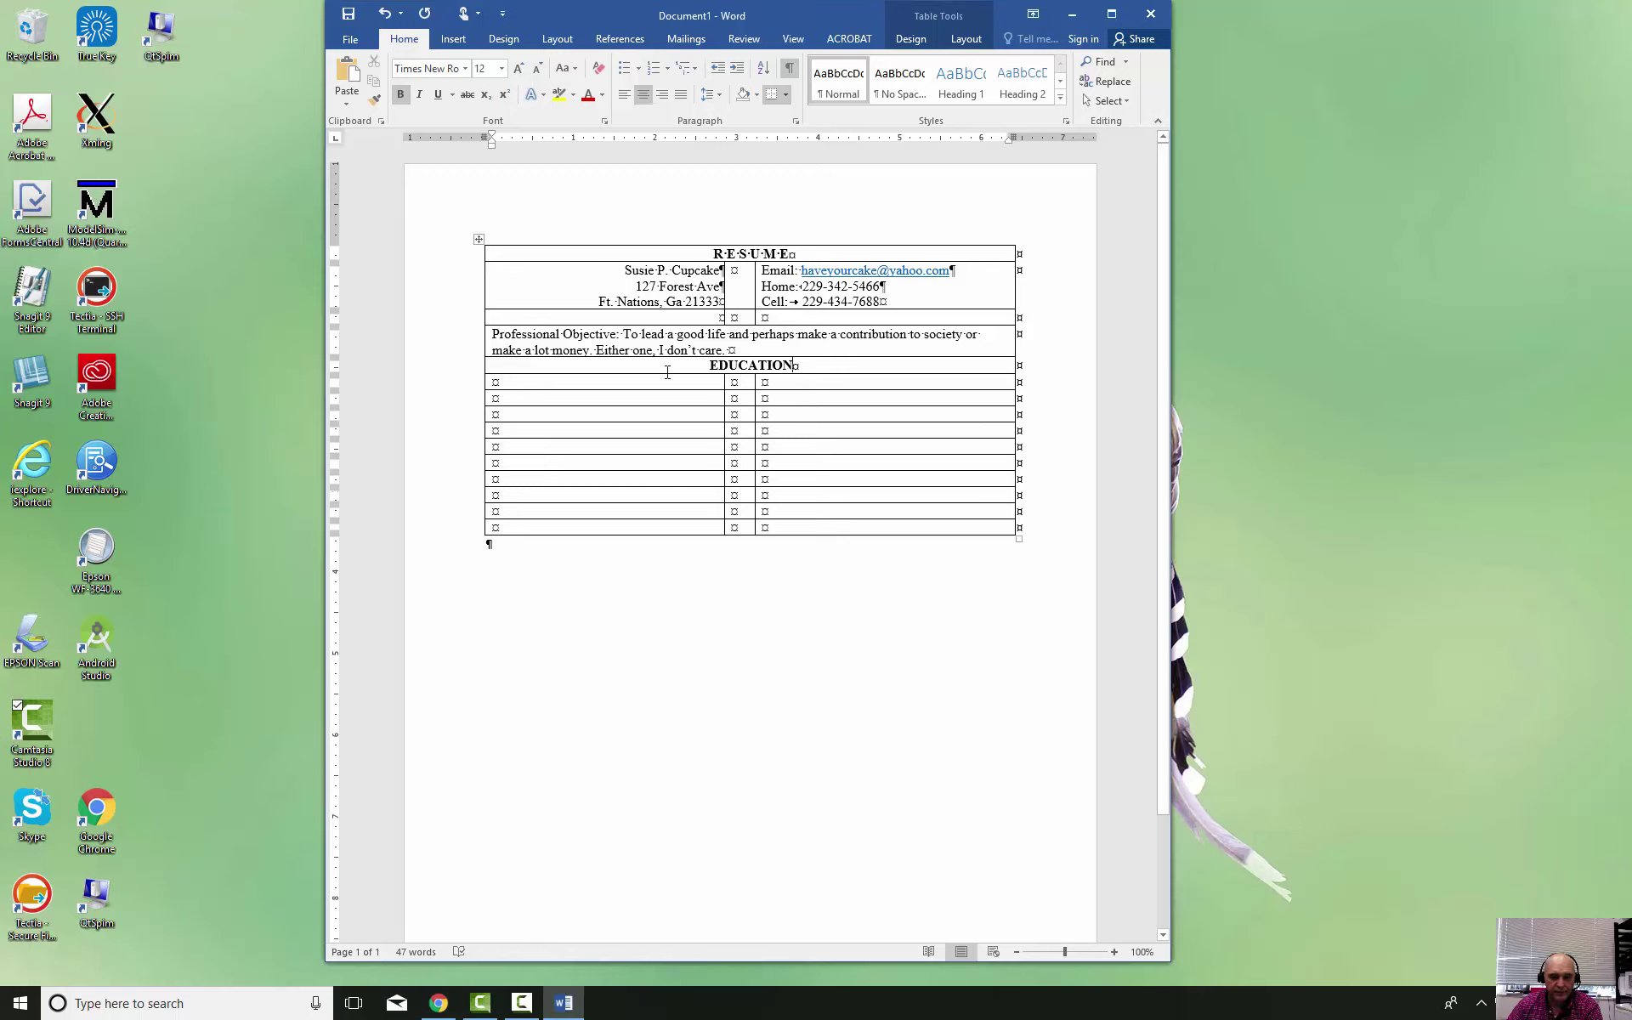
pyautogui.click(664, 381)
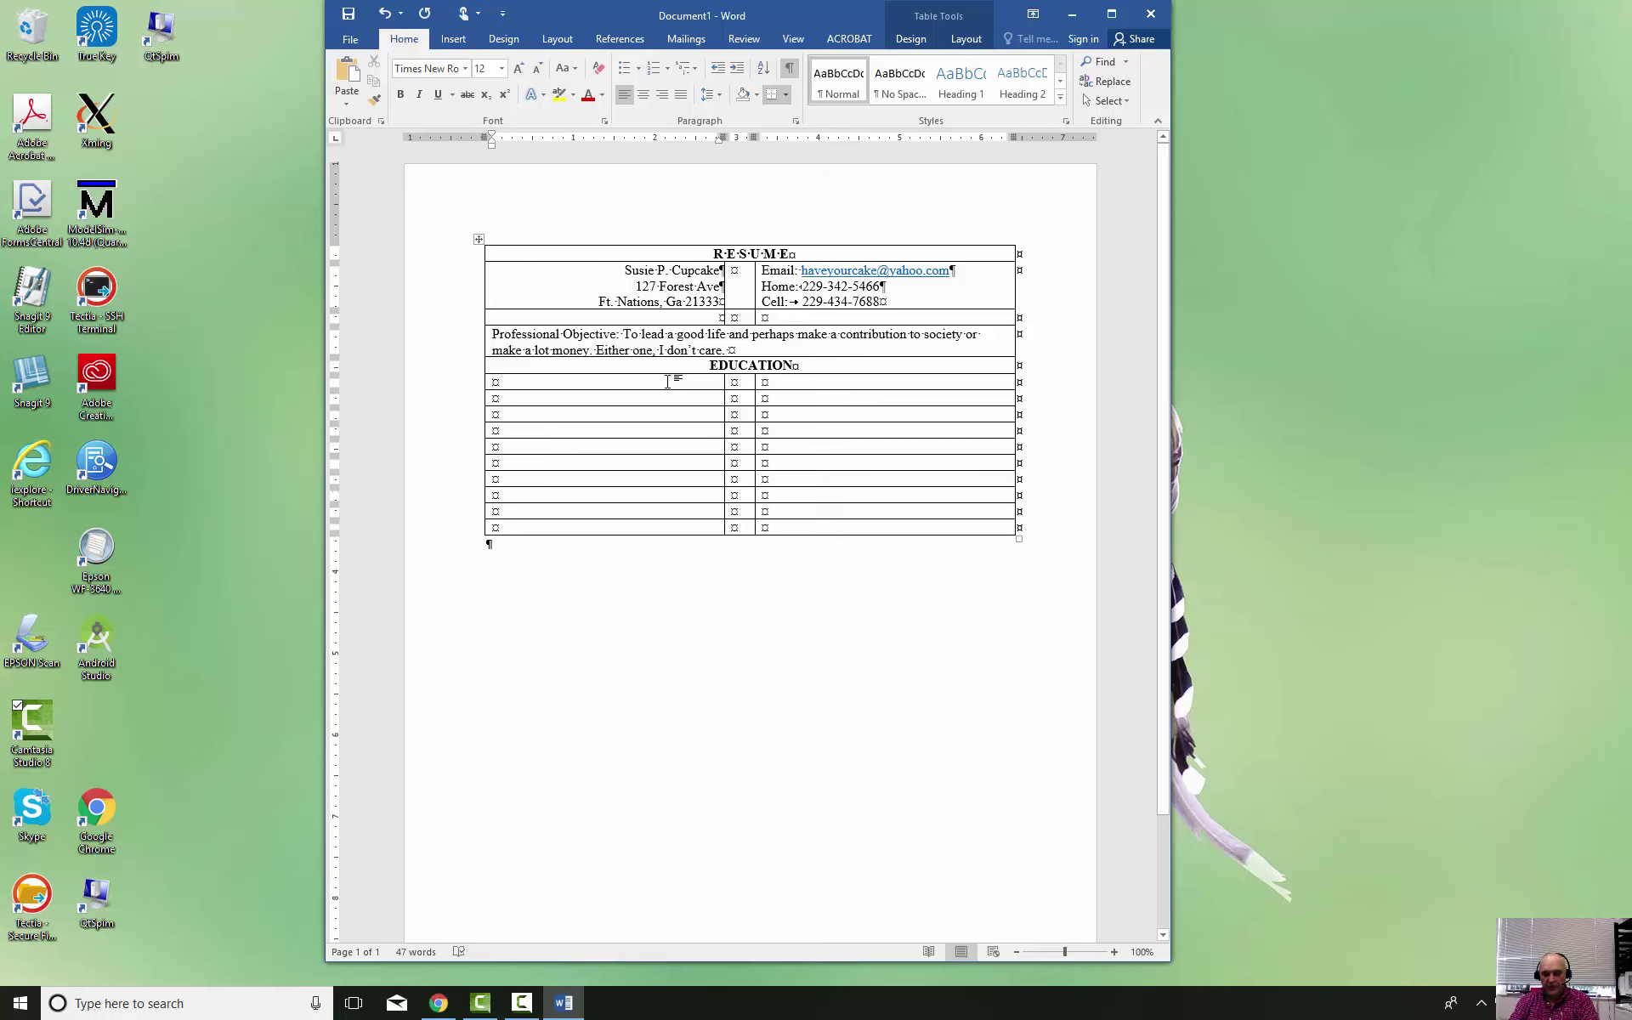
pyautogui.write('uNIVERSIT')
pyautogui.press('BackSpace')
pyautogui.press('BackSpace')
pyautogui.press('BackSpace')
pyautogui.press('BackSpace')
pyautogui.press('BackSpace')
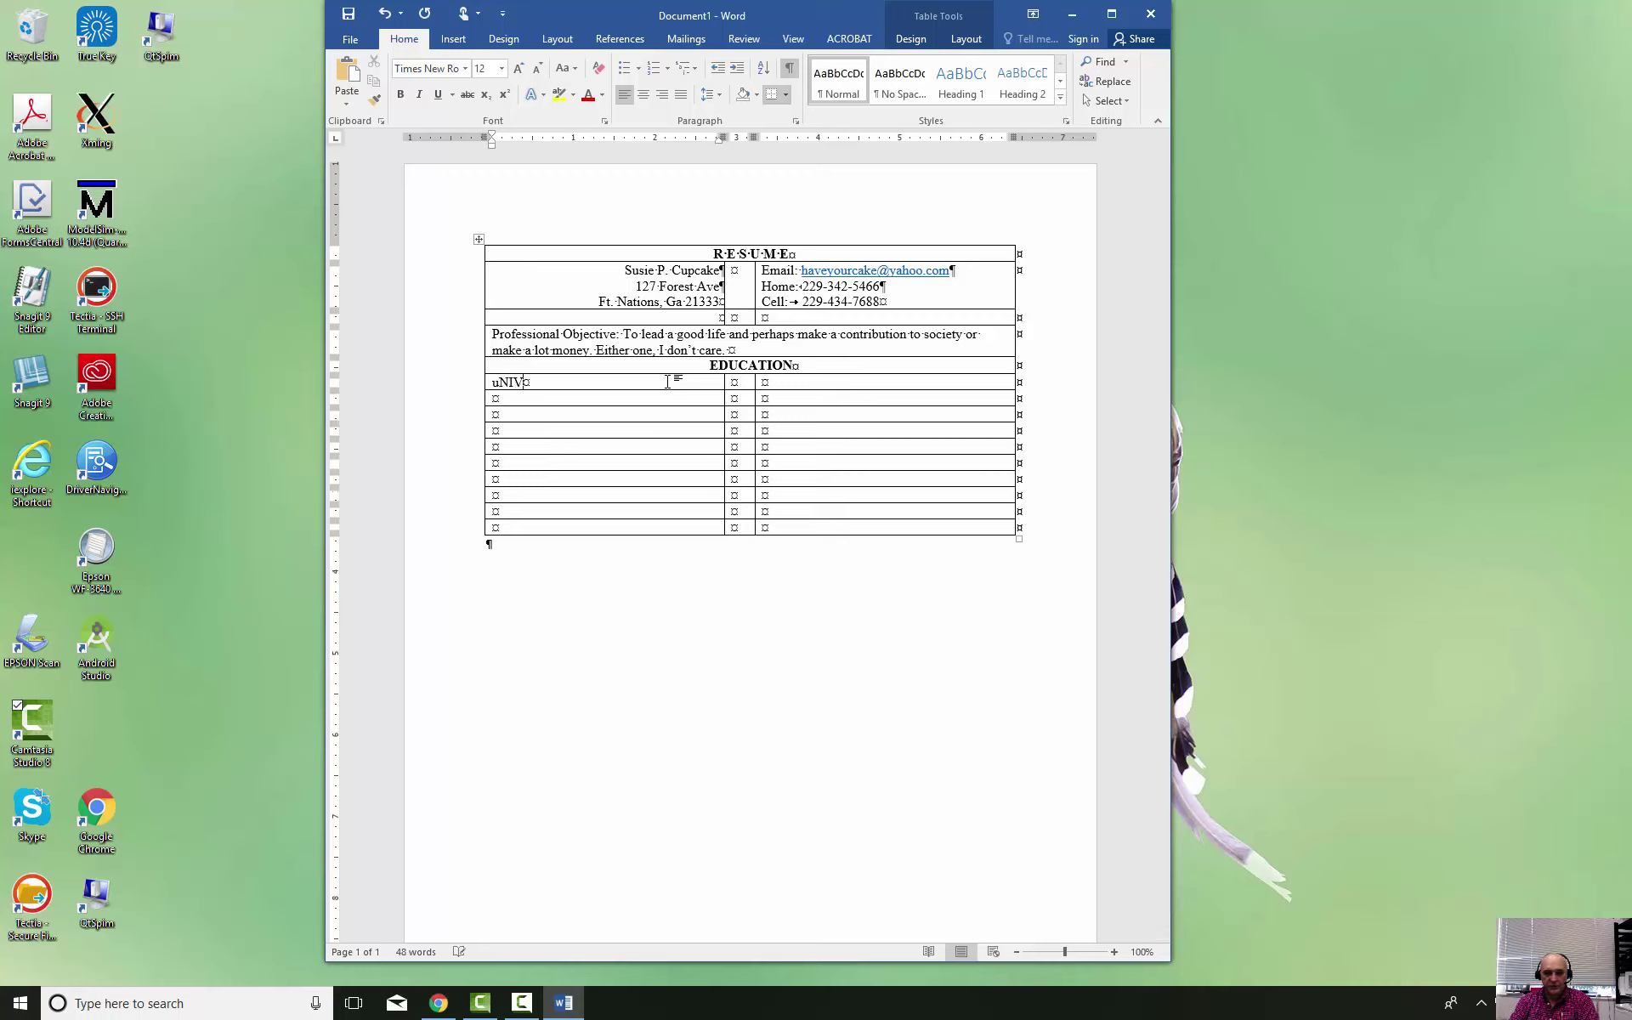
pyautogui.press('BackSpace')
pyautogui.press('BackSpace')
pyautogui.press('BackSpace')
pyautogui.press('BackSpace')
pyautogui.write('University of Geor')
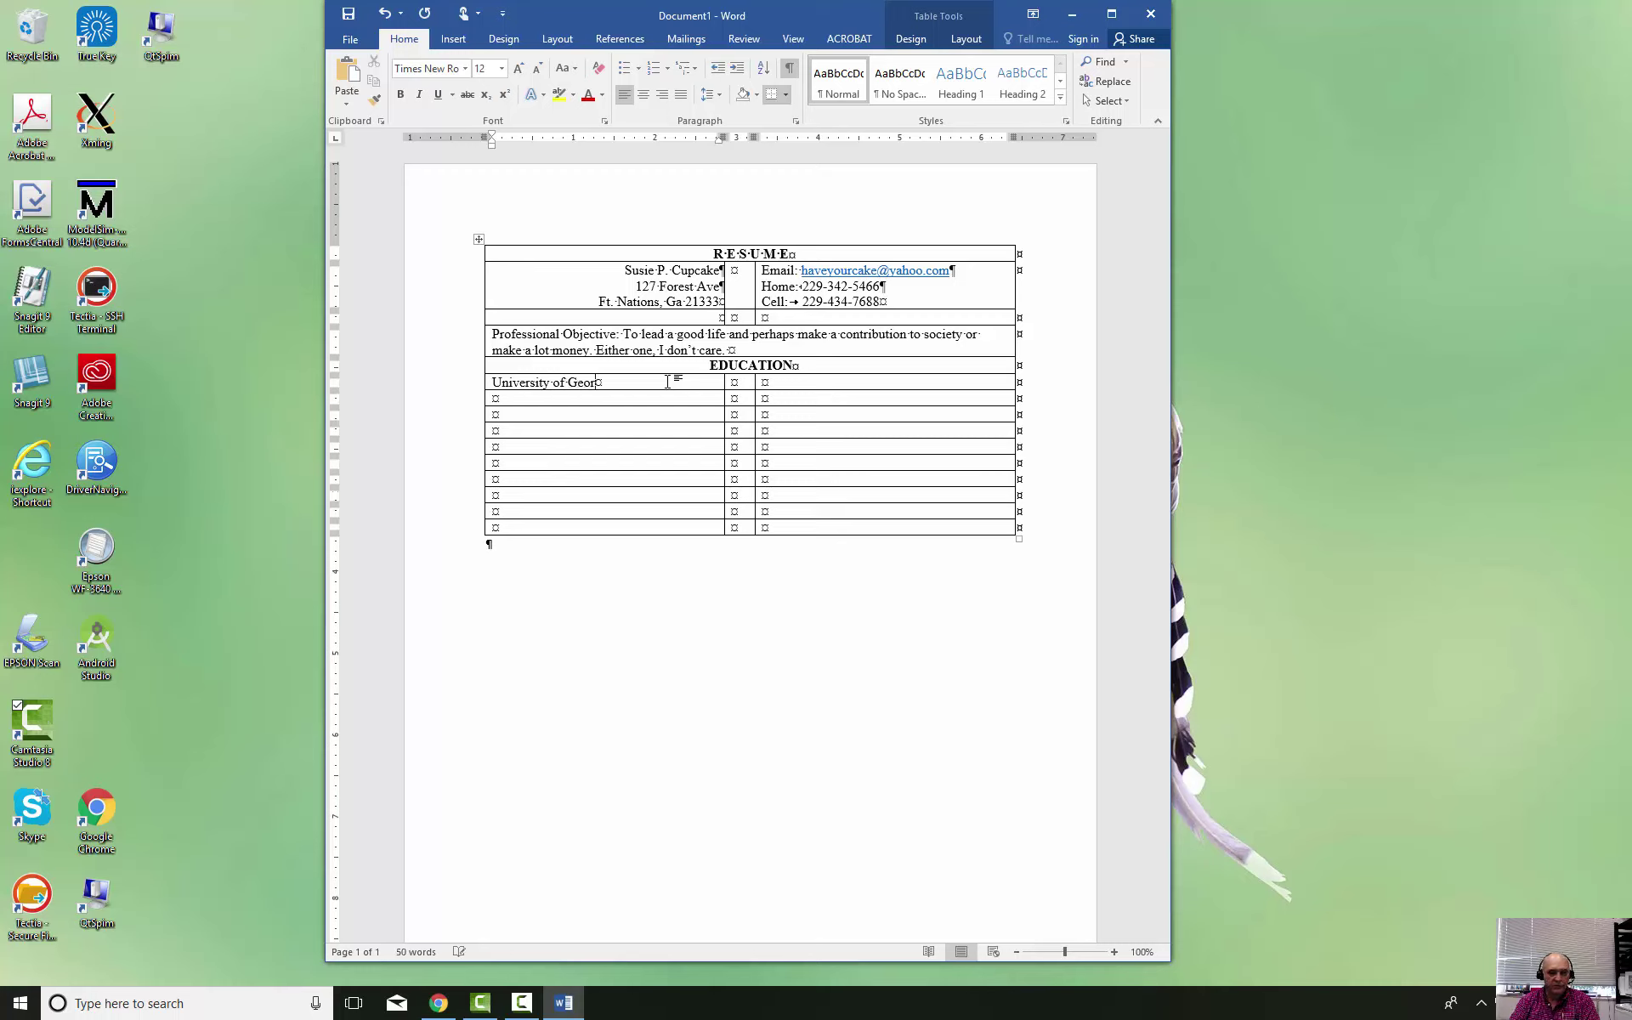
pyautogui.write('gia')
pyautogui.press('Return')
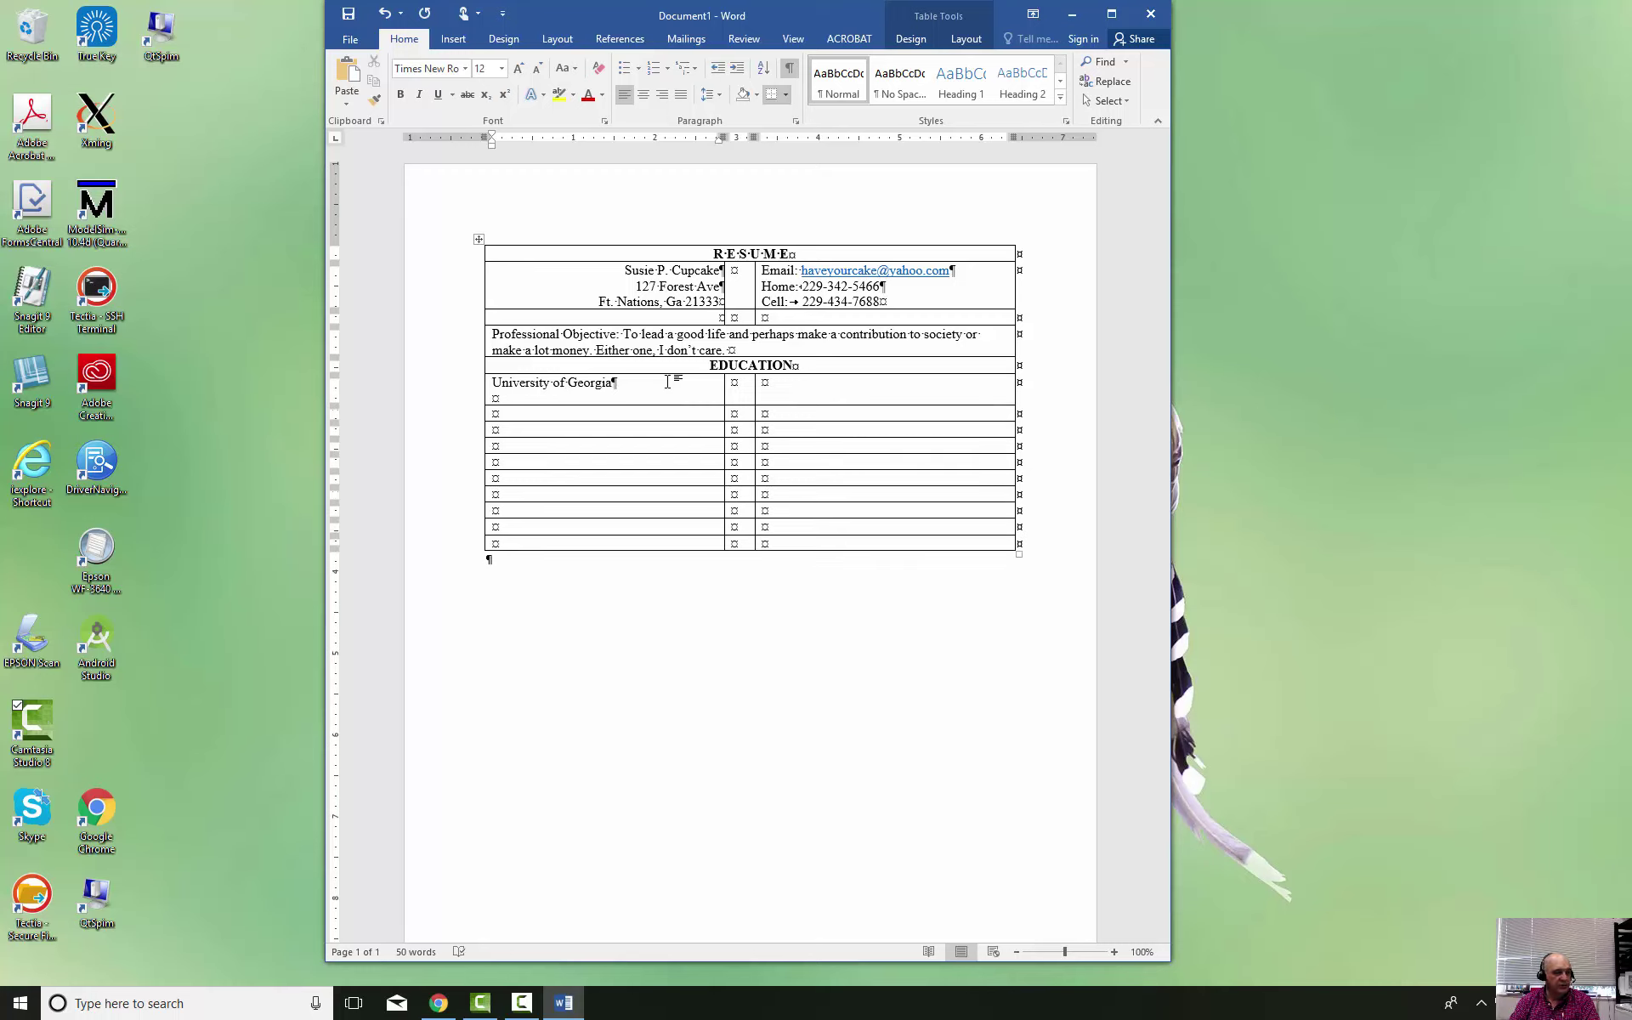
pyautogui.write('Athens,')
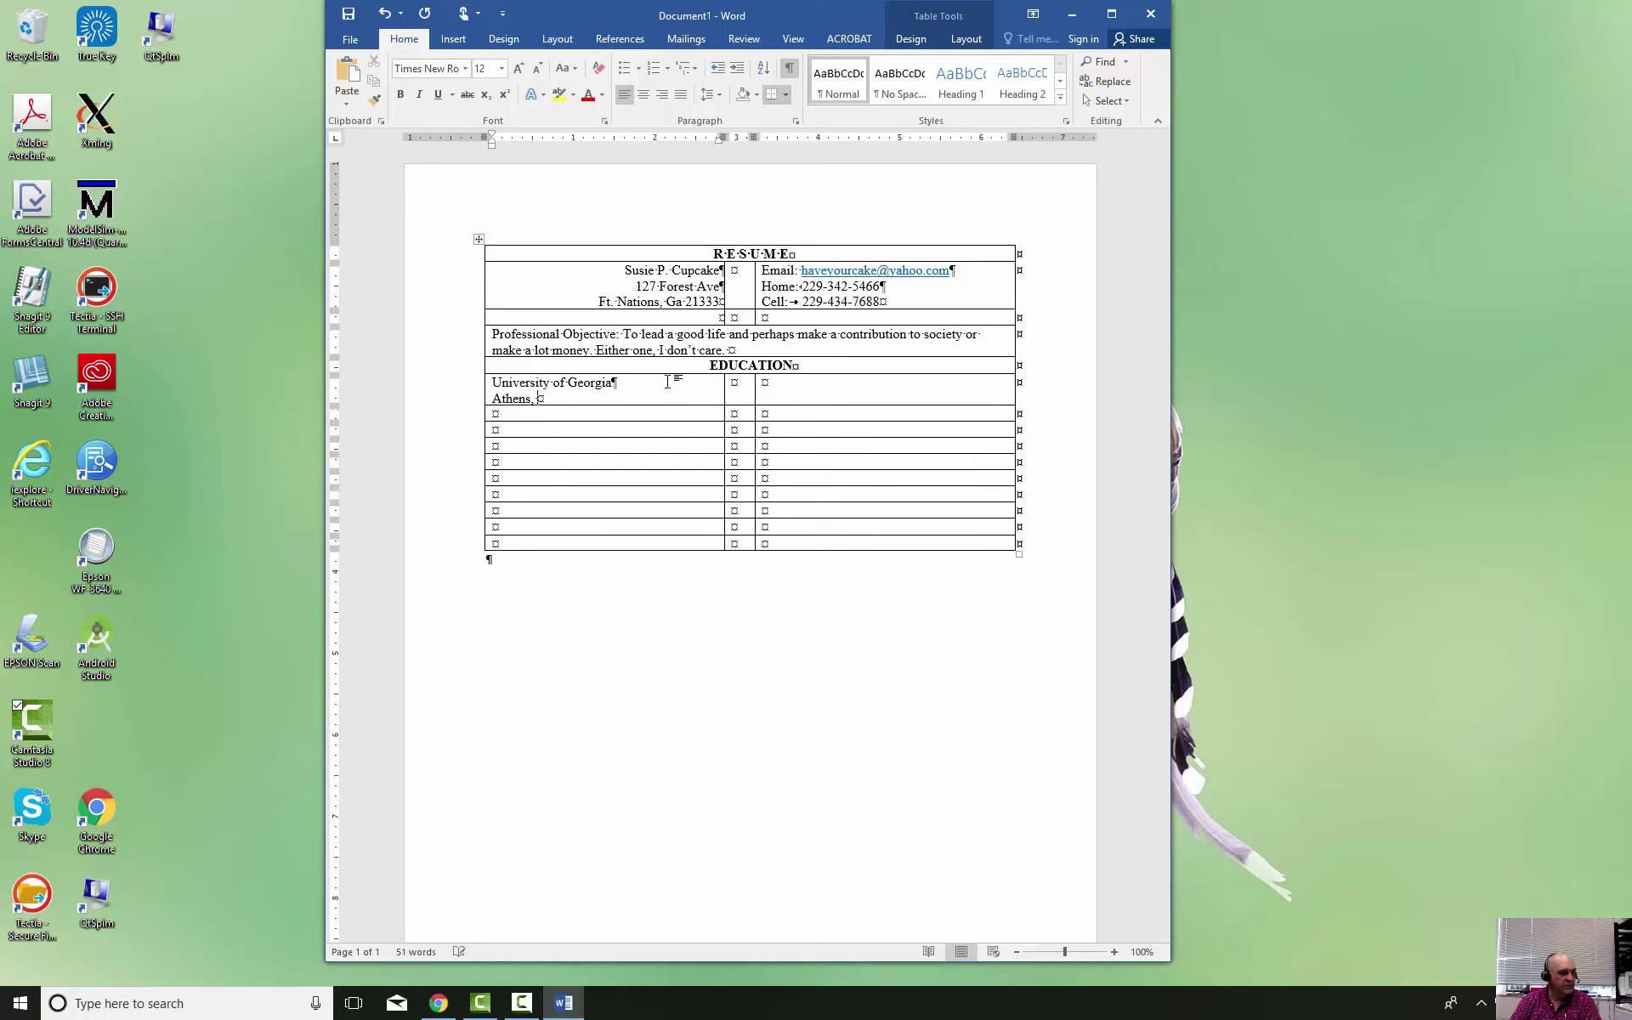
pyautogui.write(' Ga')
# Add 'Master's in Accounting' and '1998' in the degree cell, and right-align the school text
pyautogui.press('Tab')
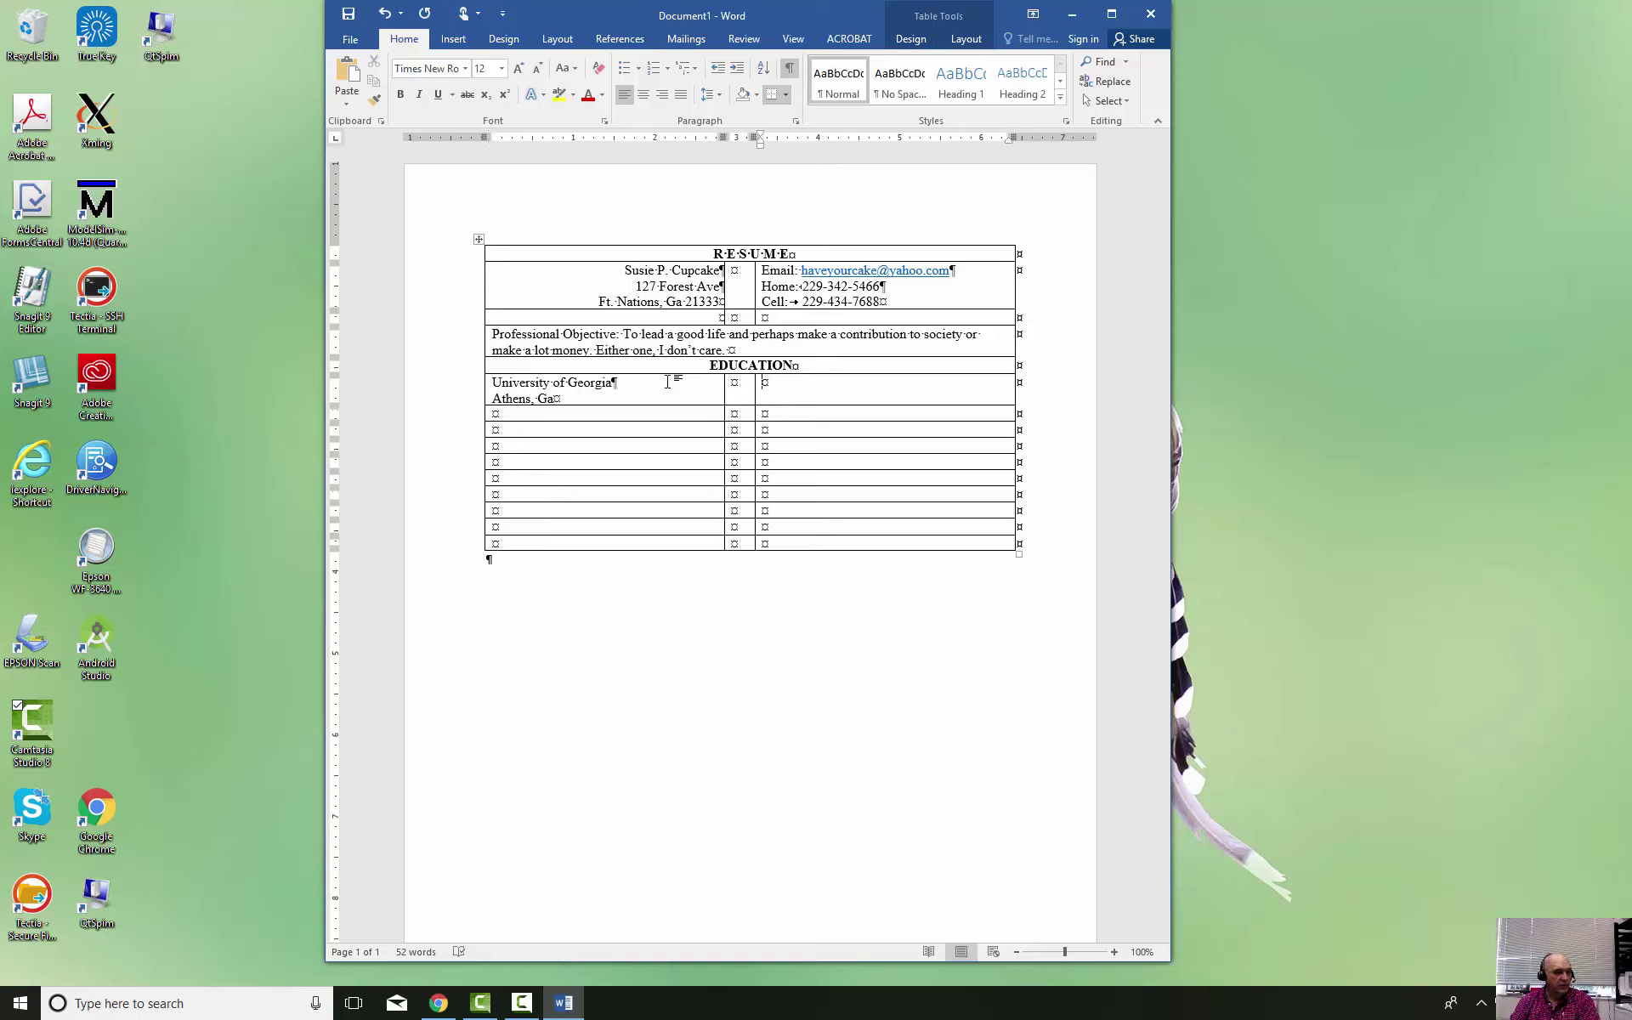
pyautogui.write('Master')
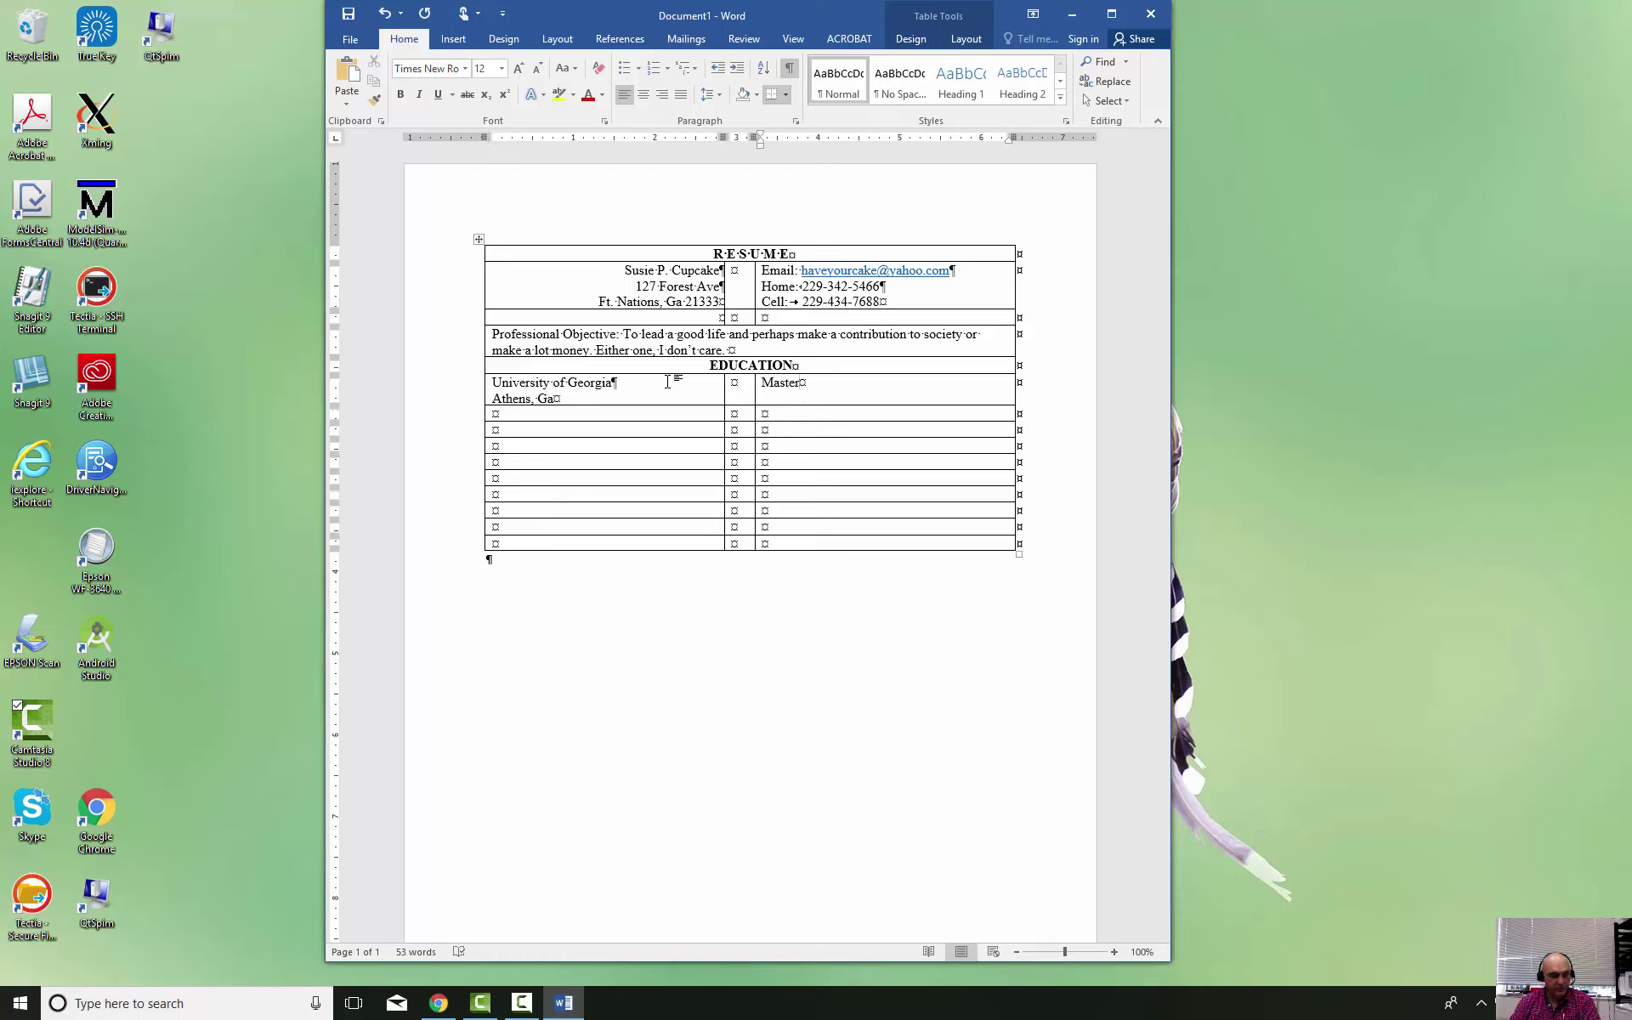
pyautogui.write("'s in Accounting")
pyautogui.press('Return')
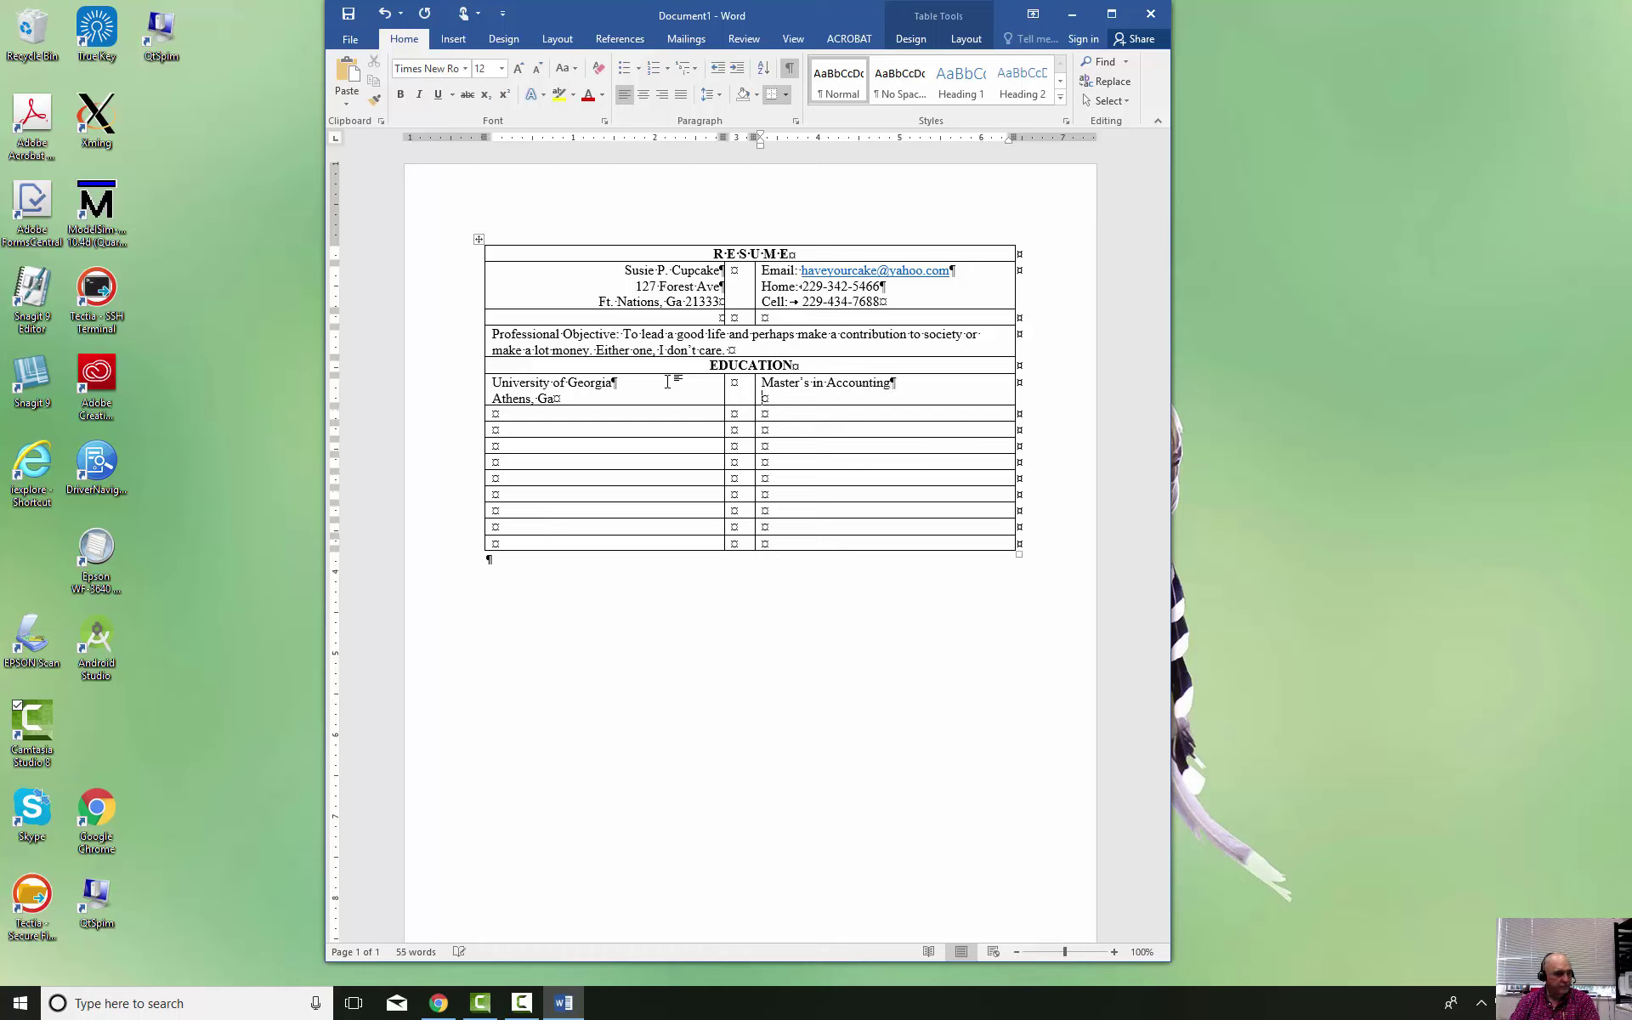
pyautogui.write('1998')
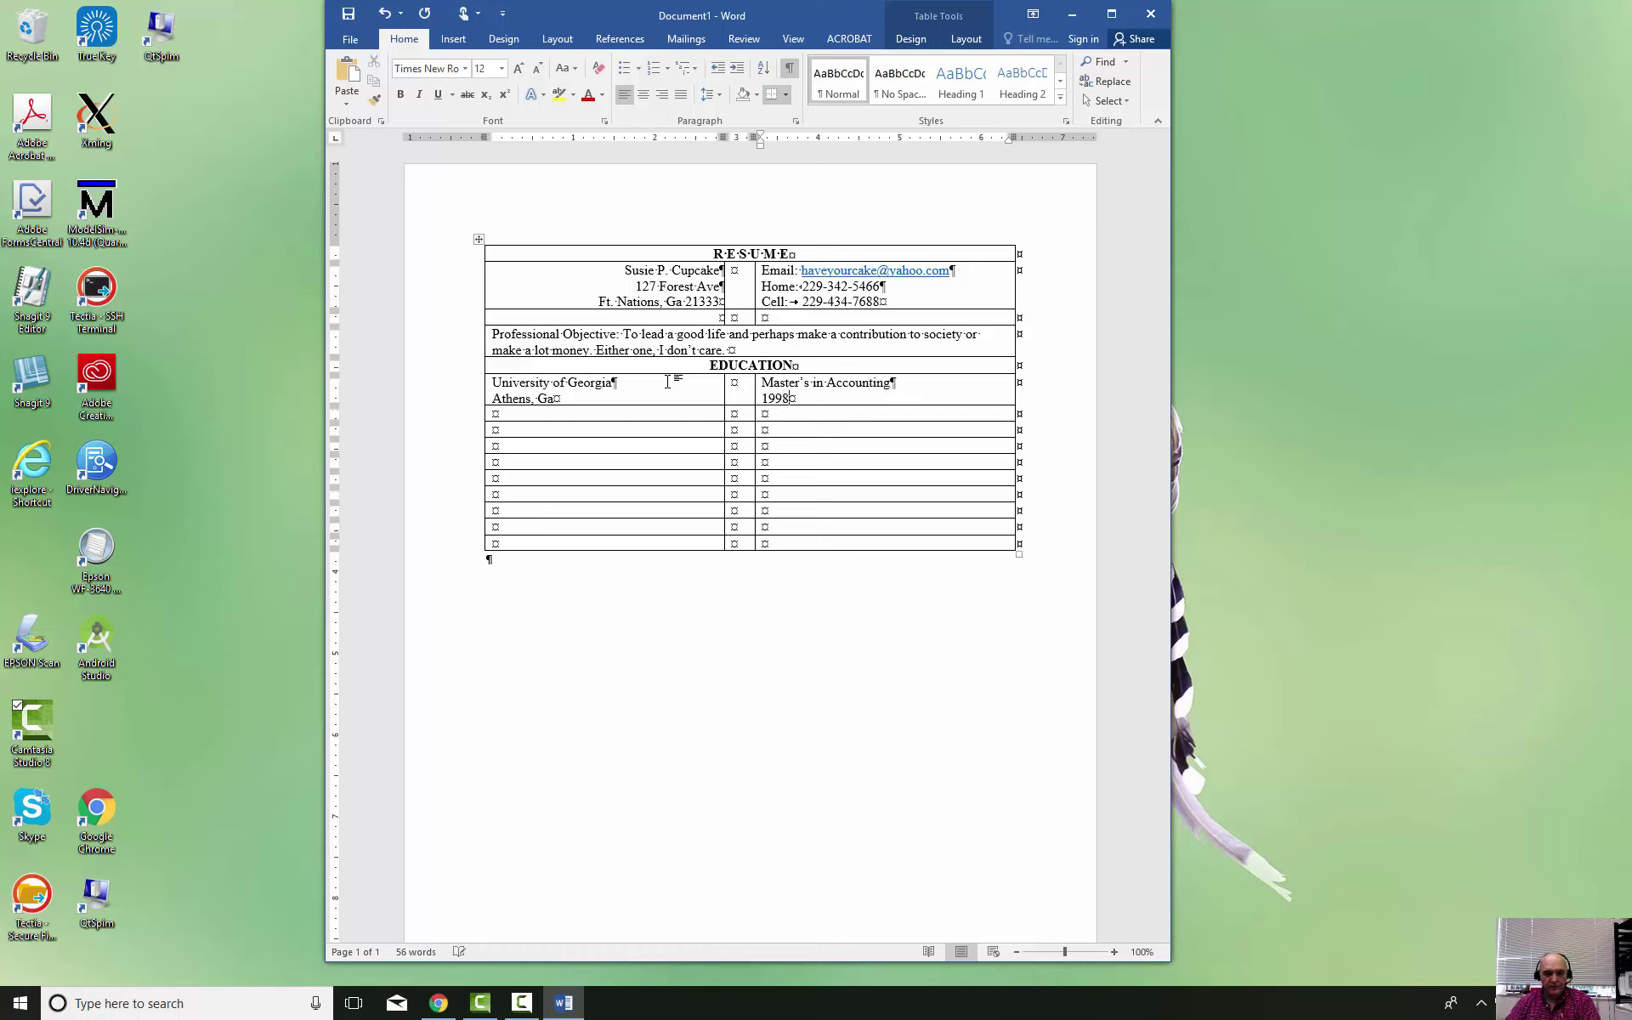
pyautogui.click(481, 391)
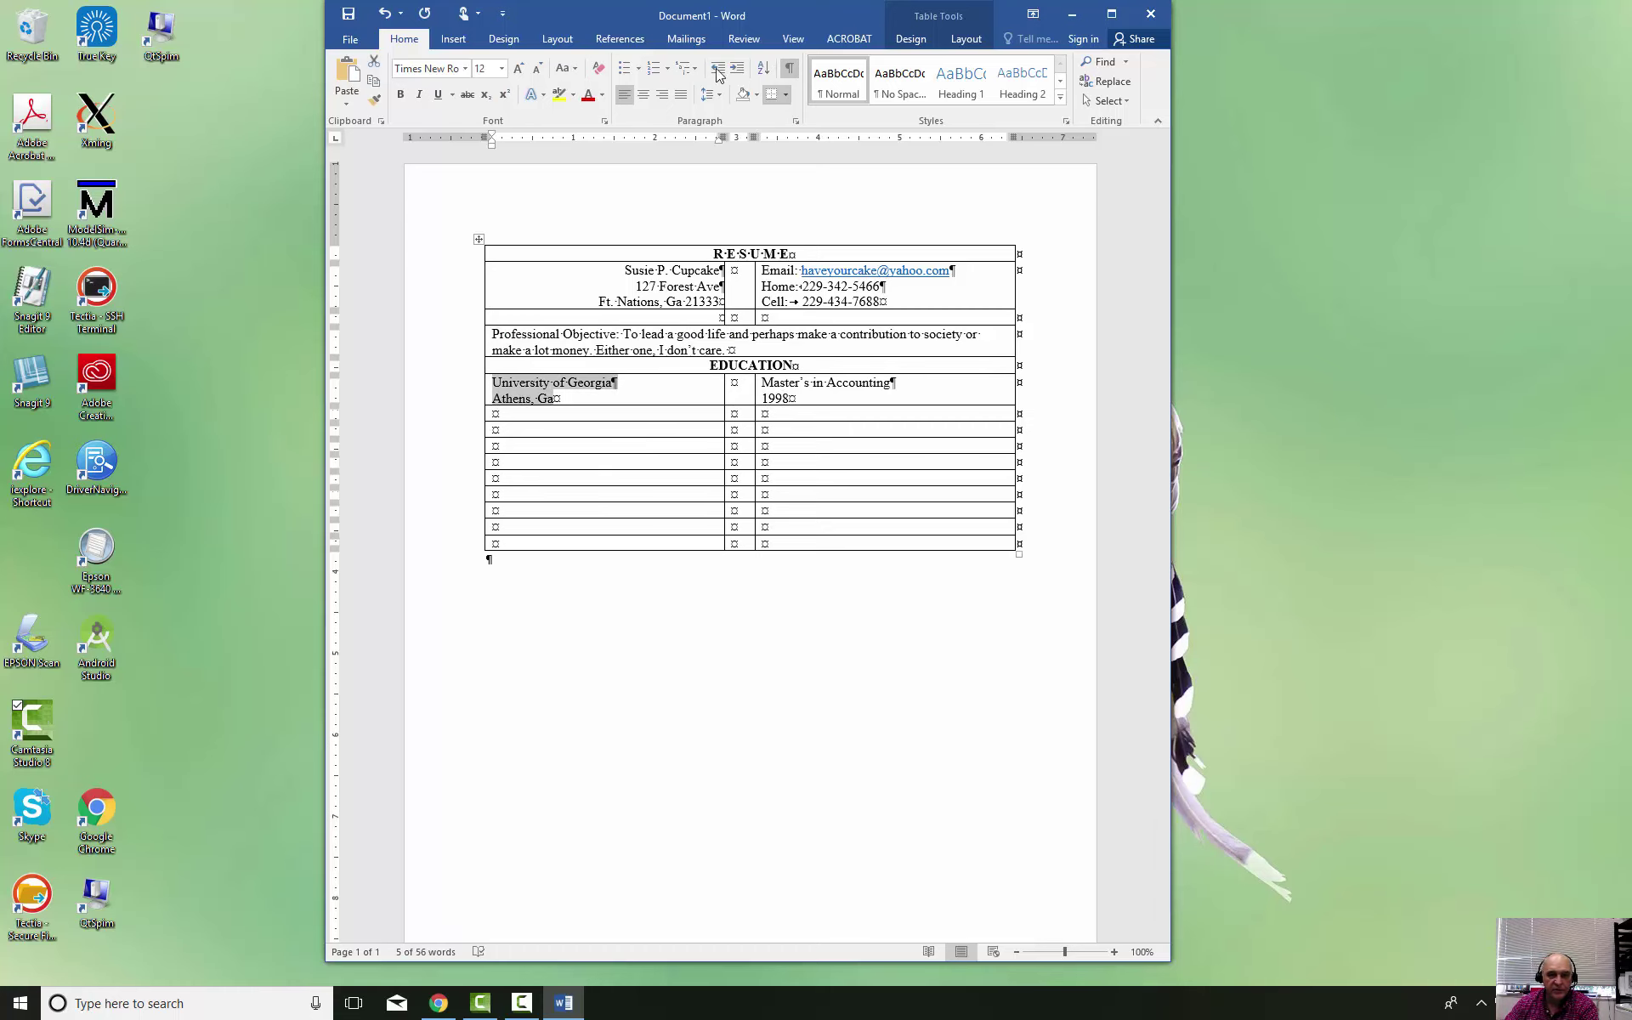
pyautogui.click(662, 95)
pyautogui.click(859, 390)
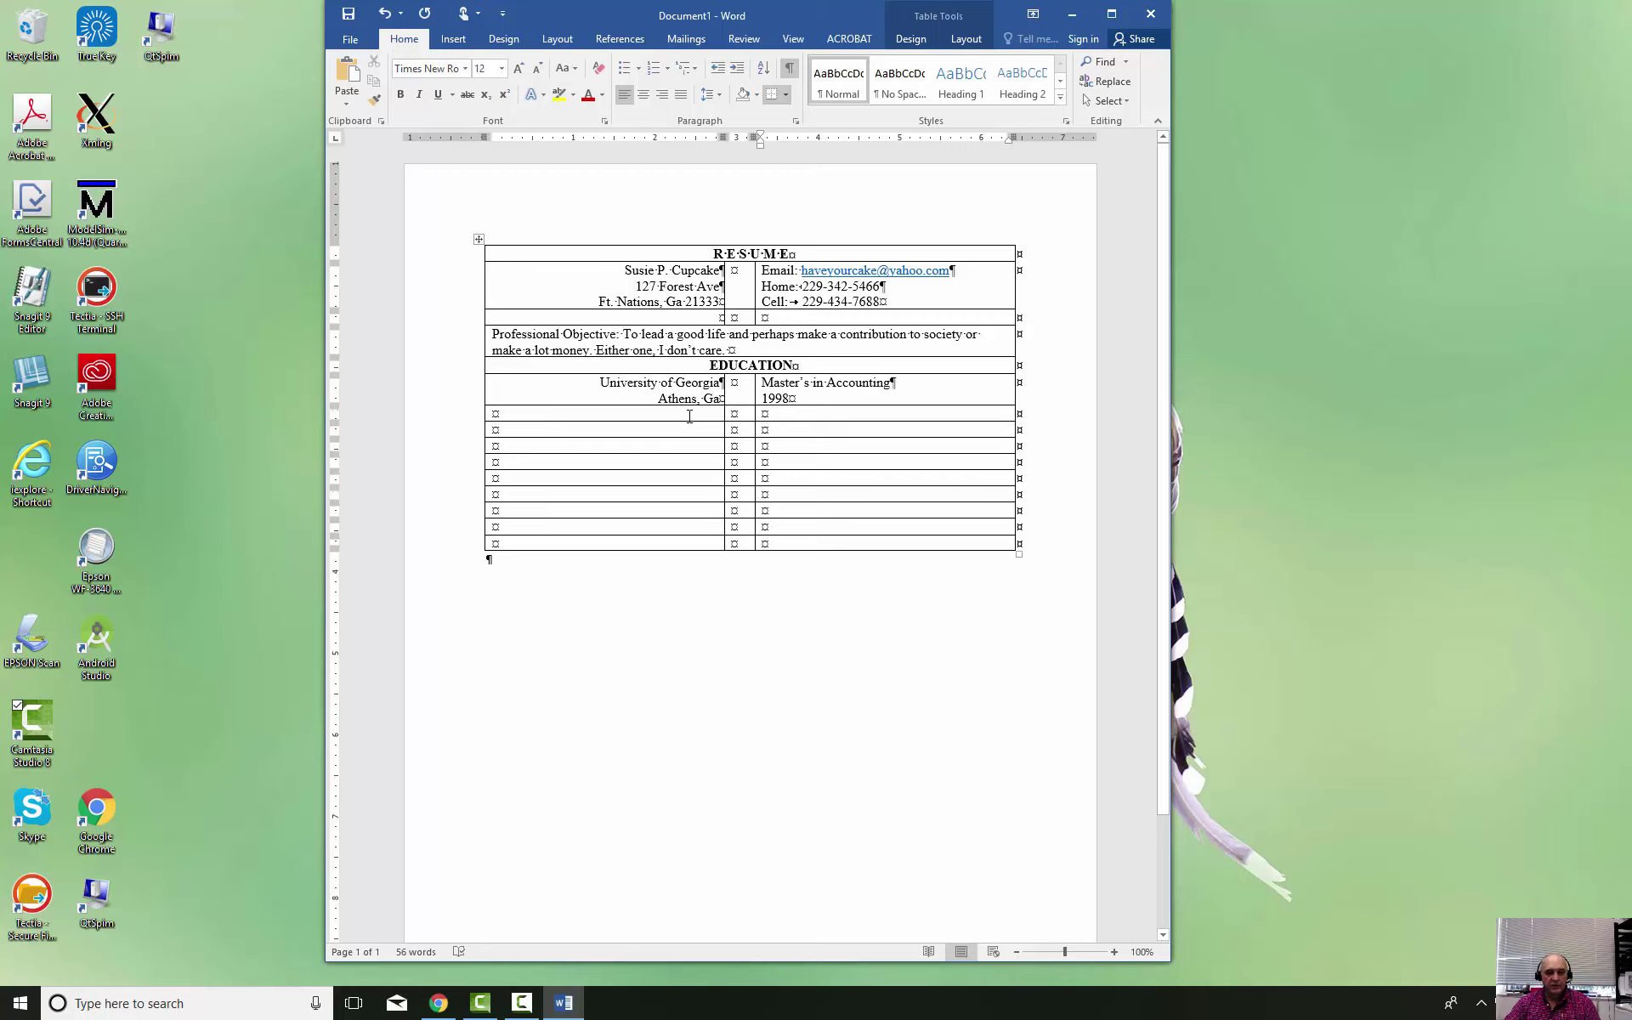
# Enter 'University of Georgia' with 'Athens, Ga' below it in the next row's school cell
pyautogui.click(690, 416)
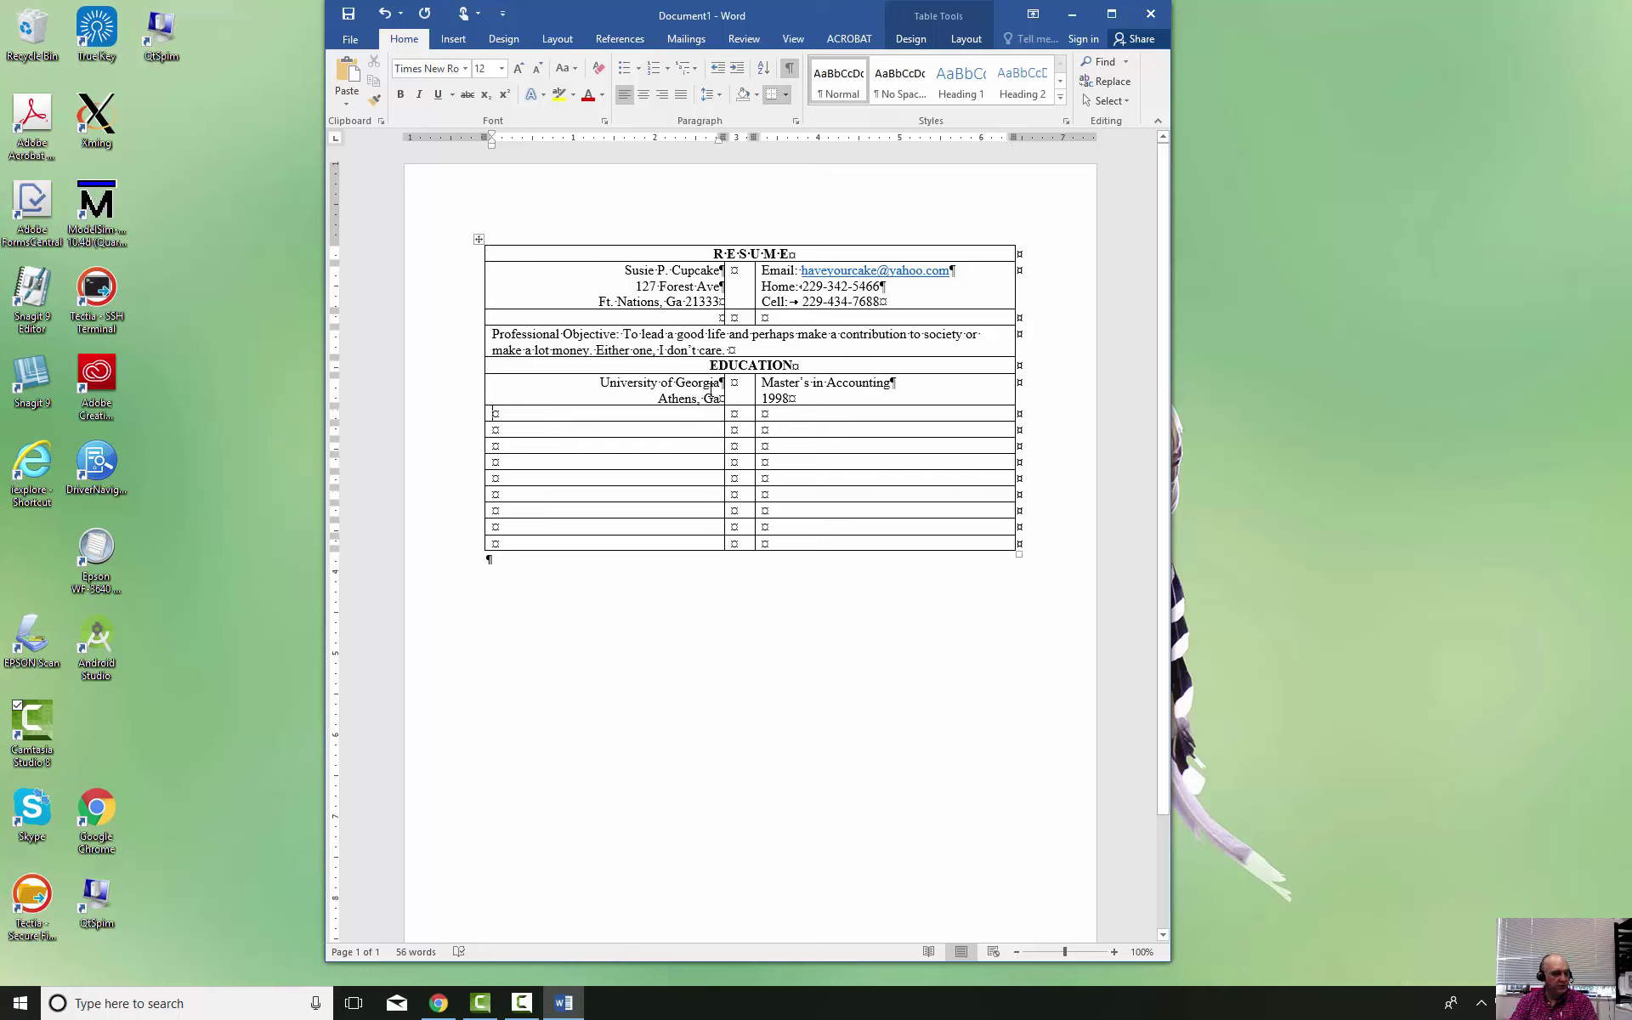
pyautogui.write('Univers')
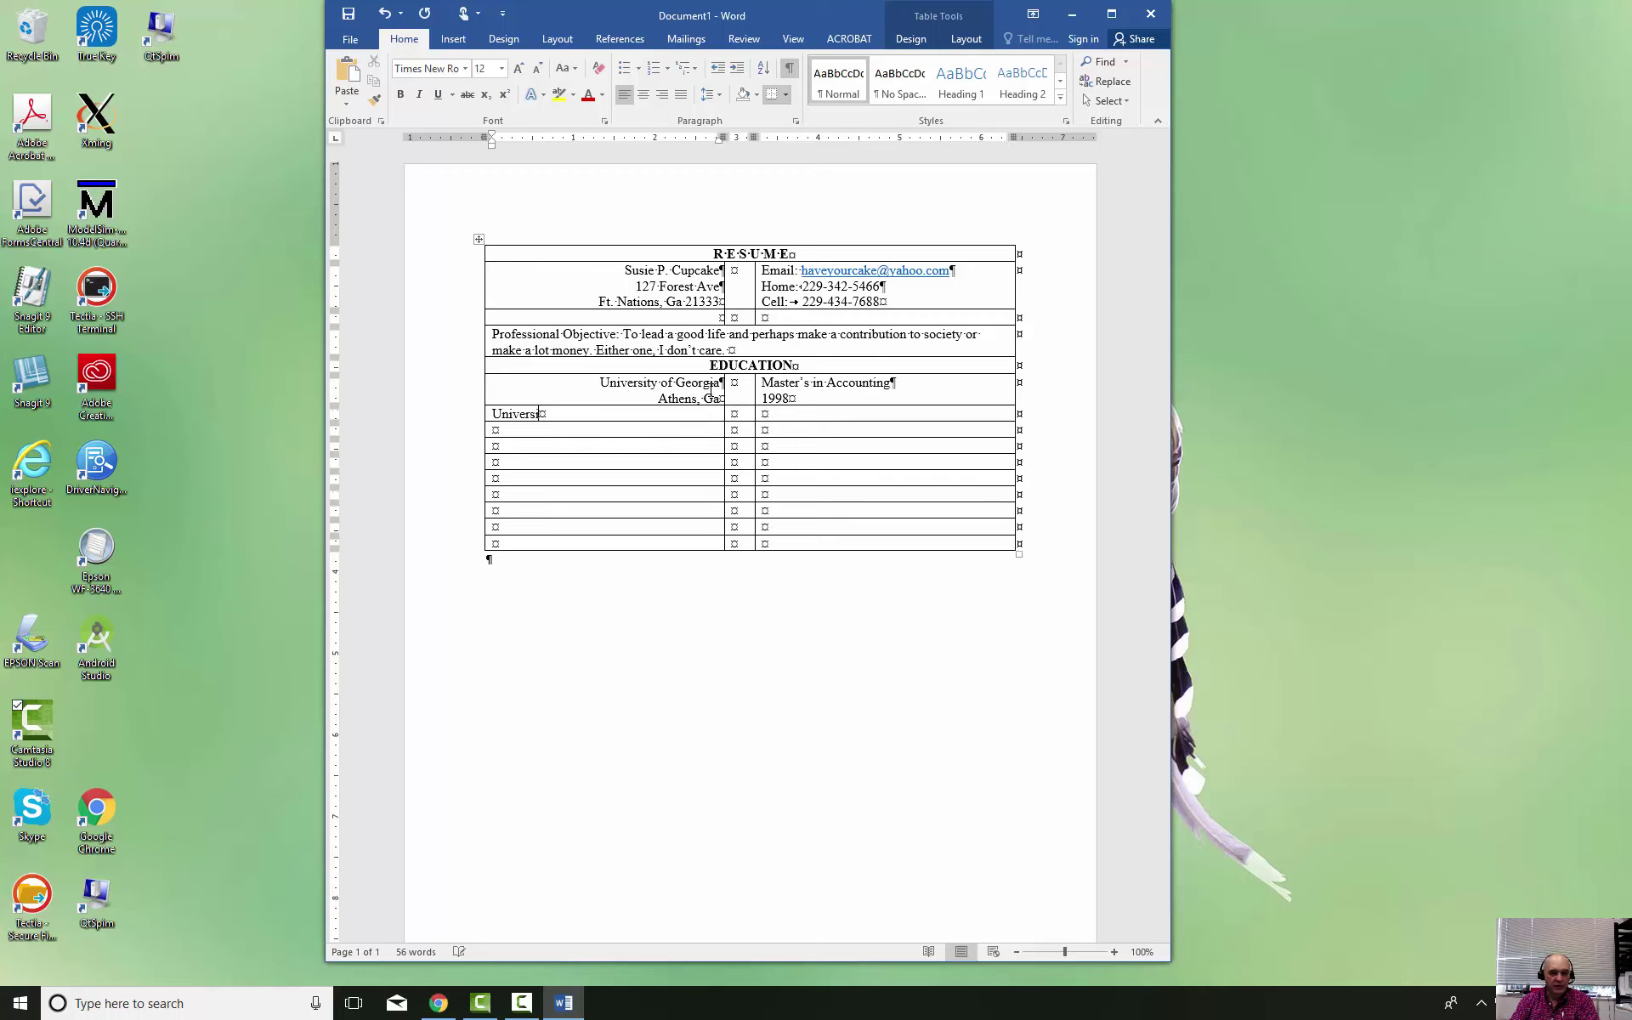
pyautogui.write('ity of Georga')
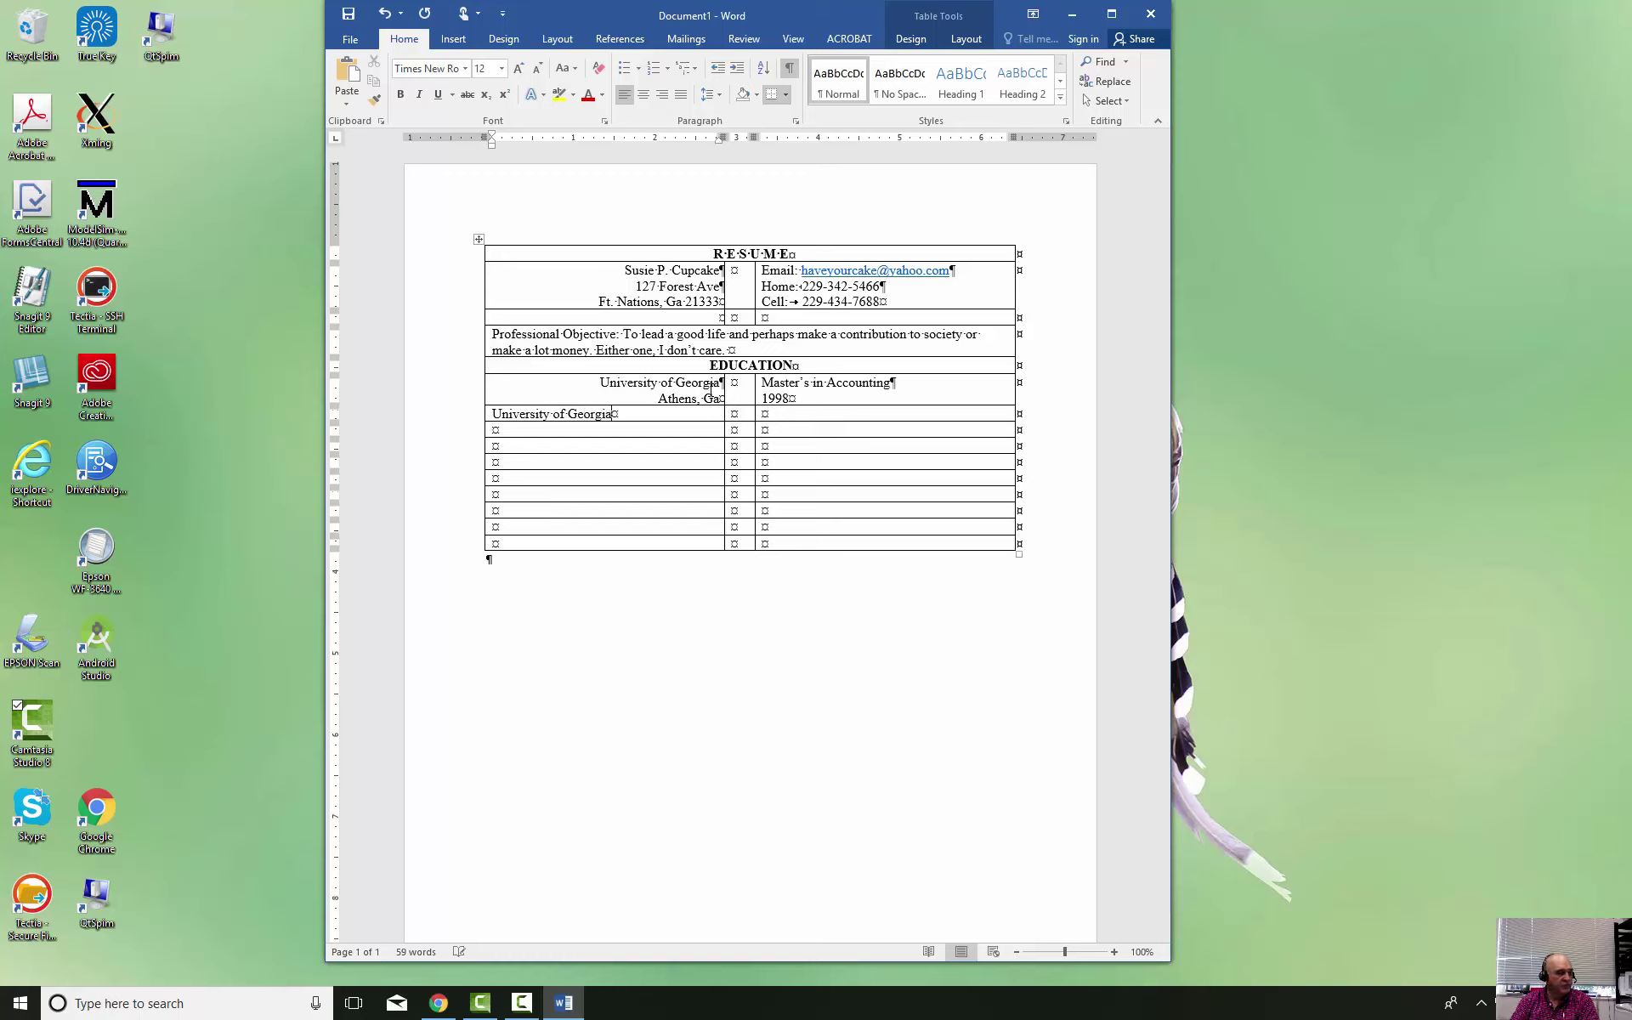
pyautogui.press('Return')
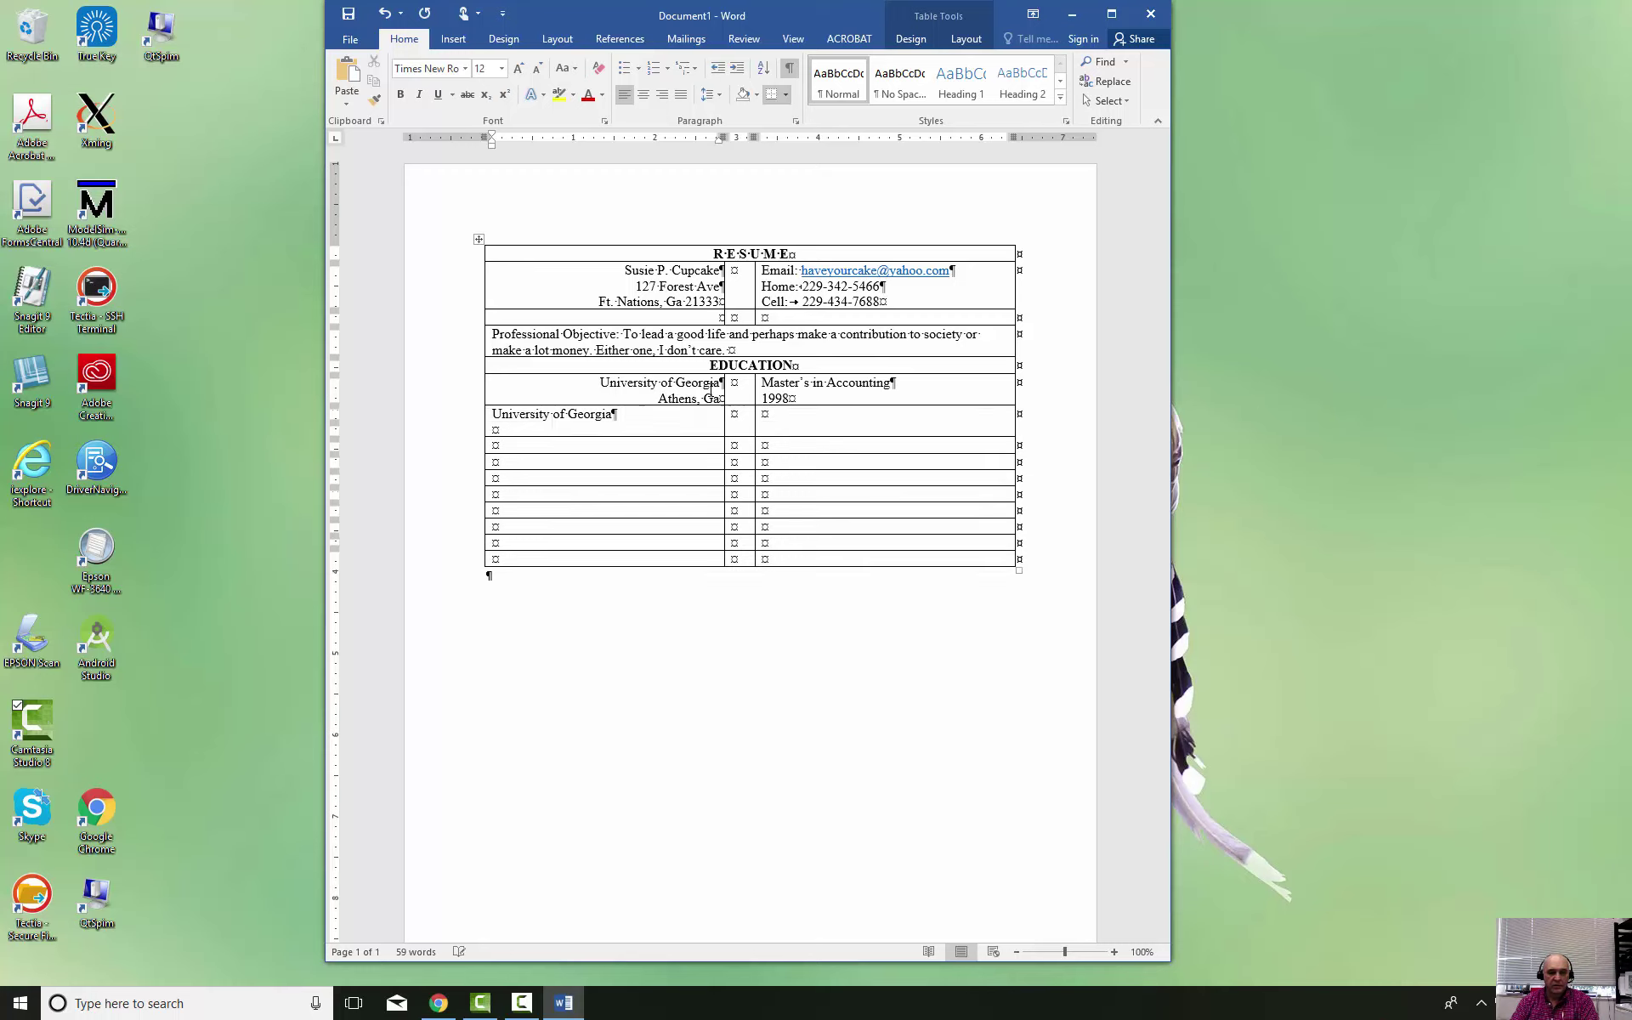
pyautogui.write('Athens, Ga')
# Add 'Bachelor's of Business' and '1995', right-align the school, and begin the Bainbridge College entry
pyautogui.press('Tab')
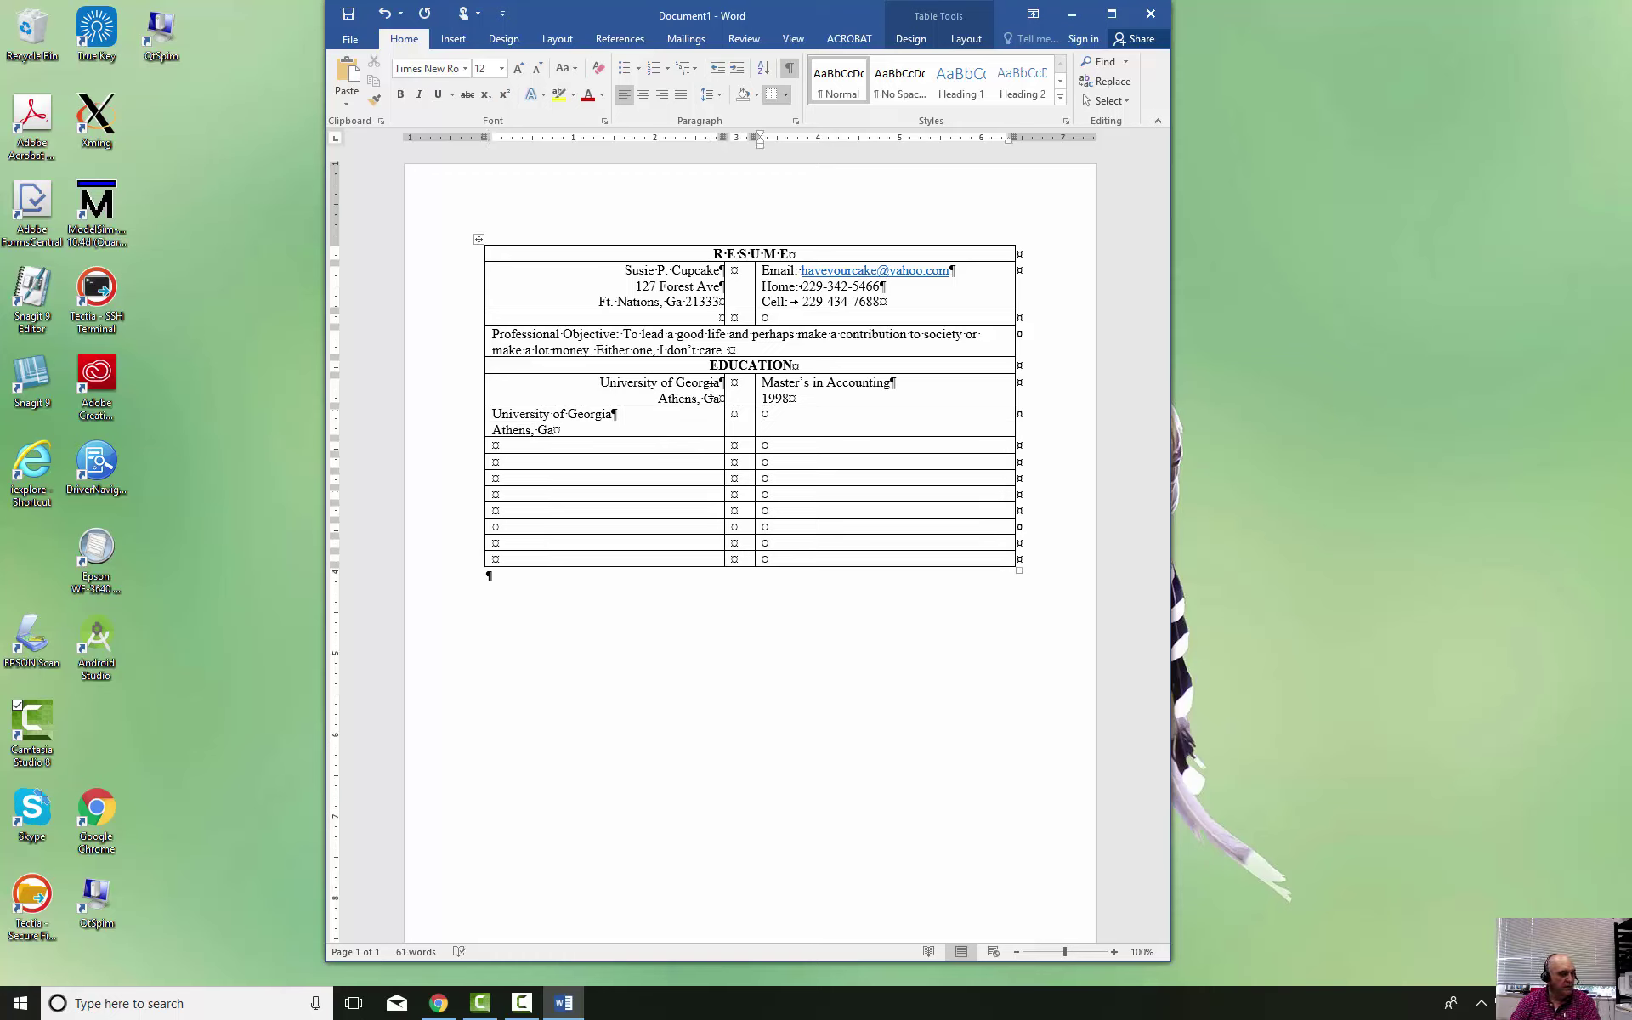
pyautogui.write('Bachelor')
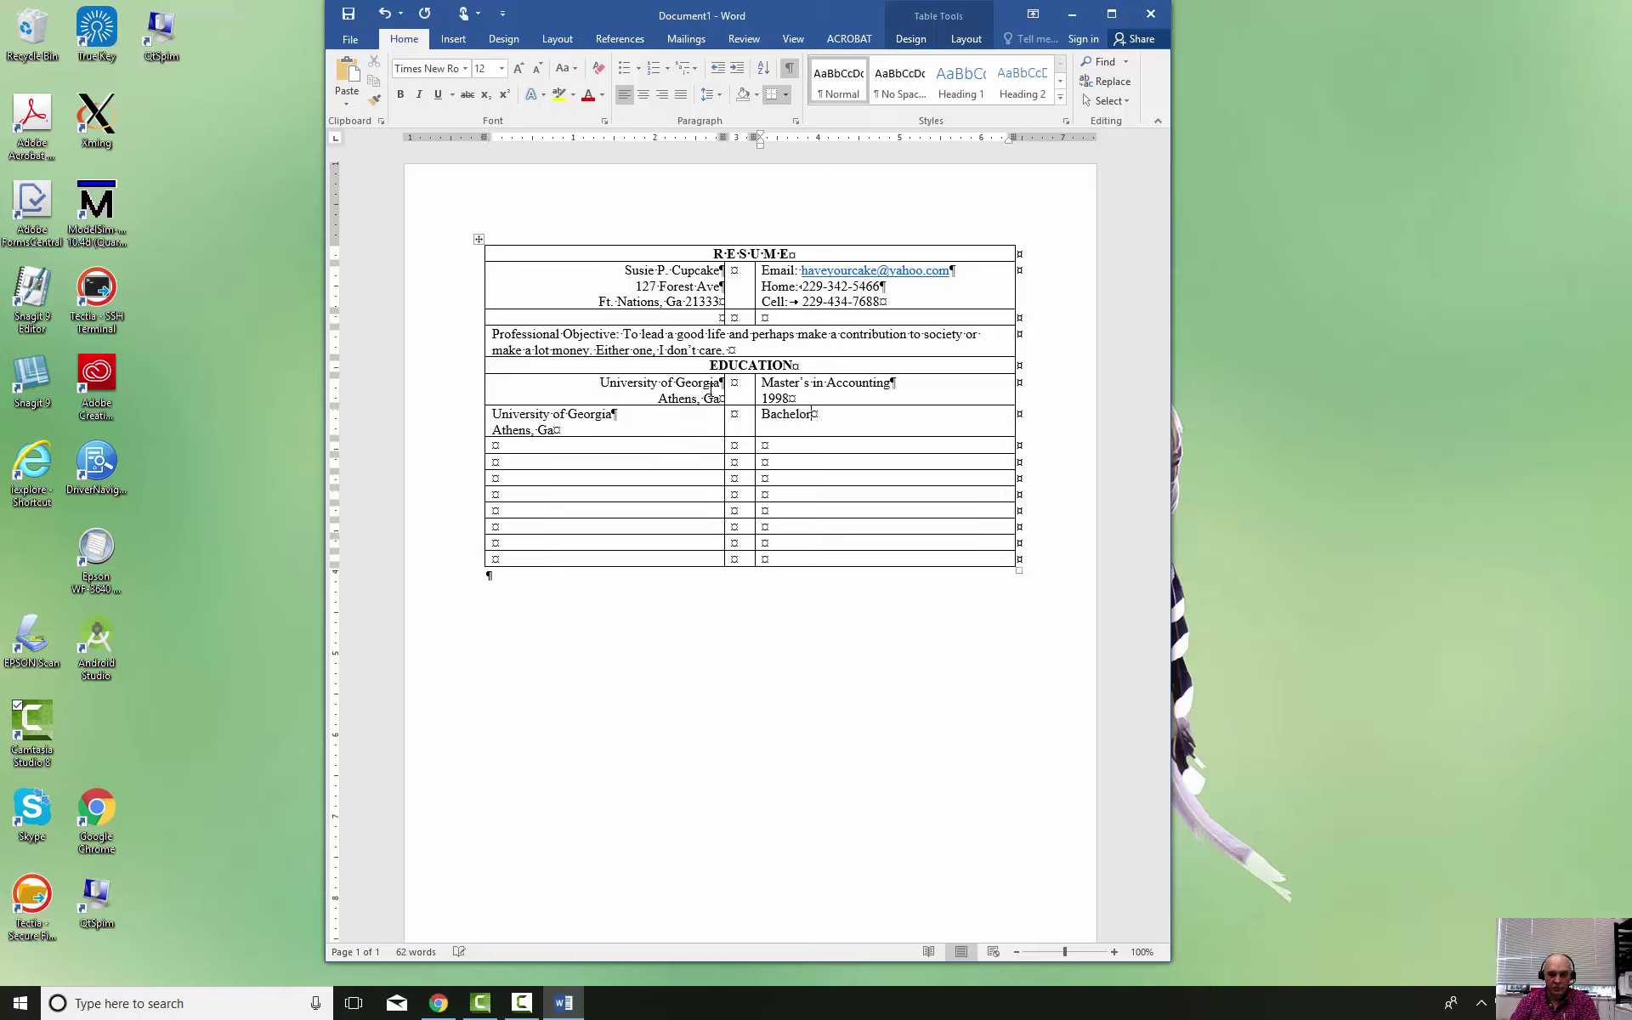
pyautogui.write("'s of Business")
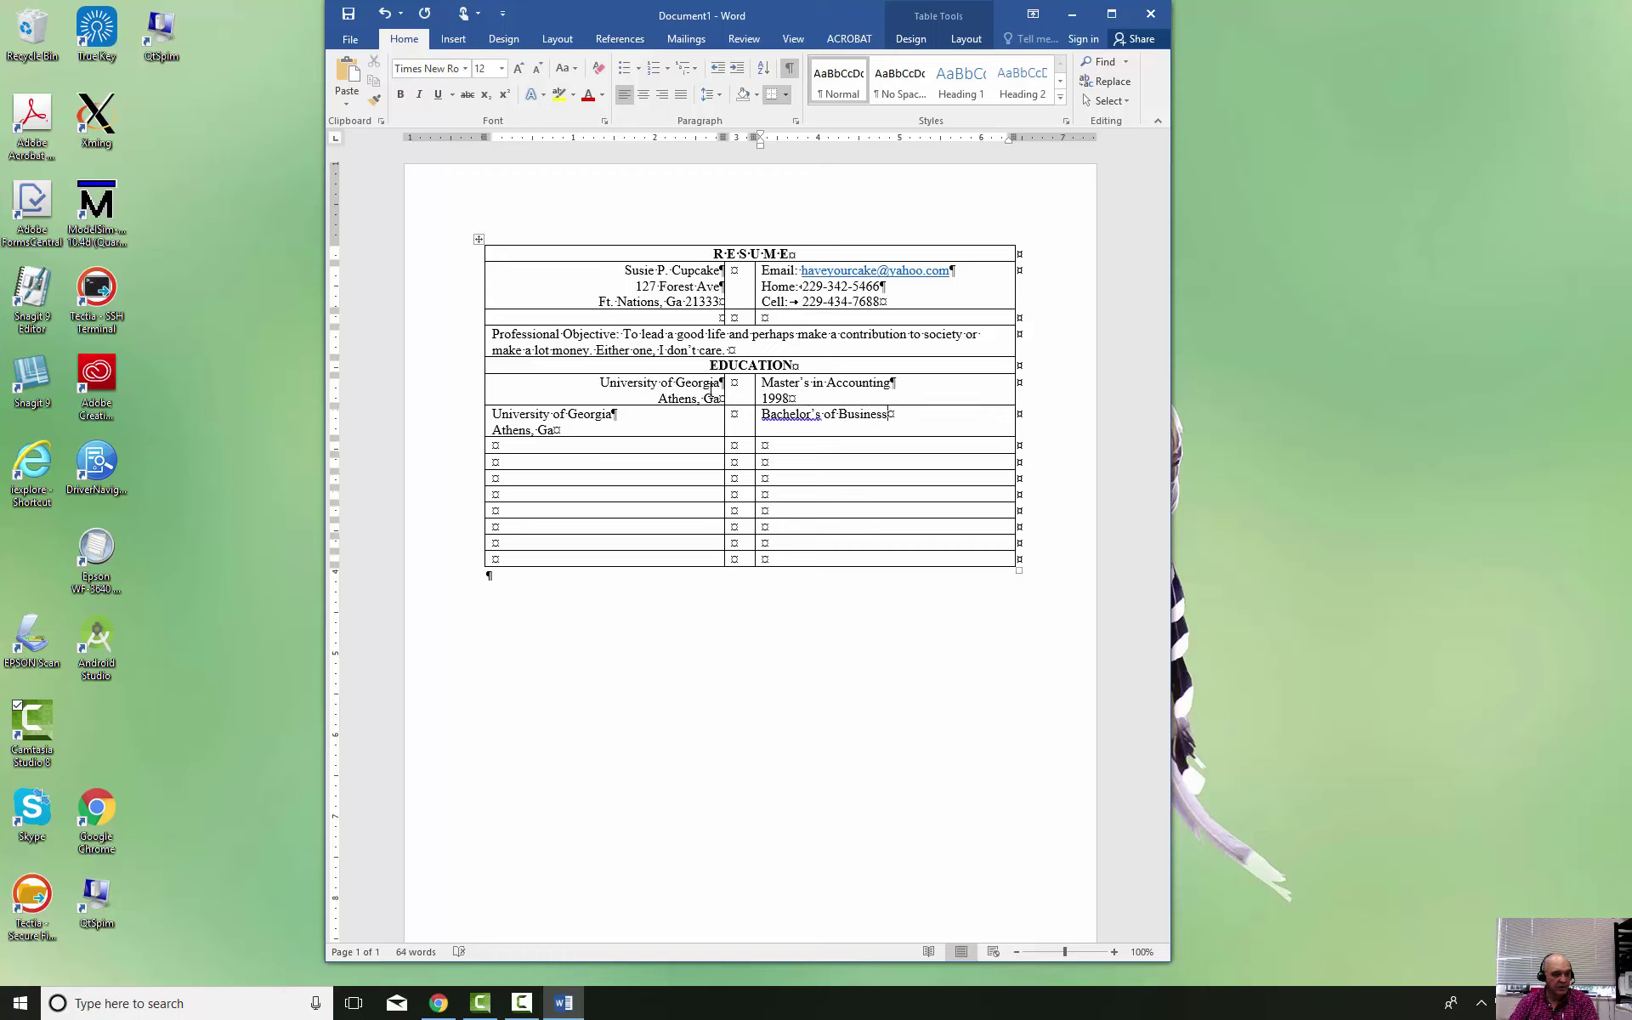
pyautogui.press('Return')
pyautogui.write('1995')
pyautogui.press('Tab')
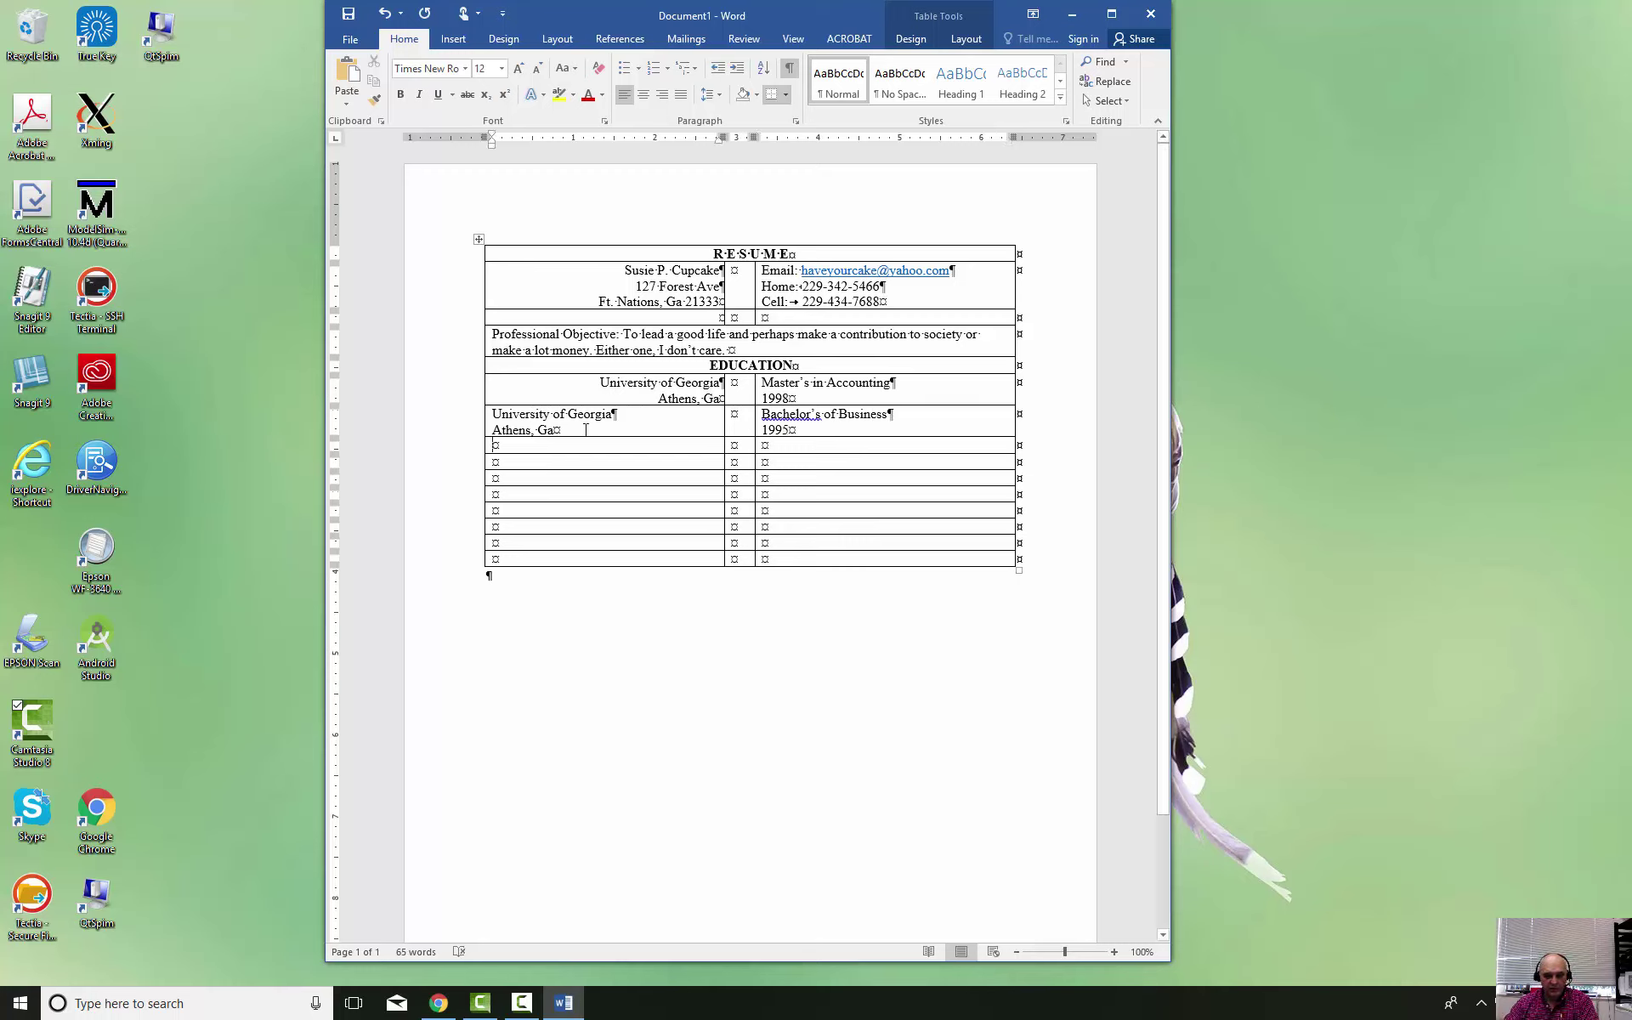
pyautogui.moveTo(586, 429); pyautogui.dragTo(495, 414)
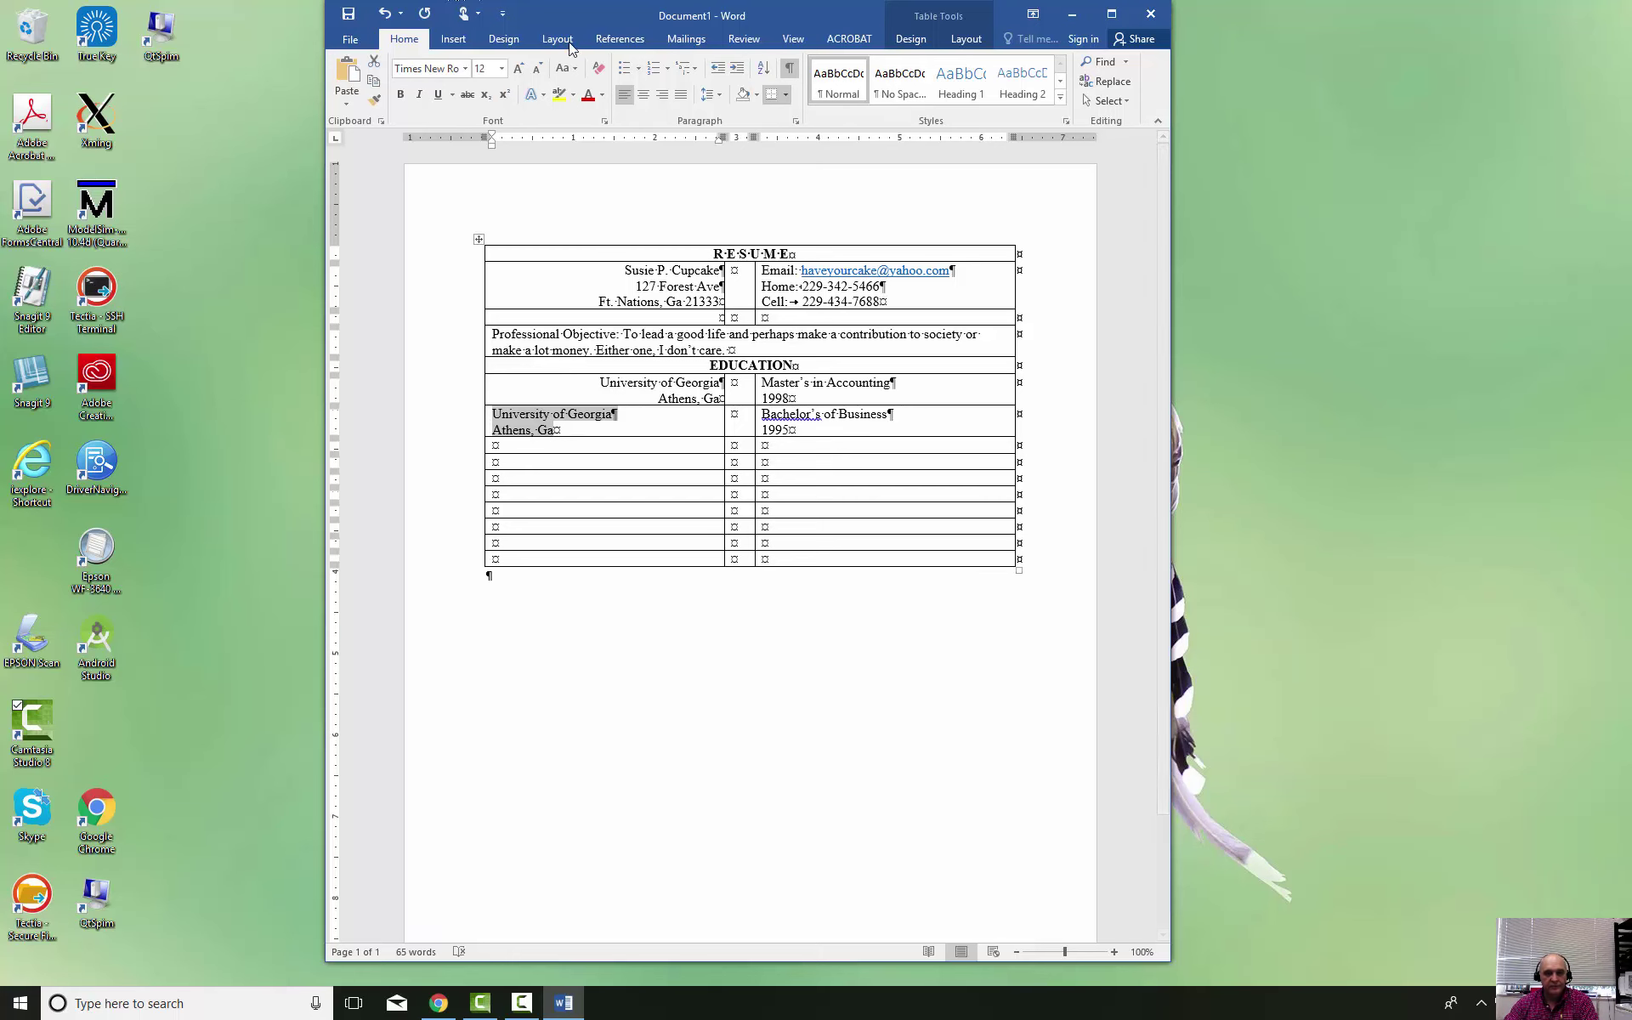
pyautogui.click(662, 94)
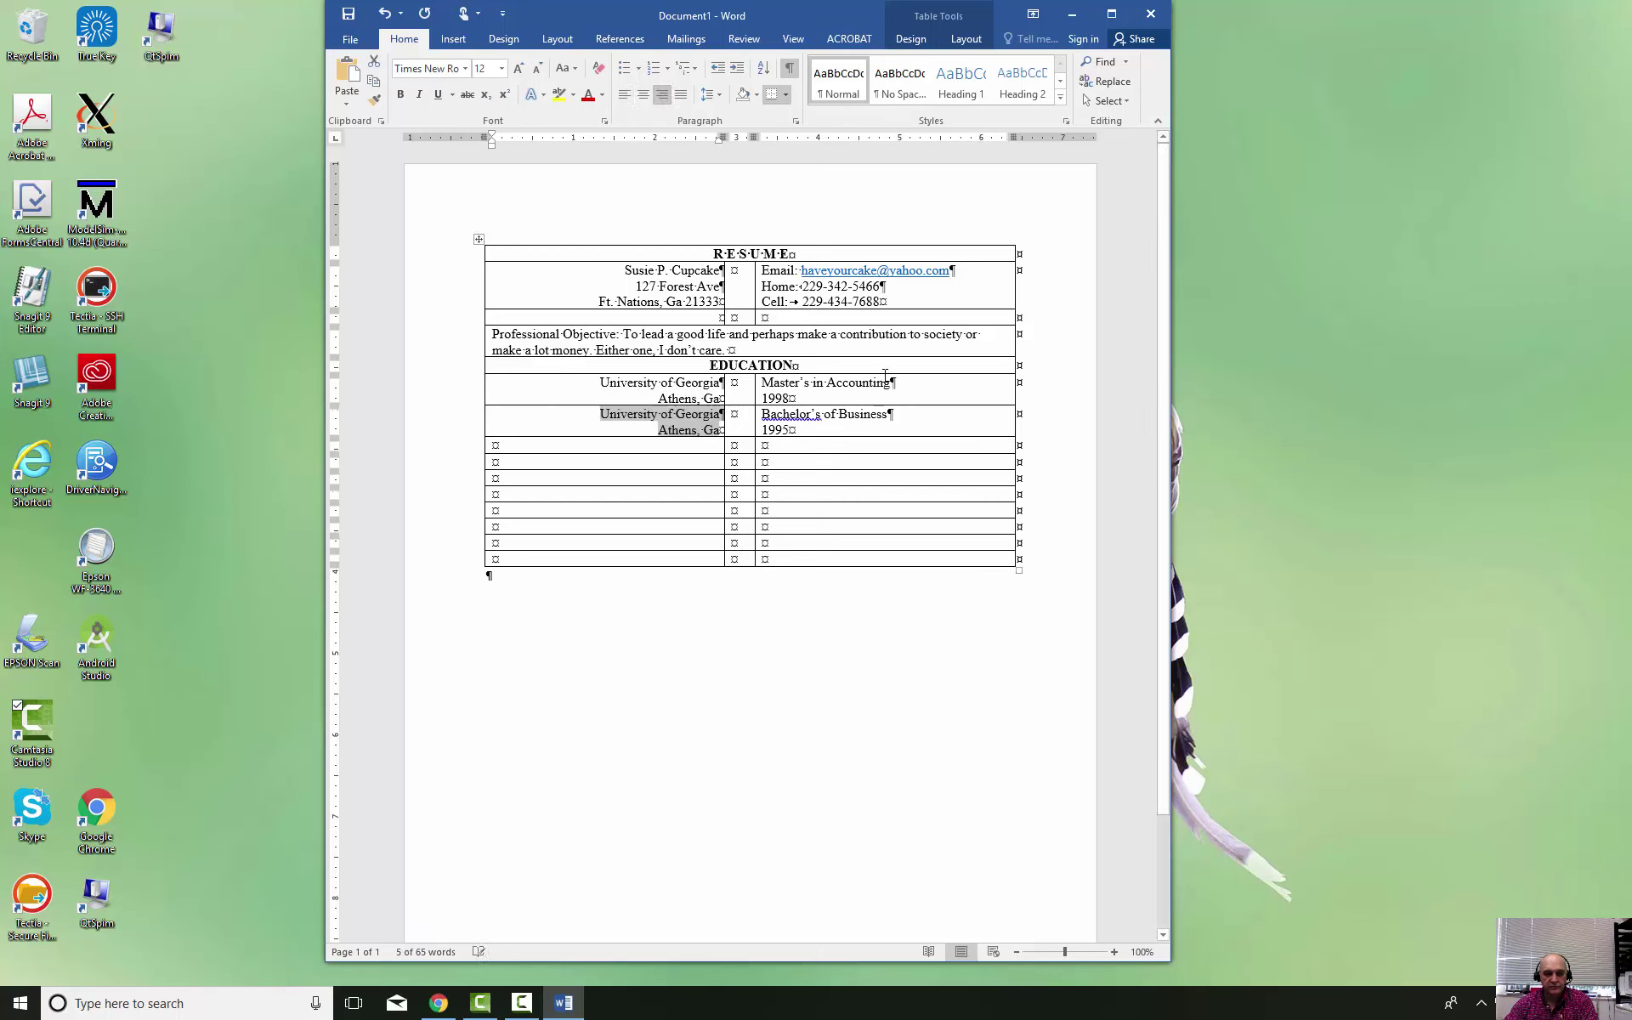
pyautogui.click(913, 414)
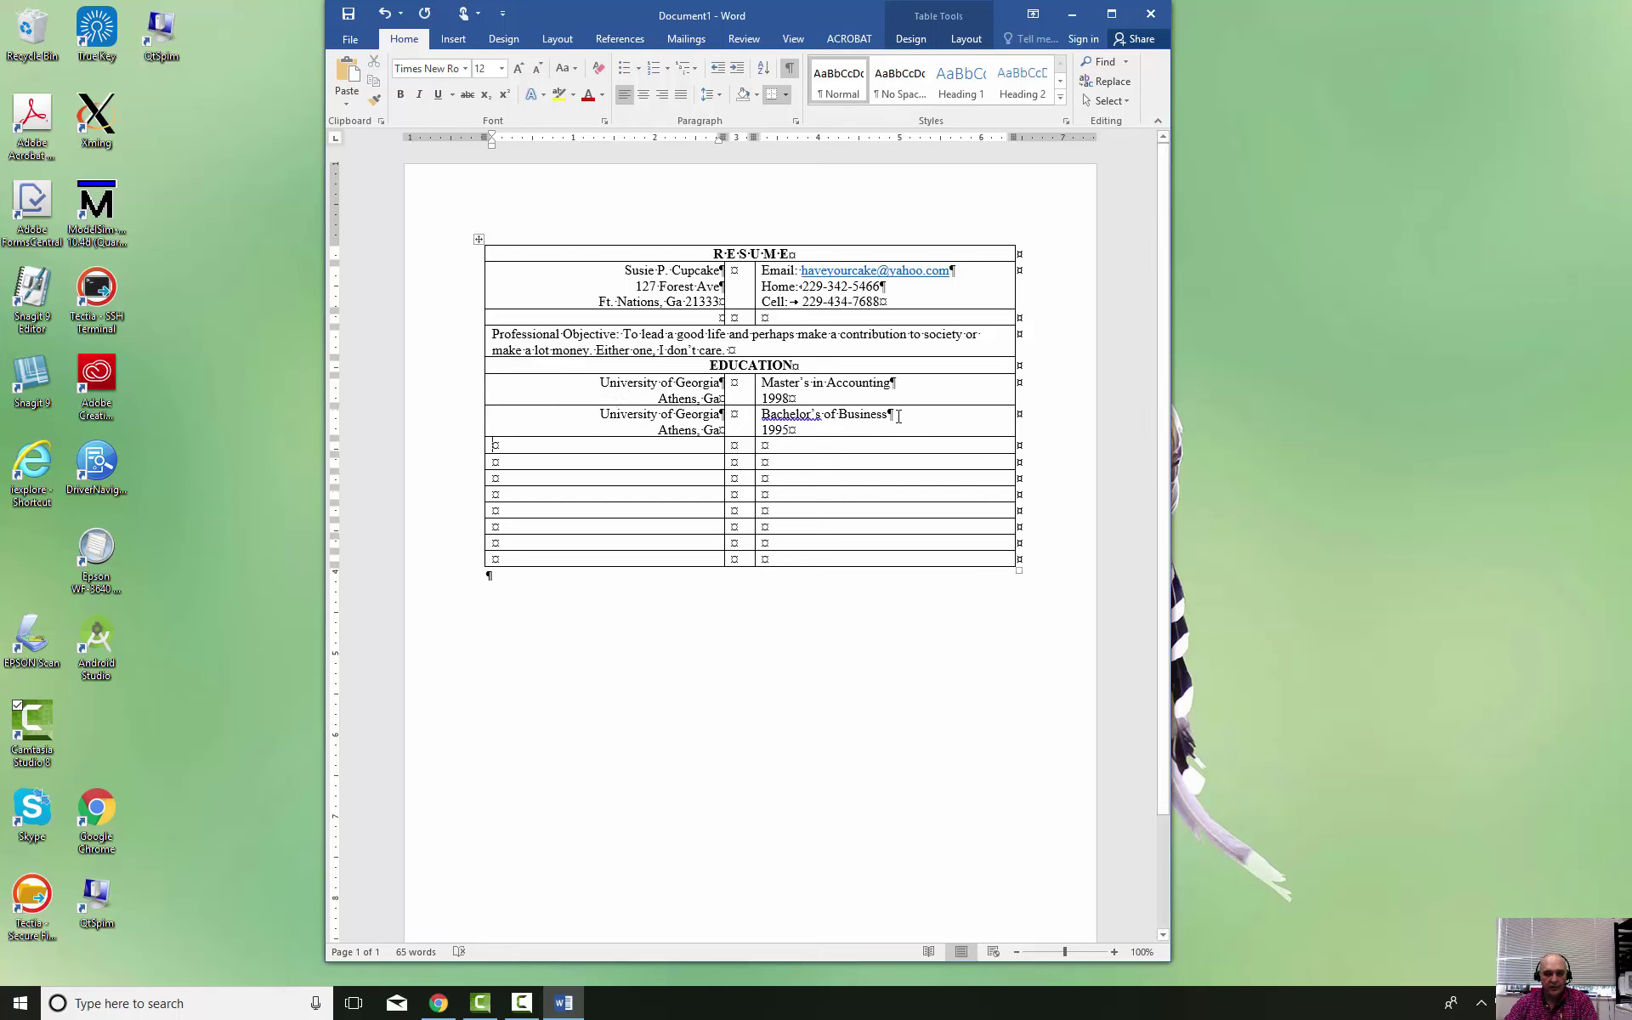
pyautogui.write('Baing')
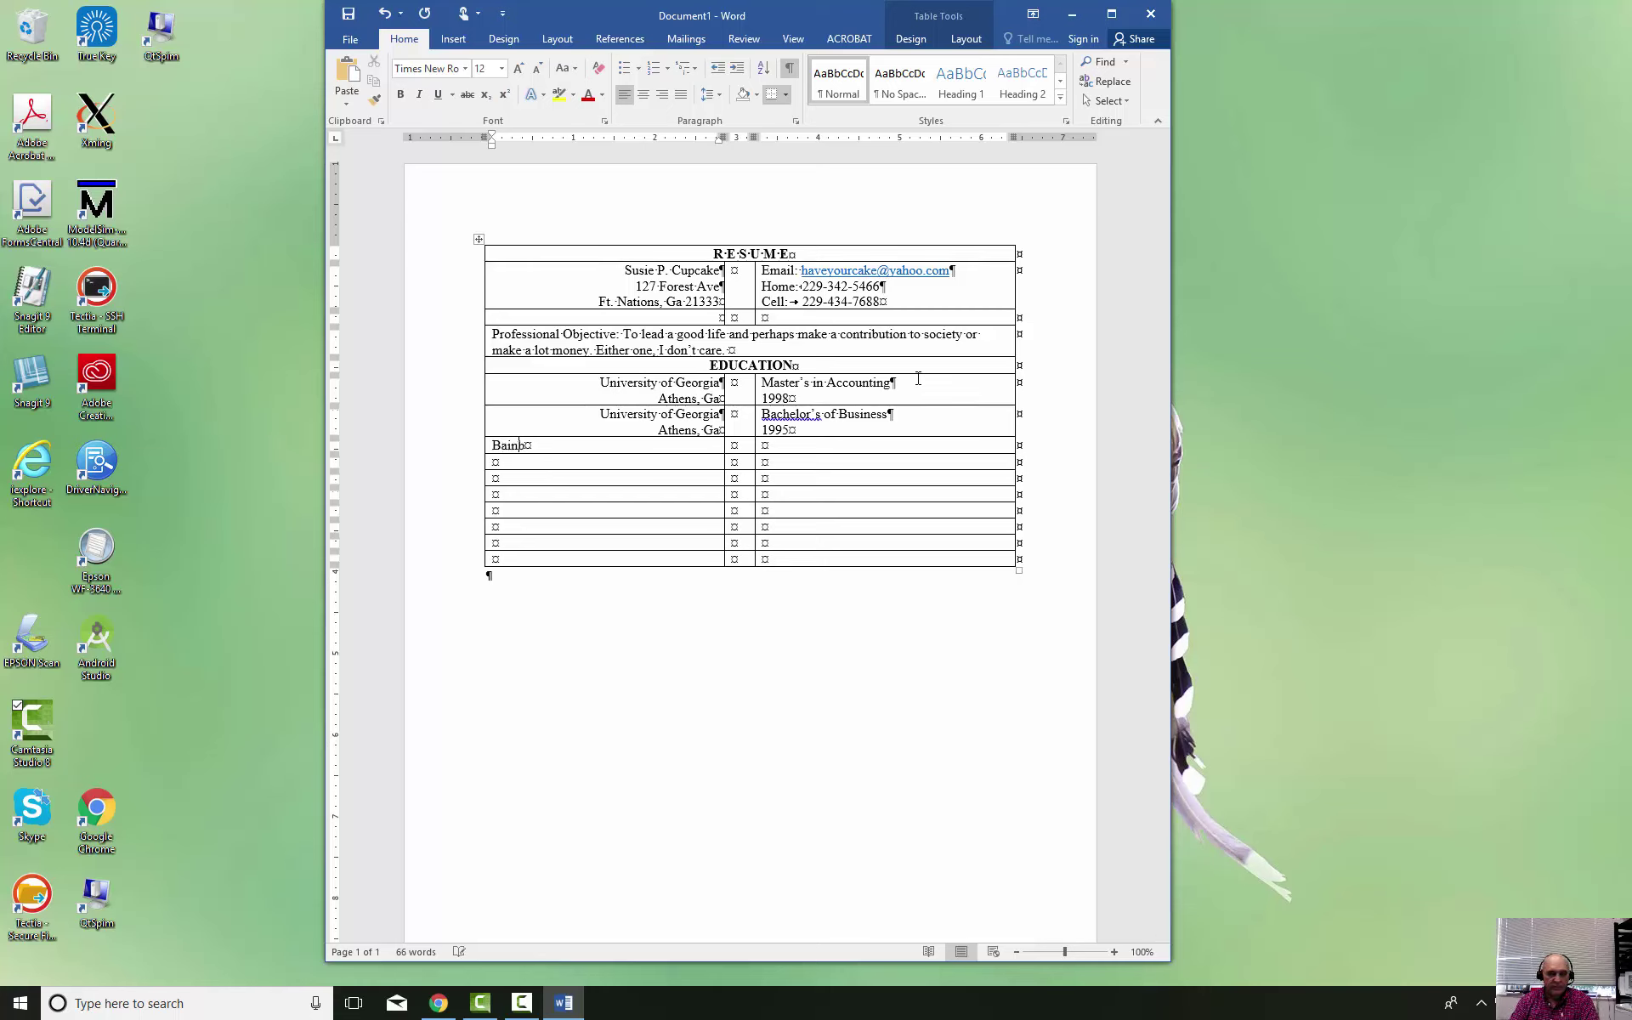
pyautogui.write('ridge Copllege')
# Correct 'Copllege' to College, add 'Bainbridge, Ga', then 'Associate in Business Administration' with '1993'
pyautogui.press('Tab')
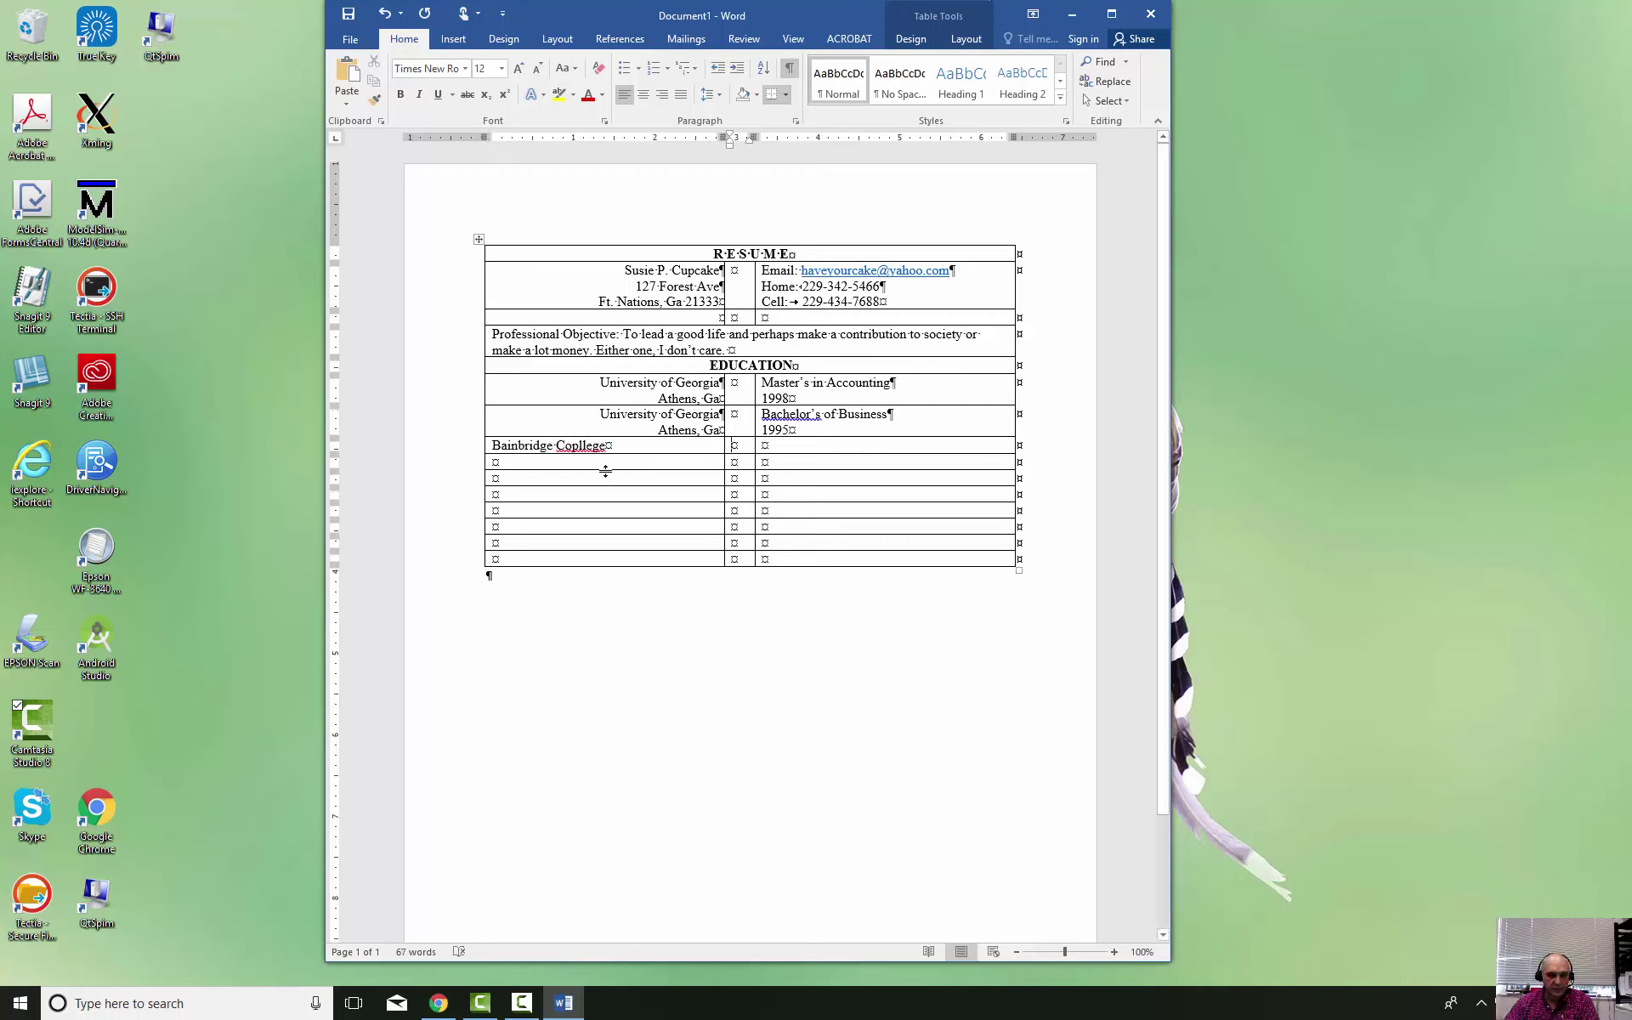
pyautogui.rightClick(578, 450)
pyautogui.click(466, 462)
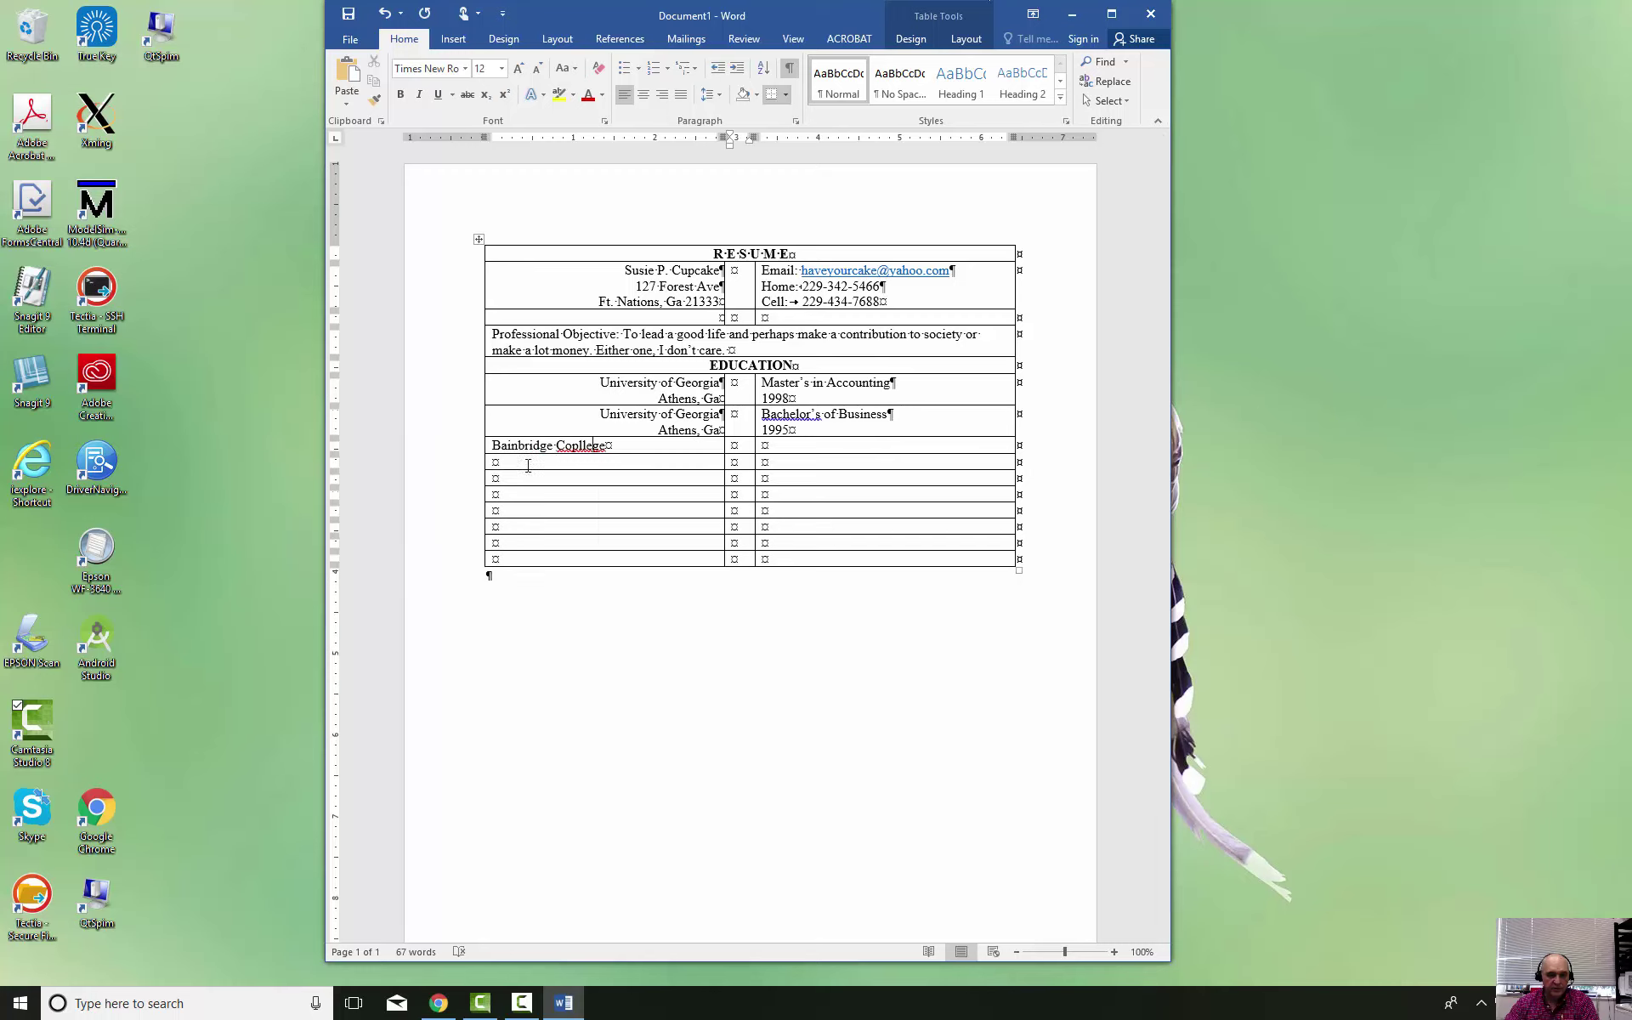
pyautogui.press('Return')
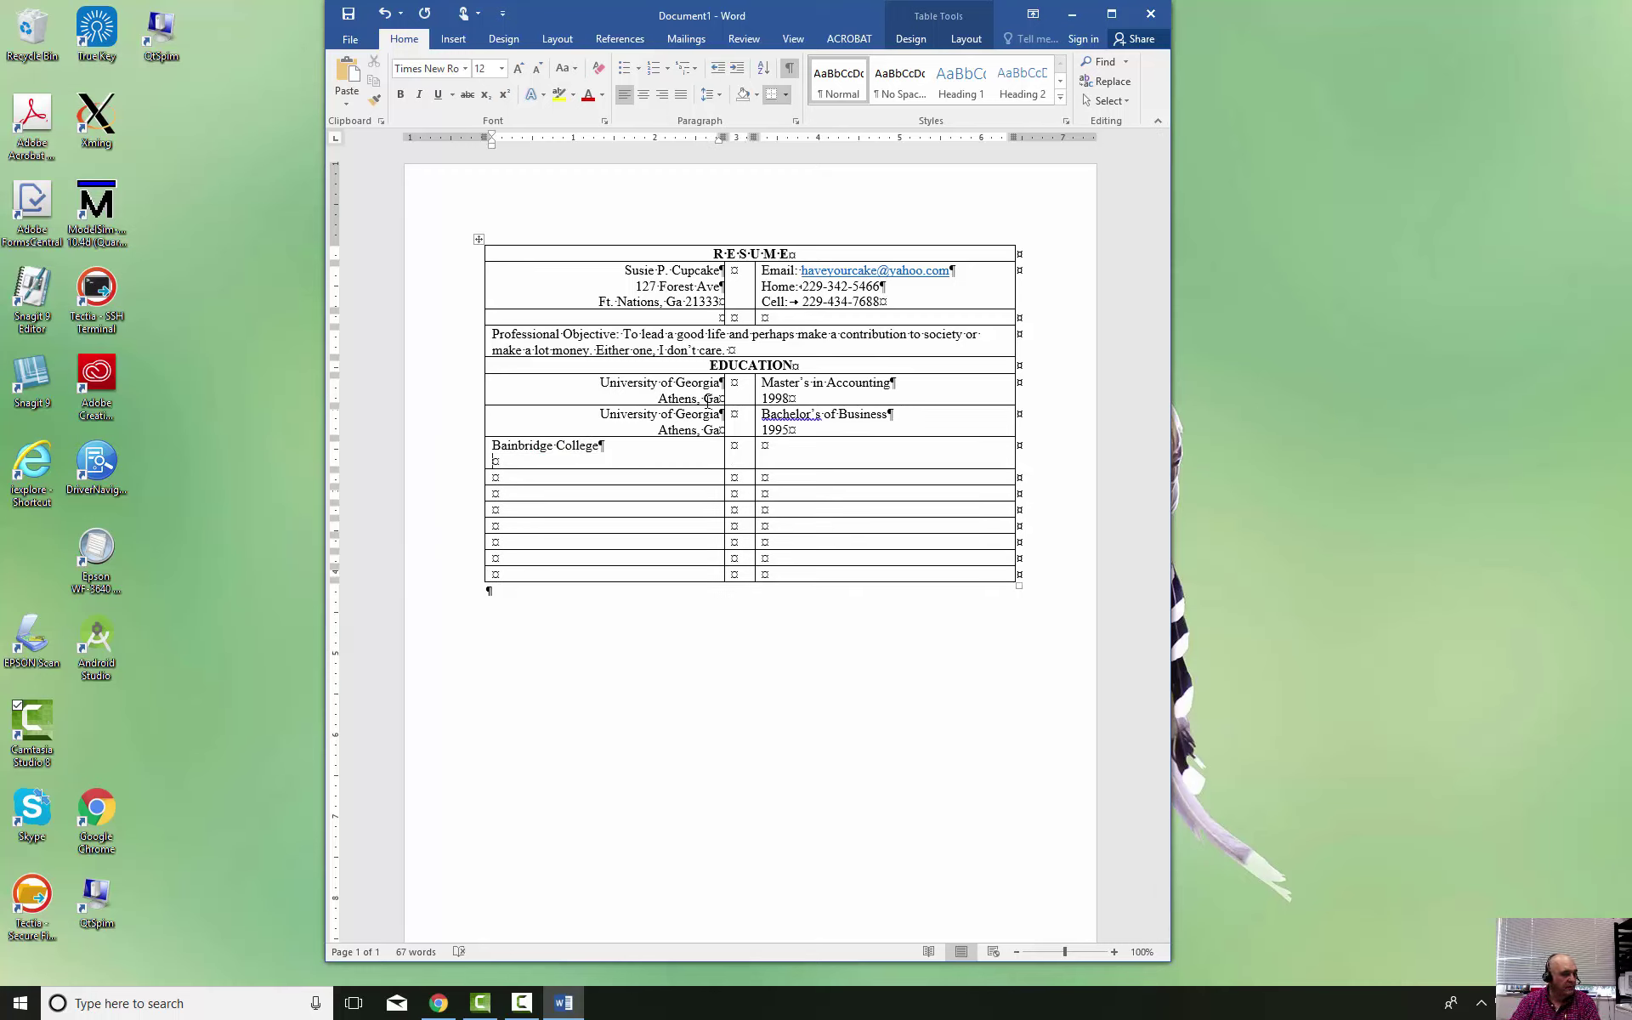
pyautogui.write('Bai')
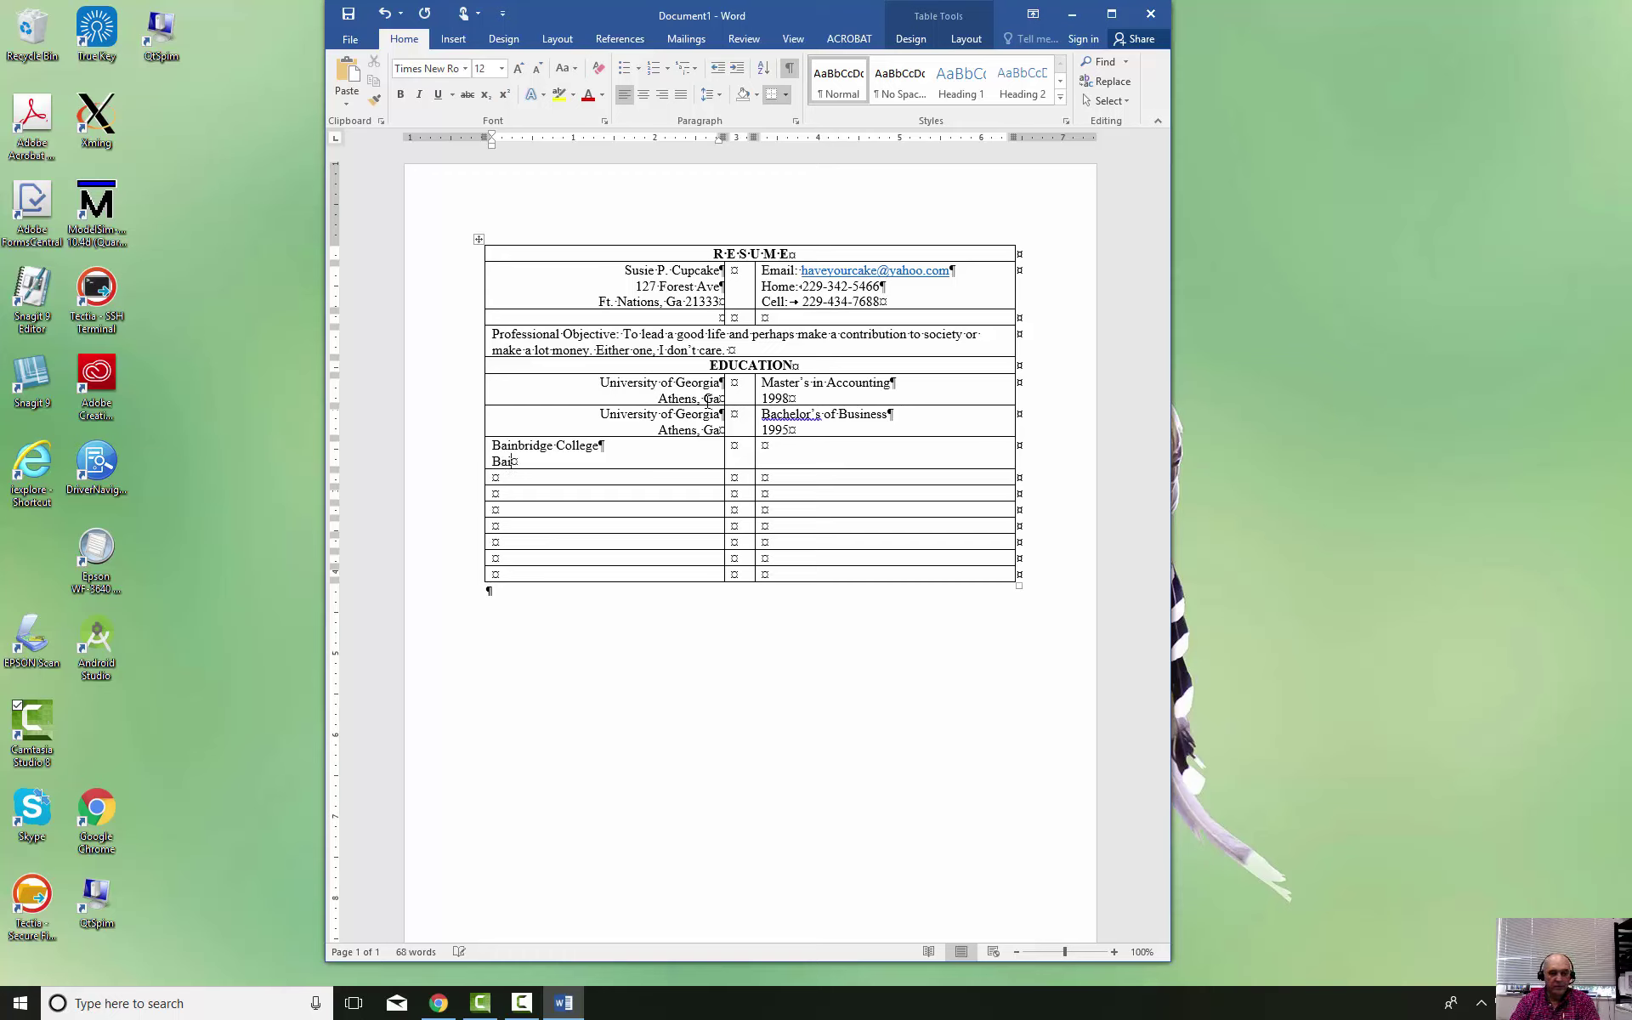
pyautogui.write('nbridge, G')
pyautogui.write('a')
pyautogui.press('Tab')
pyautogui.press('Tab')
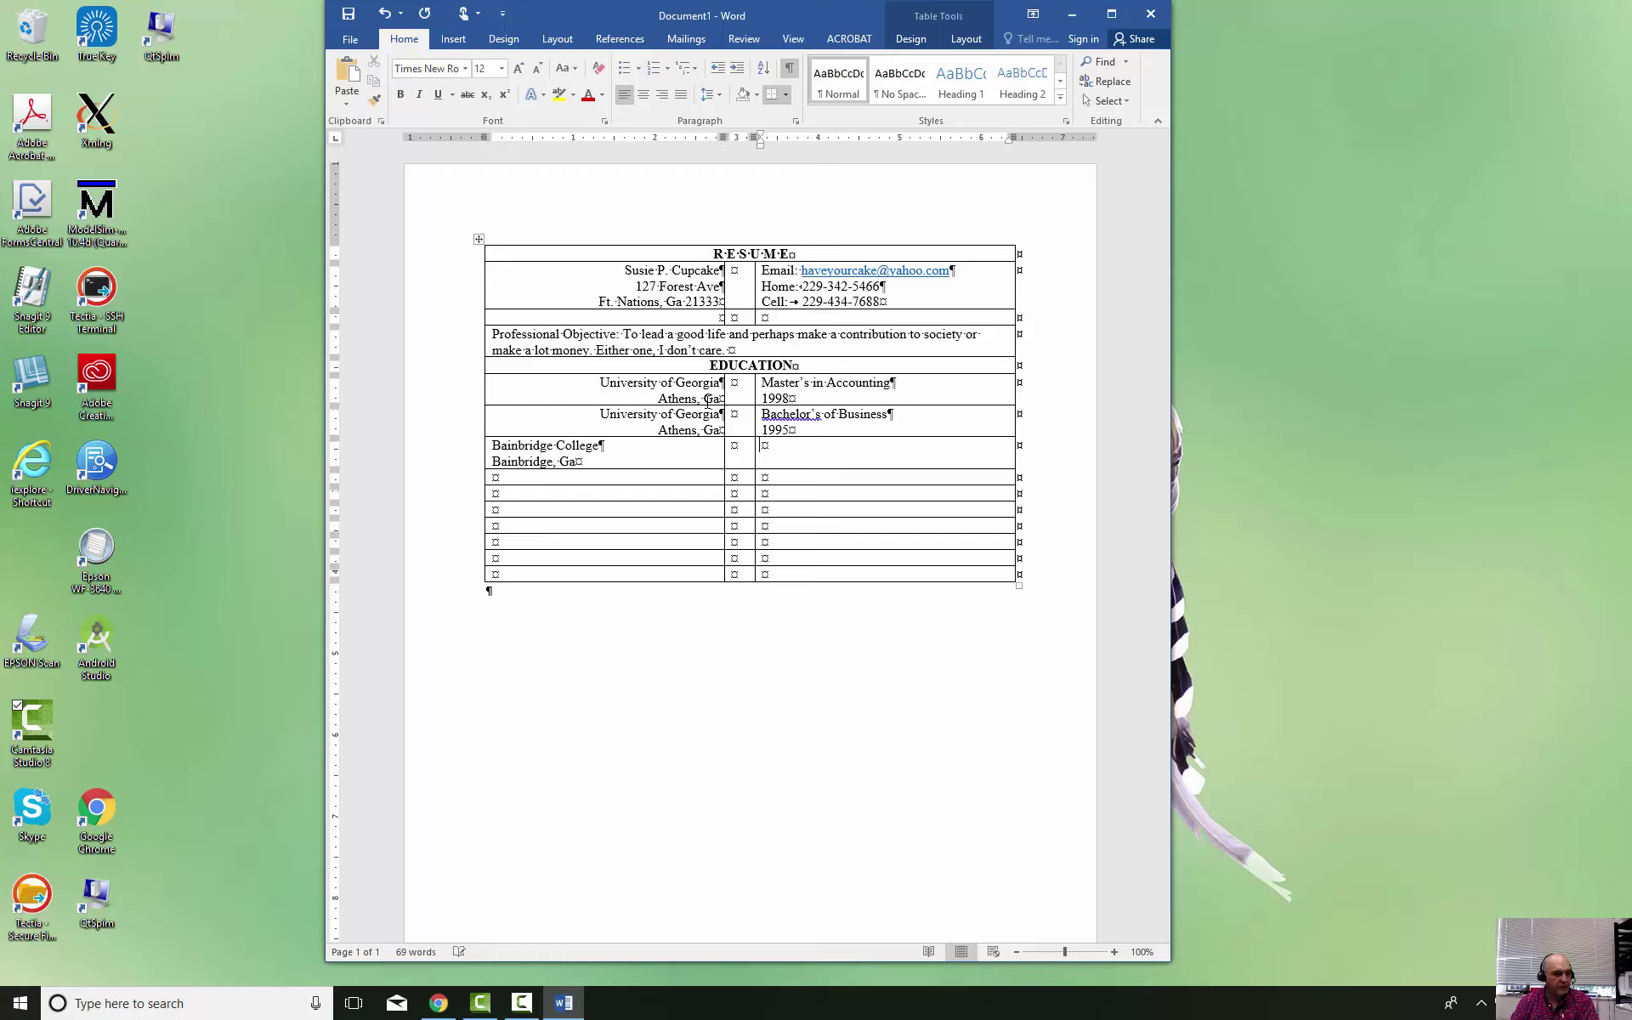
pyautogui.write('Associate in Business Administration')
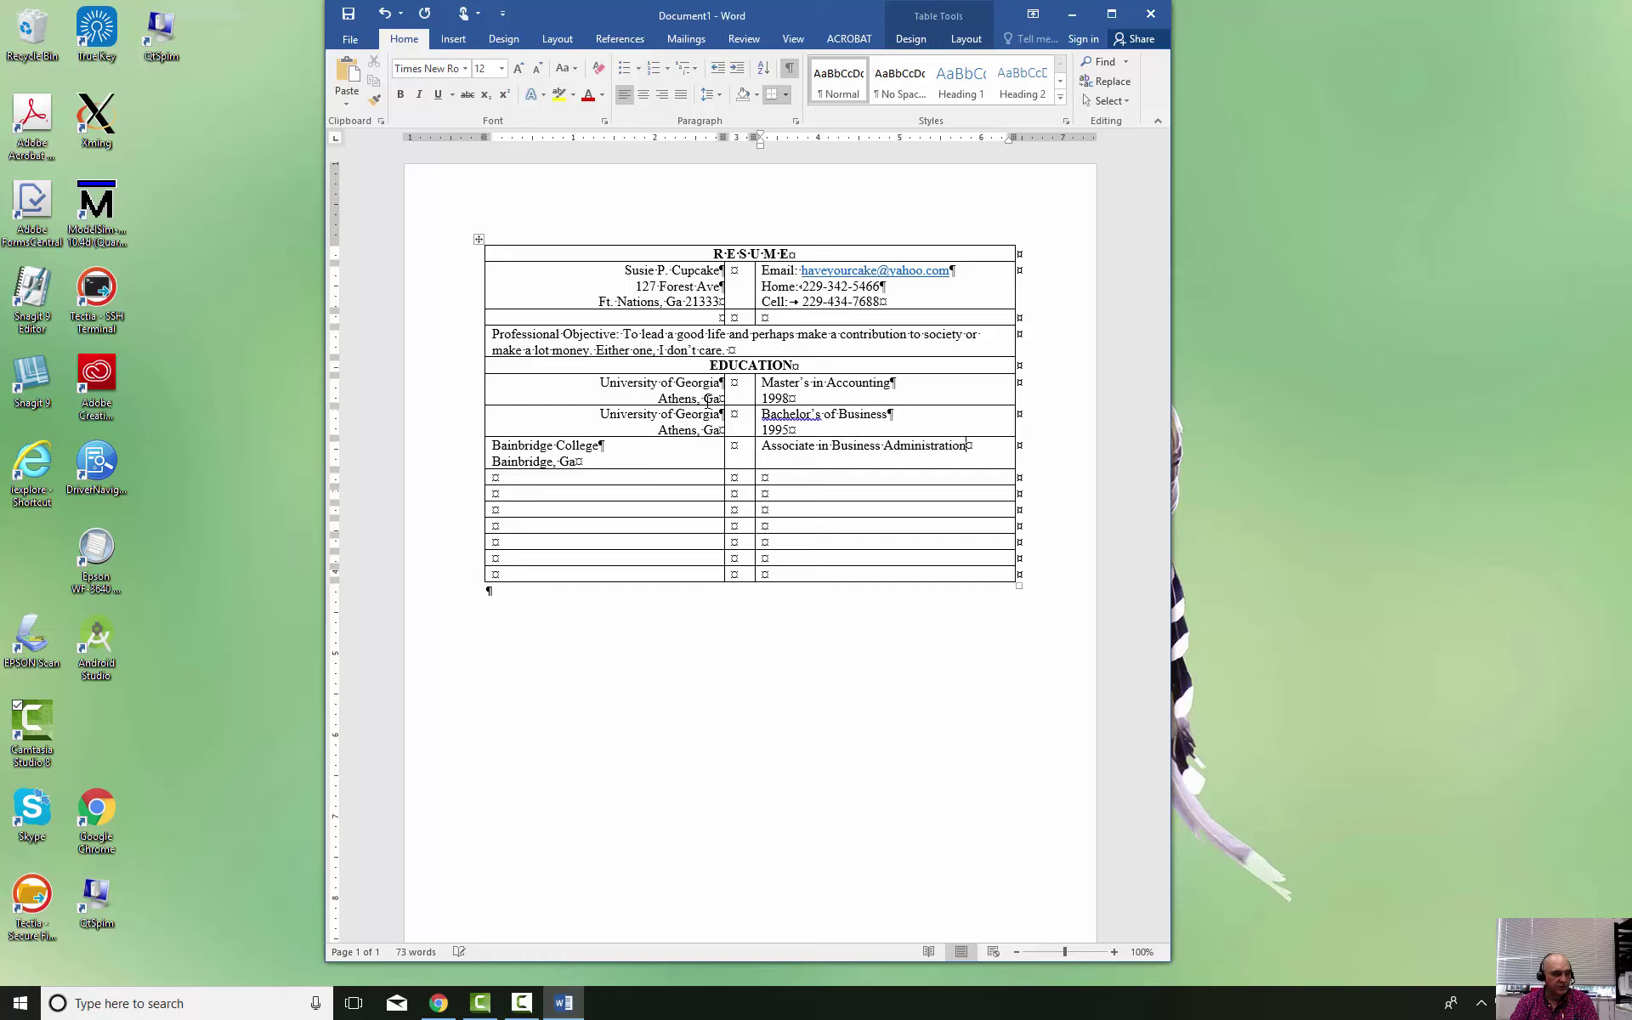
pyautogui.press('Return')
pyautogui.write('1993')
pyautogui.click(716, 495)
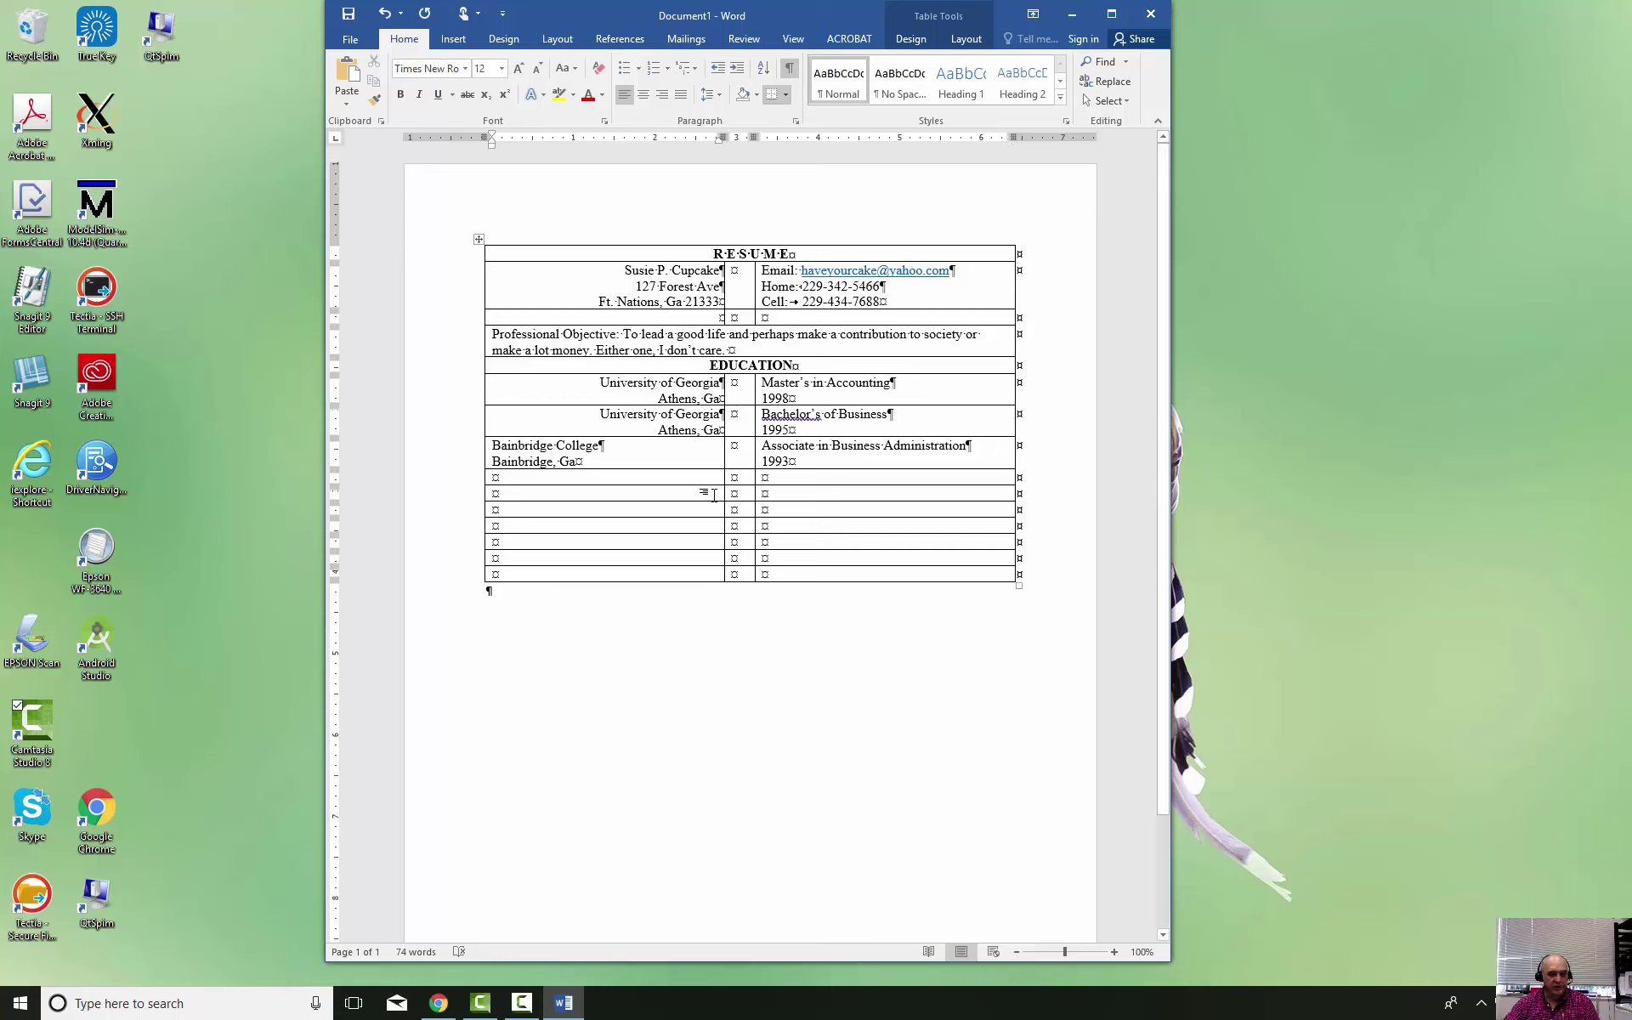
# Delete the leftover empty rows below the Bainbridge entry and correct 'Bachelor's' to 'Bachelors'
pyautogui.moveTo(714, 495); pyautogui.dragTo(797, 495)
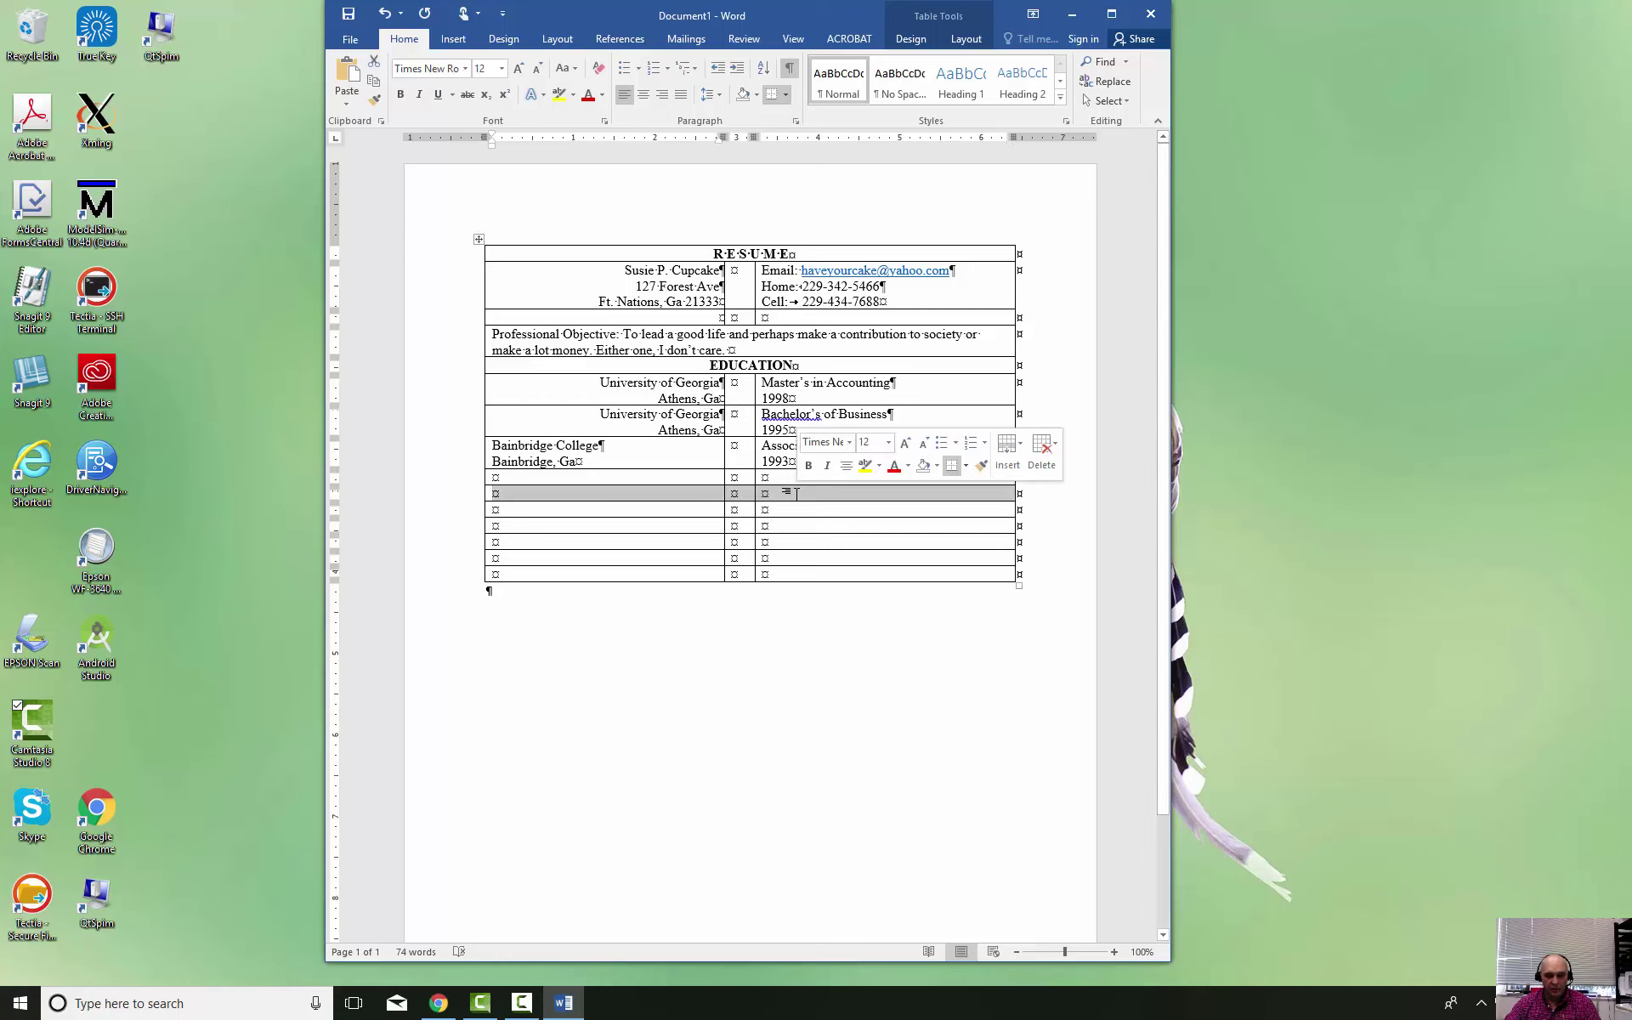
pyautogui.click(860, 558)
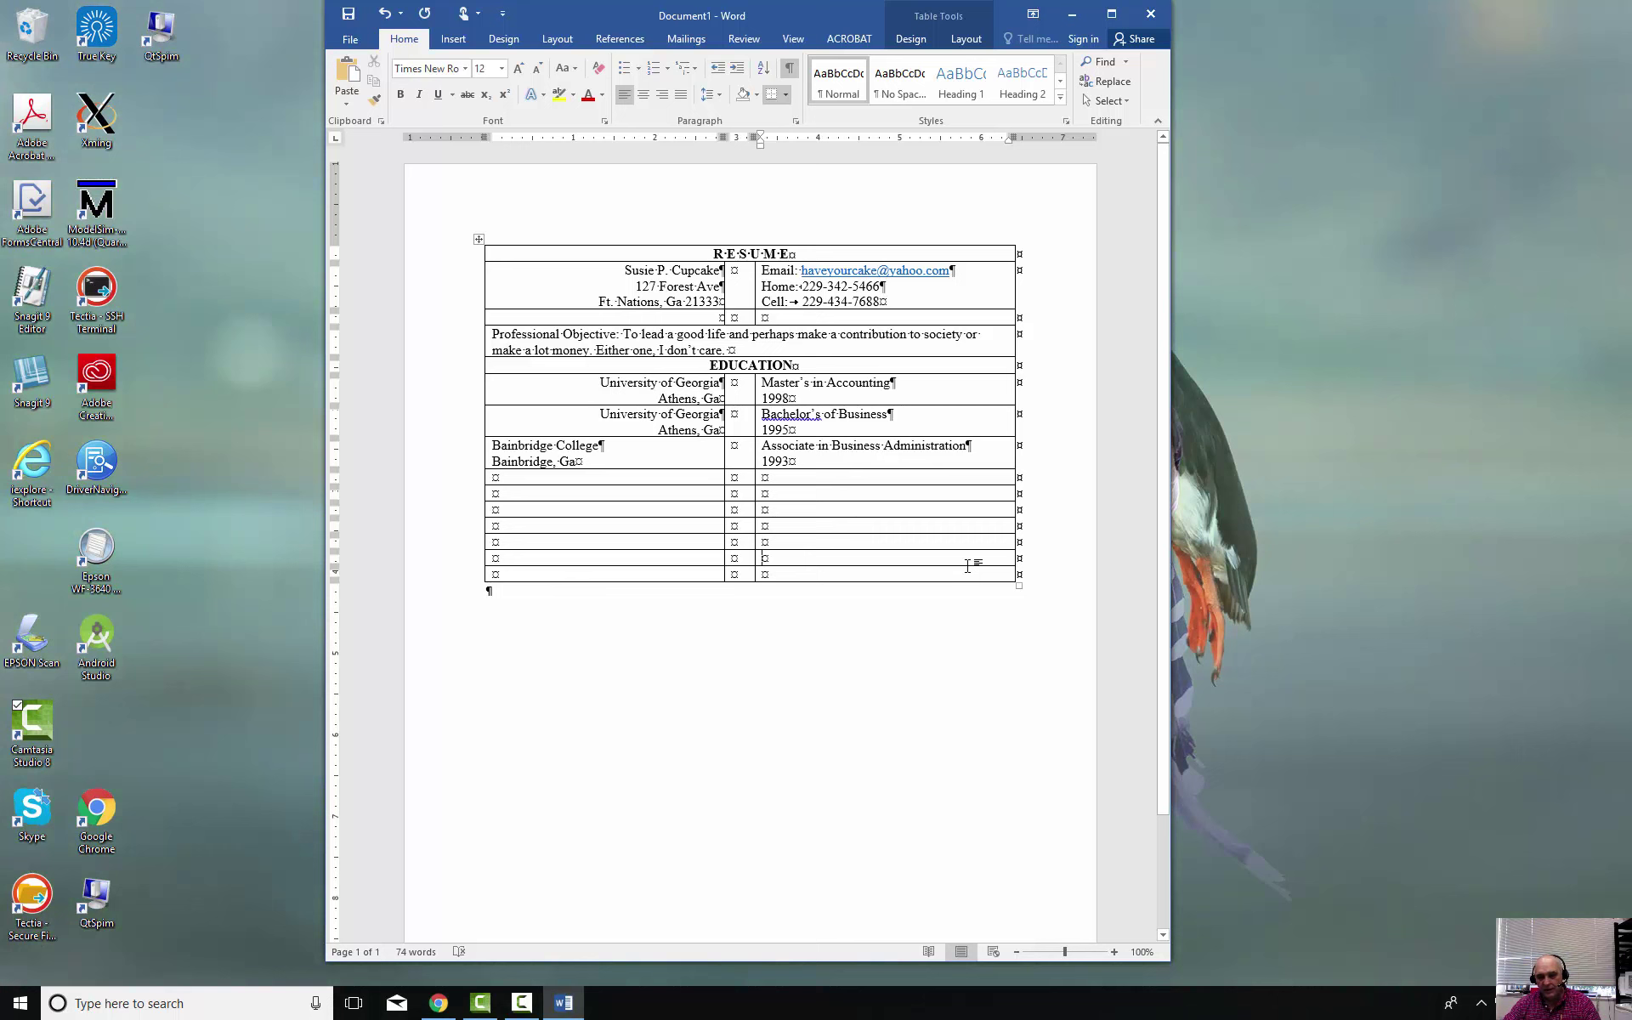
pyautogui.click(975, 576)
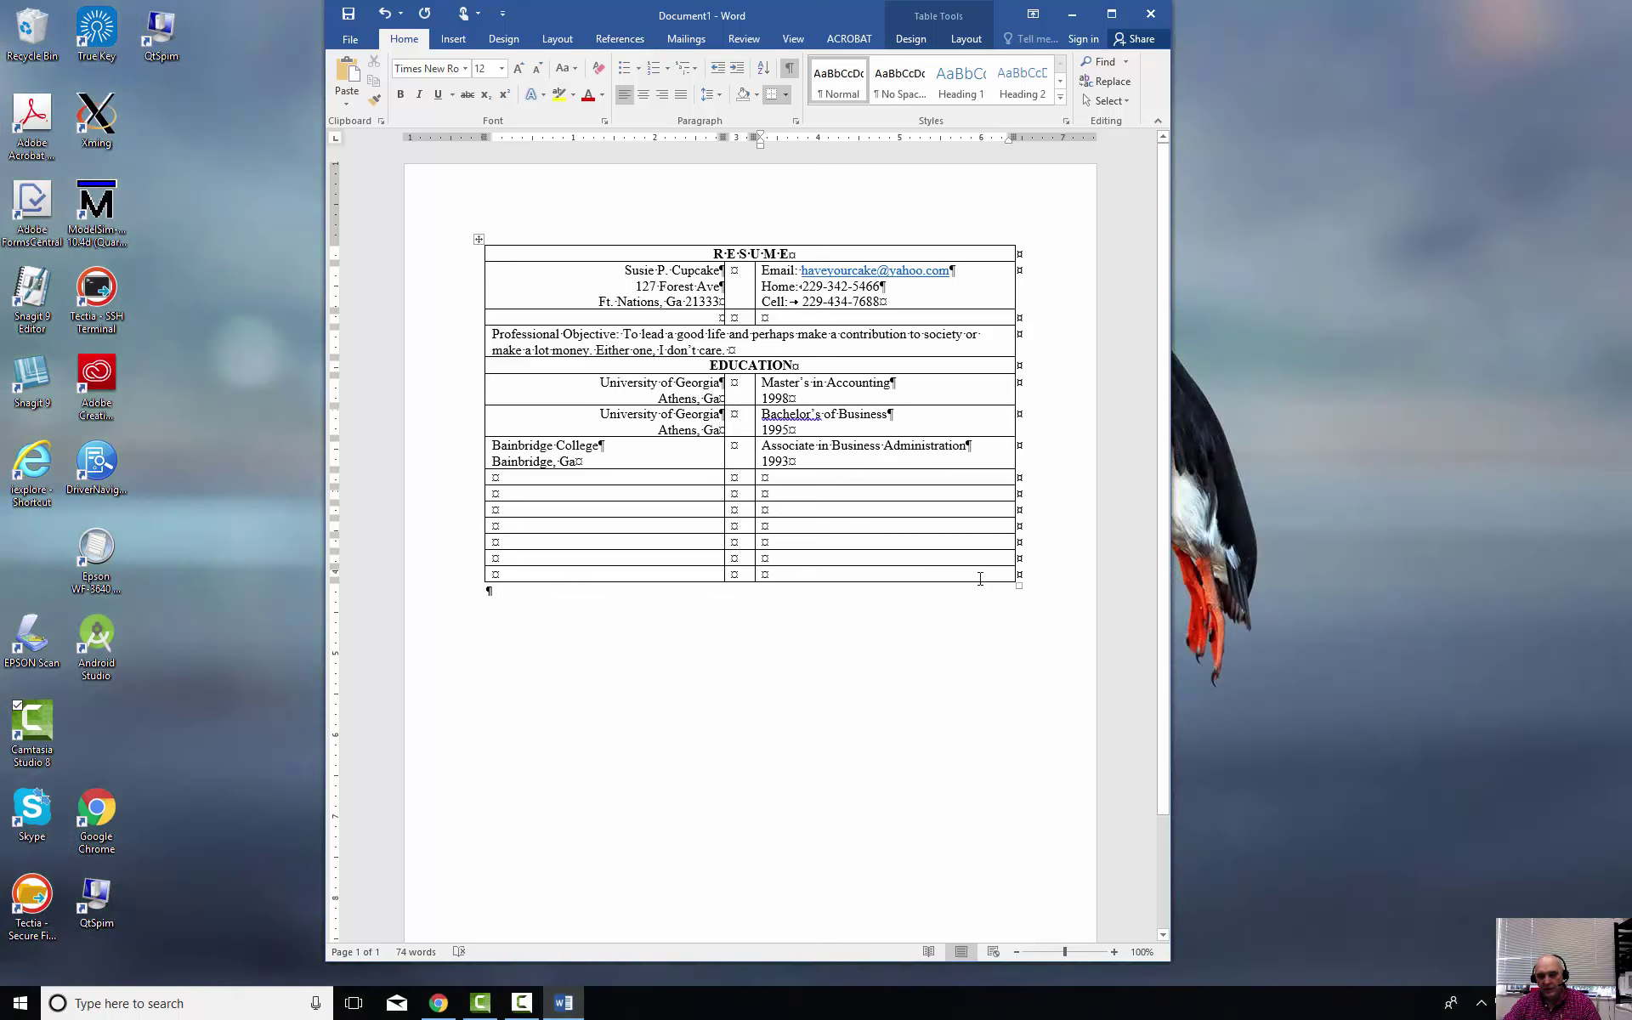
pyautogui.moveTo(869, 561); pyautogui.dragTo(626, 467)
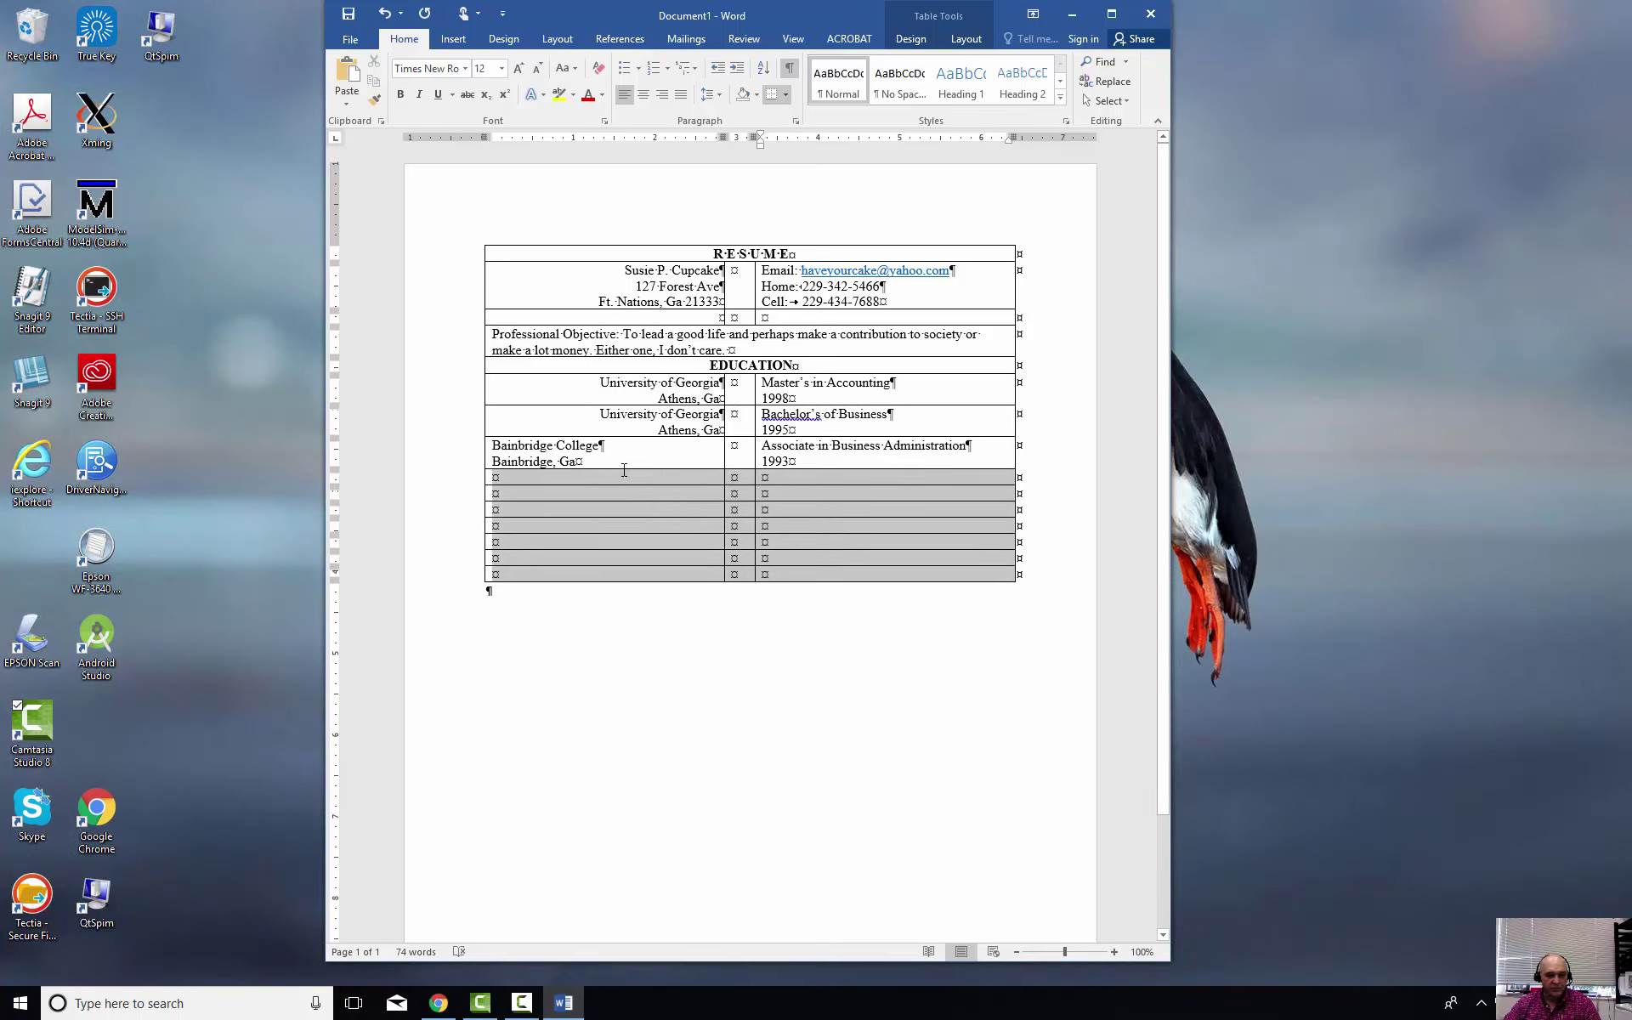
pyautogui.rightClick(629, 506)
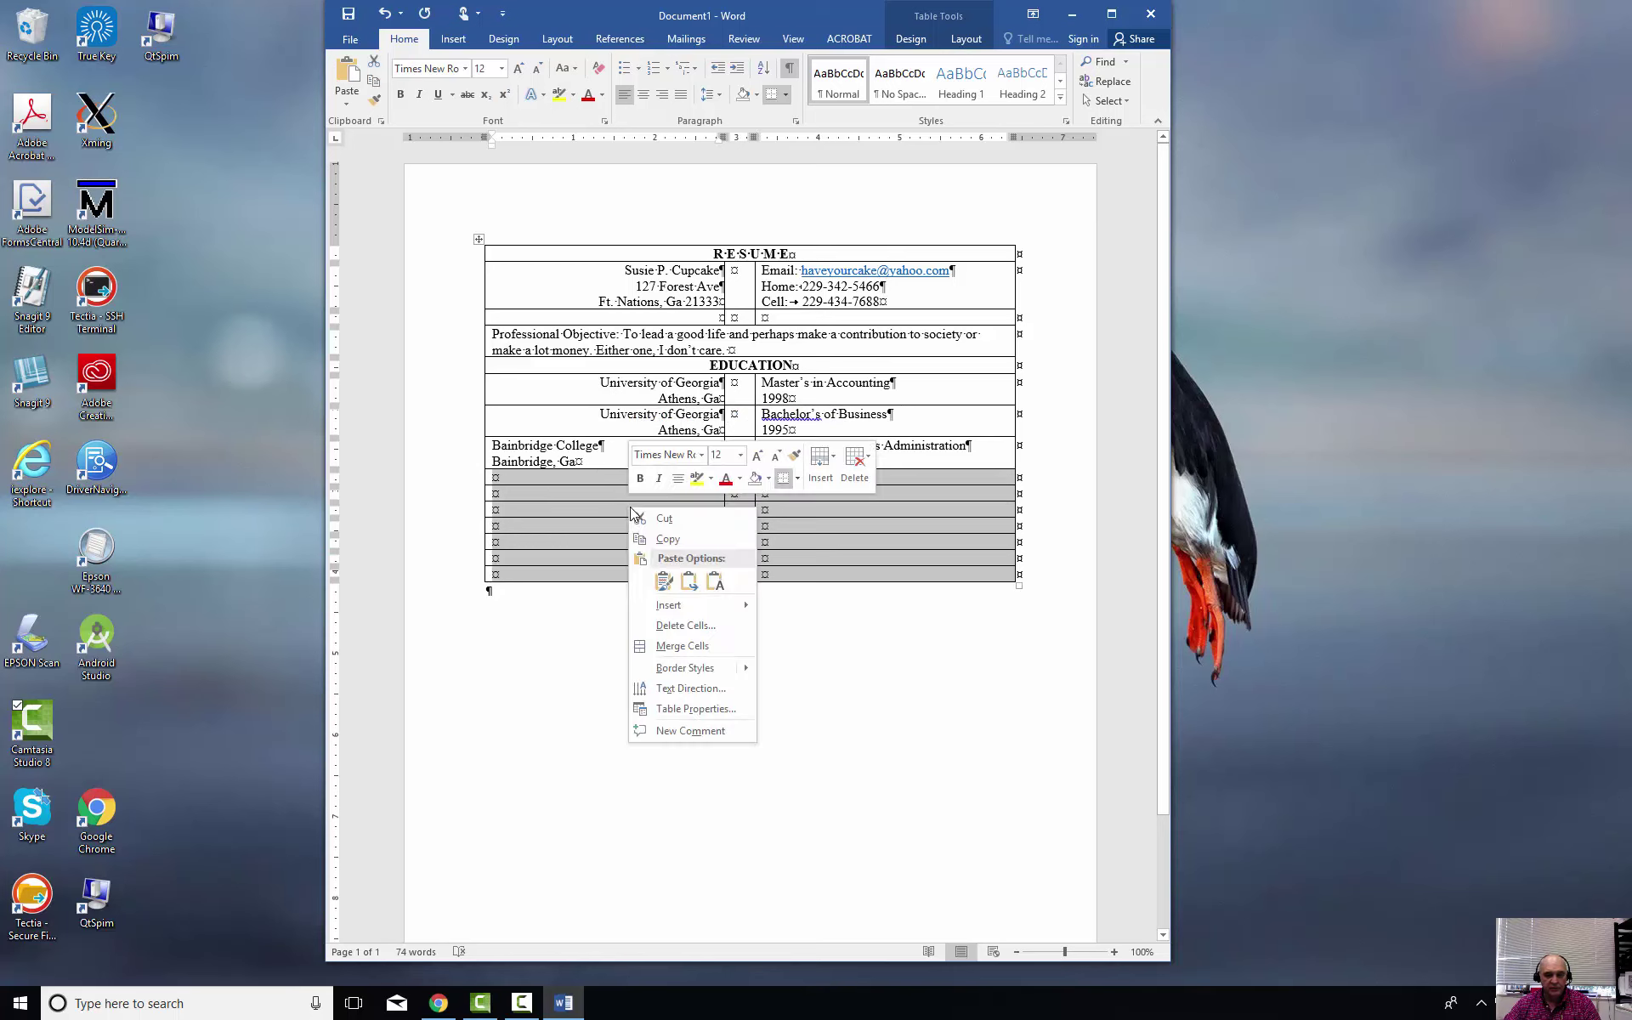
pyautogui.click(685, 626)
pyautogui.click(686, 475)
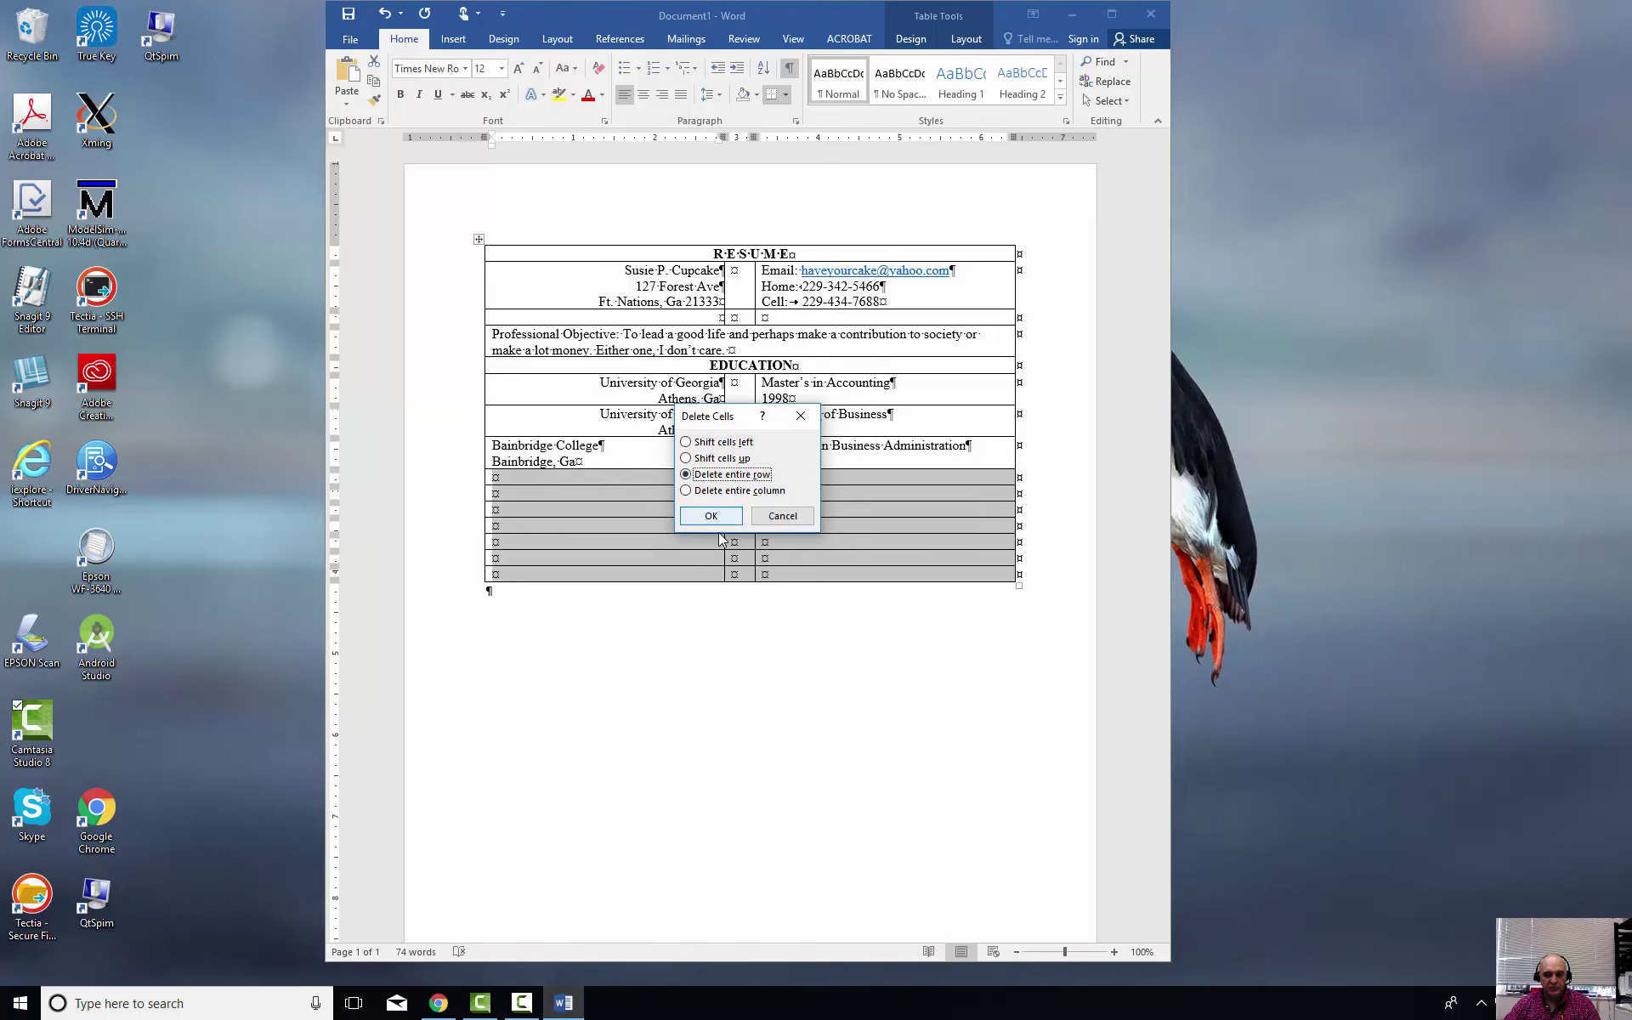
pyautogui.click(712, 516)
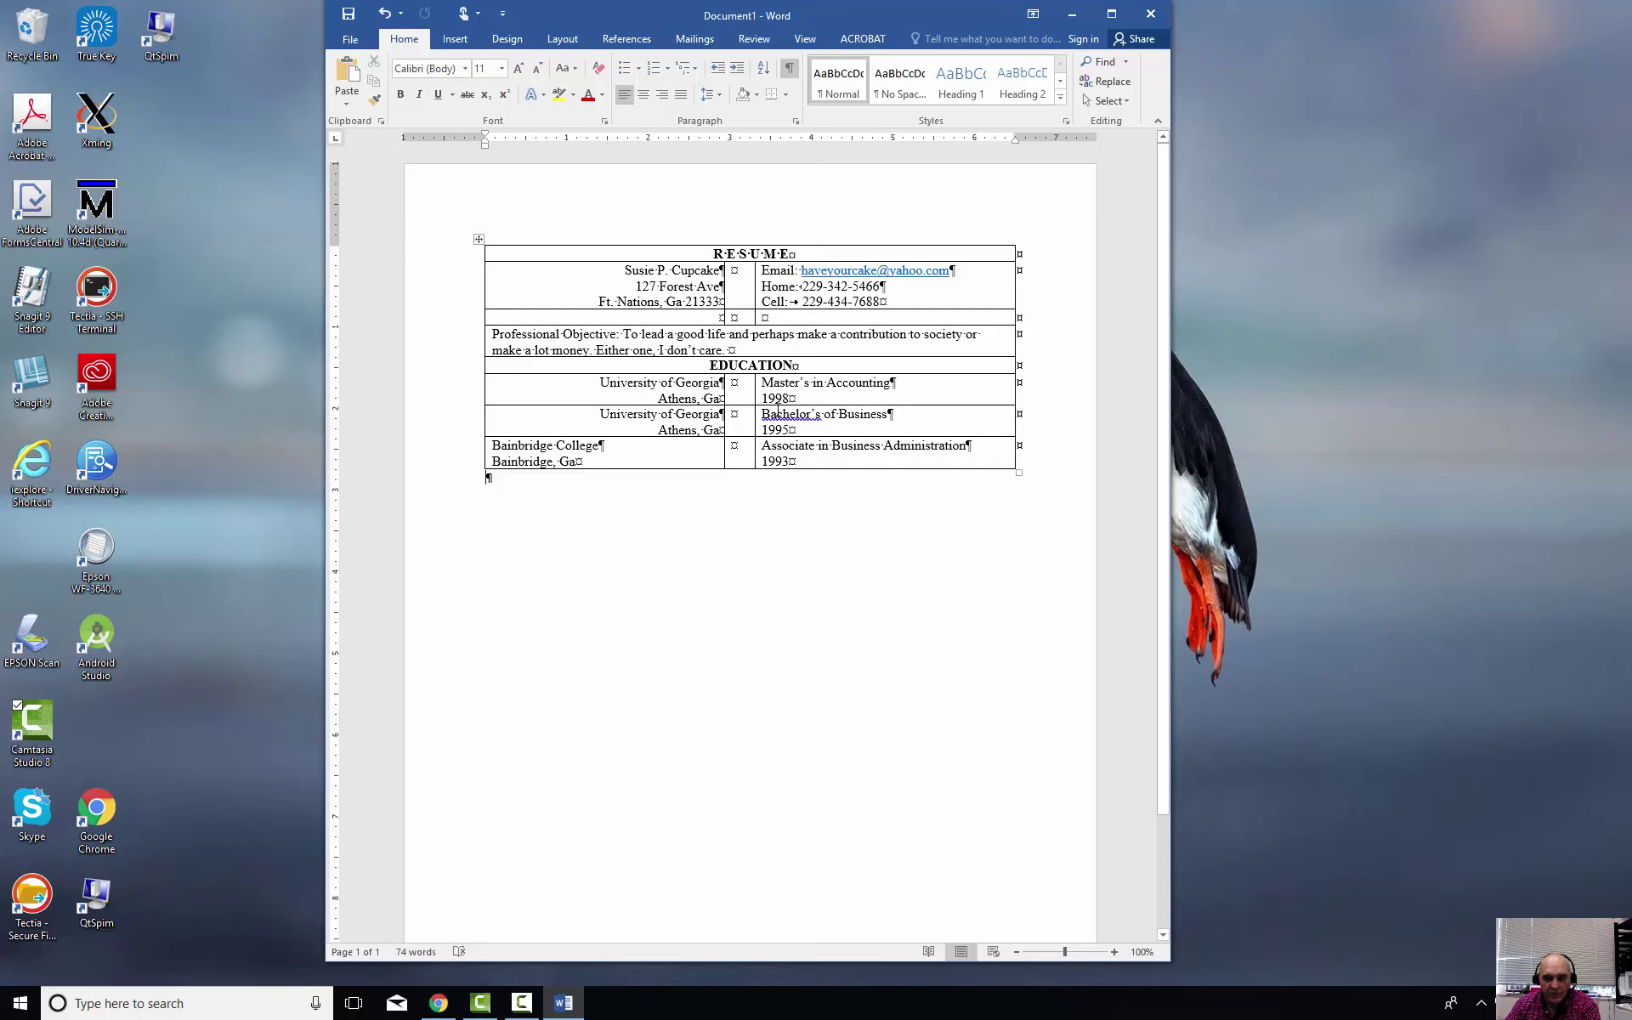
pyautogui.rightClick(778, 413)
pyautogui.click(697, 433)
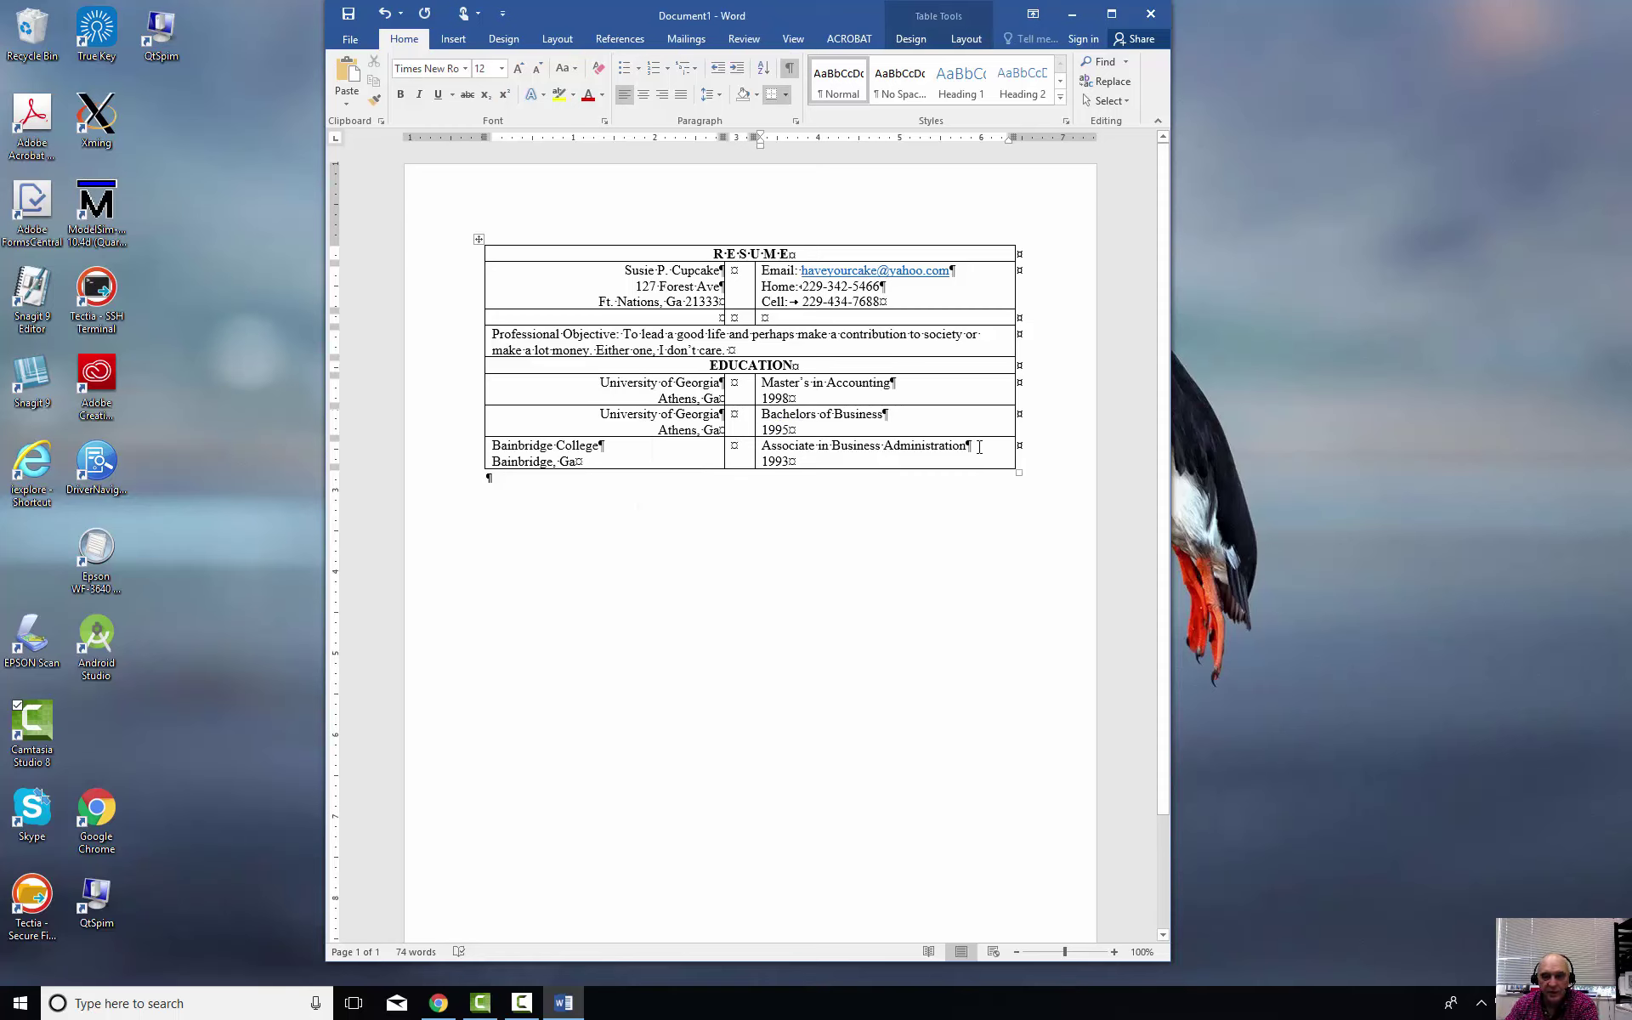
# Apply the None border setting to the whole resume table through Table Properties
pyautogui.moveTo(979, 448); pyautogui.dragTo(532, 247)
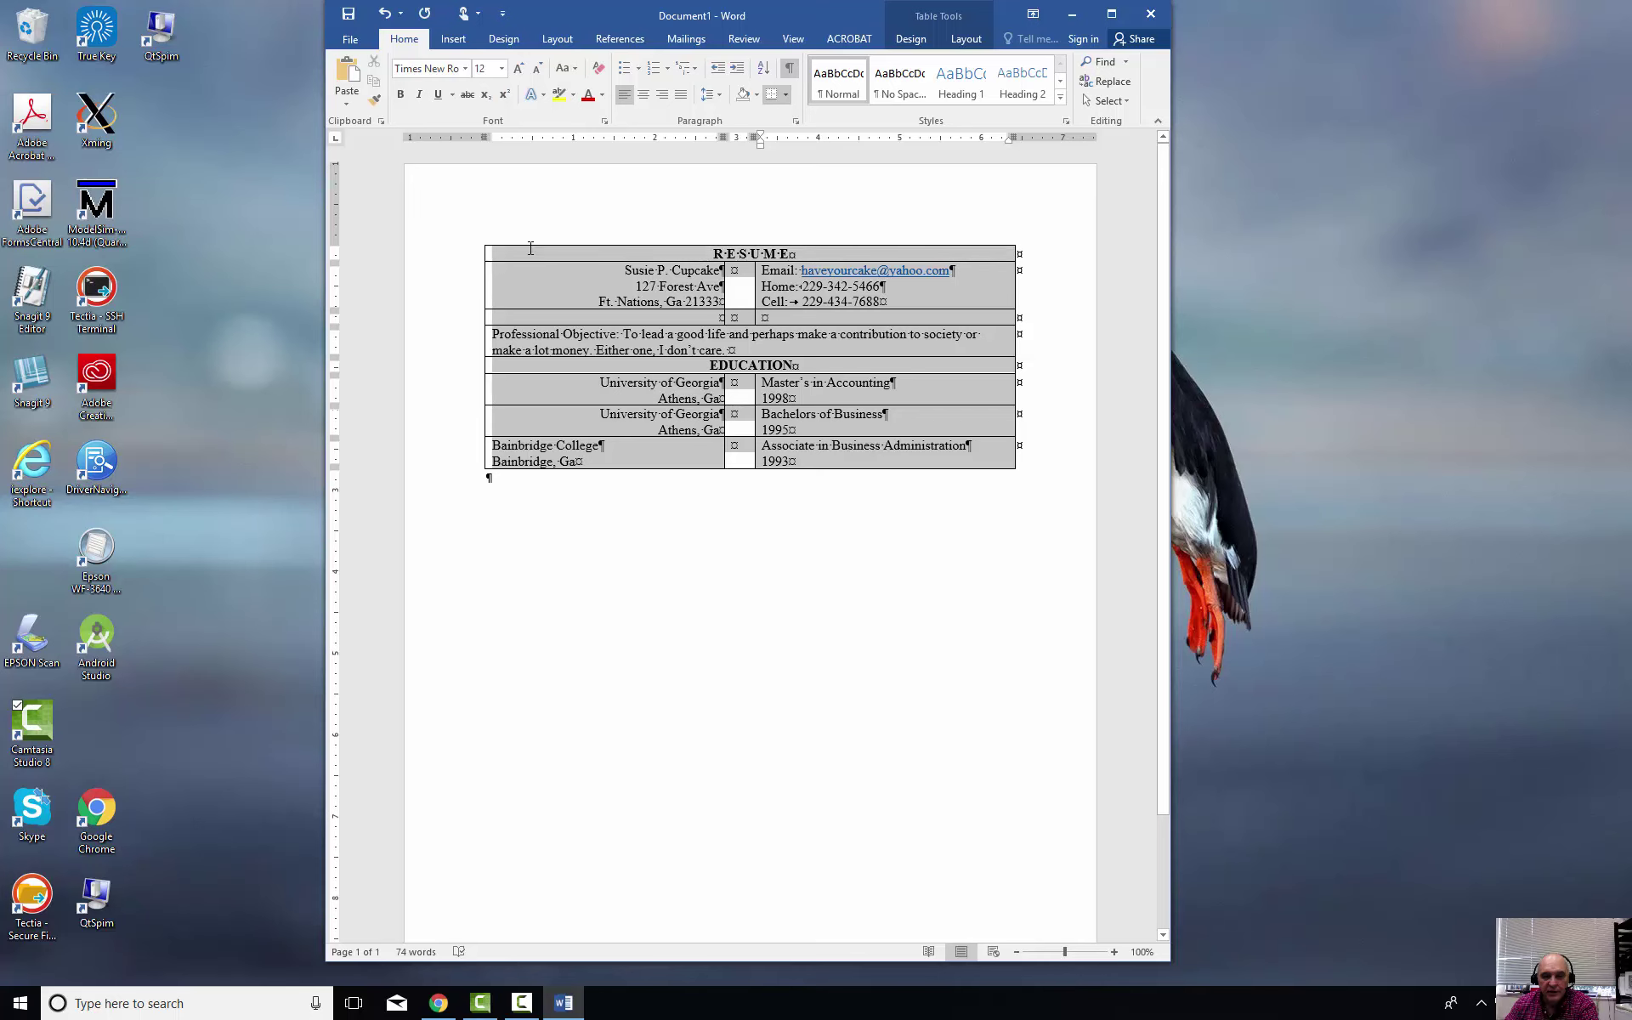
pyautogui.rightClick(831, 438)
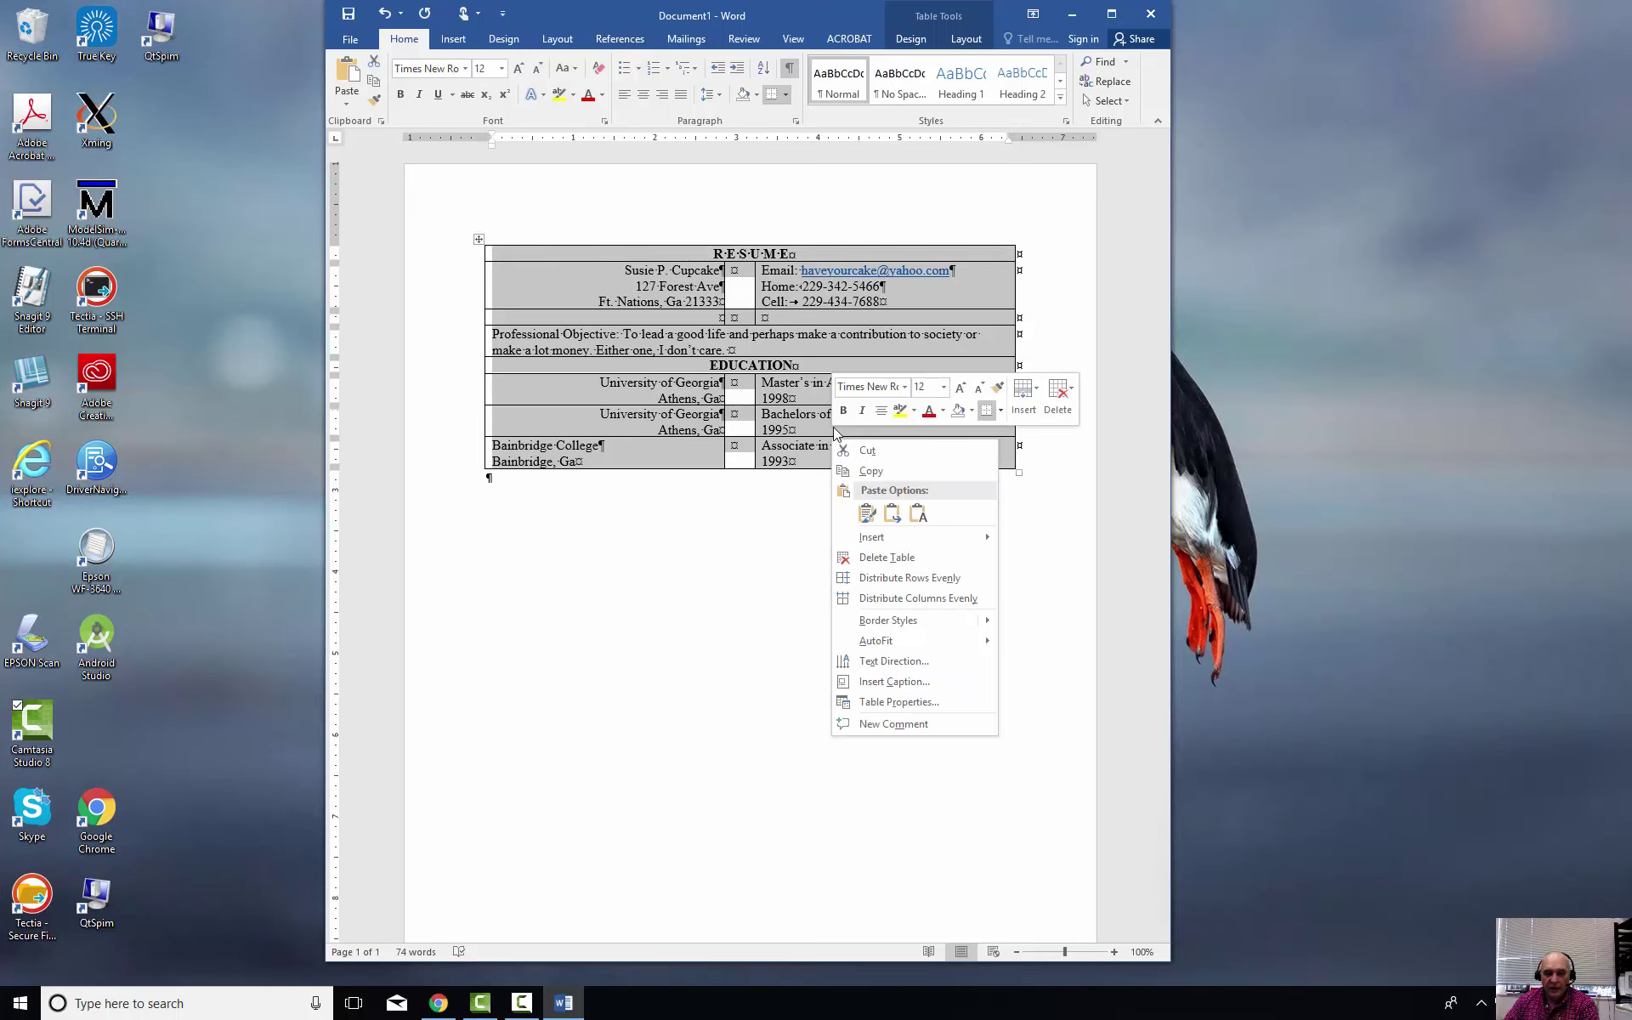
pyautogui.click(887, 708)
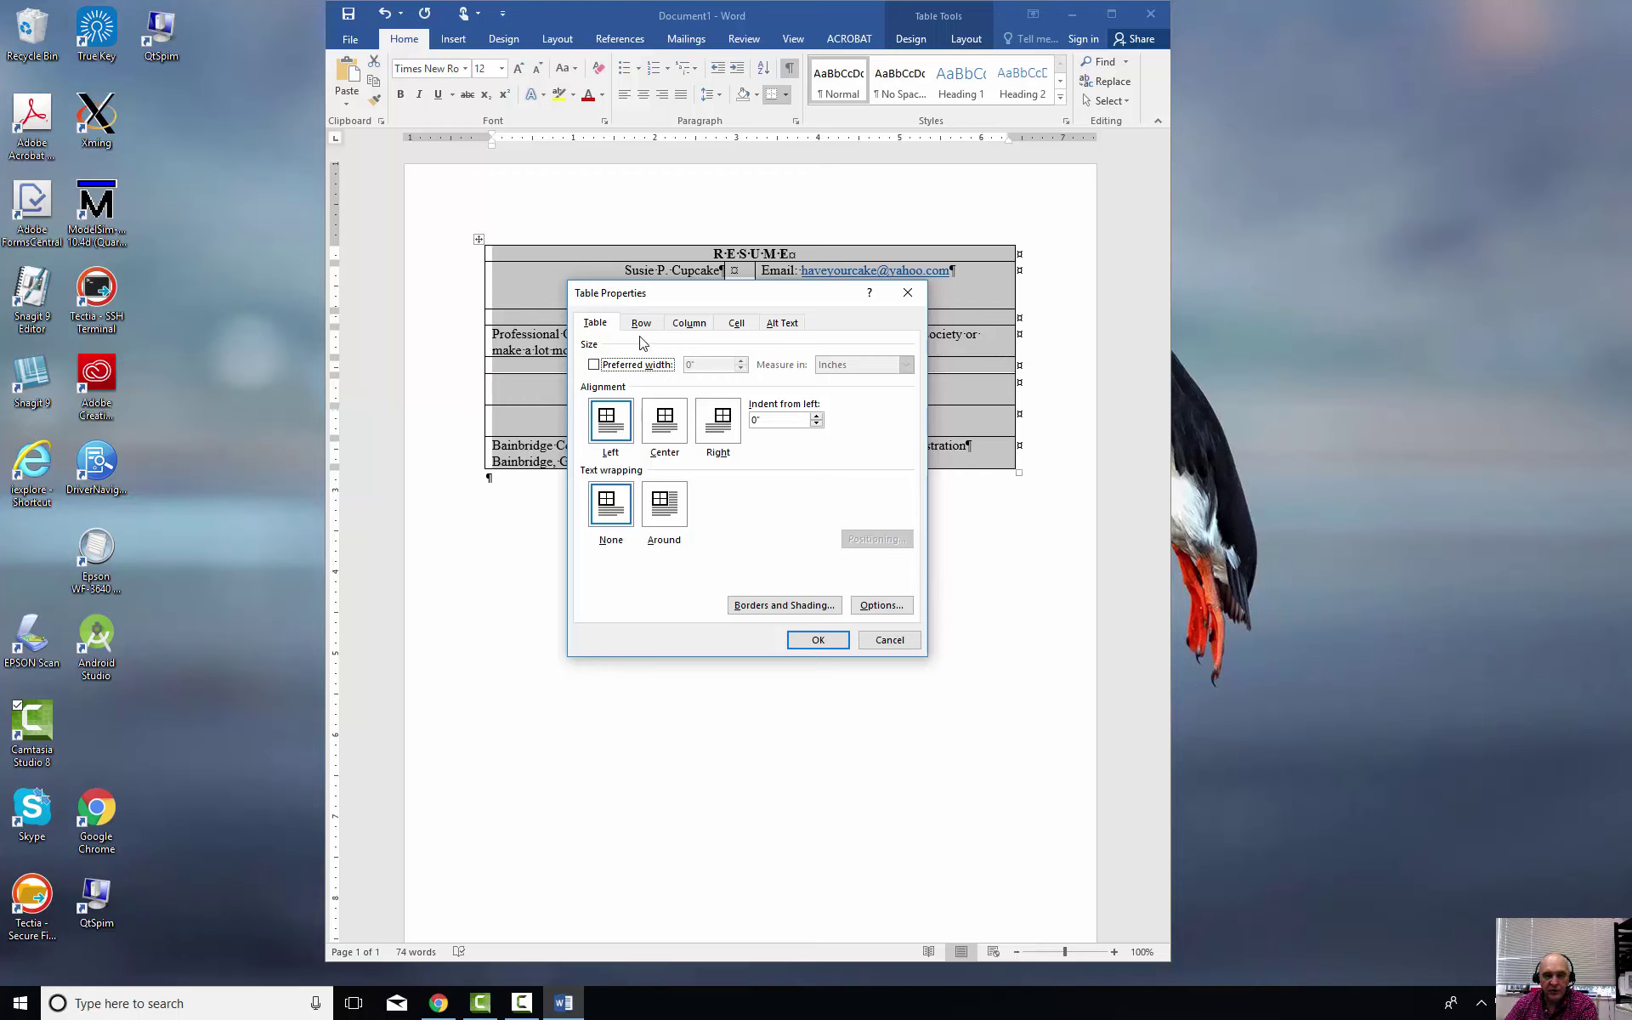
pyautogui.click(799, 605)
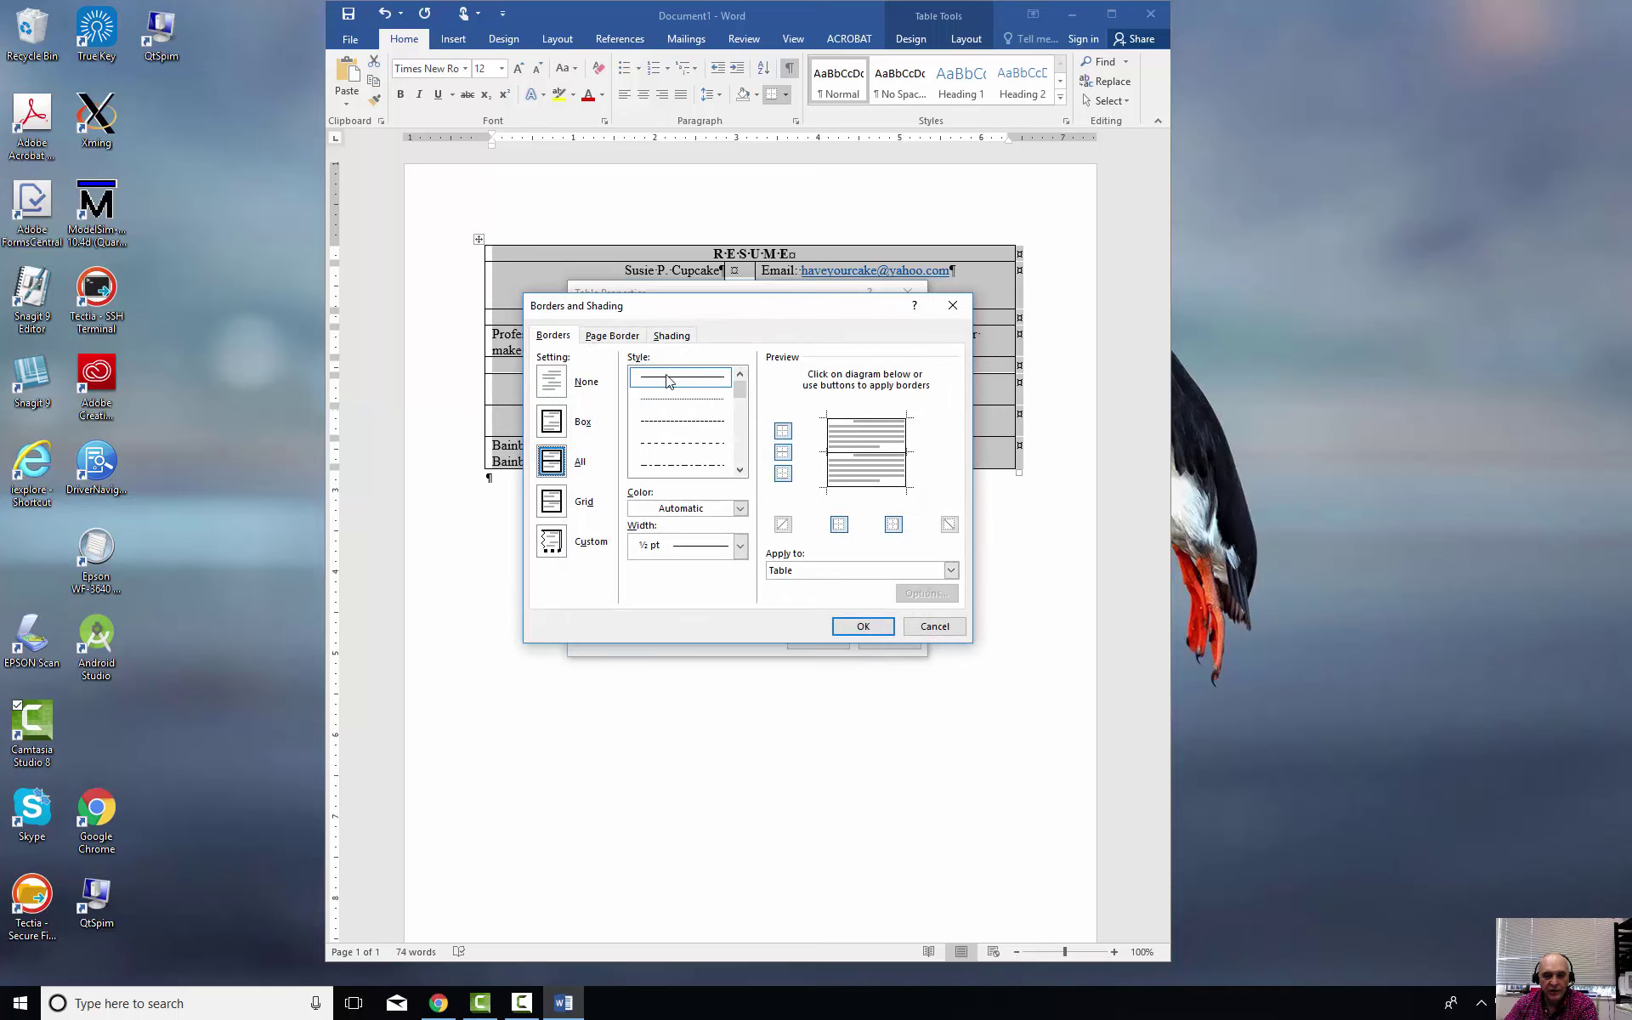
pyautogui.click(608, 338)
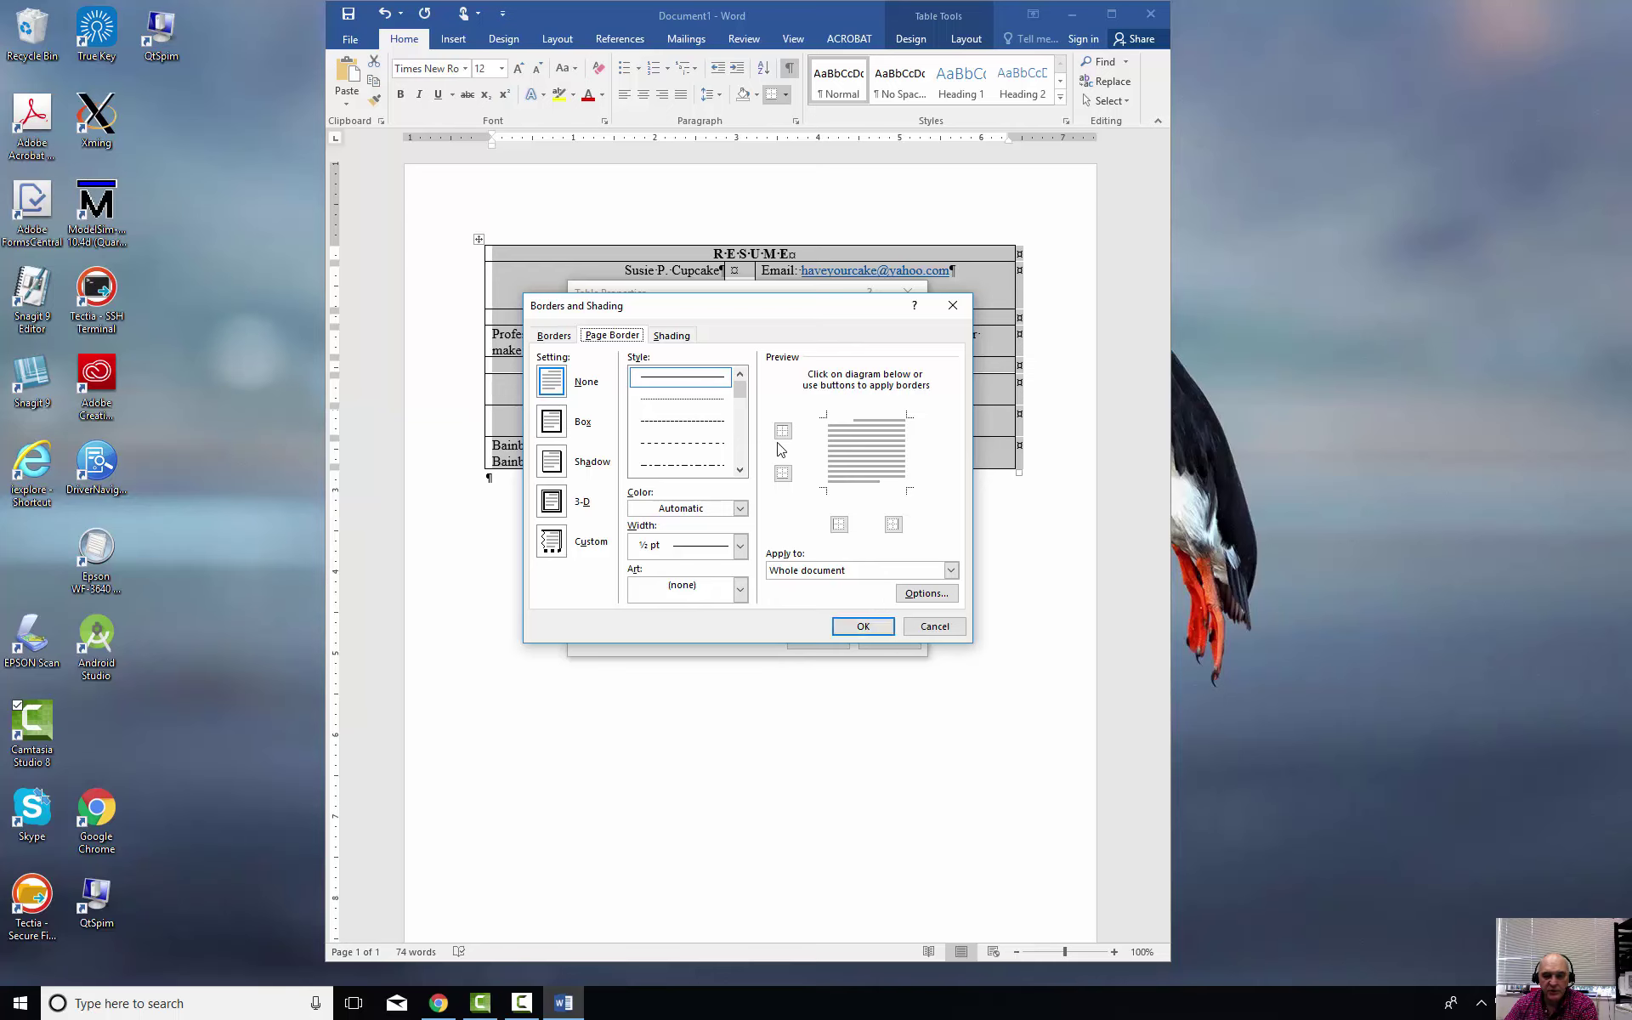
pyautogui.click(555, 337)
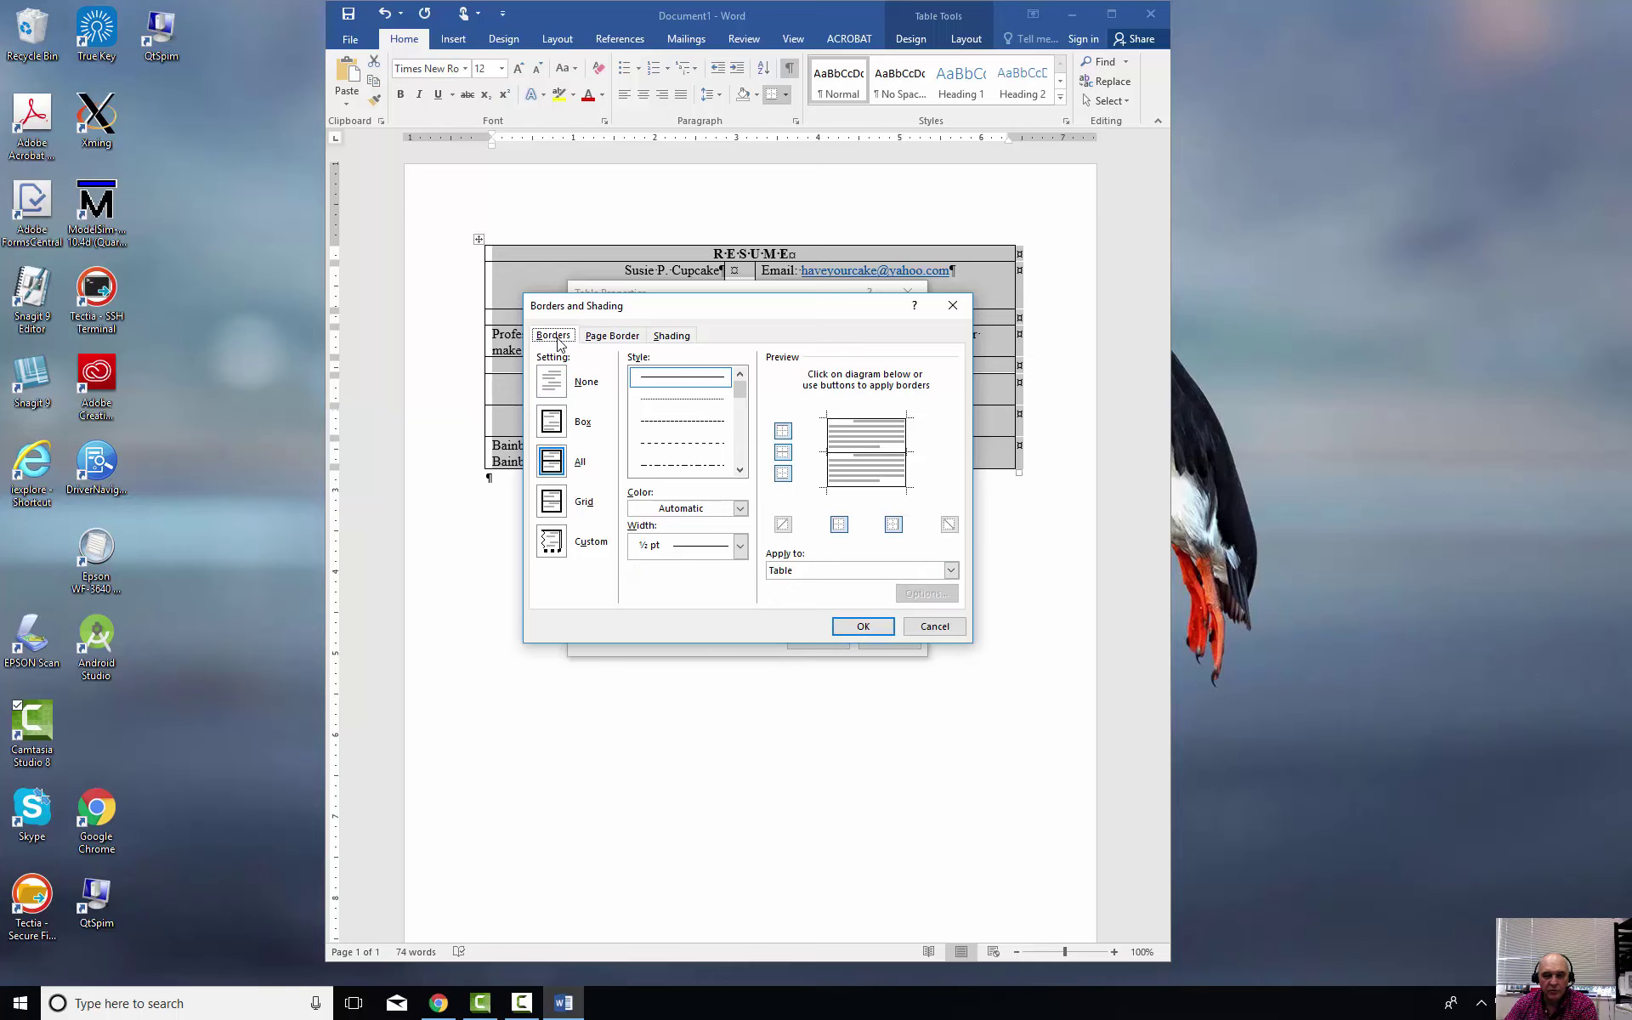
pyautogui.click(551, 382)
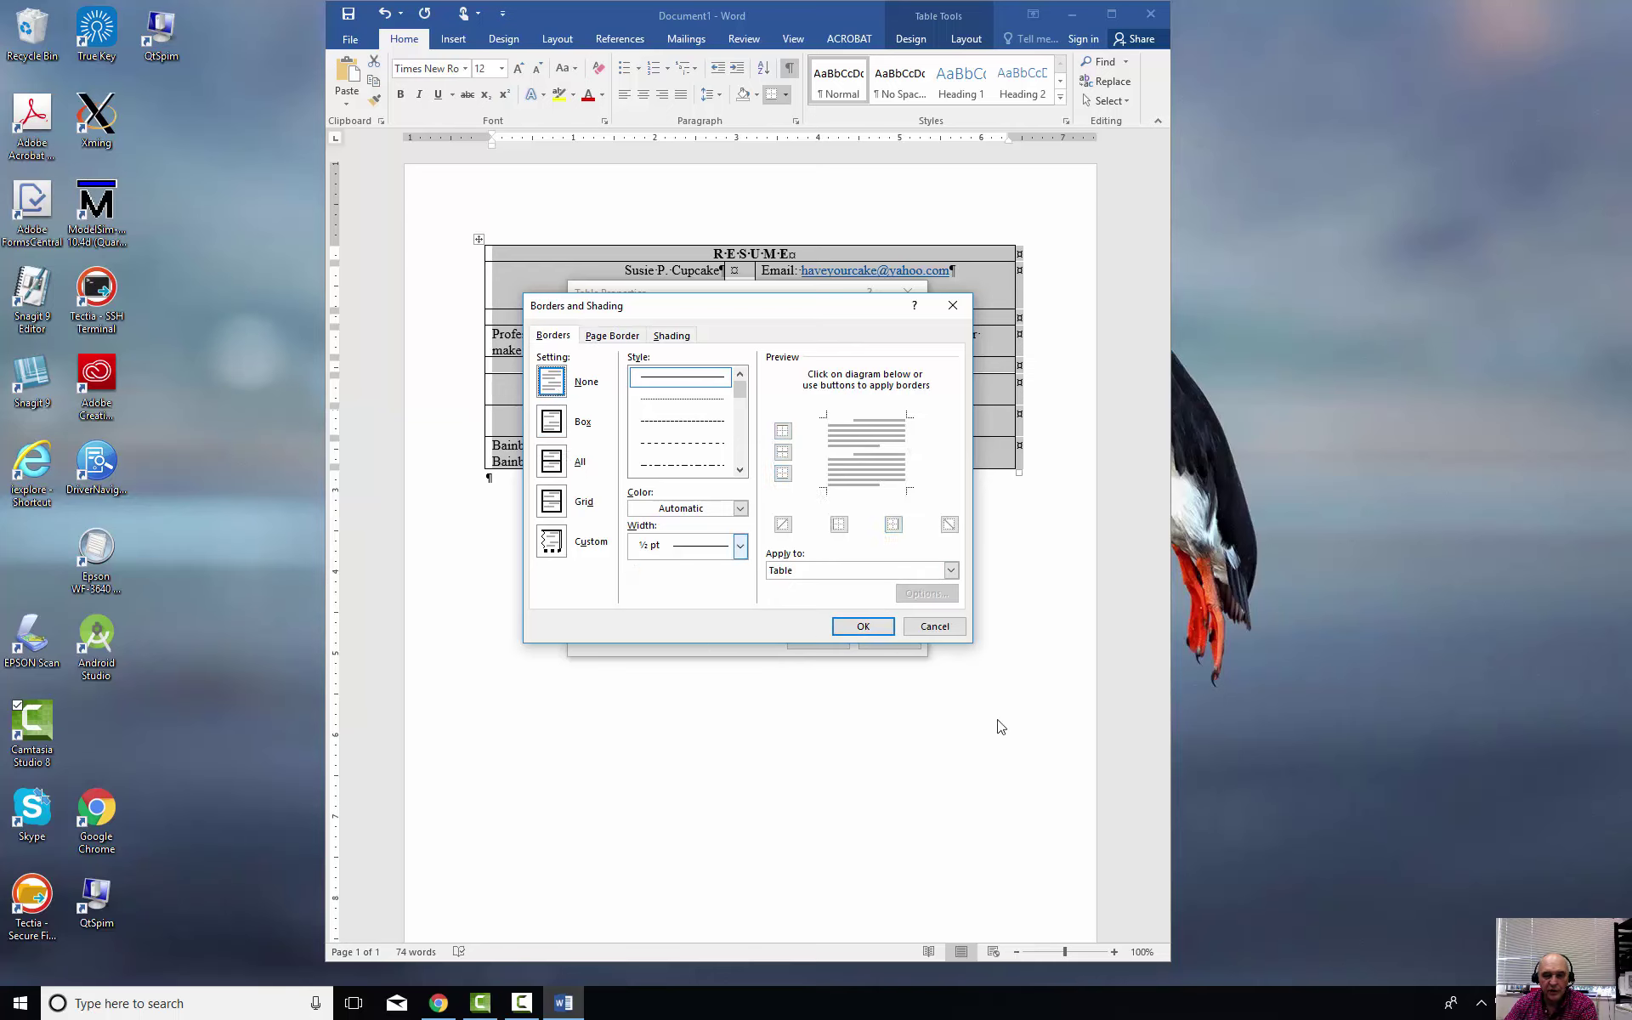
pyautogui.click(881, 630)
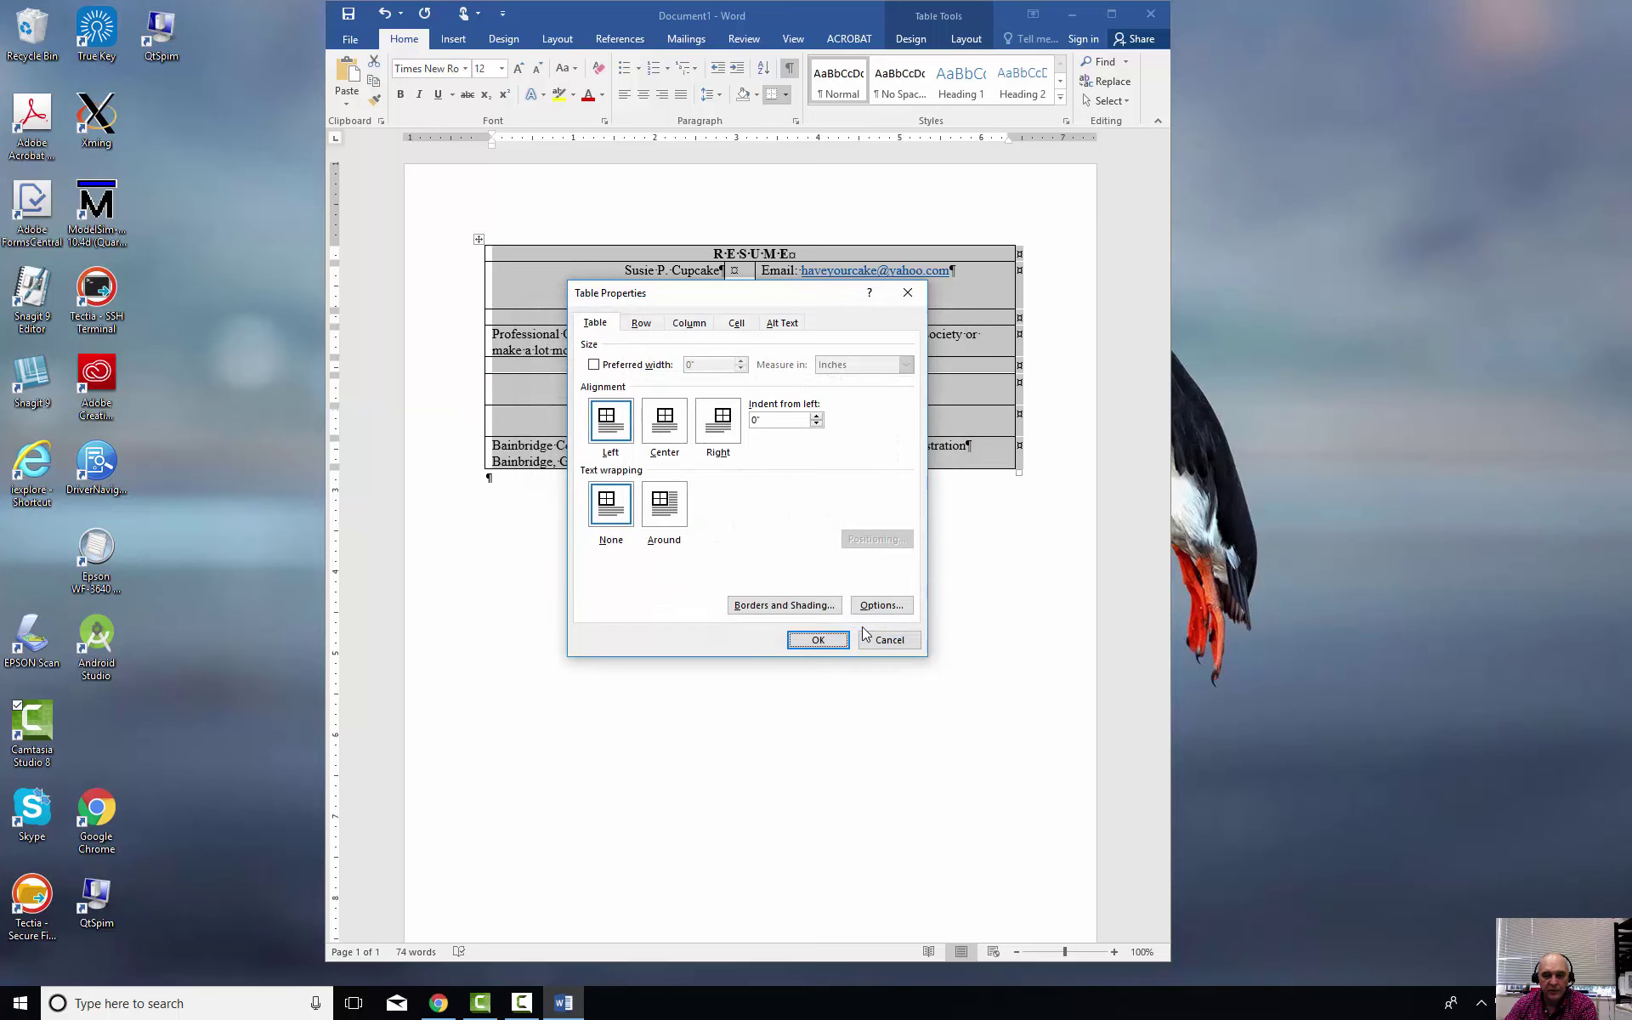
pyautogui.click(818, 639)
pyautogui.click(834, 639)
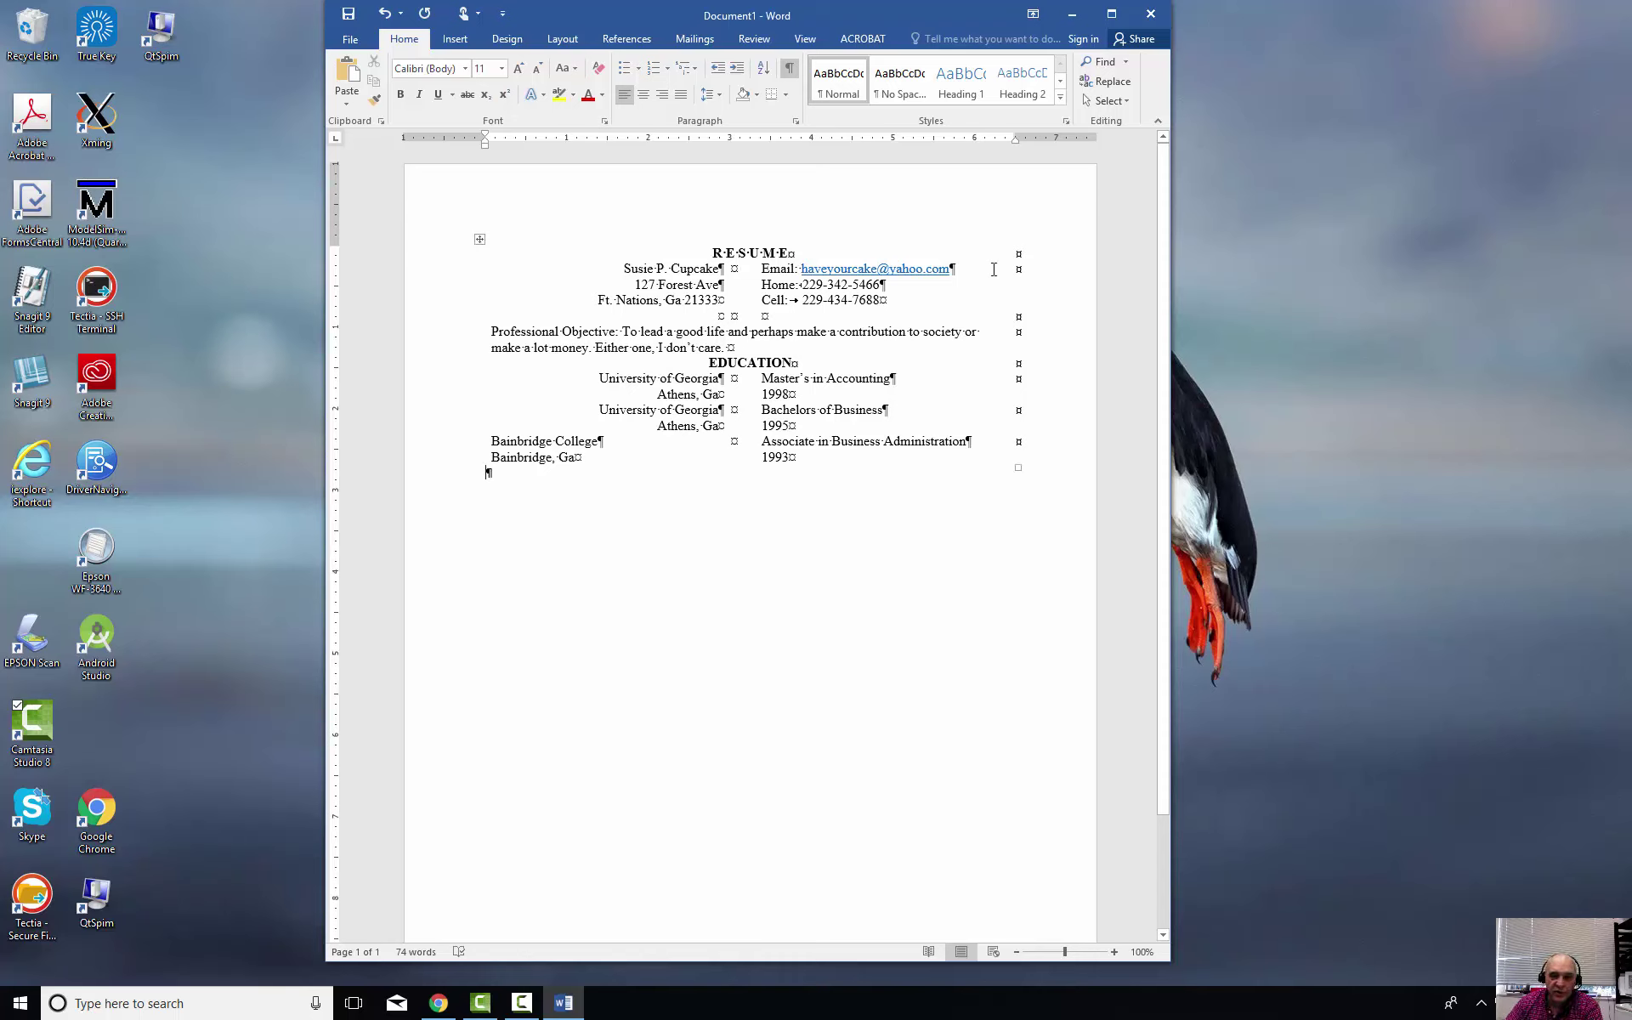
# Turn off formatting marks, then add blank lines after RESUME and after the objective sentence
pyautogui.click(790, 69)
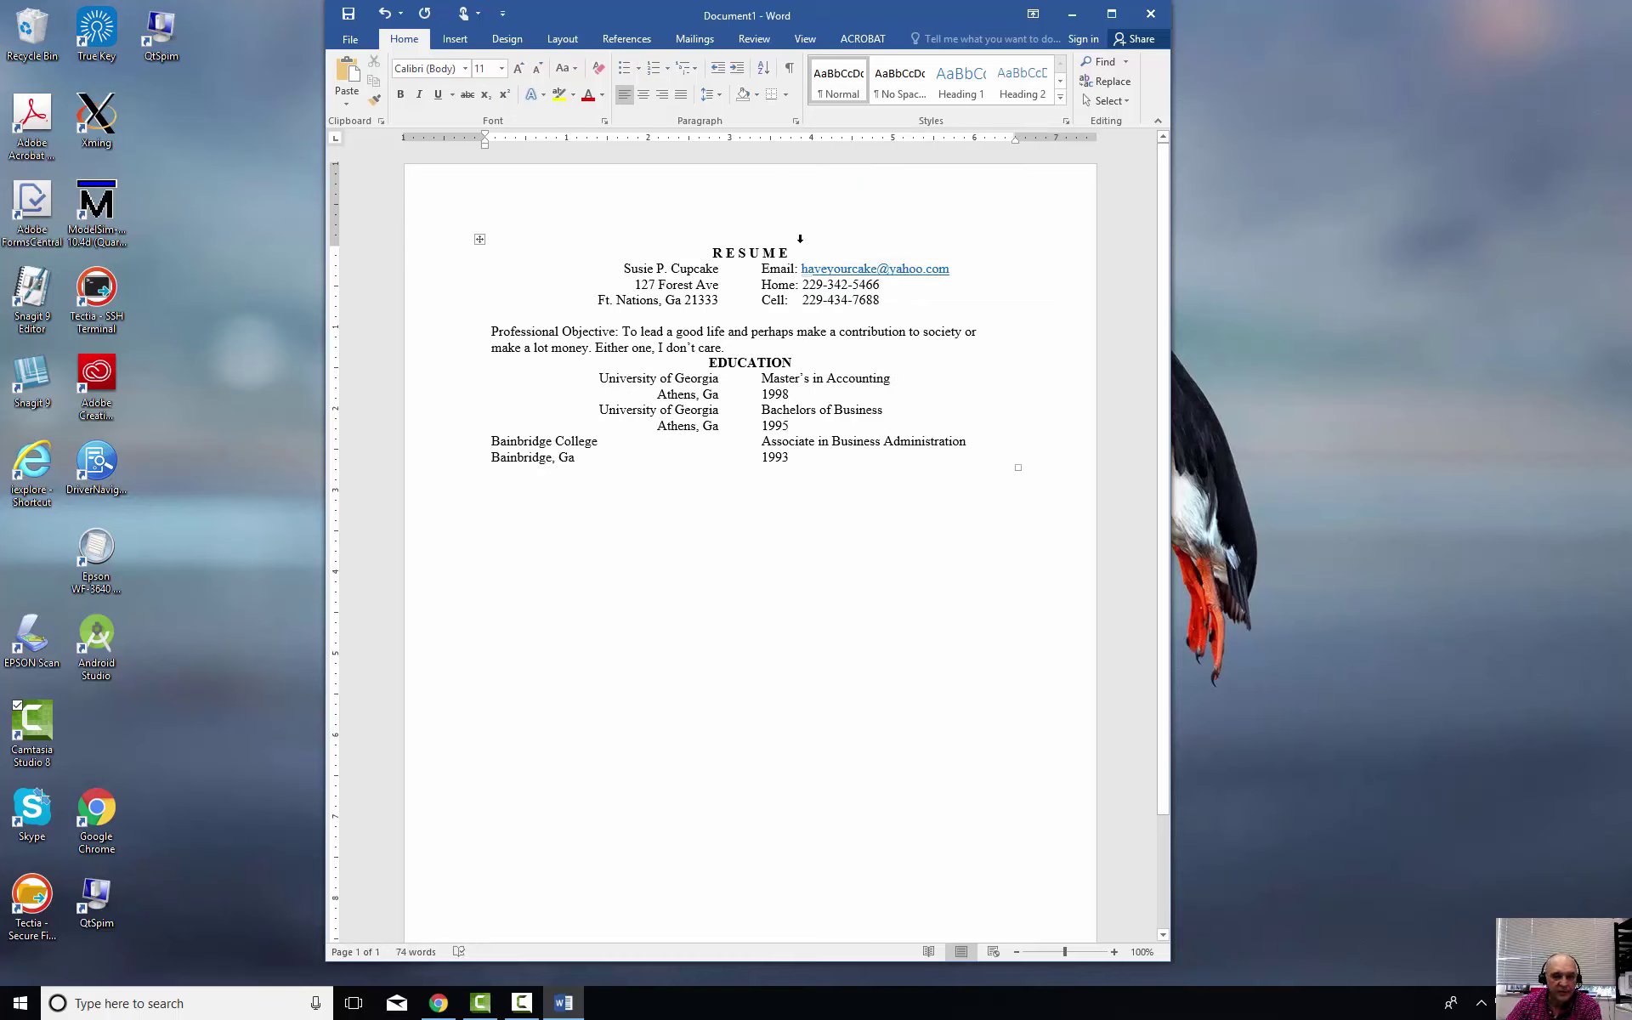
pyautogui.click(799, 252)
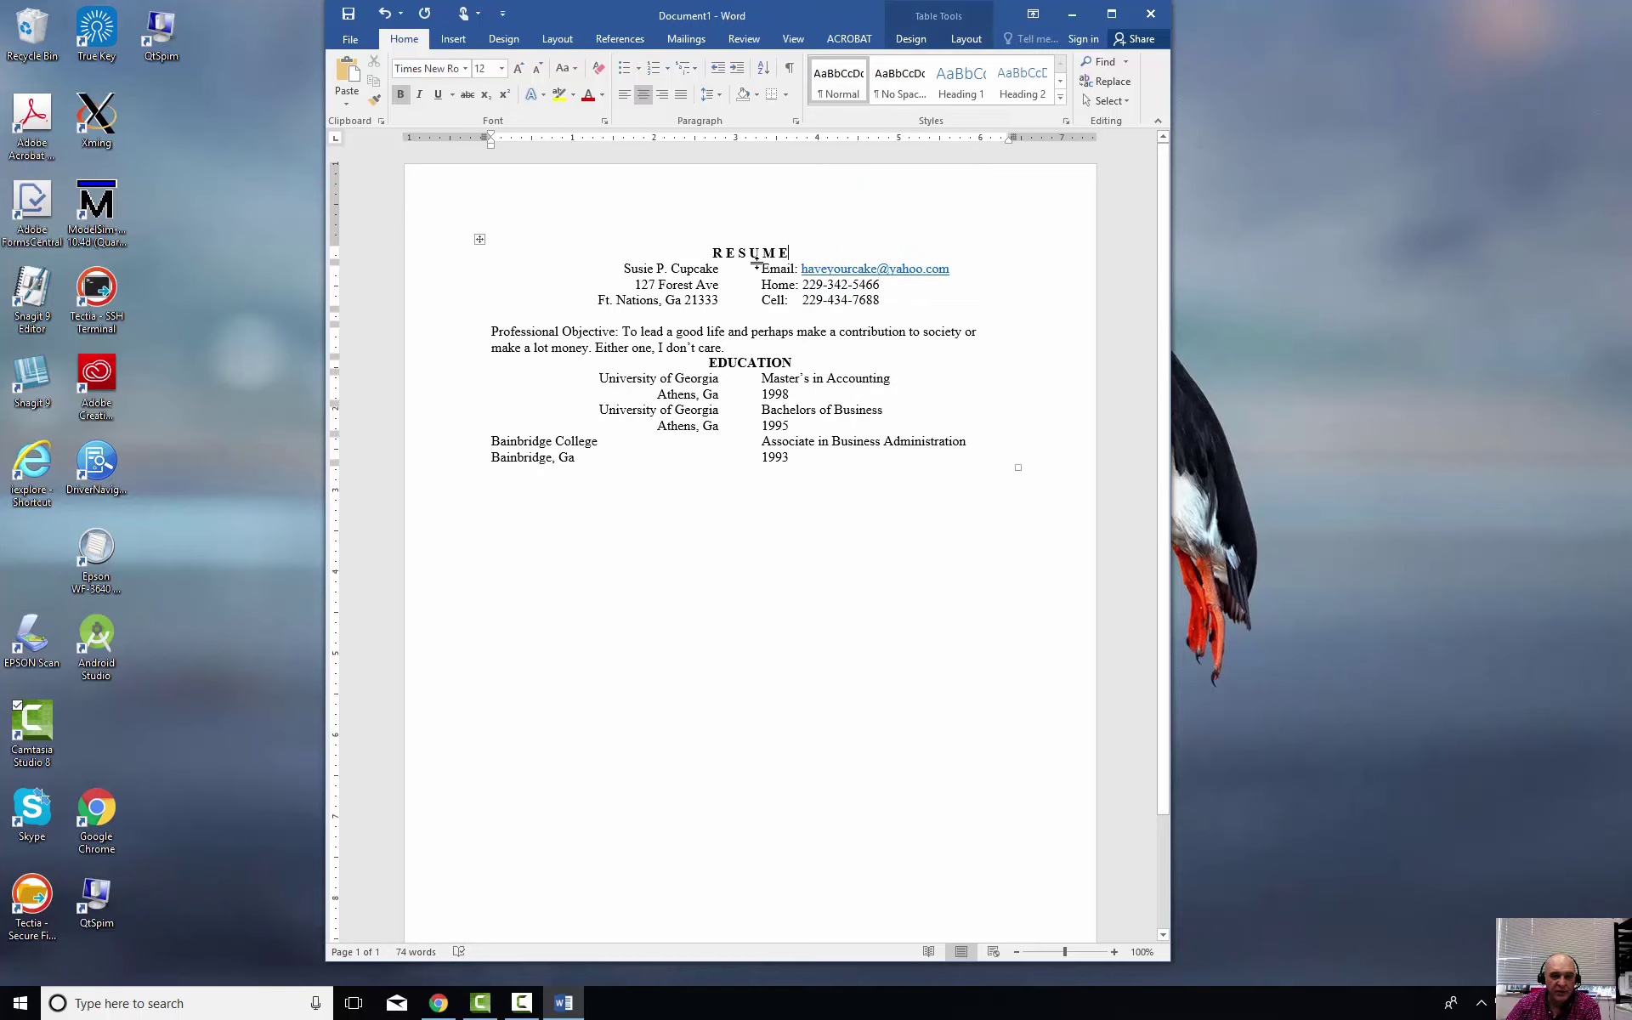
pyautogui.press('Return')
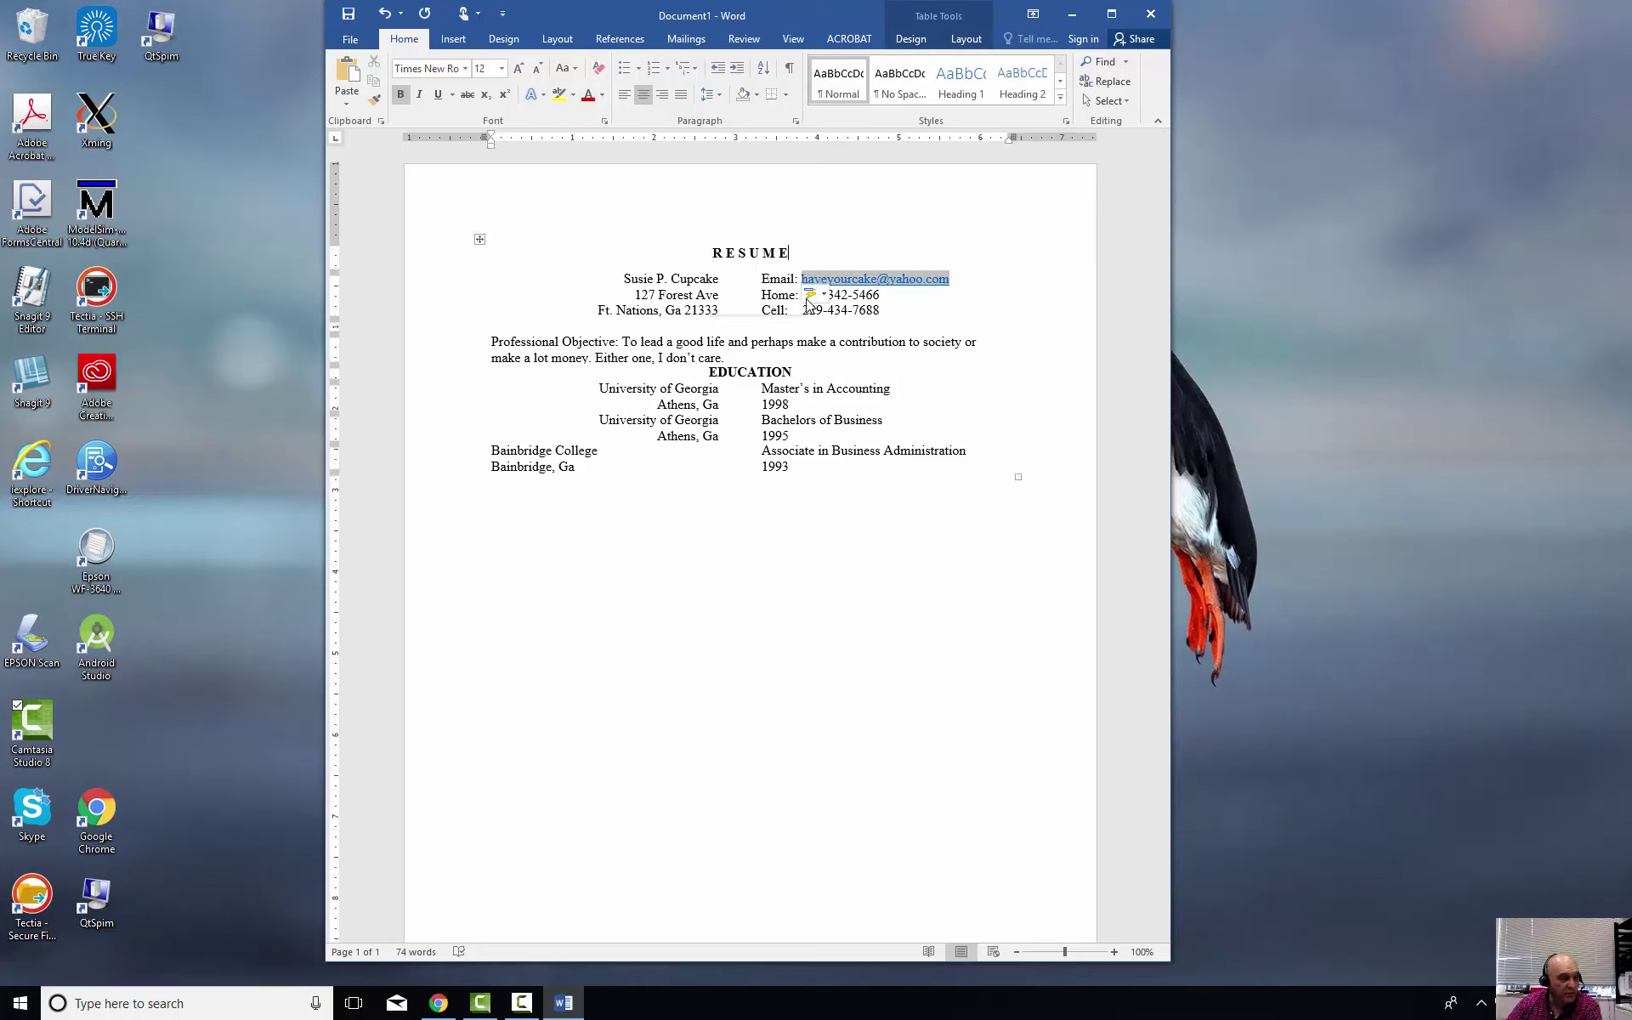
pyautogui.click(733, 358)
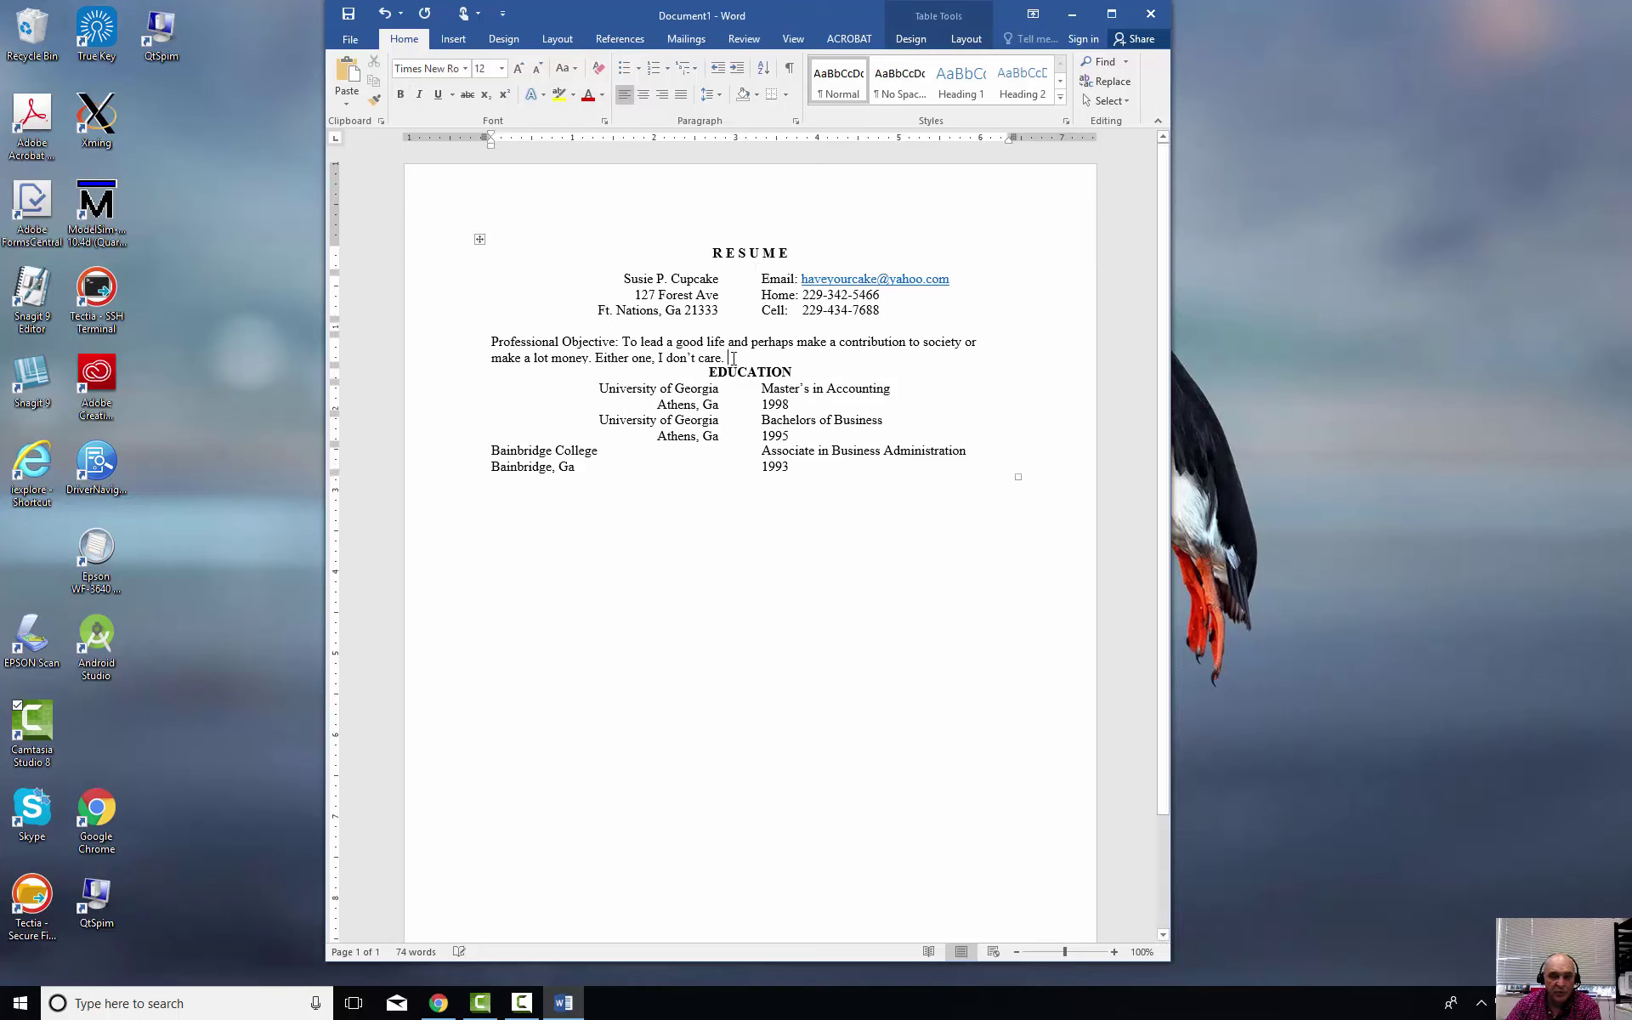
pyautogui.press('Return')
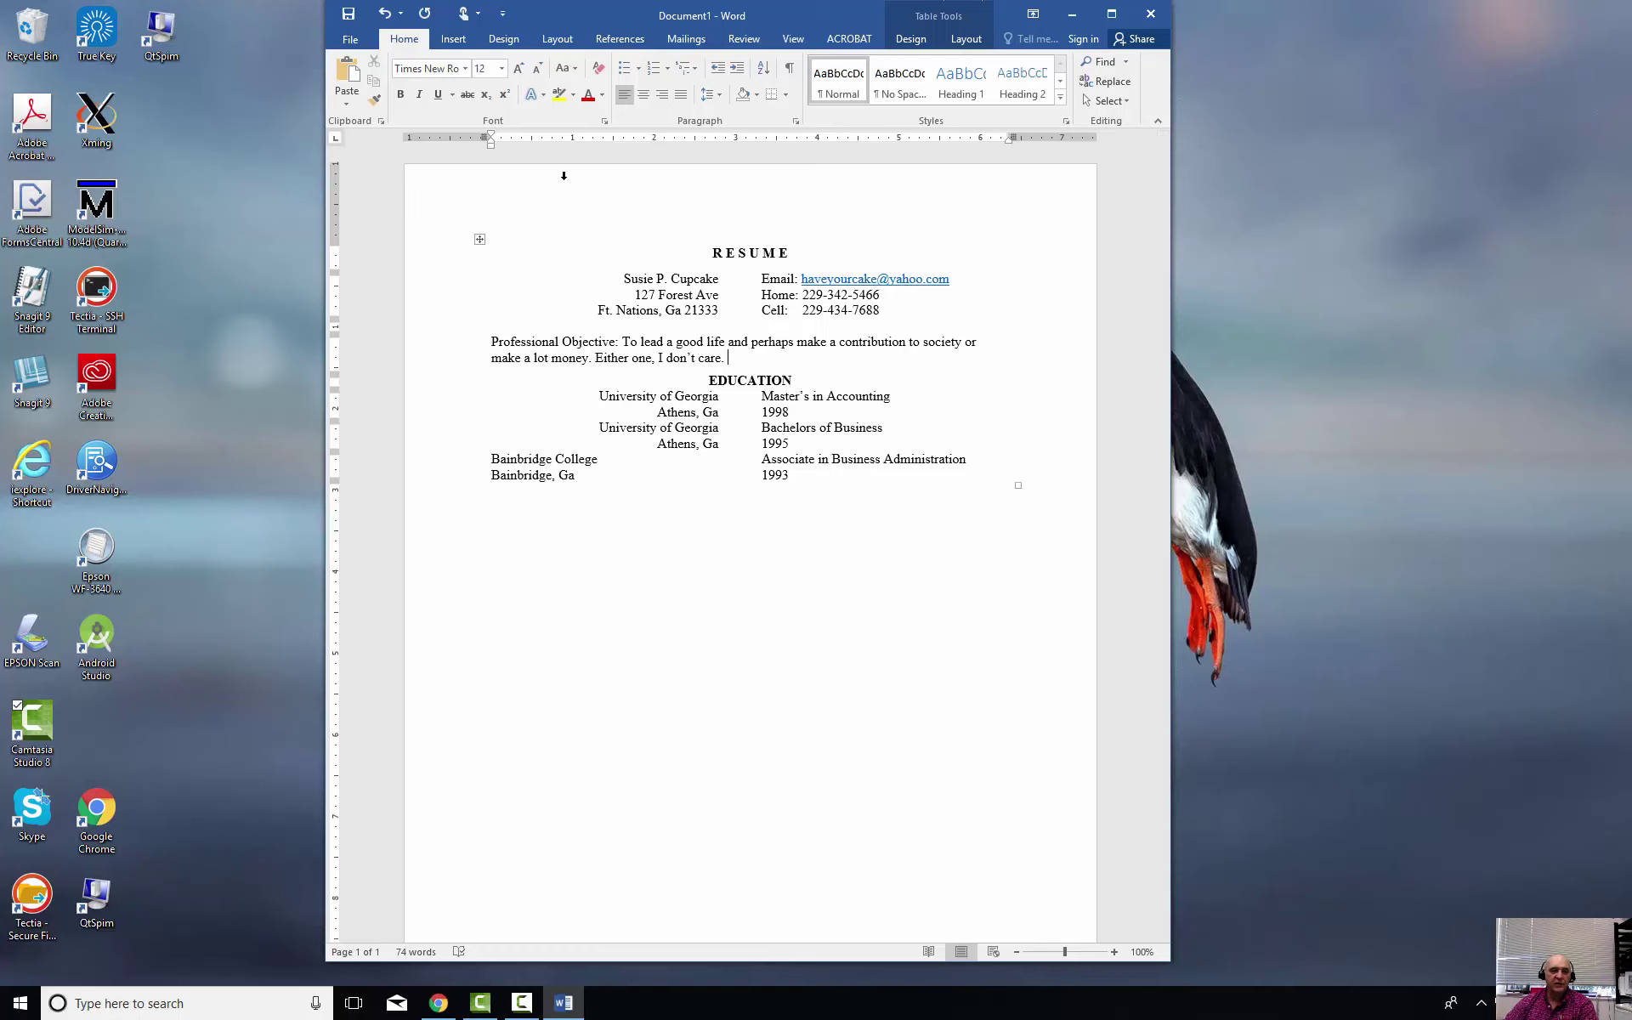
# Save the resume as a .docx named with the author's name plus 'Resume' in the C: Users home folder
pyautogui.click(342, 36)
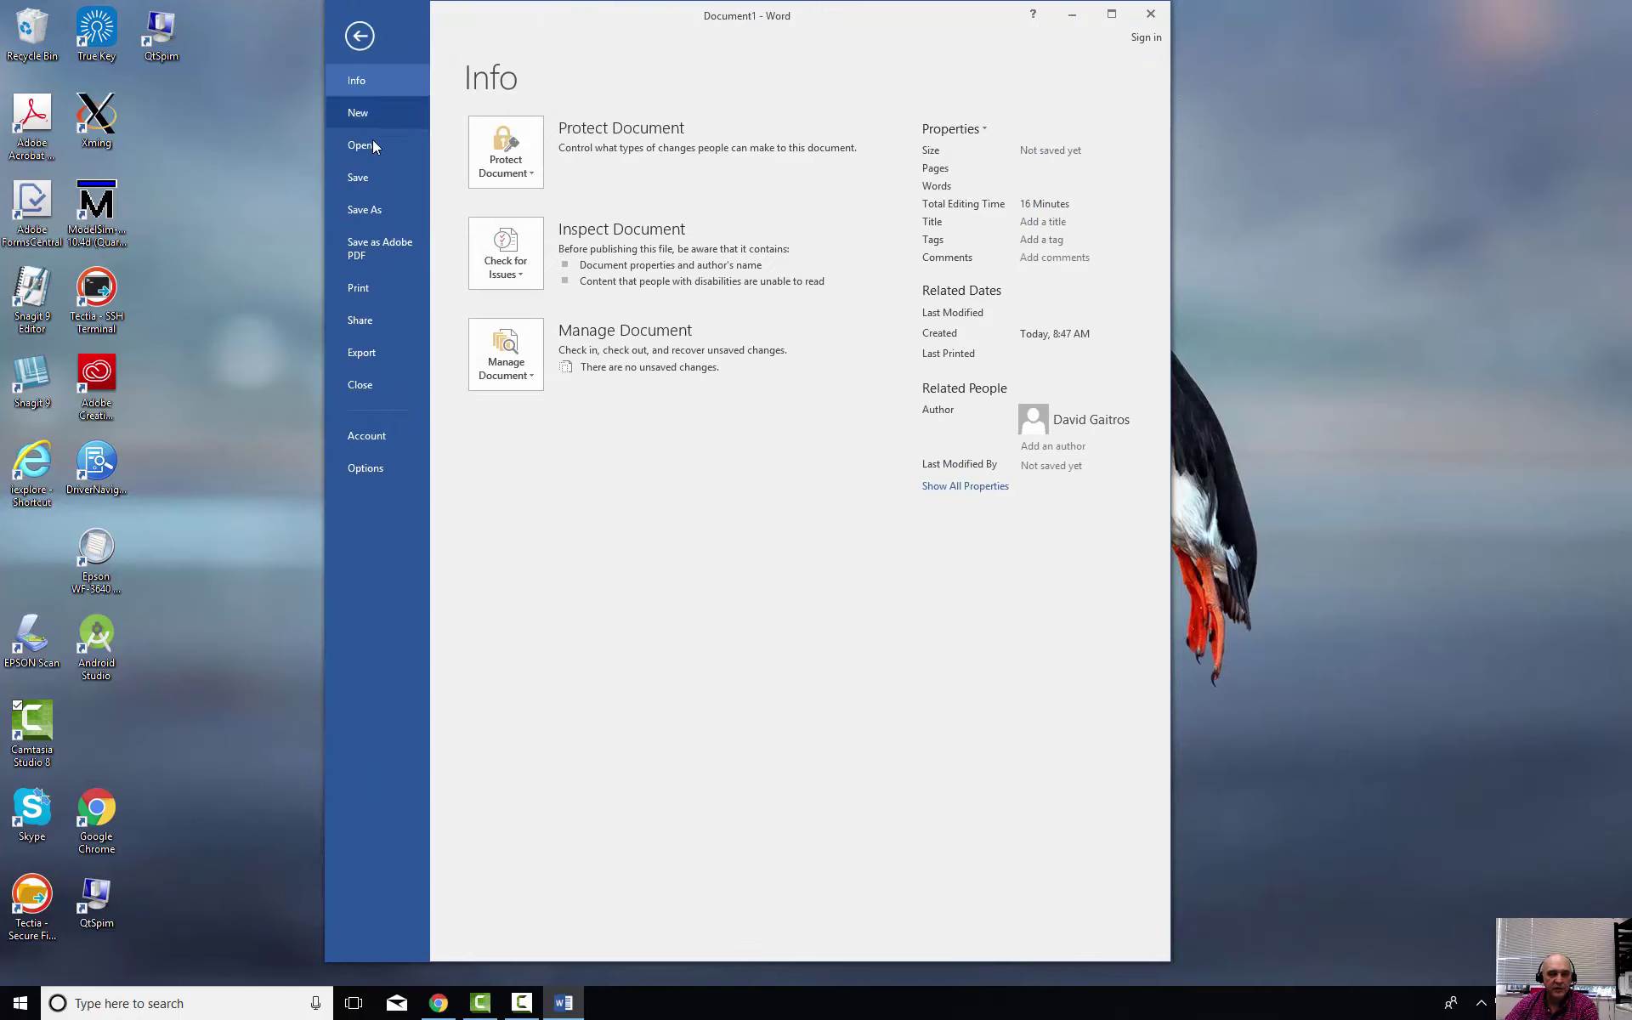
pyautogui.click(386, 219)
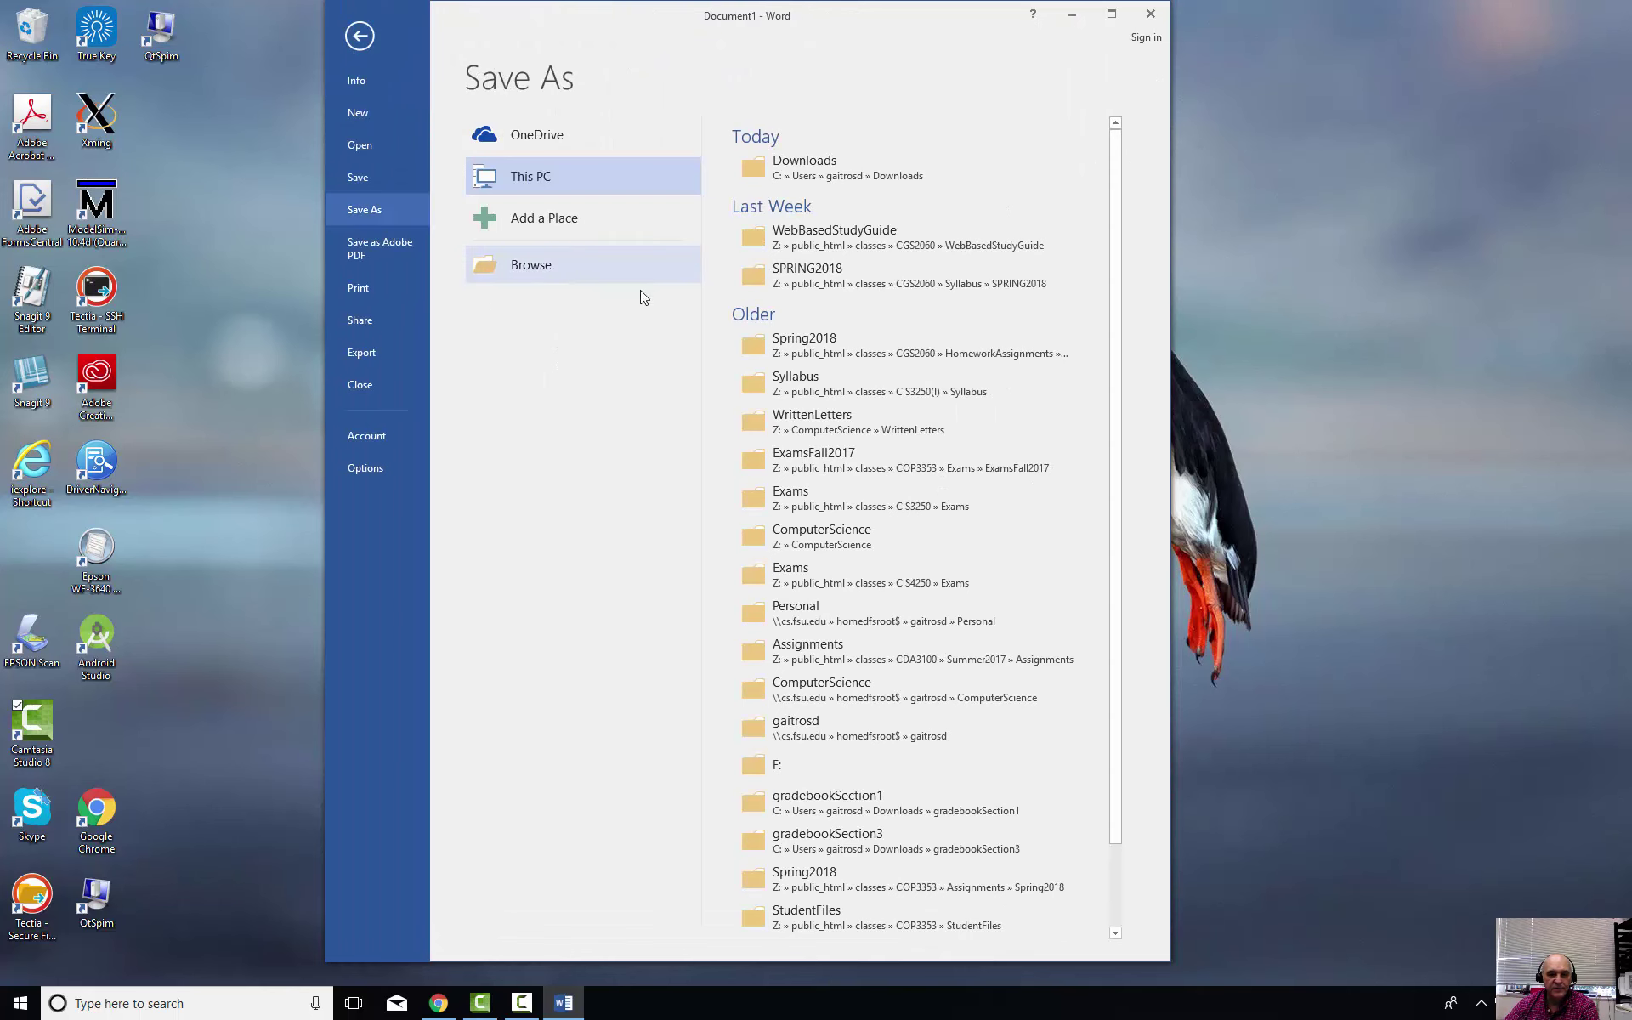
pyautogui.click(543, 268)
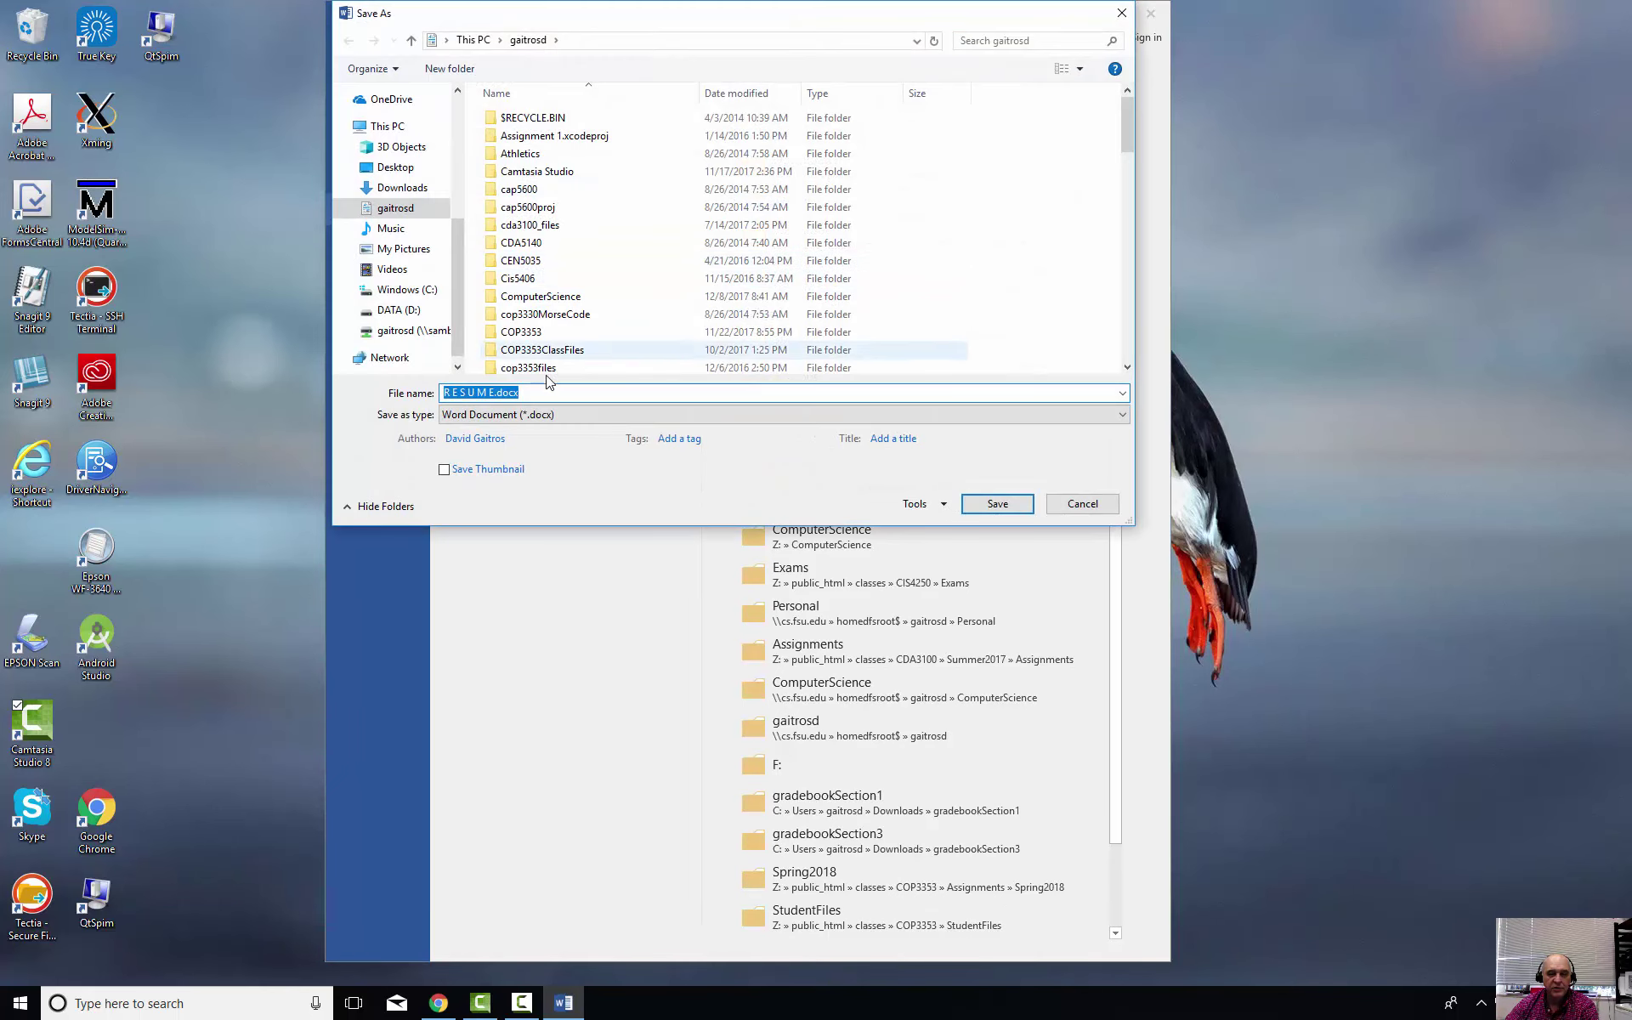
pyautogui.click(428, 292)
pyautogui.doubleClick(514, 244)
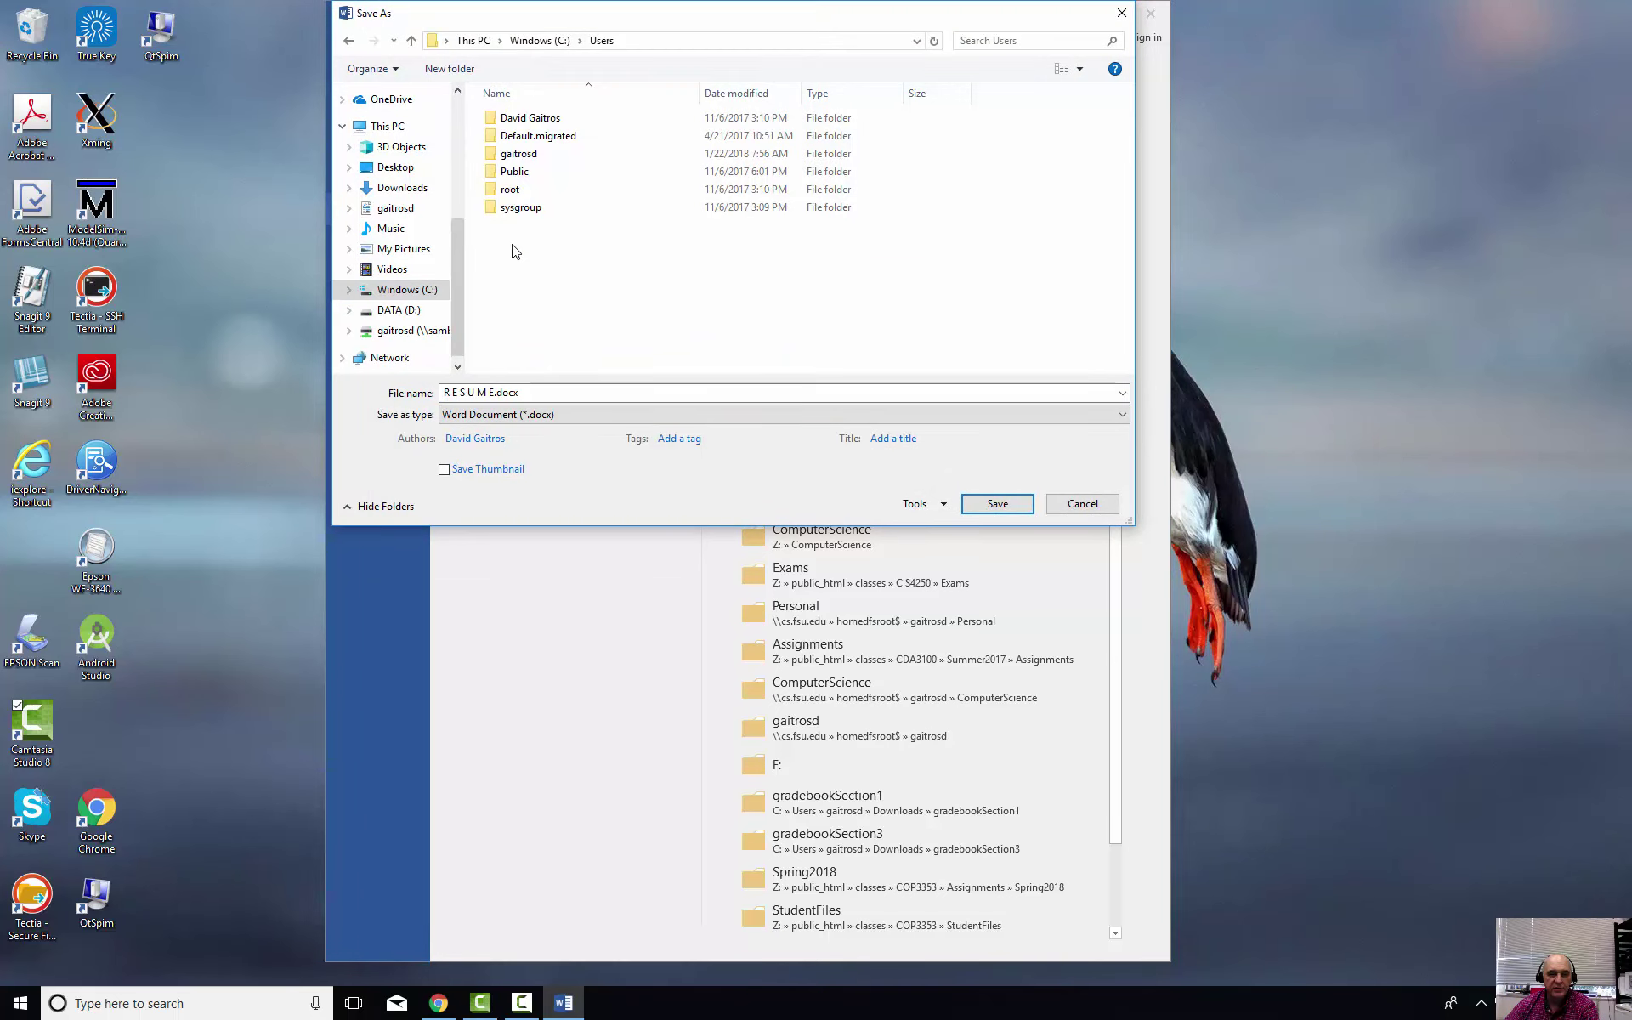
pyautogui.doubleClick(514, 154)
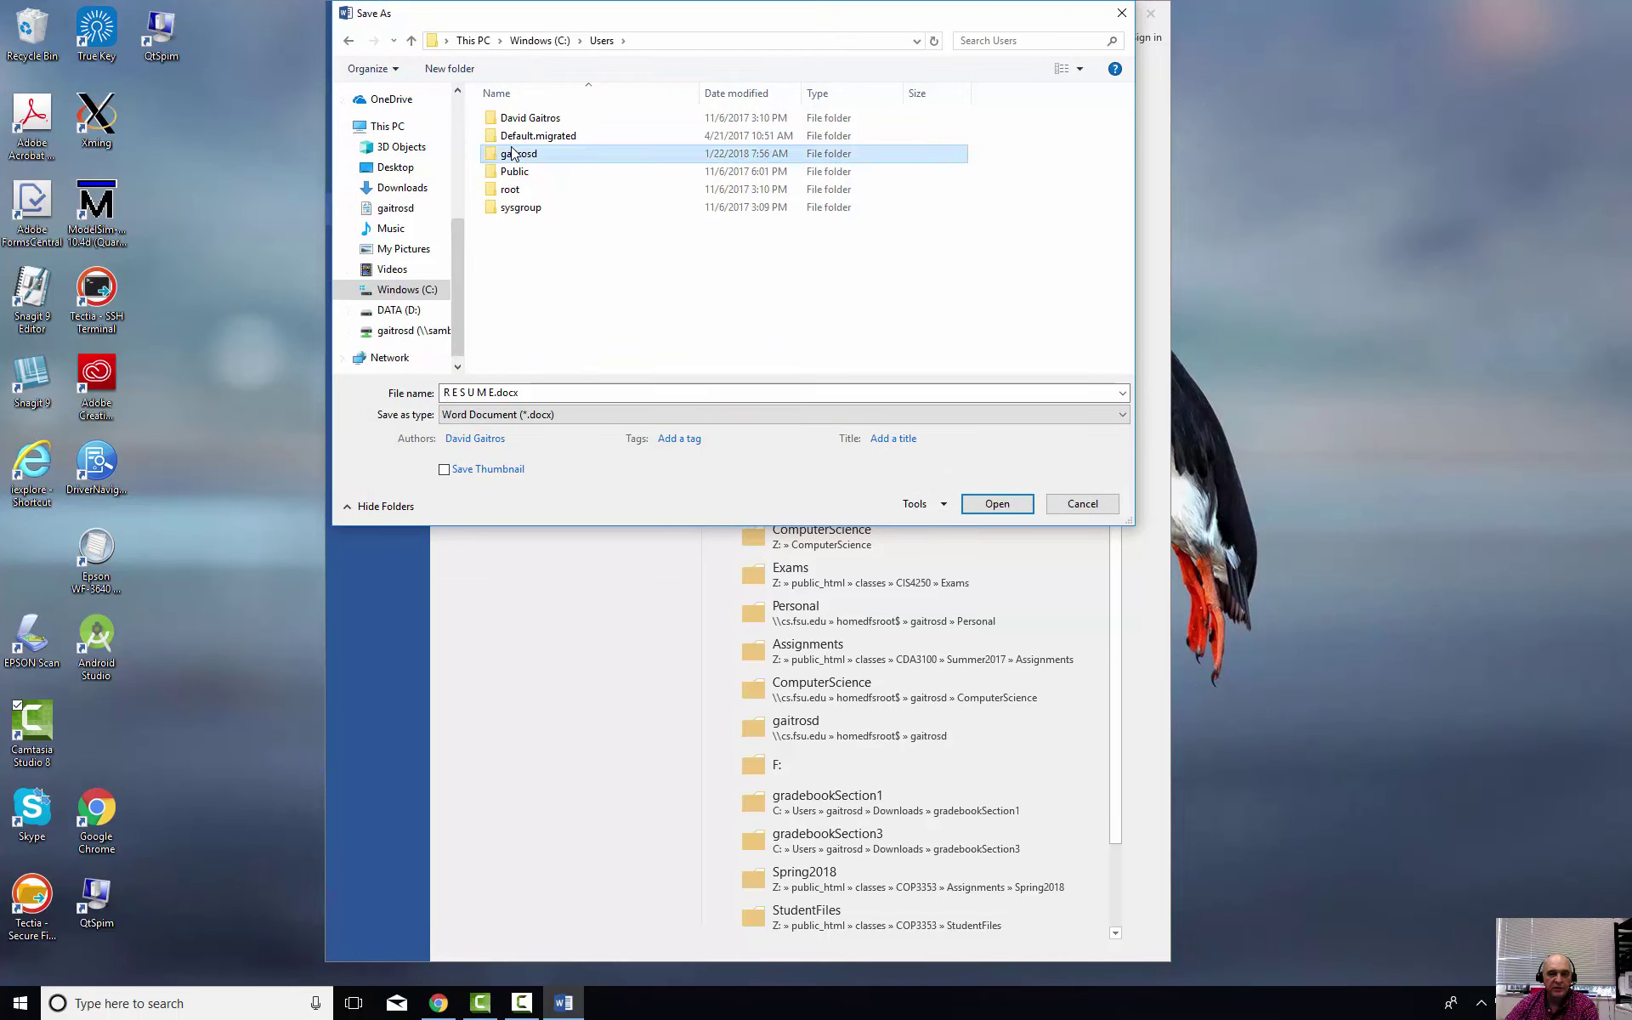
pyautogui.click(560, 392)
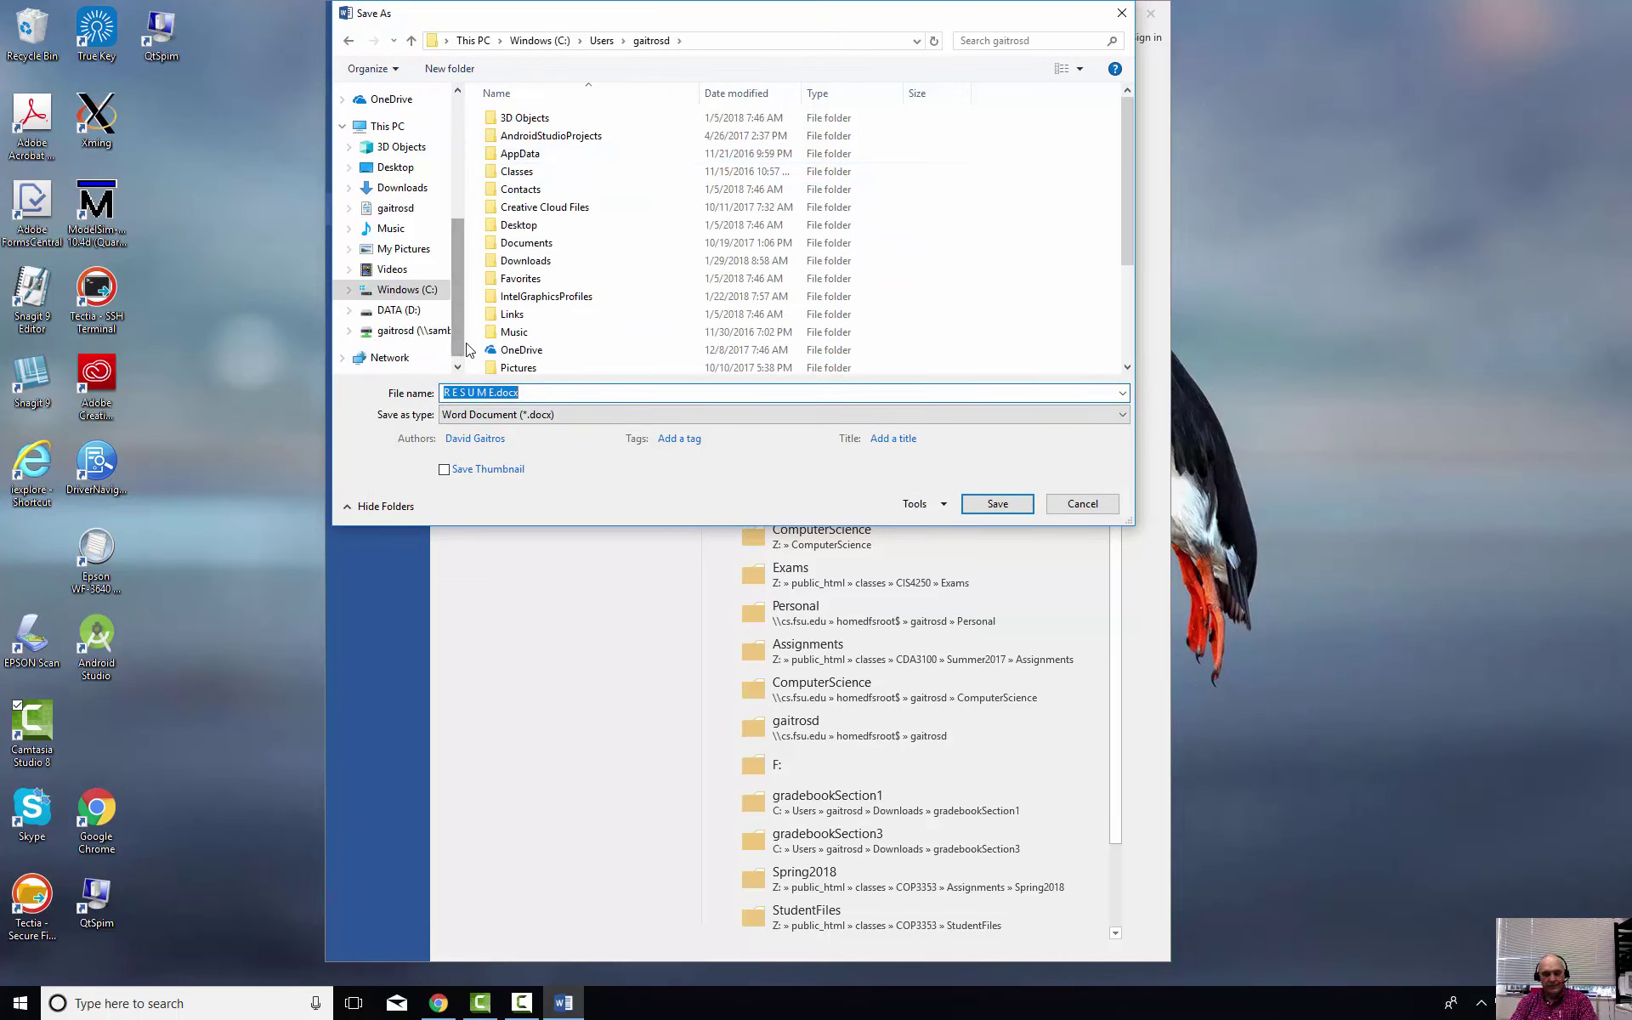
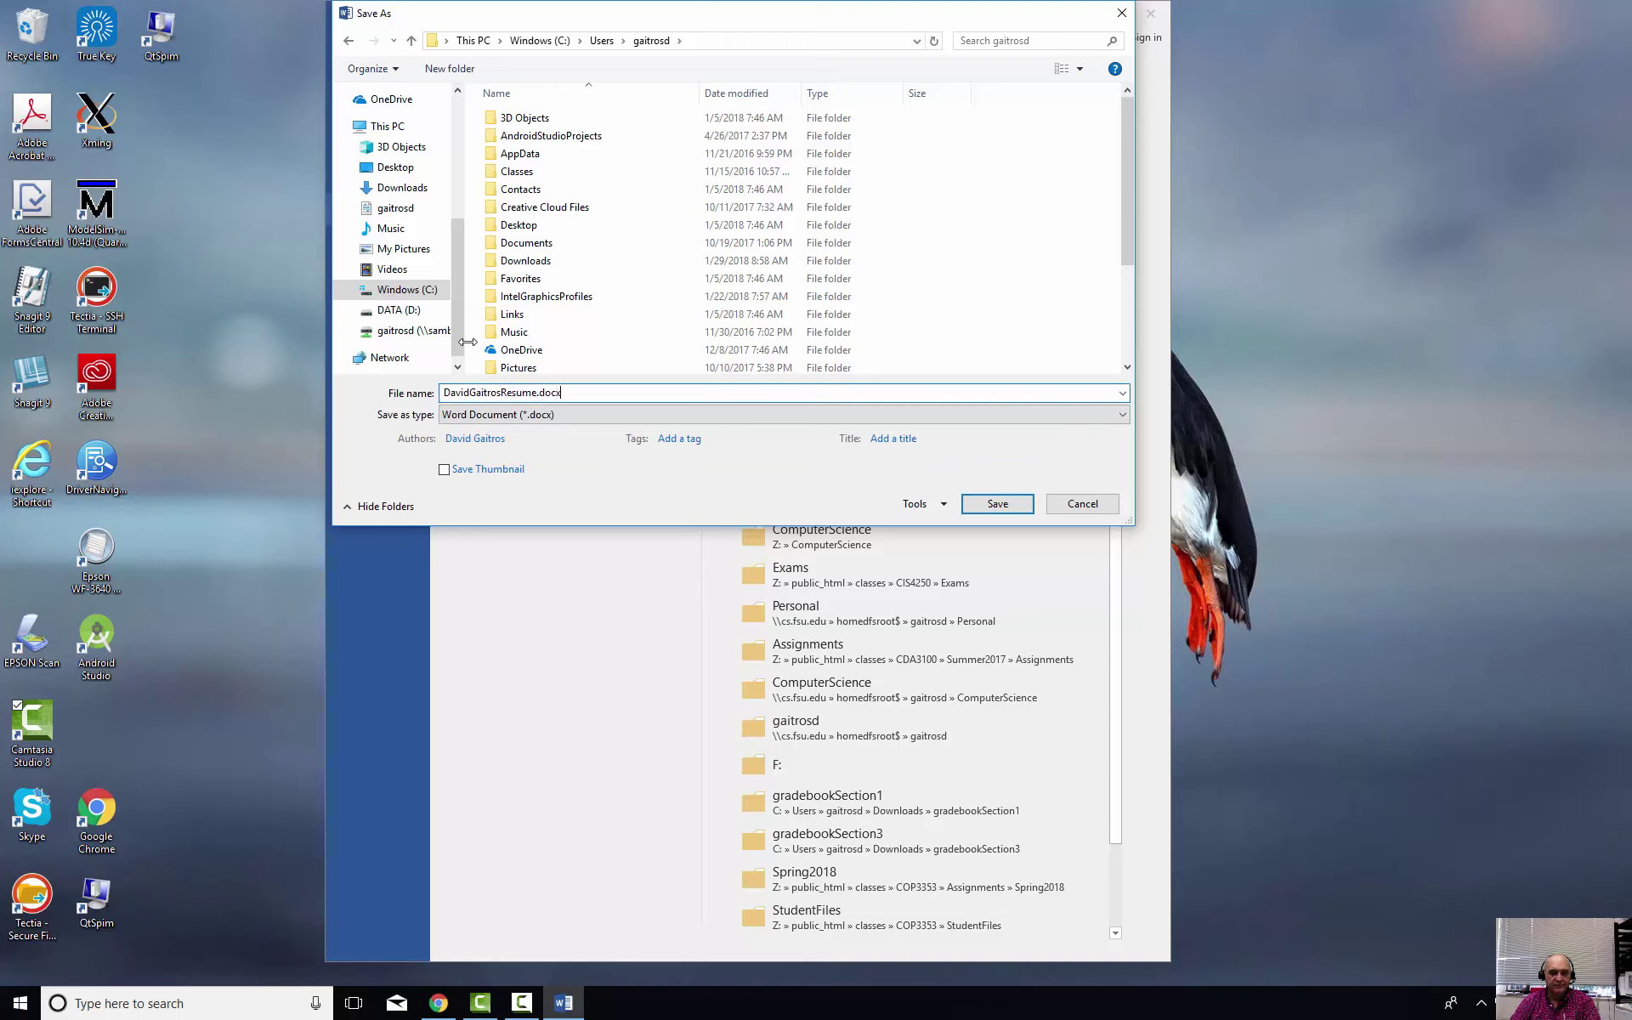
pyautogui.click(998, 504)
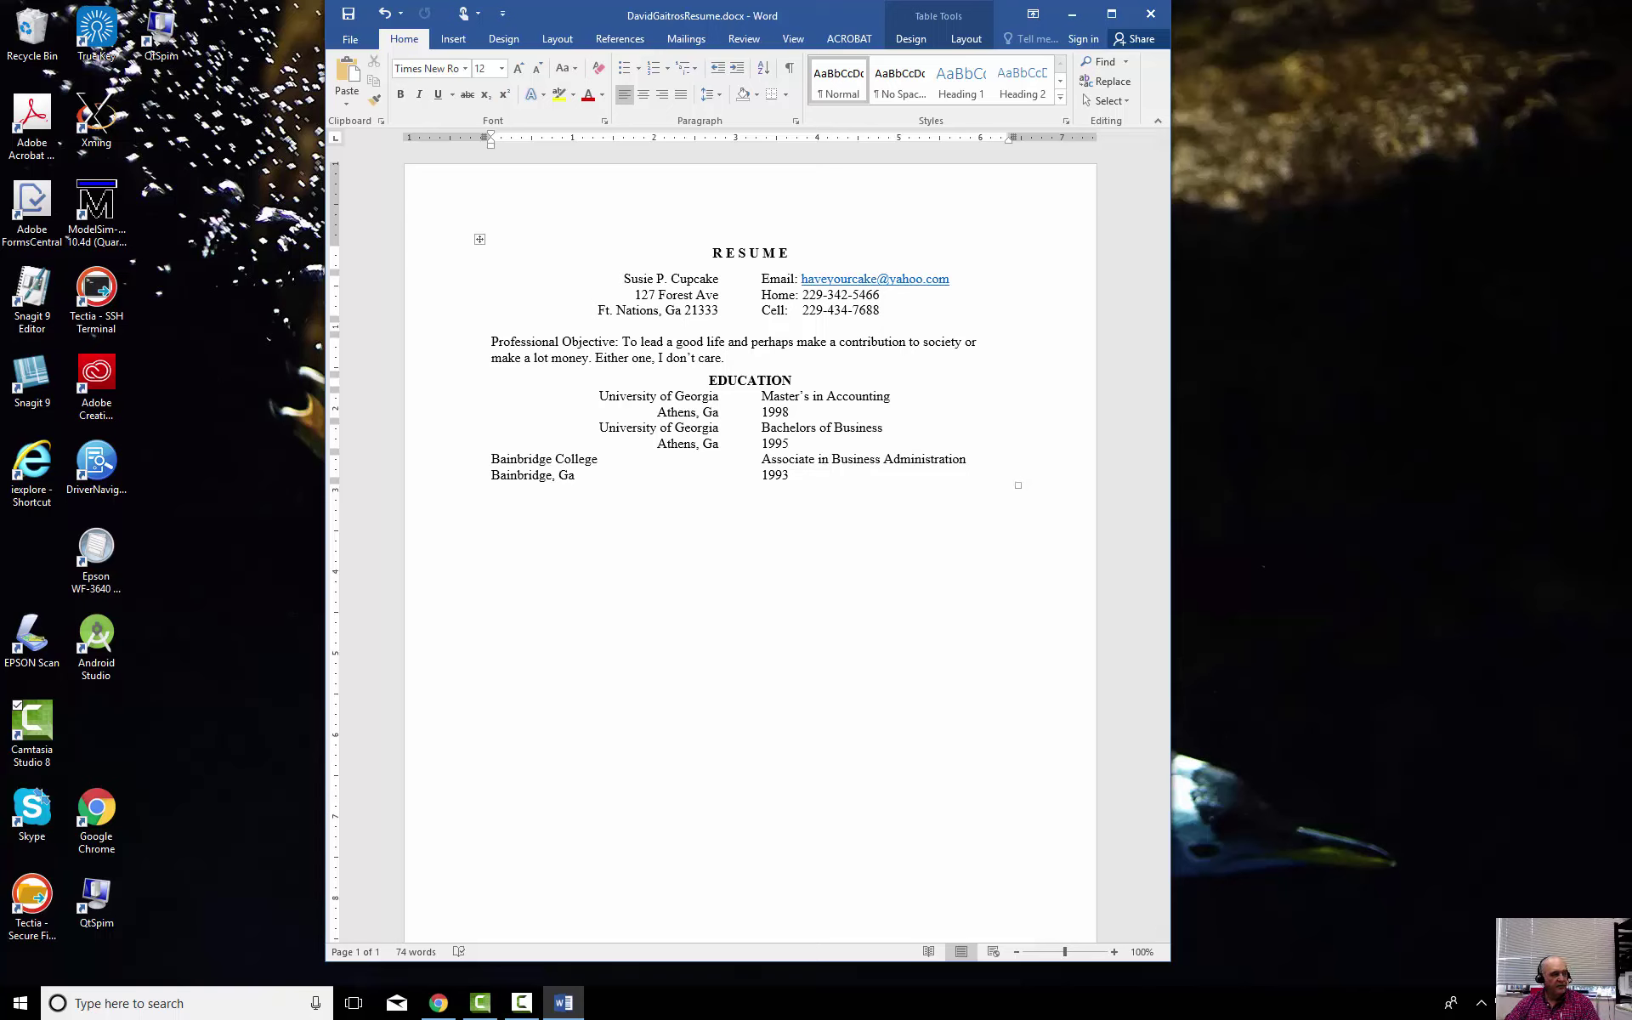
pyautogui.hotkey('alt', 'Tab')
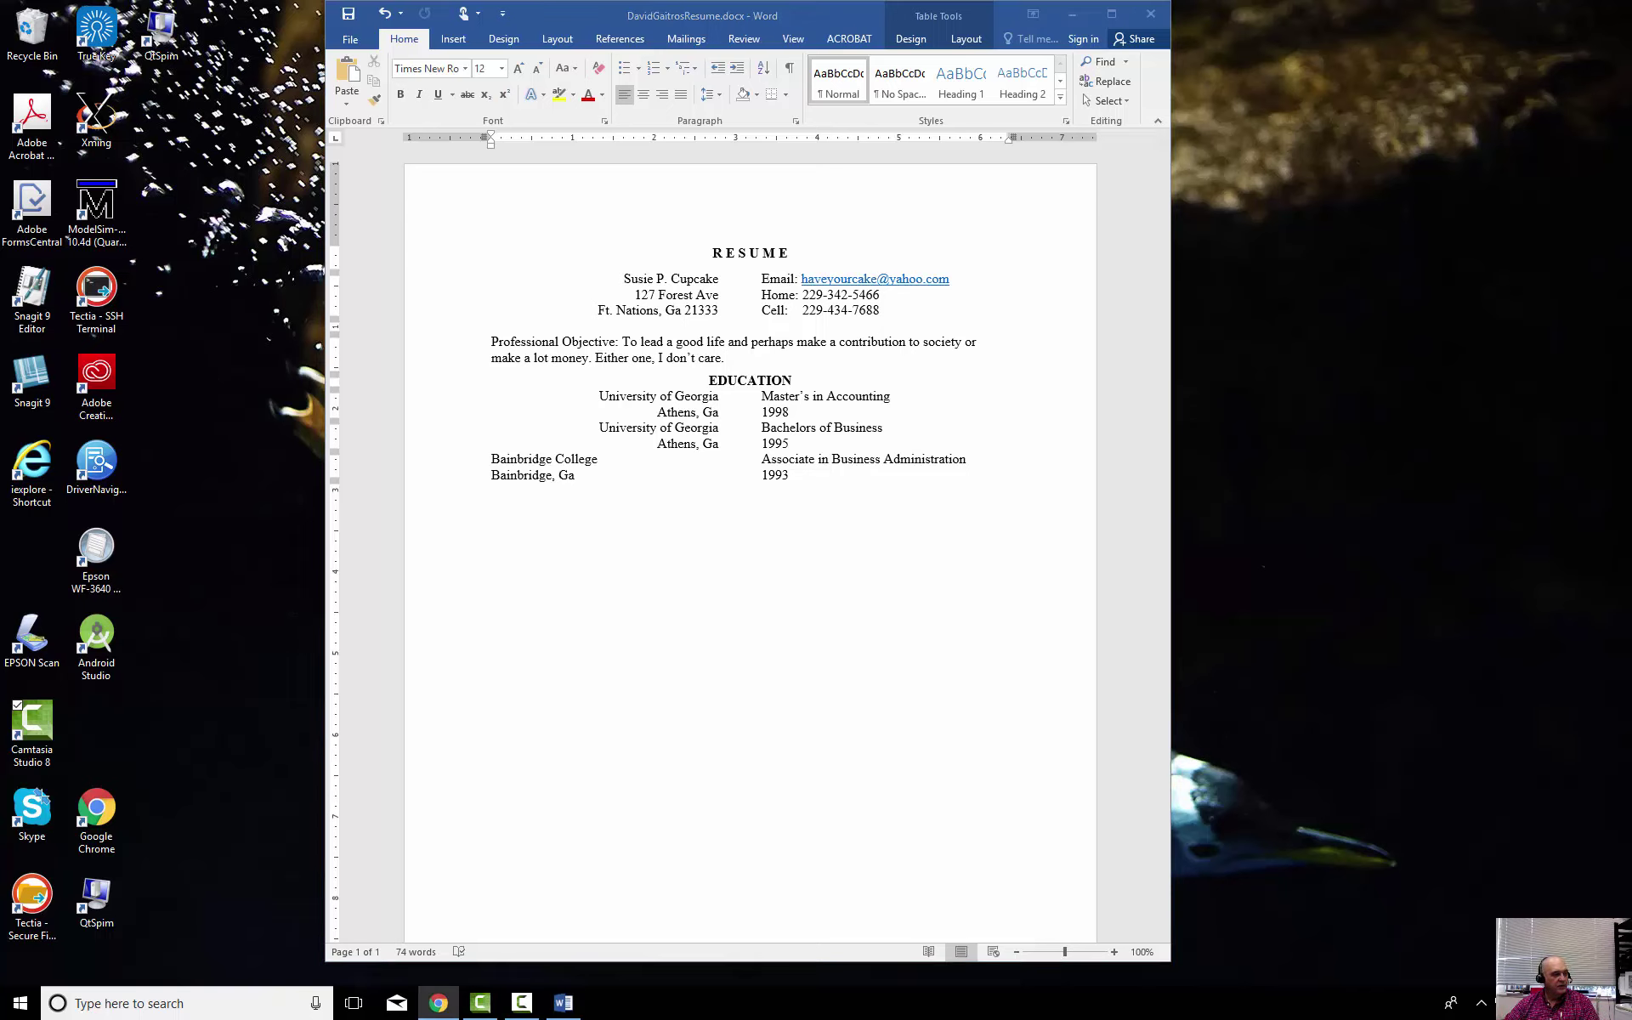